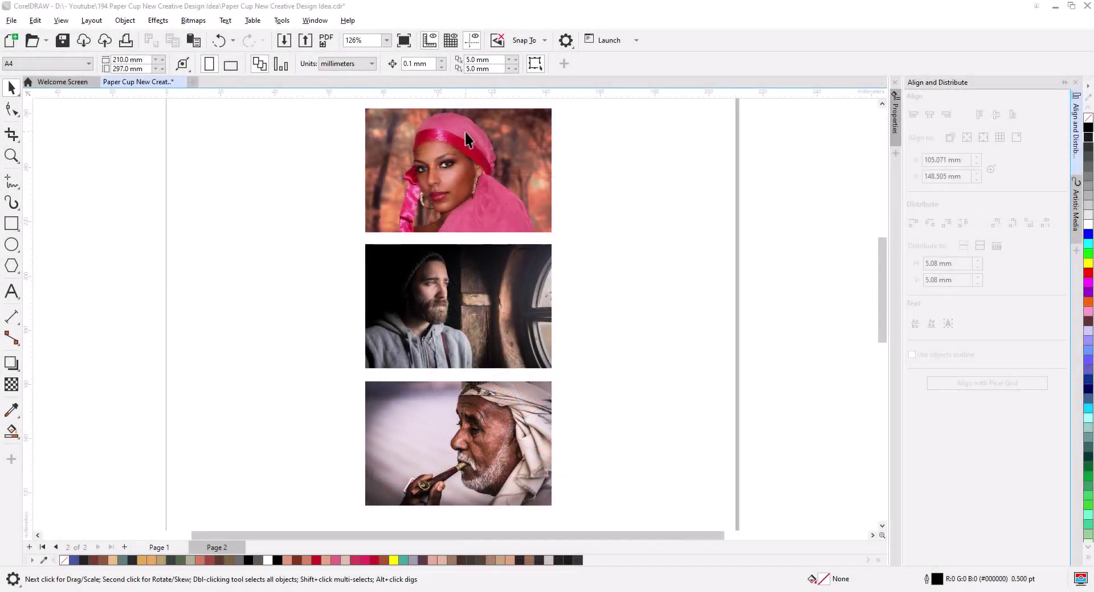
- Draw a rectangle the size of the woman's photo and move it off to the left
scroll(465, 139, up, 2)
scroll(470, 138, up, 2)
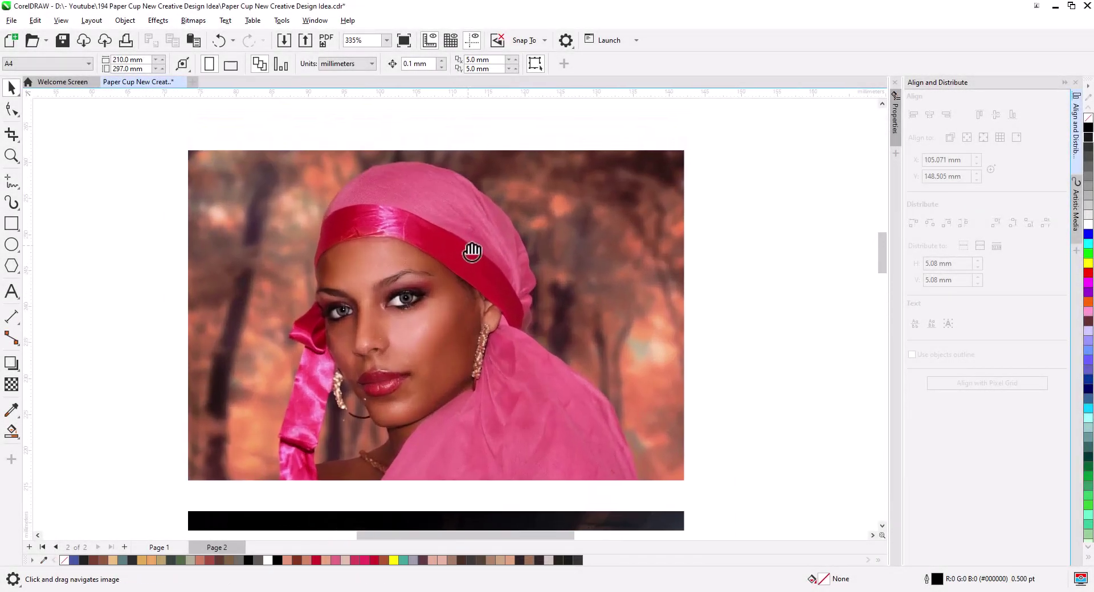
drag(472, 252, 493, 251)
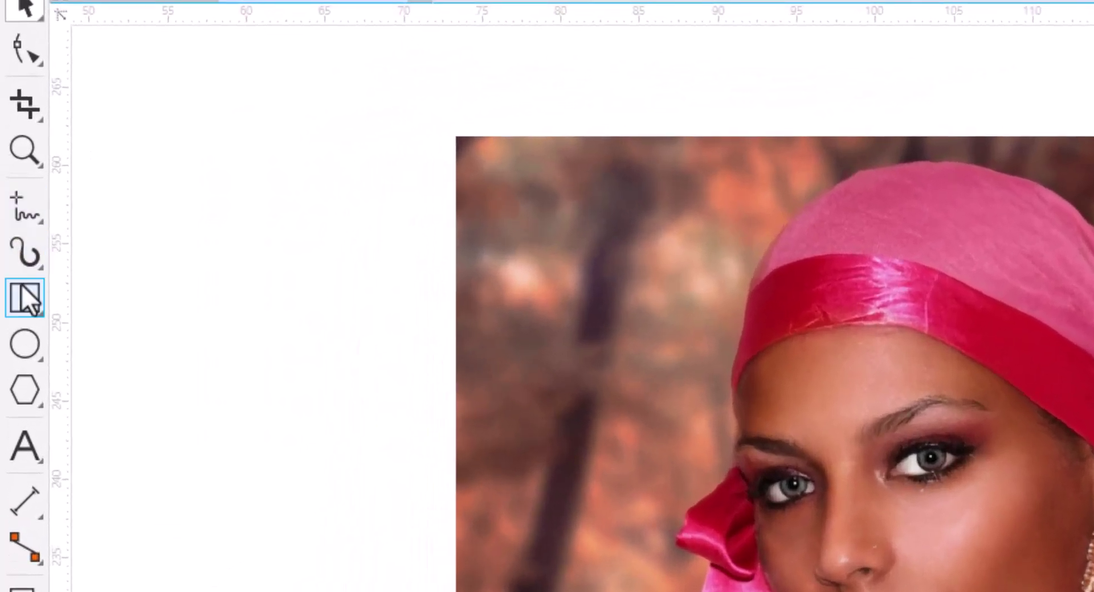
click(25, 299)
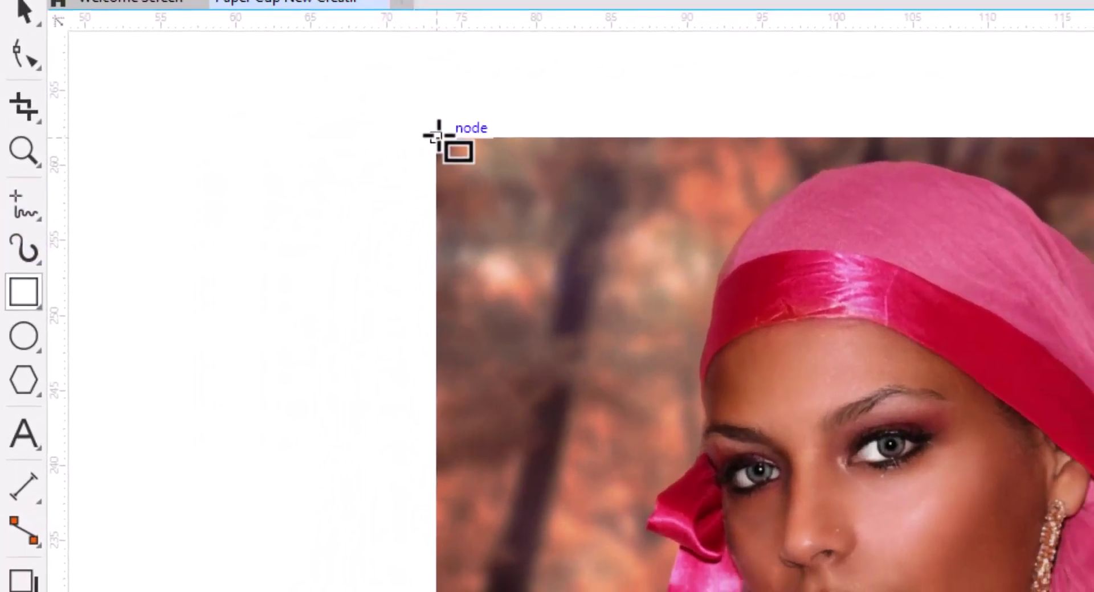
drag(456, 137, 943, 556)
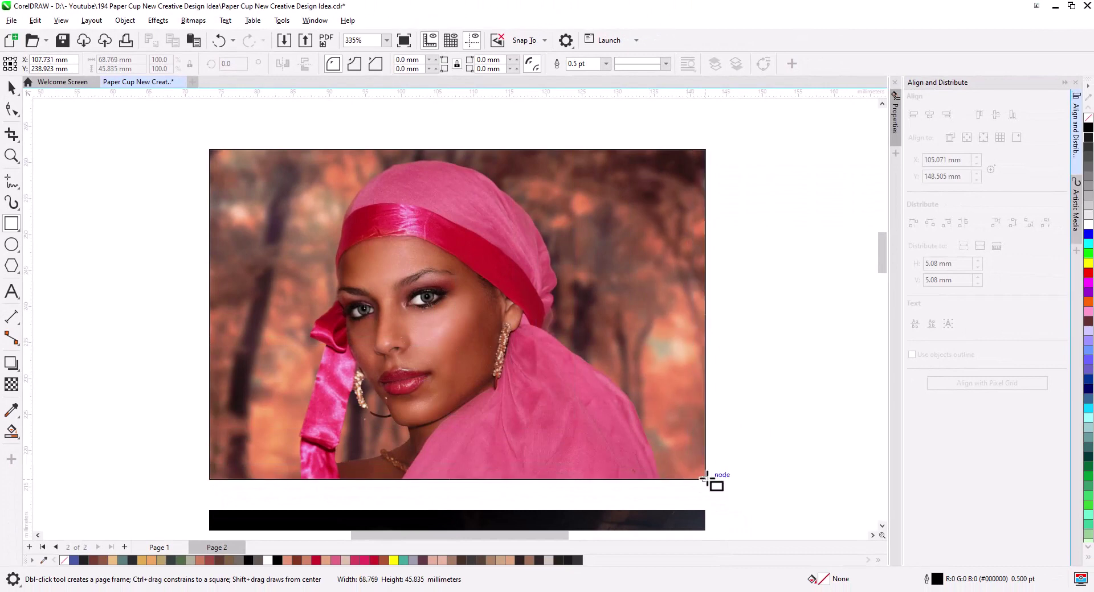
drag(433, 342, 708, 481)
click(13, 91)
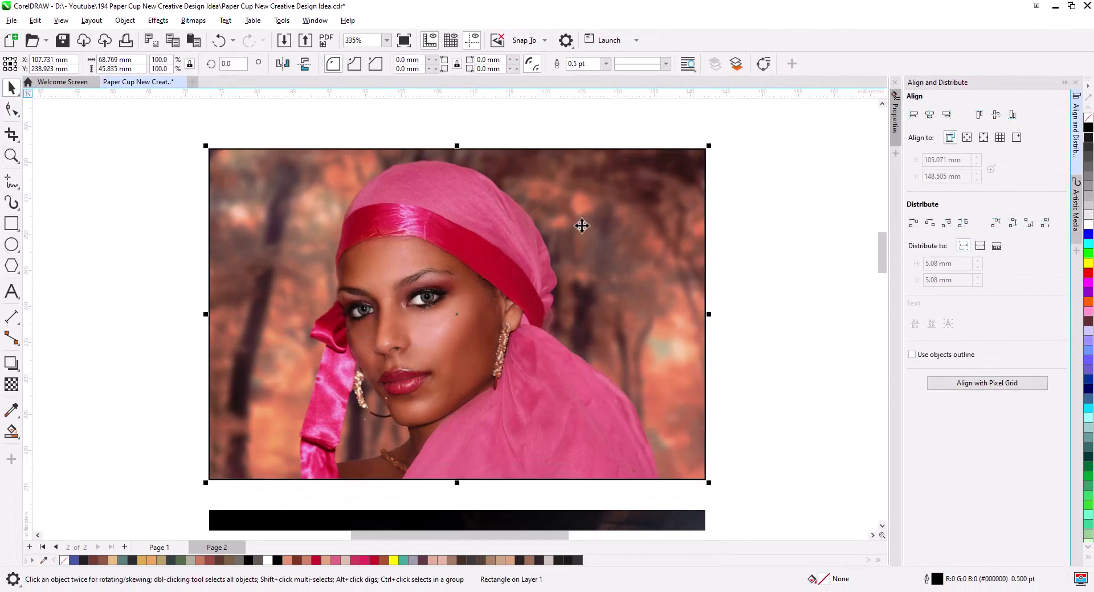
drag(619, 233, 220, 233)
- Lock the photo in place and snap the rectangle back onto its edges
click(451, 254)
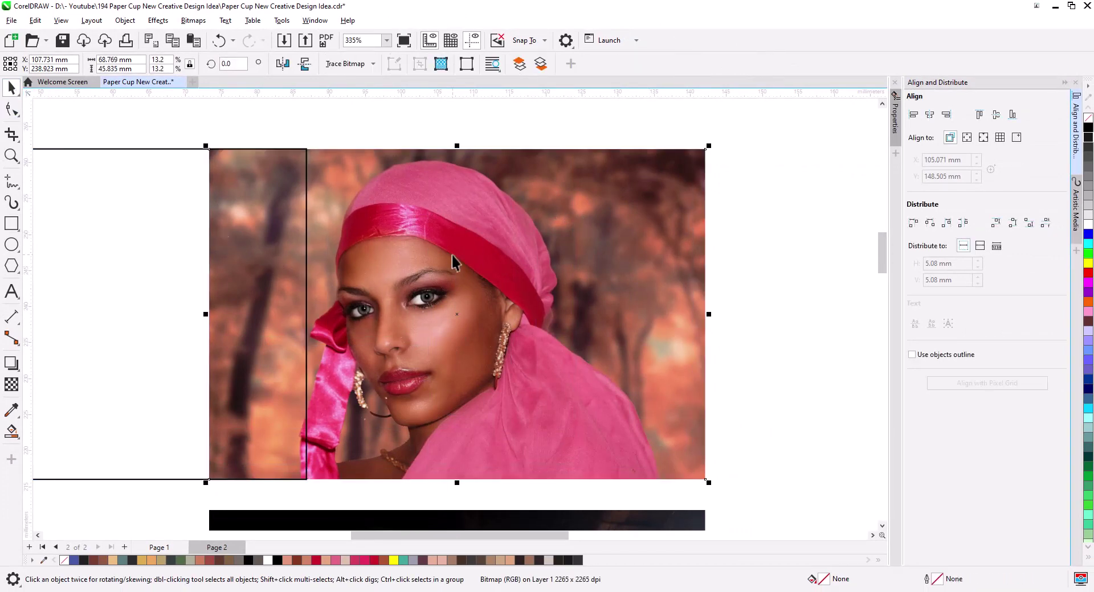
right_click(452, 254)
click(491, 341)
click(309, 160)
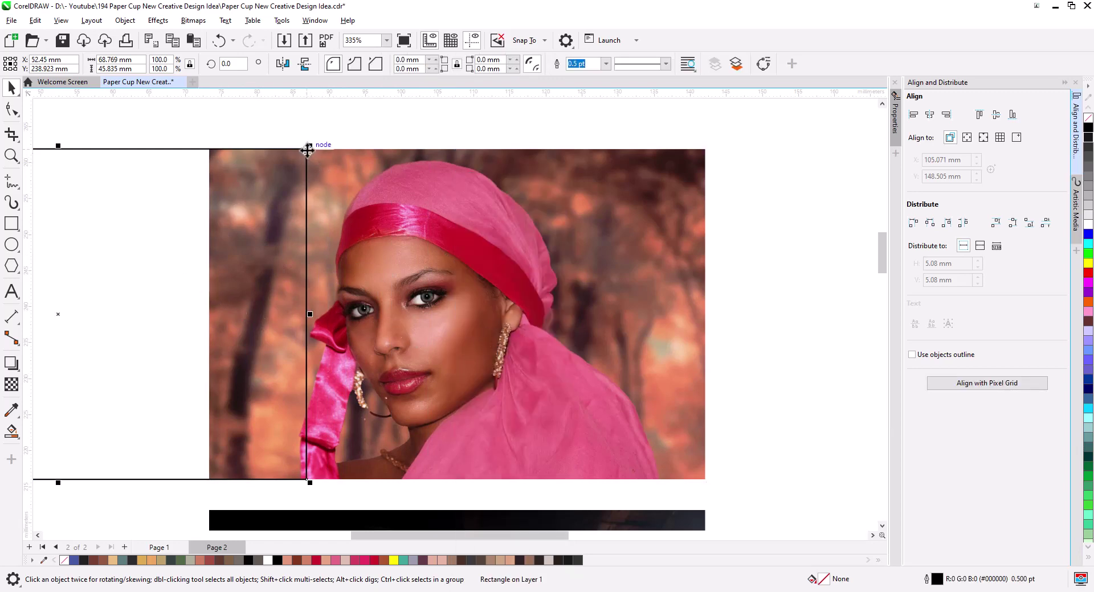
drag(308, 150, 707, 149)
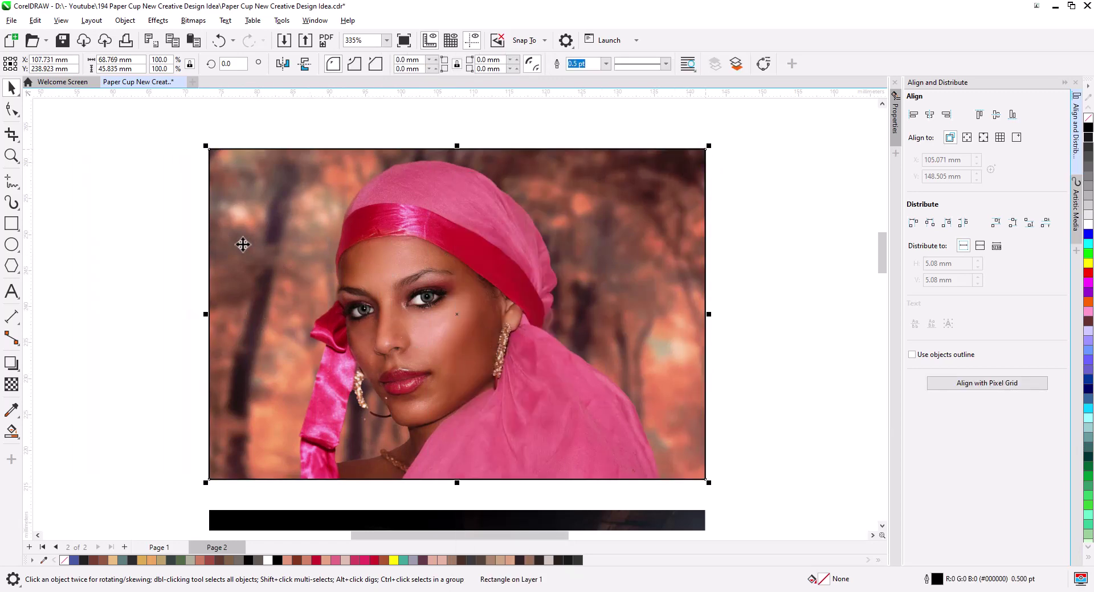
click(146, 241)
scroll(329, 287, up, 2)
drag(354, 313, 316, 274)
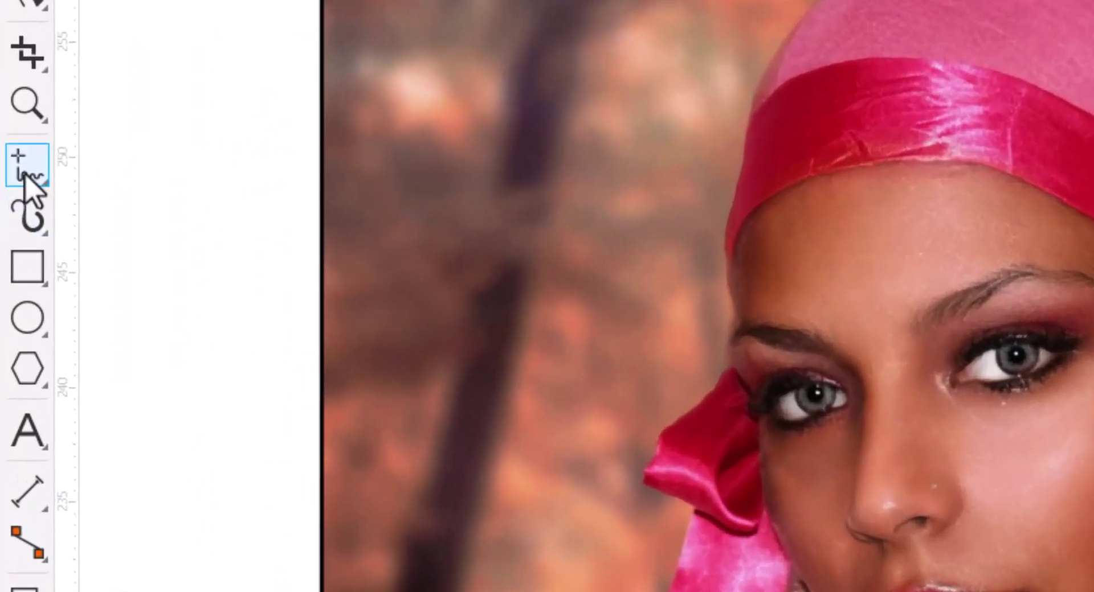
- Trace a closed straight-line outline of the woman's face with the freehand polyline tool
click(26, 181)
click(178, 167)
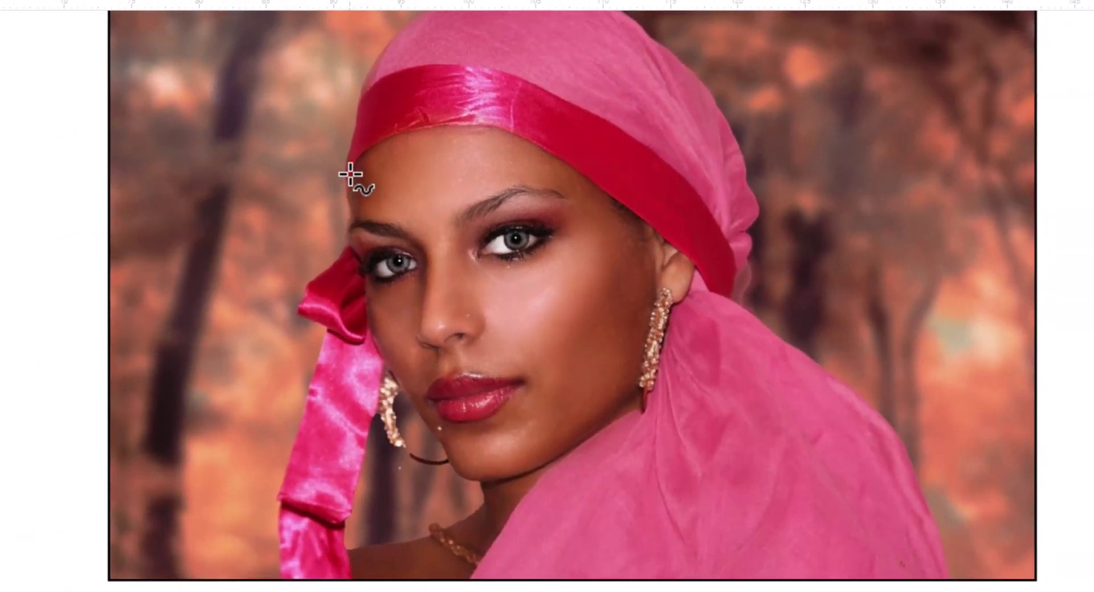
click(350, 174)
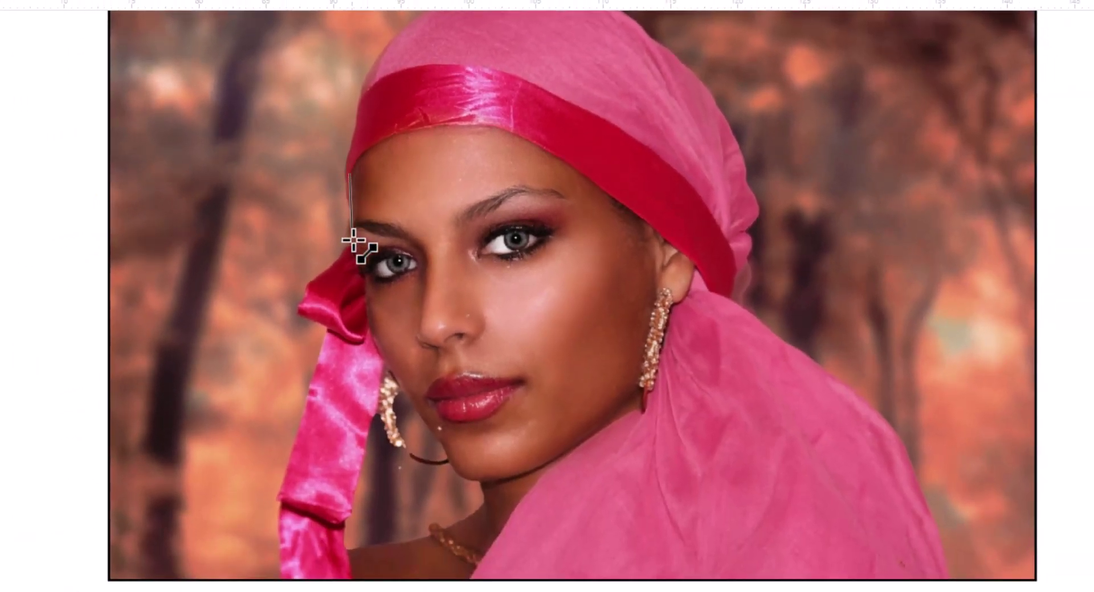
click(365, 329)
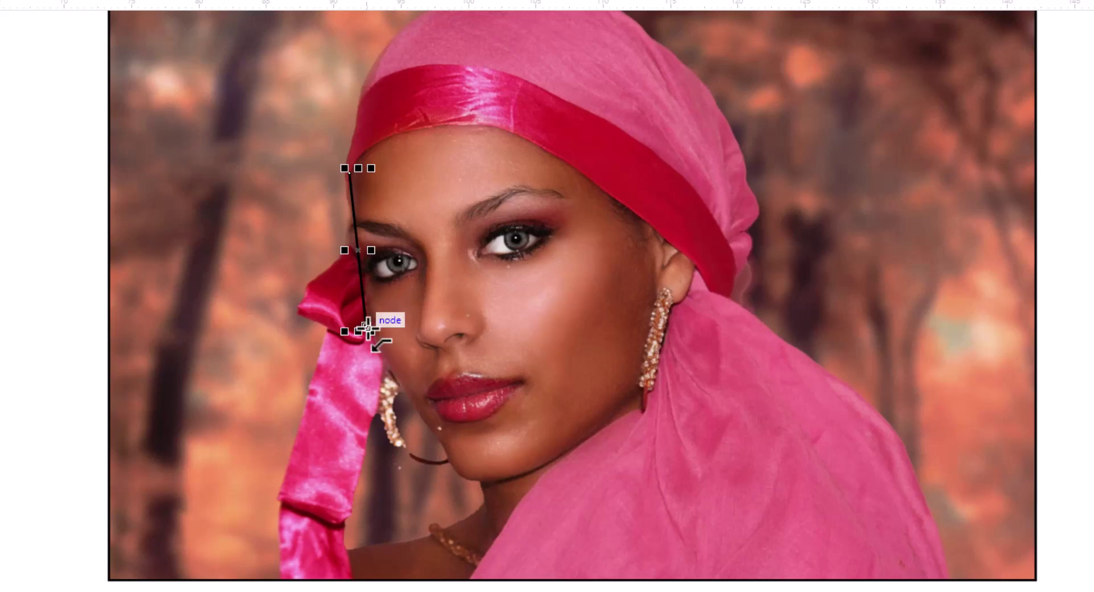
click(366, 326)
click(459, 473)
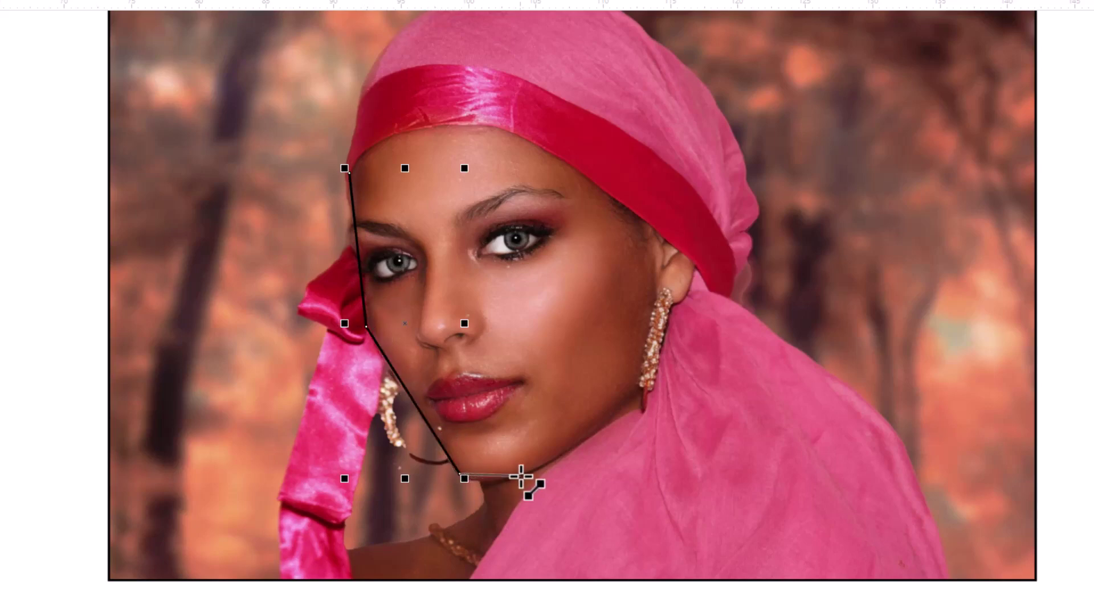
click(523, 475)
click(652, 380)
click(696, 263)
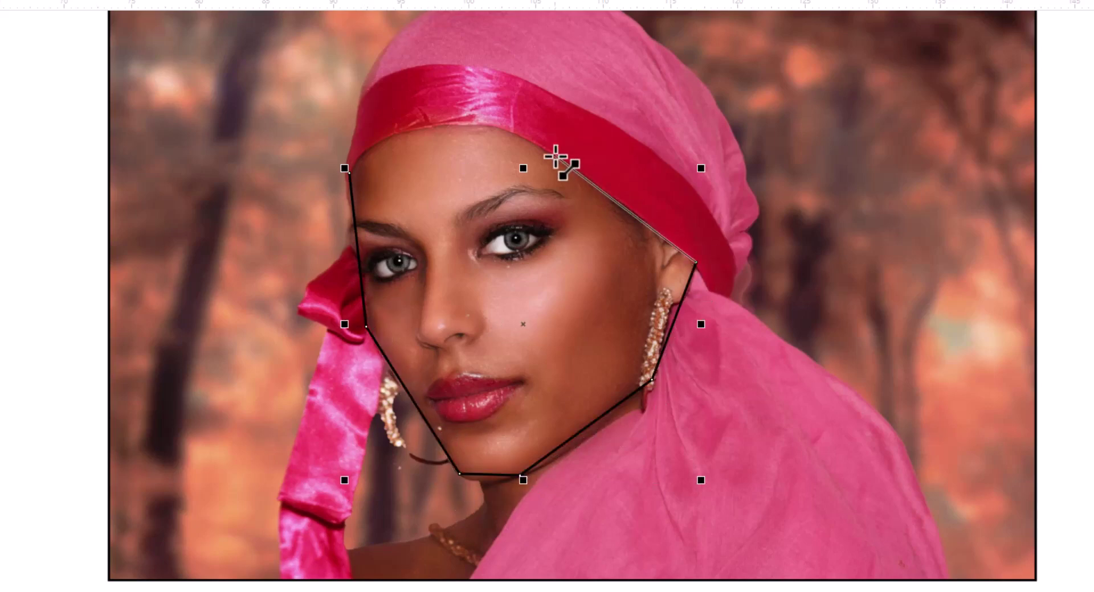
click(520, 135)
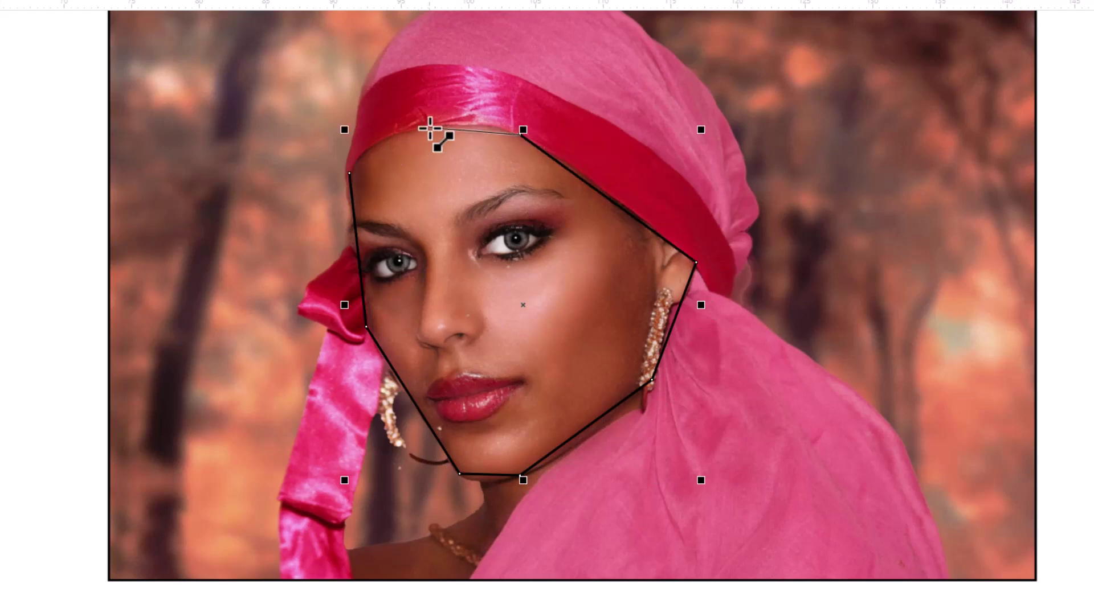
click(430, 127)
click(350, 171)
- Trace the shaded-side cheek line and the right-cheek line across the face
click(546, 138)
click(600, 265)
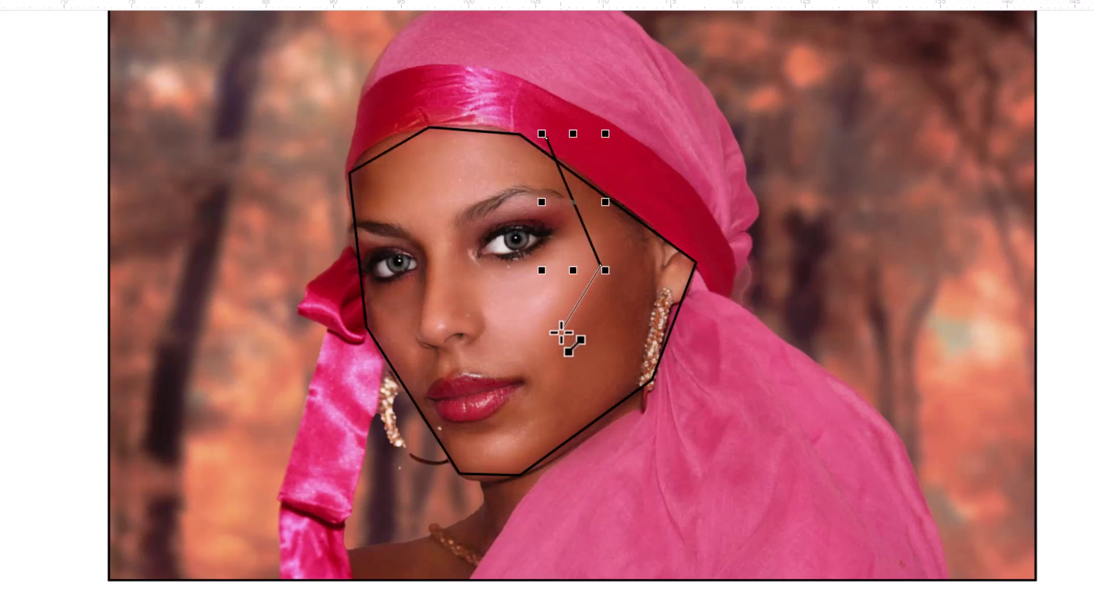
click(559, 331)
double_click(517, 495)
click(641, 206)
click(655, 291)
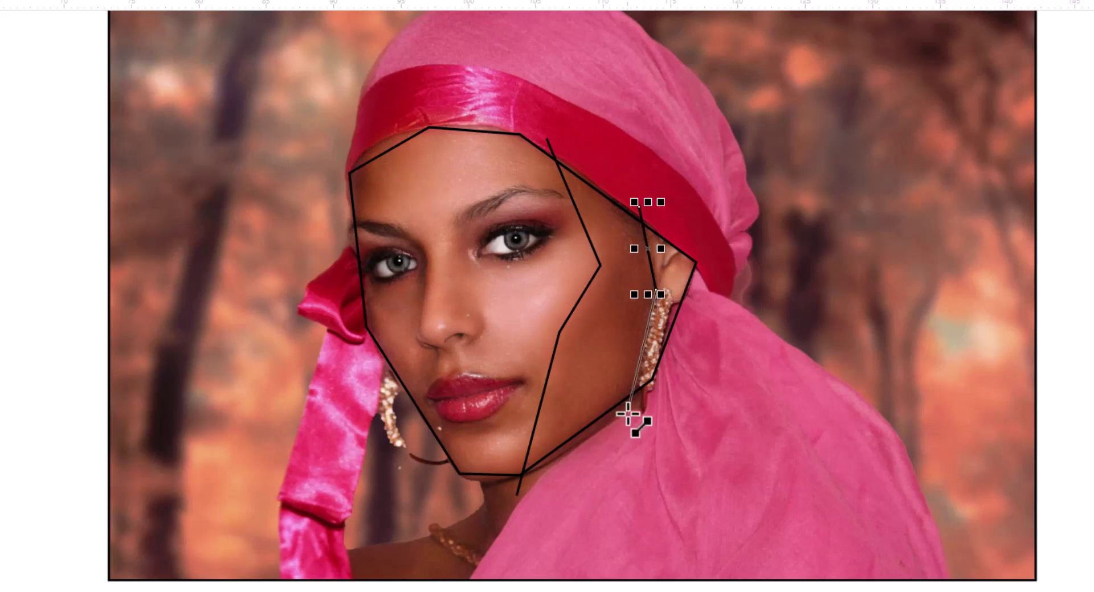
double_click(627, 416)
- Outline the headscarf from the face edge over the head and down to the shoulder
click(289, 329)
click(302, 249)
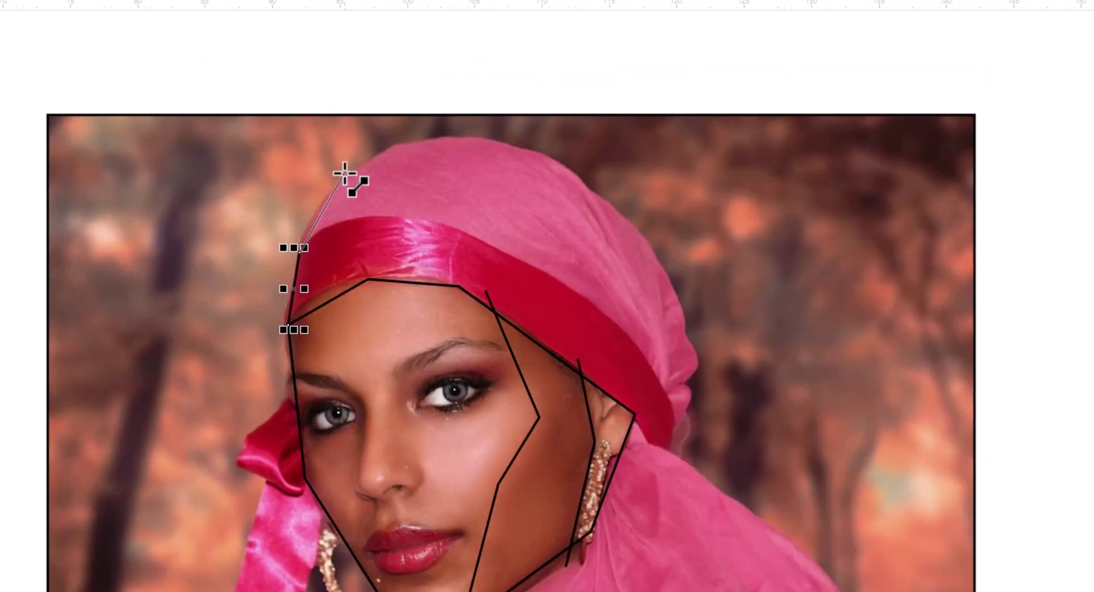
click(384, 147)
click(547, 155)
click(673, 280)
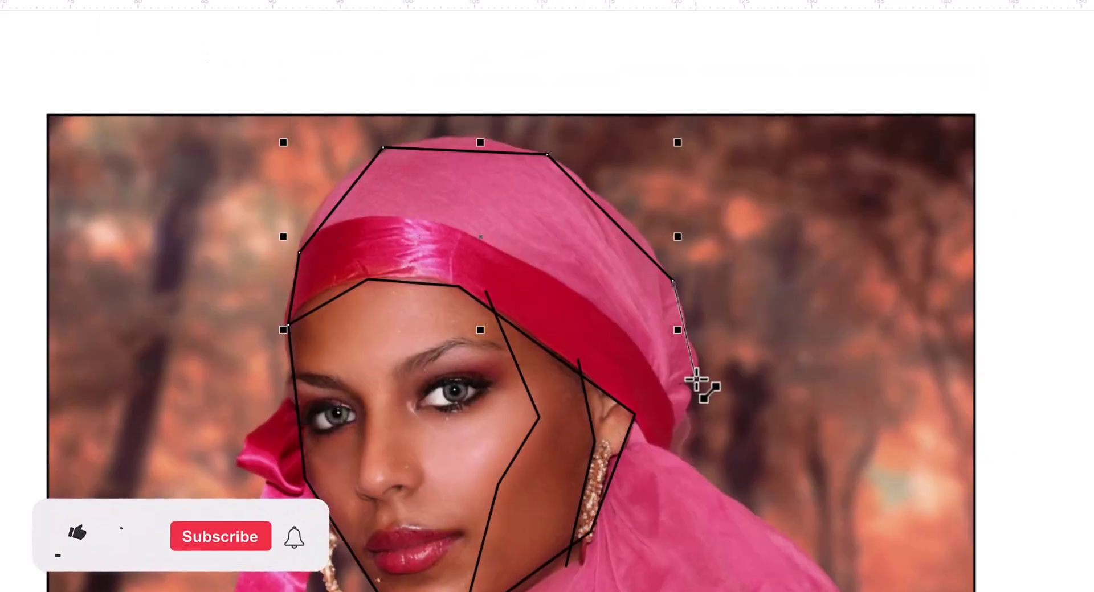
click(695, 376)
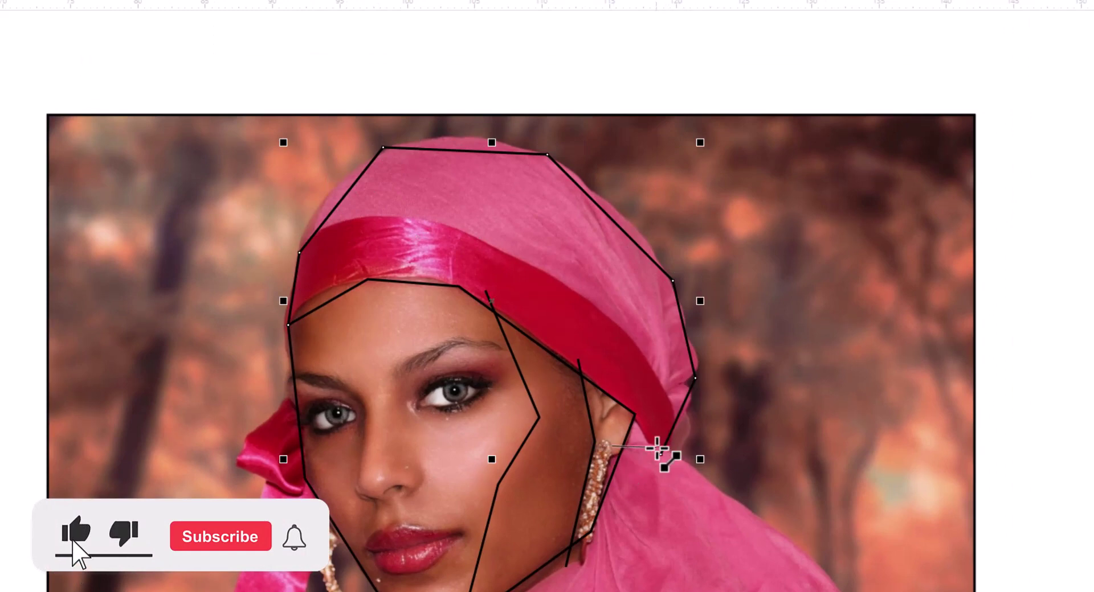
click(668, 447)
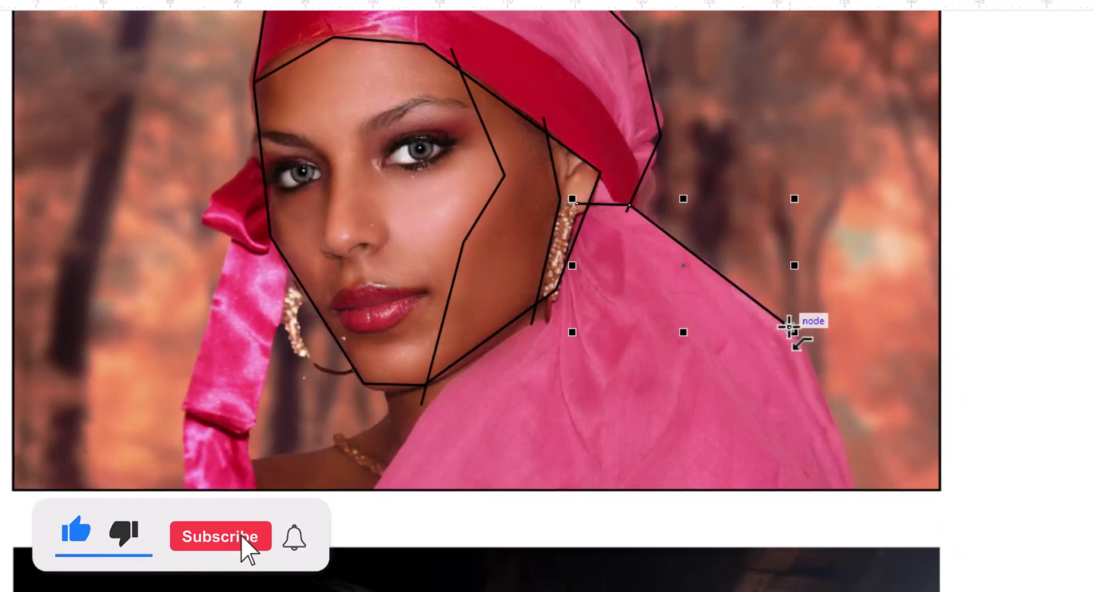
click(789, 328)
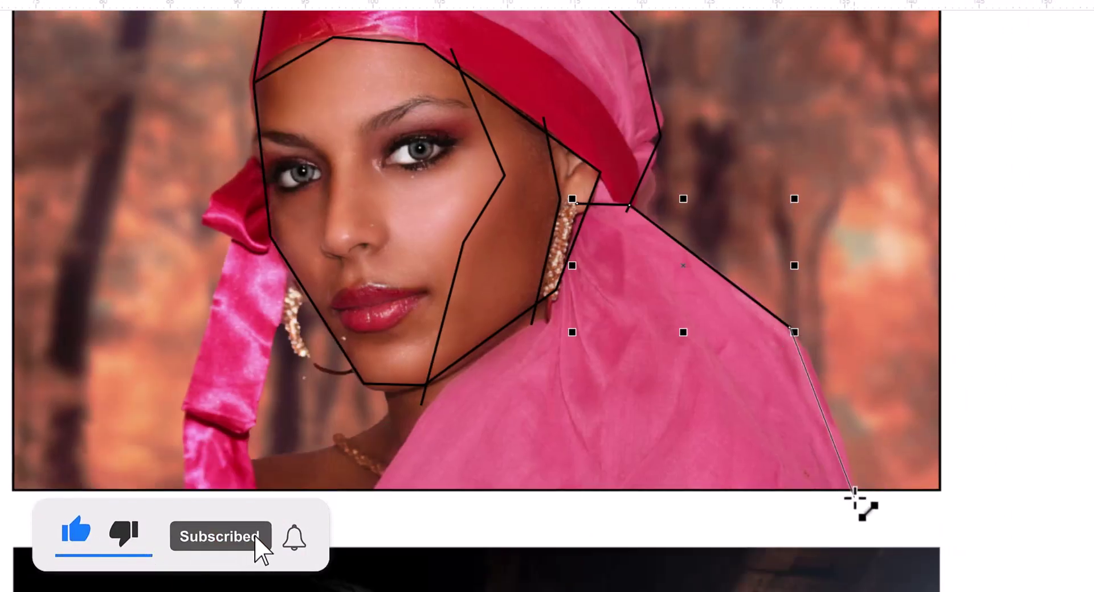
double_click(854, 495)
- Trace the scarf-fold line to the neck and the chin-and-neck outline past the photo's bottom
click(552, 273)
click(545, 323)
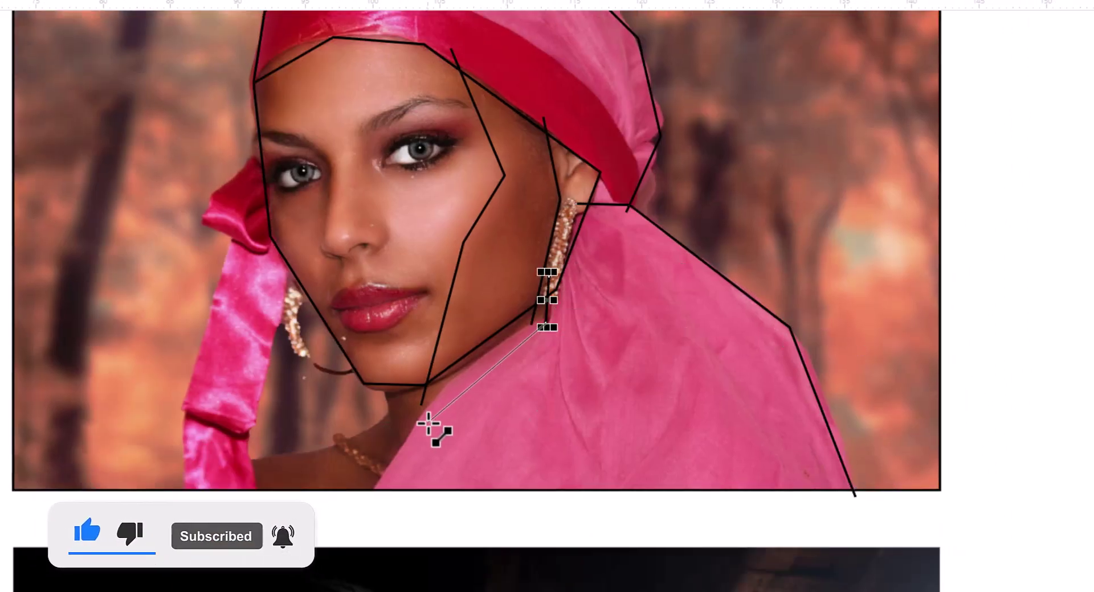
double_click(421, 421)
click(422, 421)
double_click(365, 511)
click(372, 375)
click(388, 412)
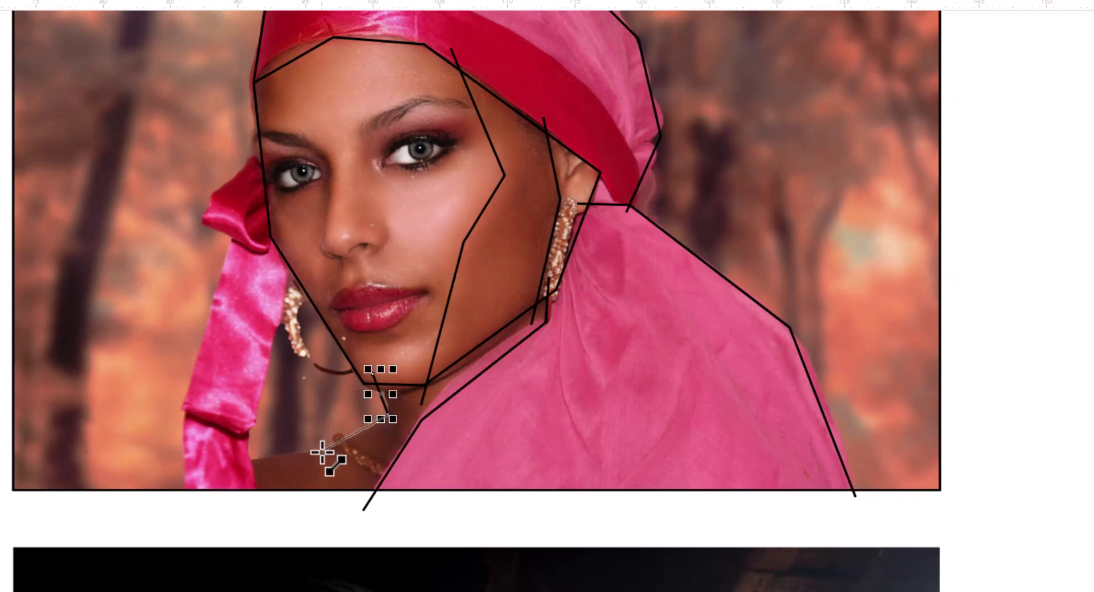
click(317, 455)
double_click(183, 512)
- Trace the headband outline toward the ear and a short line beside the ear
scroll(335, 505, up, 3)
scroll(335, 504, up, 1)
click(219, 197)
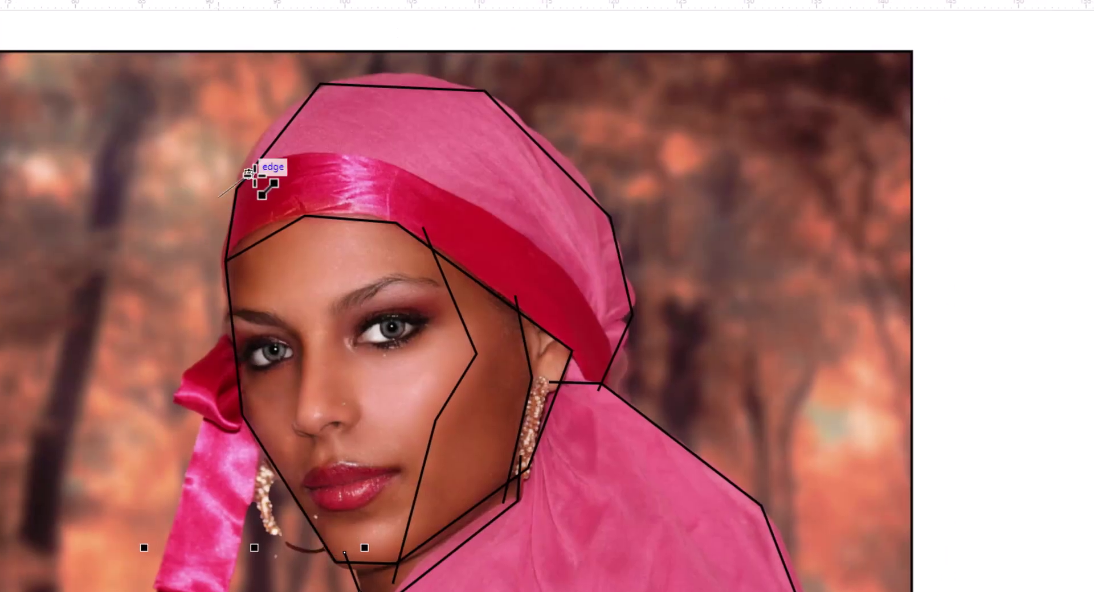
double_click(275, 159)
click(274, 160)
click(417, 167)
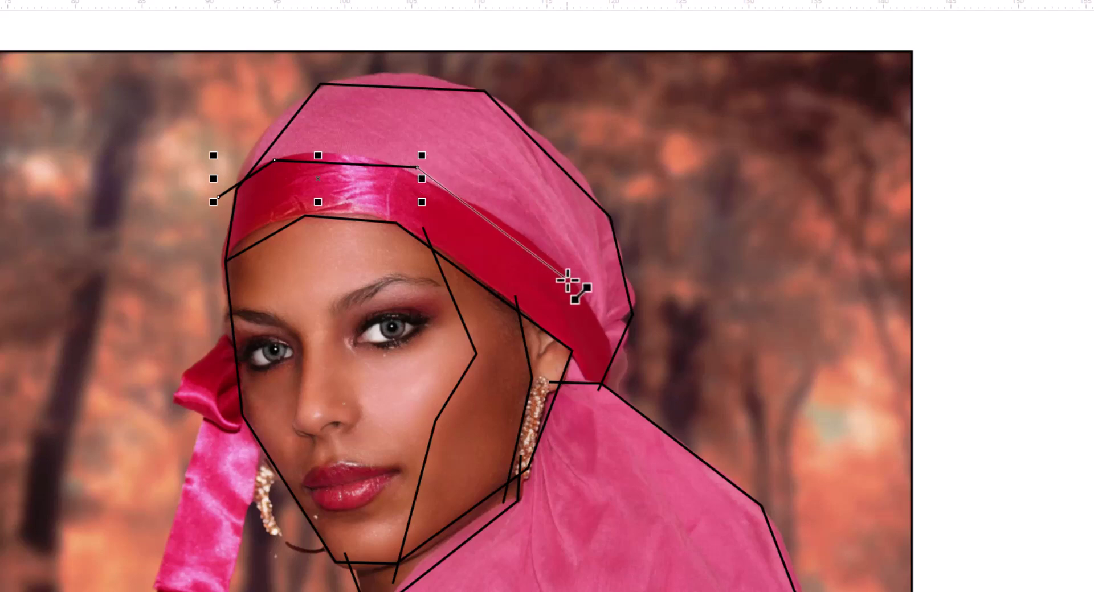
click(570, 280)
double_click(616, 368)
click(590, 397)
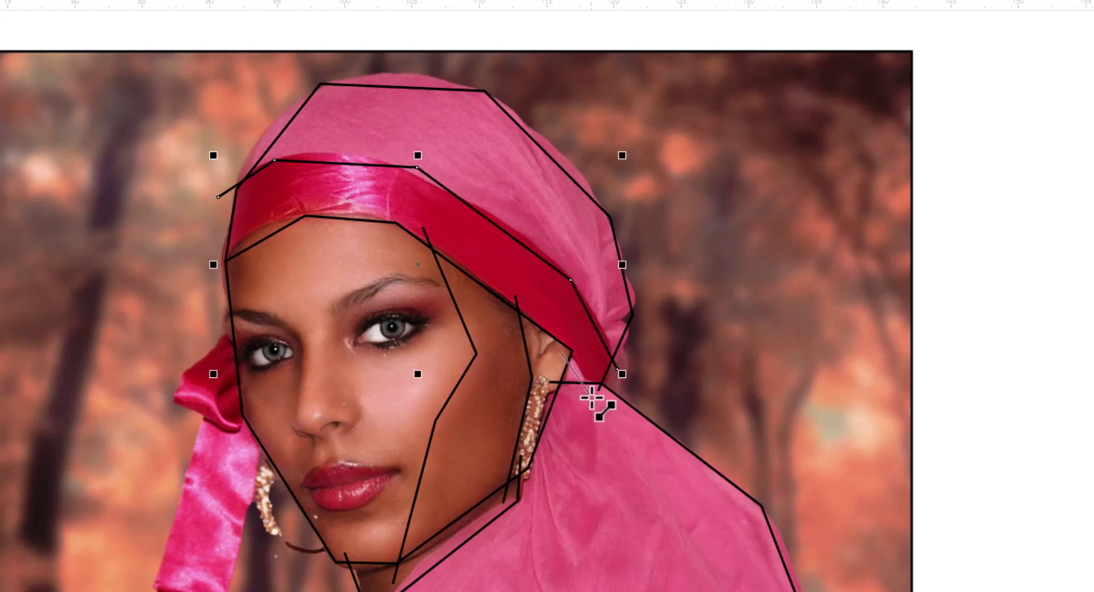
double_click(560, 352)
scroll(575, 325, up, 2)
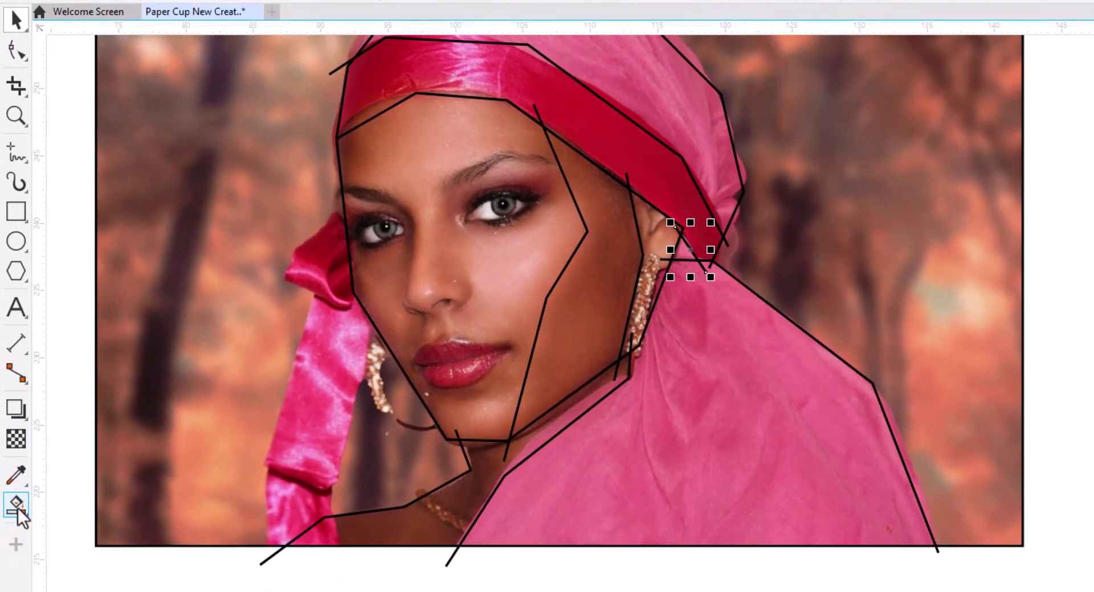
click(22, 515)
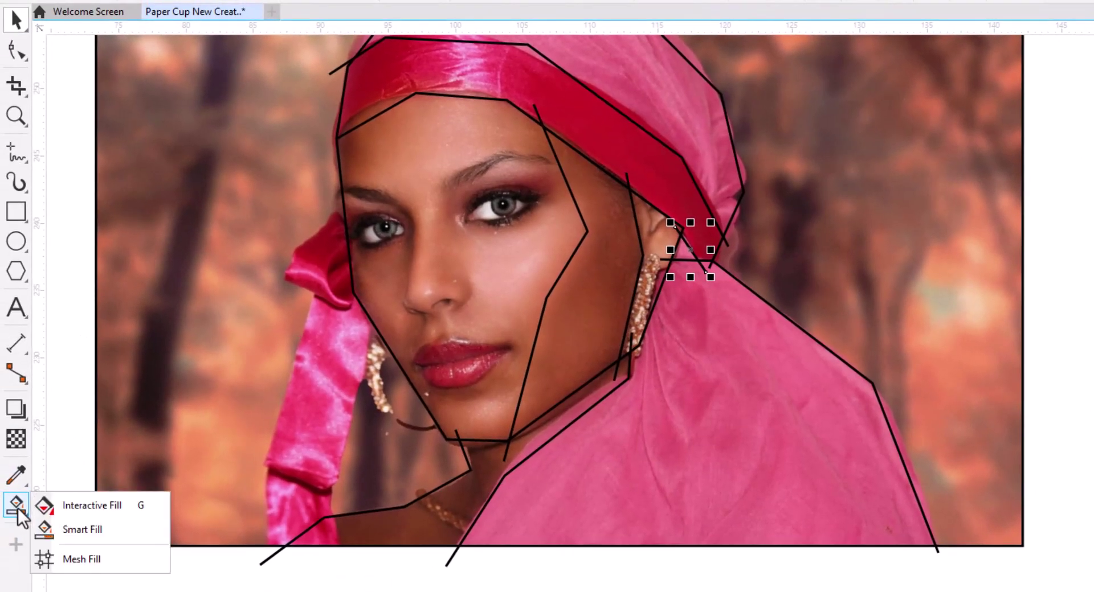
- Smart-fill the neck, right scarf, ear, cheek and face regions with teal shapes
click(95, 530)
click(427, 538)
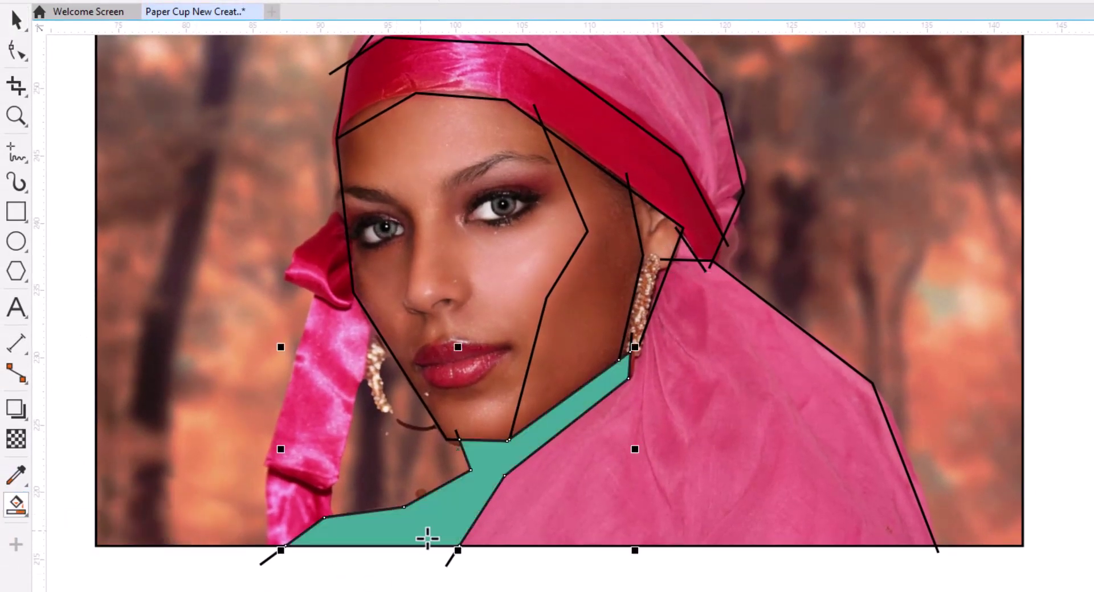
click(754, 468)
drag(703, 431, 691, 512)
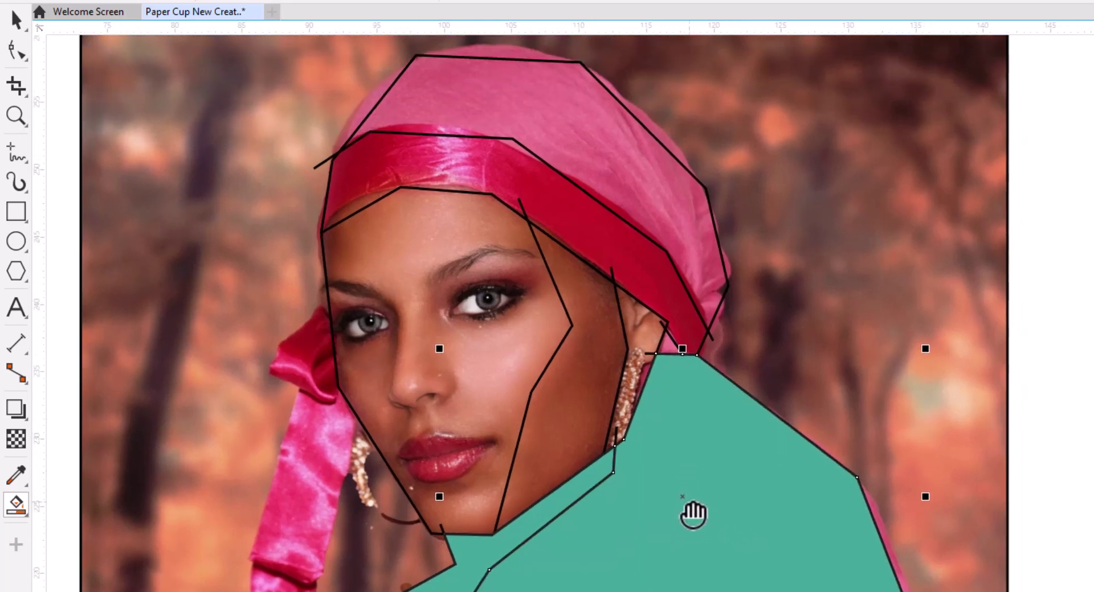
click(621, 421)
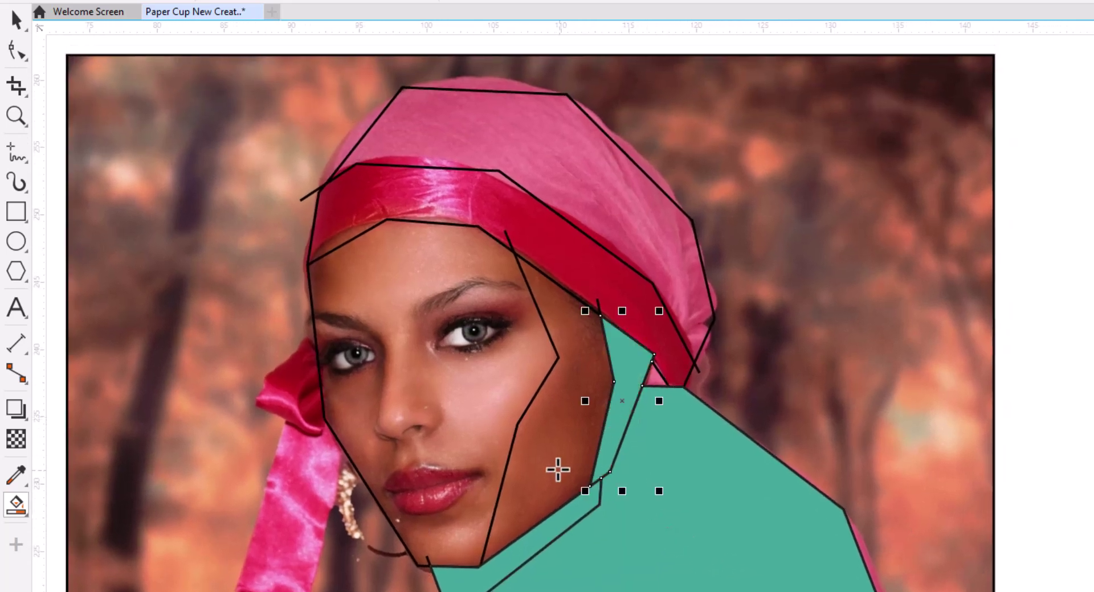
click(542, 457)
click(464, 383)
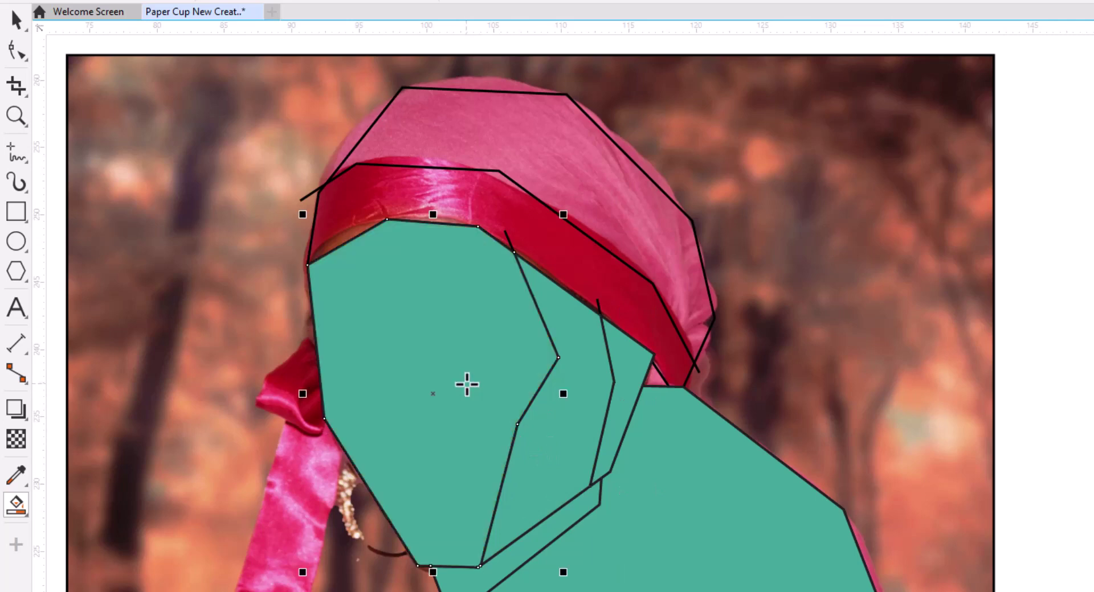
- Fill the headband, headscarf and small neck-gap triangle, then select the hood shape
scroll(456, 365, up, 2)
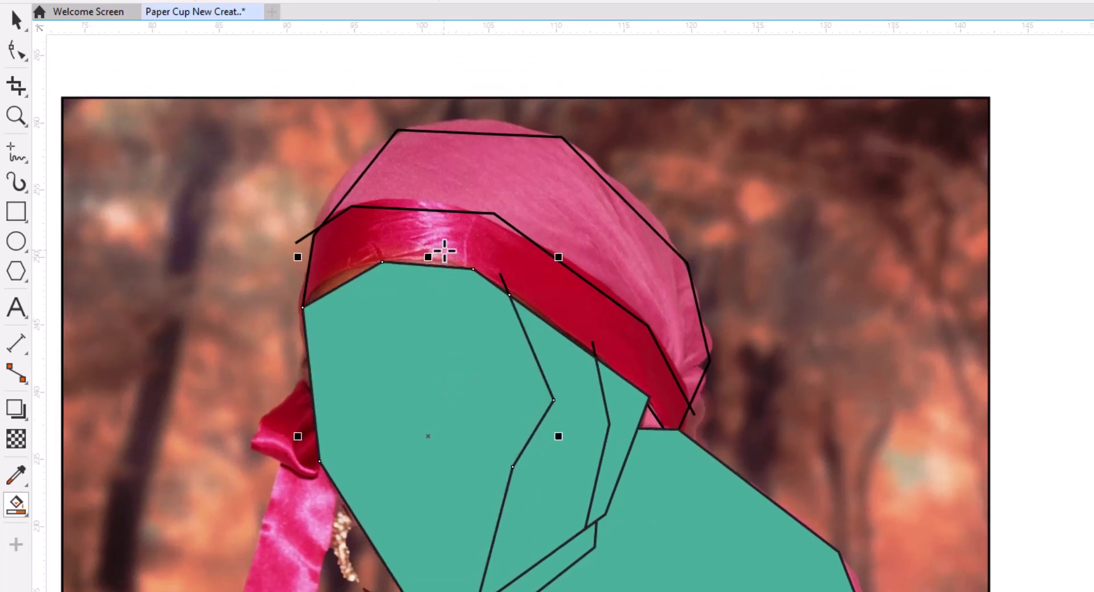
click(445, 250)
click(587, 238)
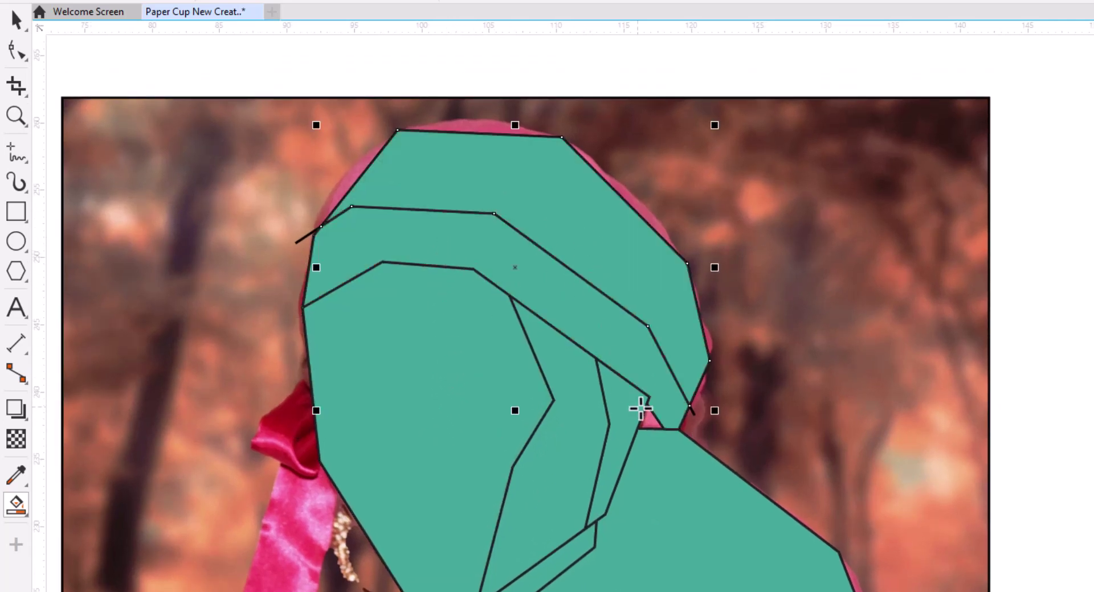
click(656, 424)
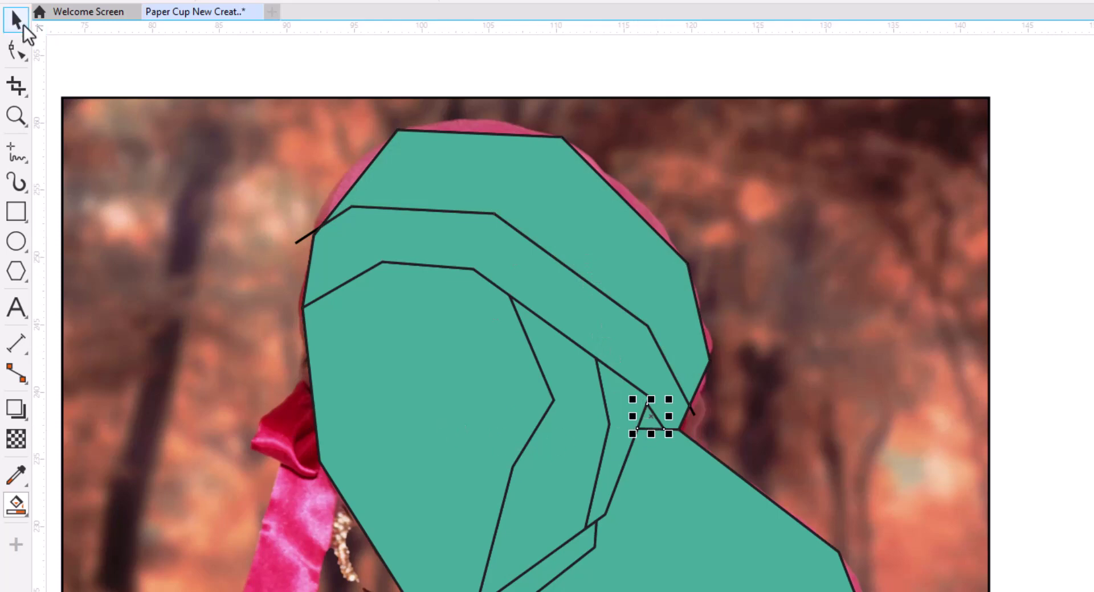
click(551, 216)
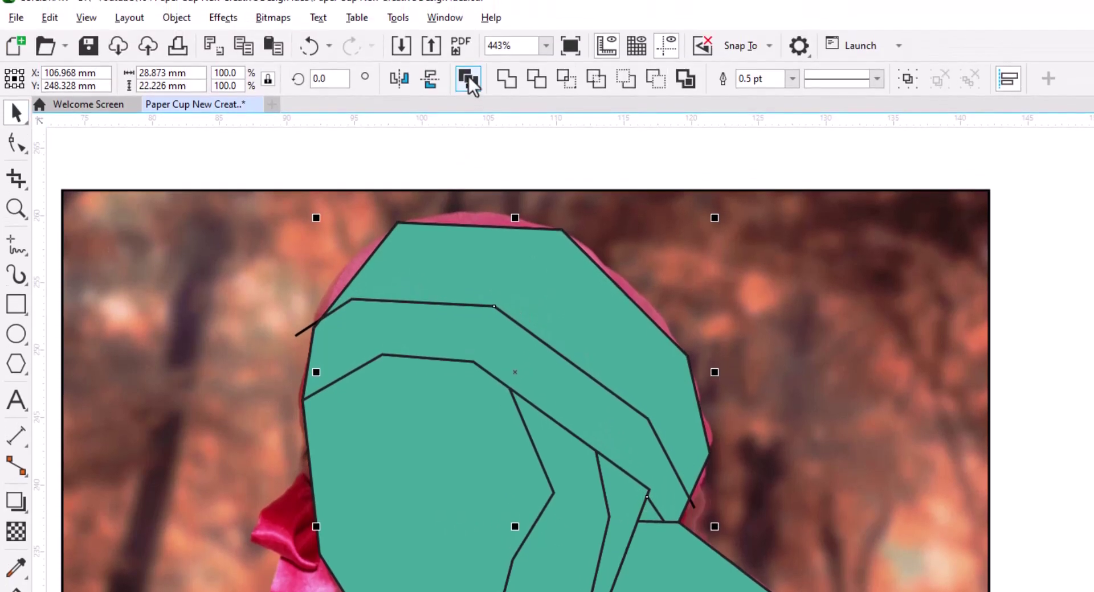
- Cut all the traced shapes and paste them onto a new Page 3
scroll(621, 333, down, 3)
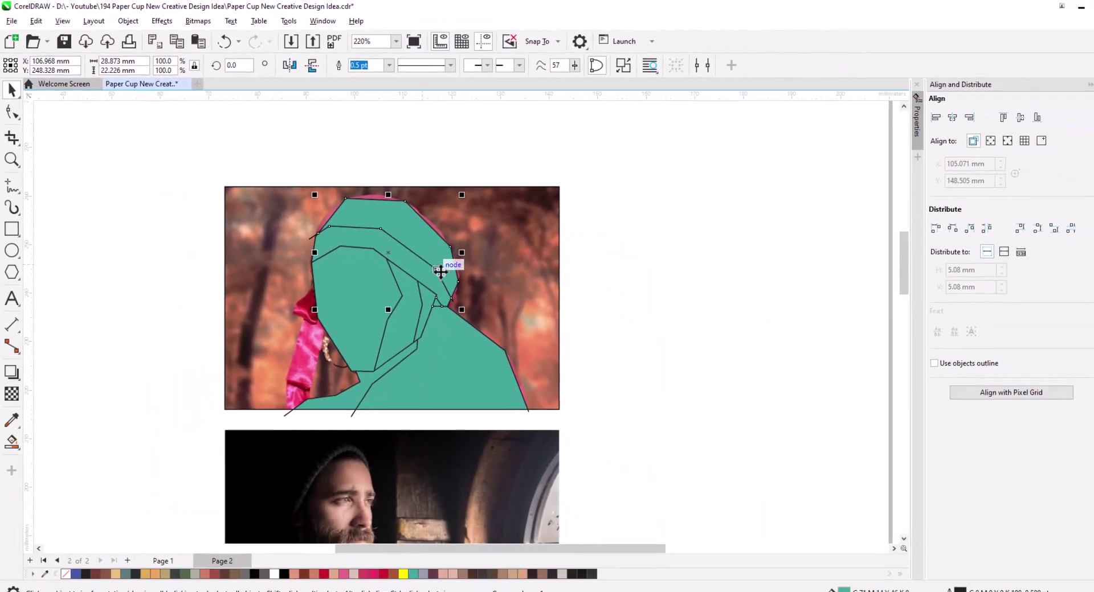
click(576, 398)
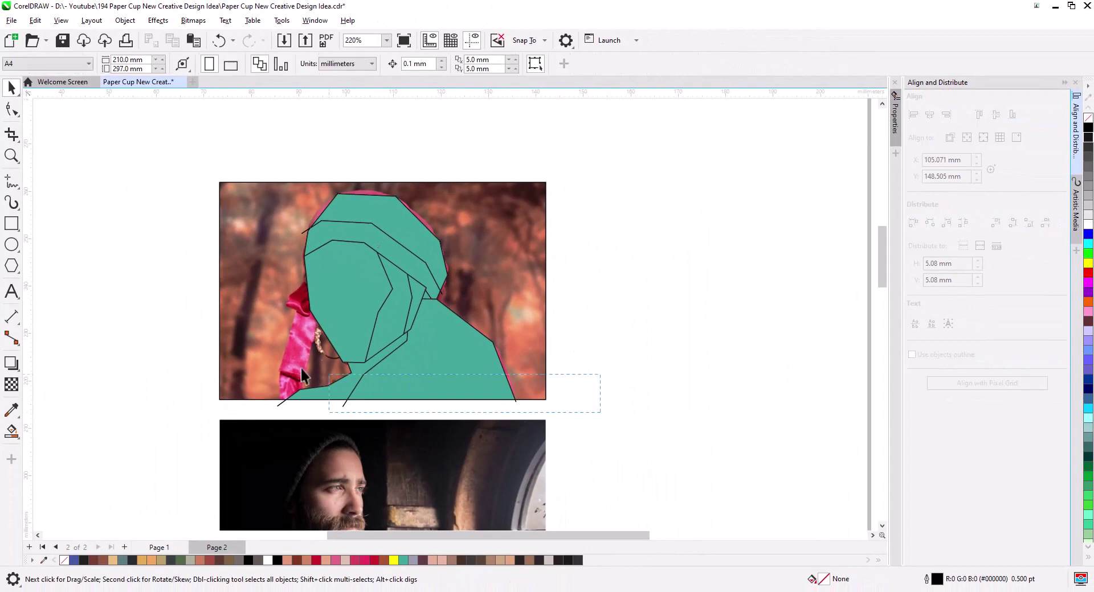
drag(148, 179, 150, 172)
key(ctrl+x)
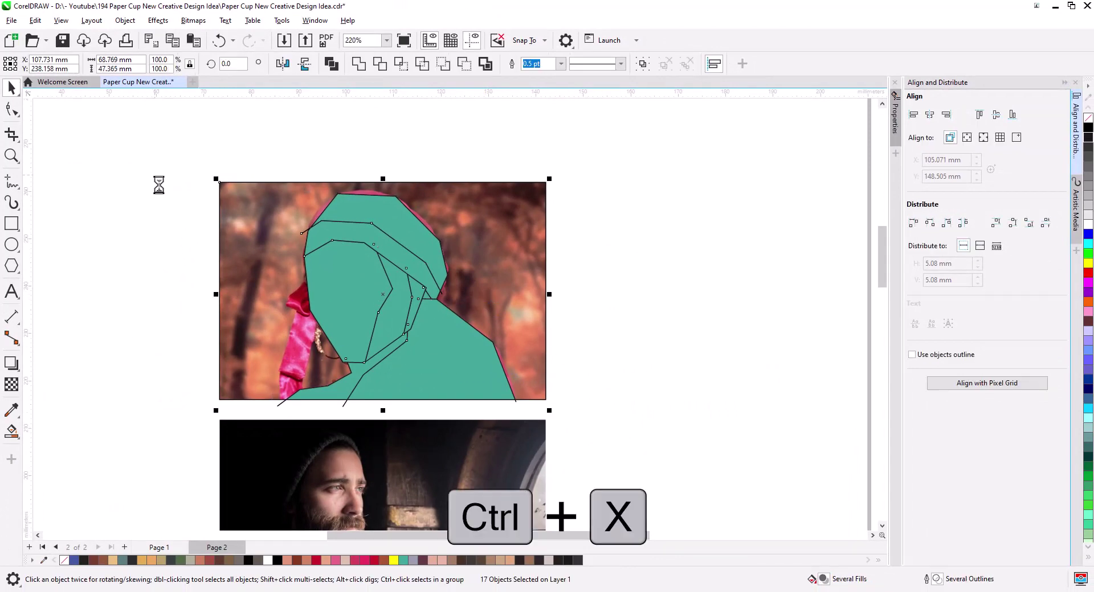
click(124, 547)
key(ctrl+v)
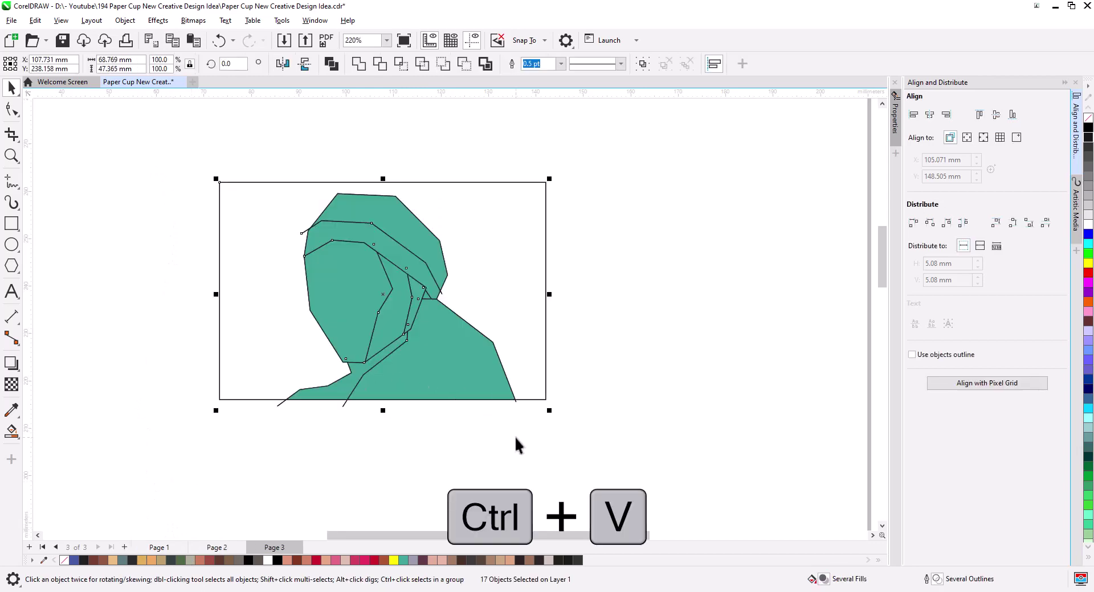
- Check the pasted shapes on Page 3 by selecting them, then return to Page 2
click(356, 423)
click(344, 404)
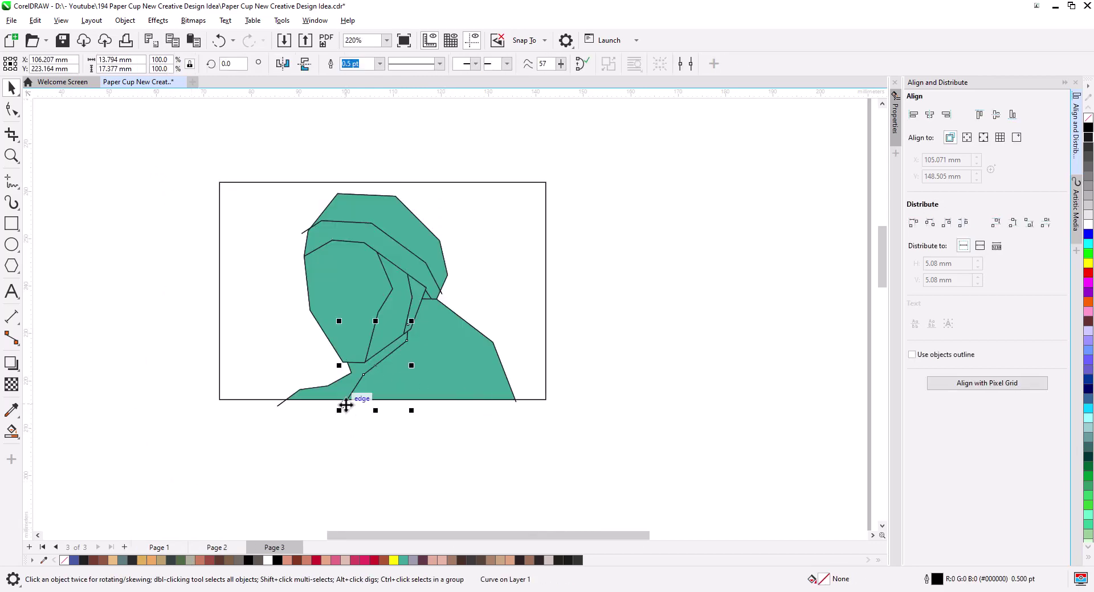
key(Tab)
key(Tab)
click(446, 299)
scroll(371, 284, up, 2)
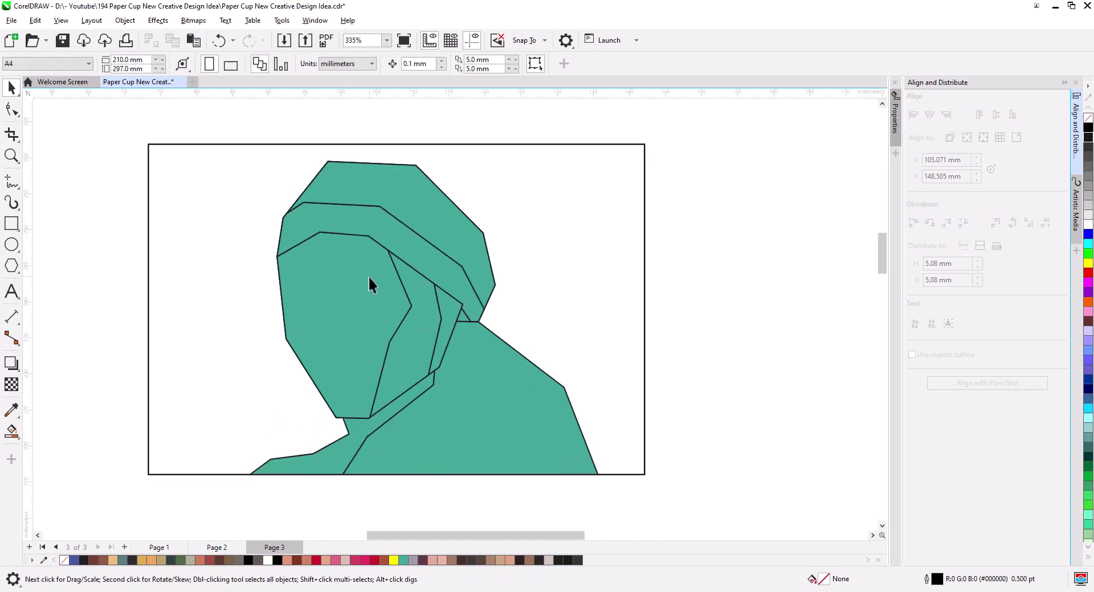
click(561, 505)
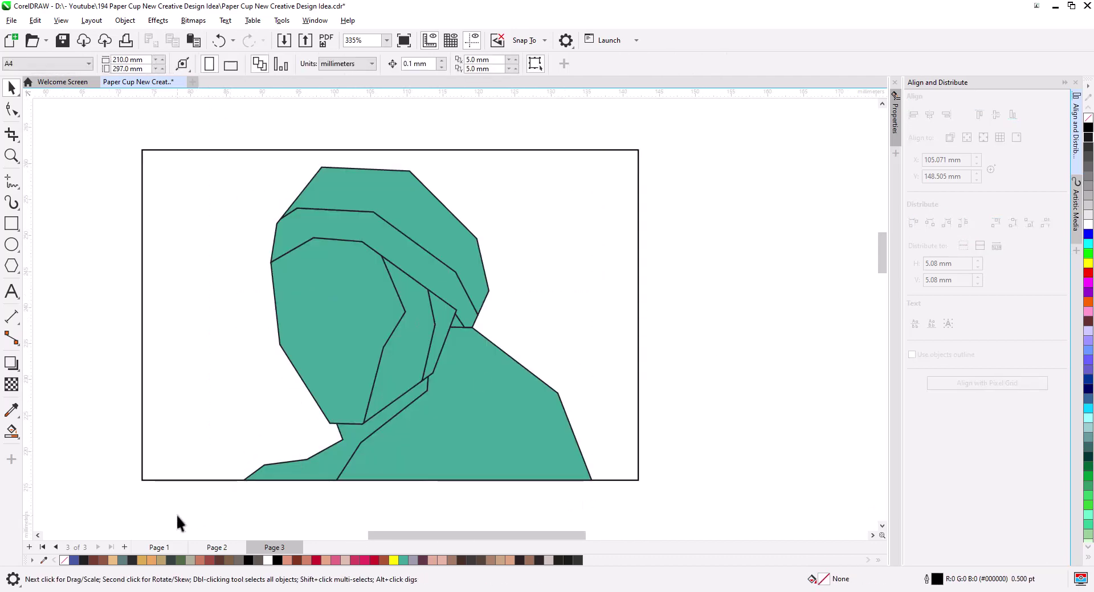
click(212, 548)
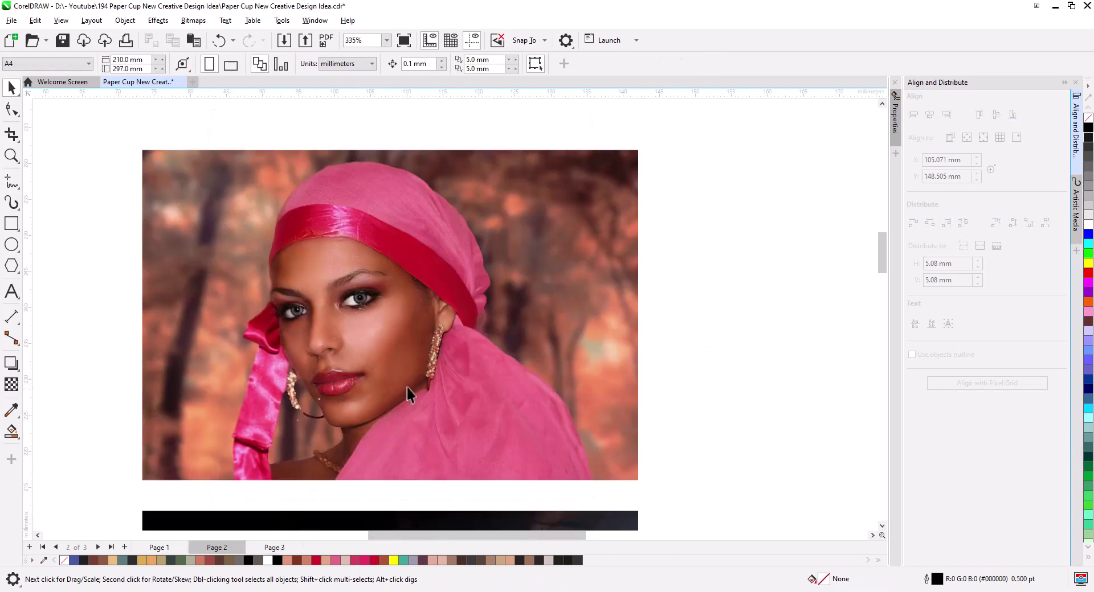
- Draw a thin rectangle bar over the earring on the photo
scroll(431, 363, up, 2)
scroll(433, 364, up, 1)
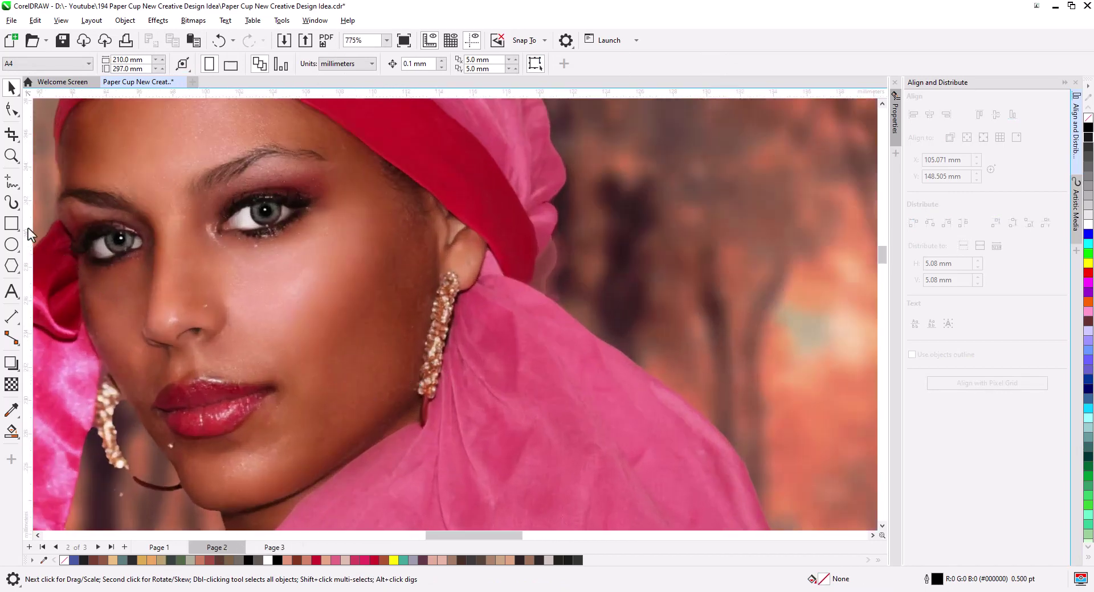
click(13, 225)
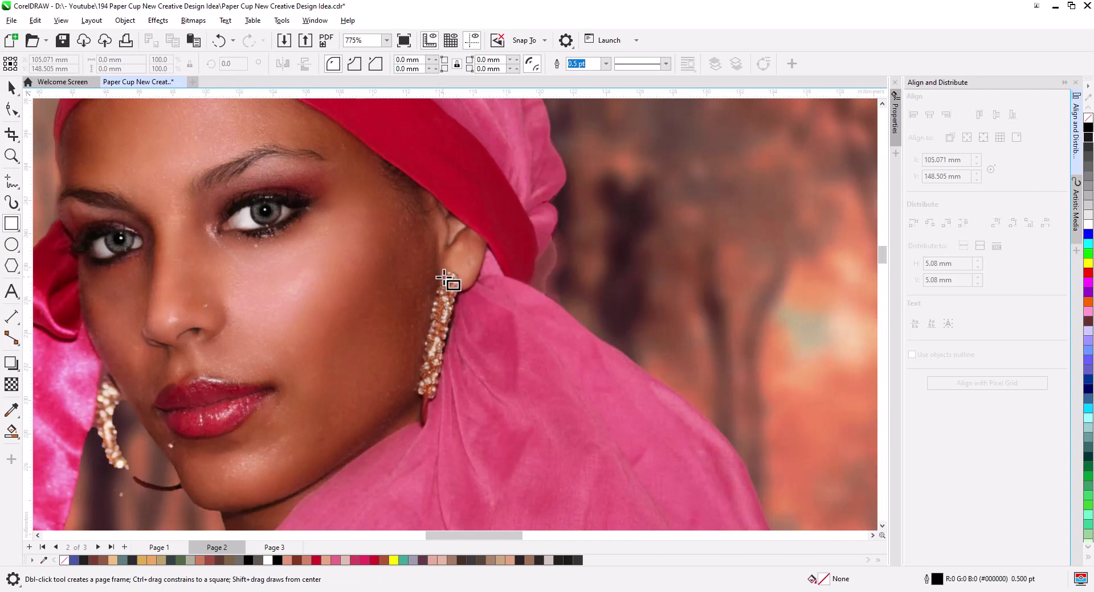
drag(444, 277, 452, 395)
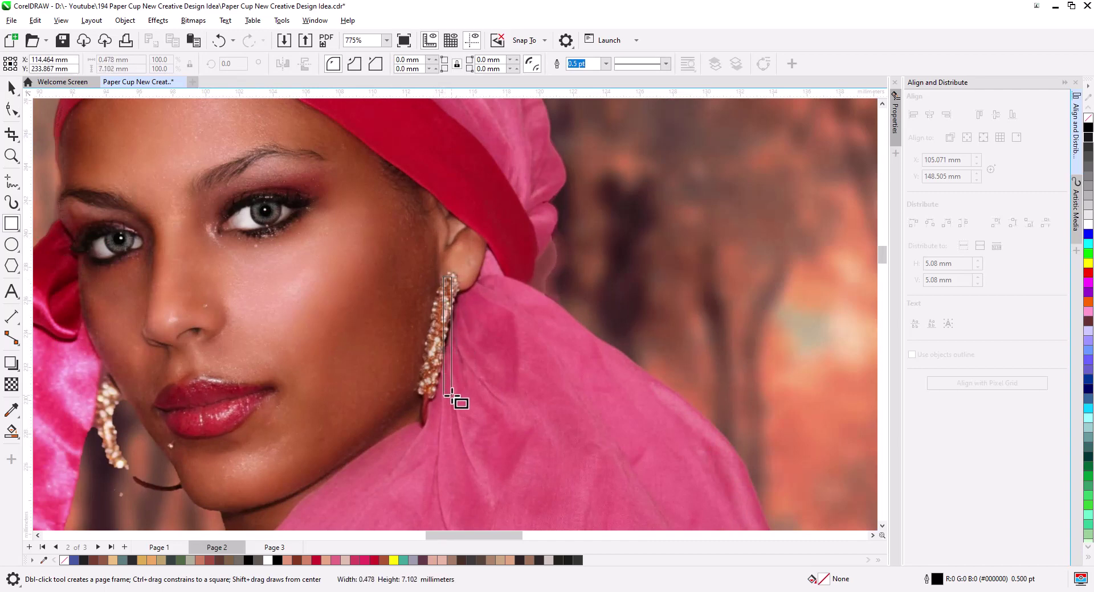
drag(448, 397, 452, 400)
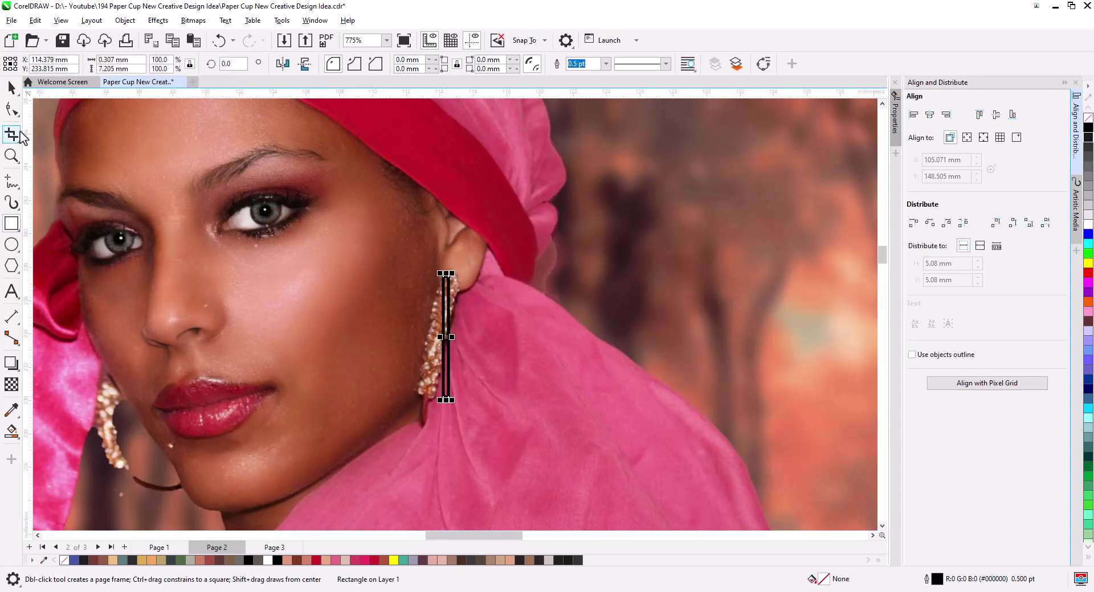
click(12, 90)
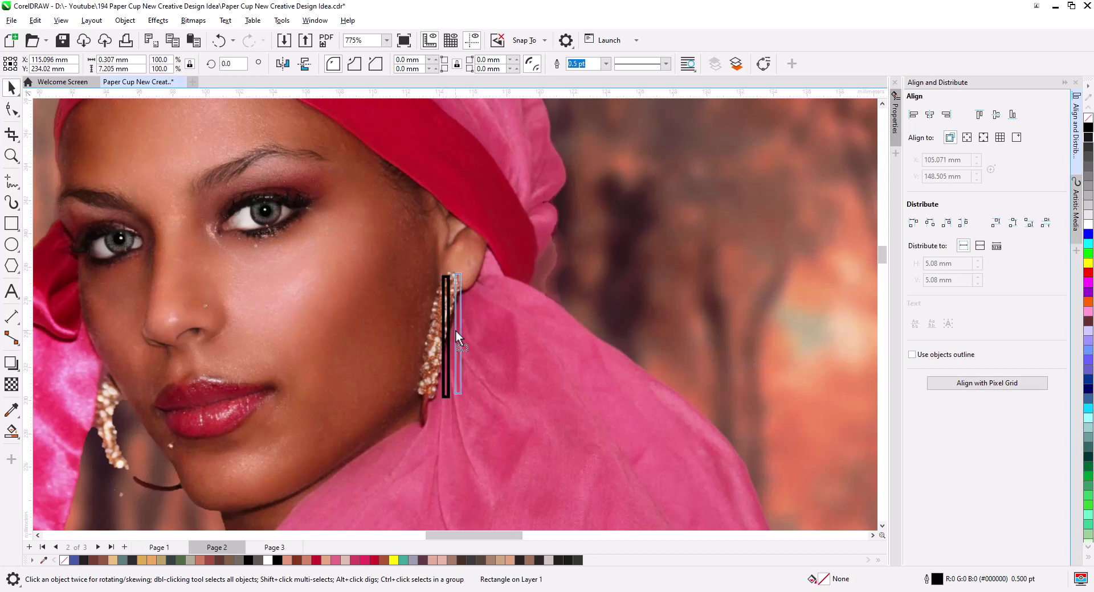
drag(449, 333, 453, 330)
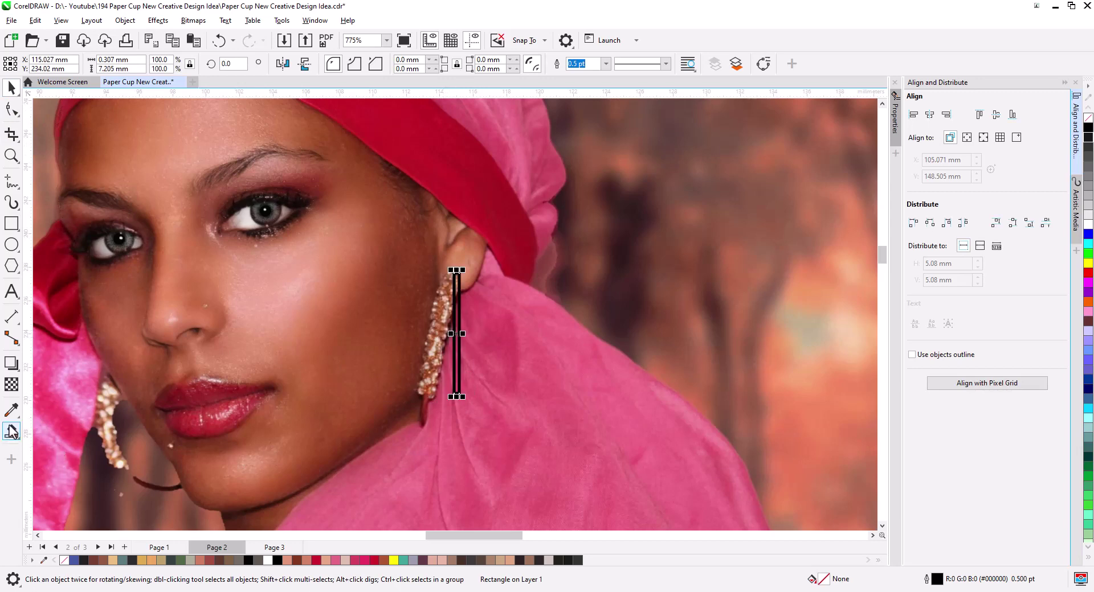
- Add a small circle below the bar, centre them horizontally and weld into one earring shape
click(12, 245)
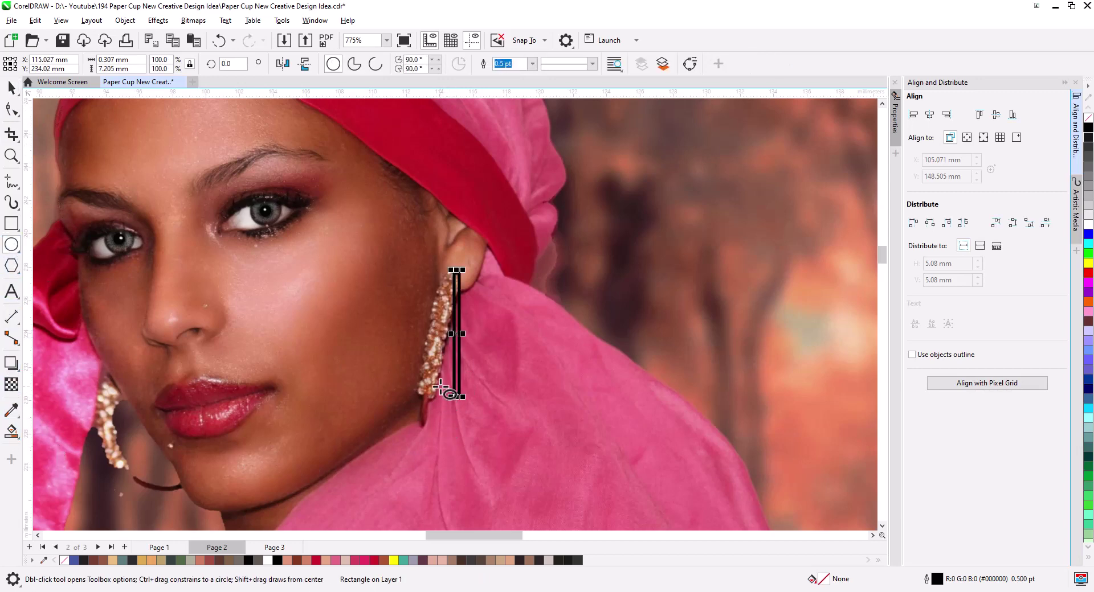
drag(439, 380, 483, 425)
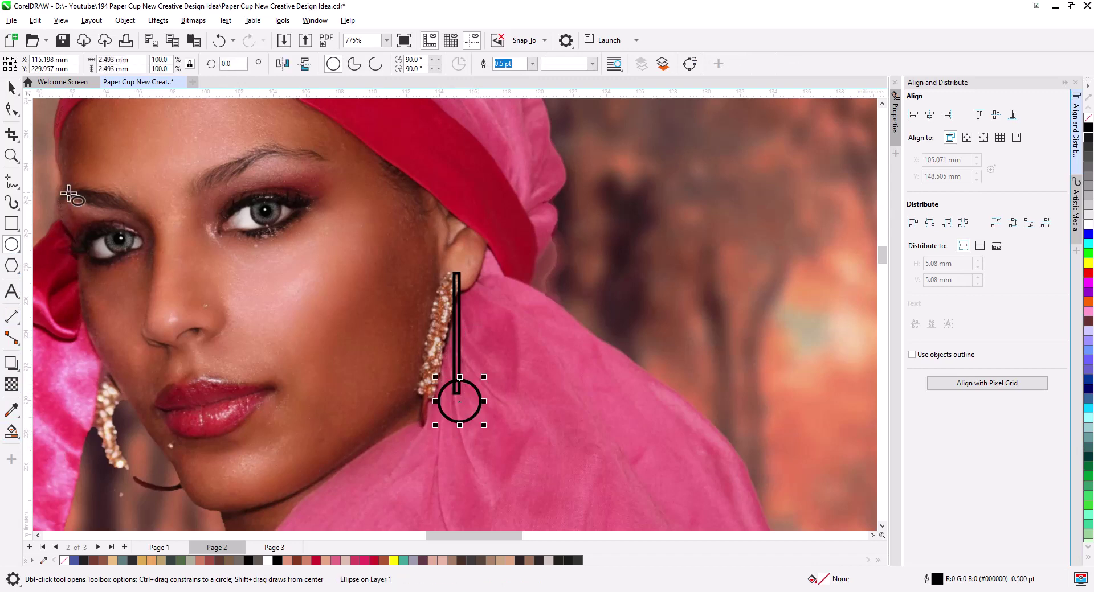
click(11, 87)
shift+click(455, 359)
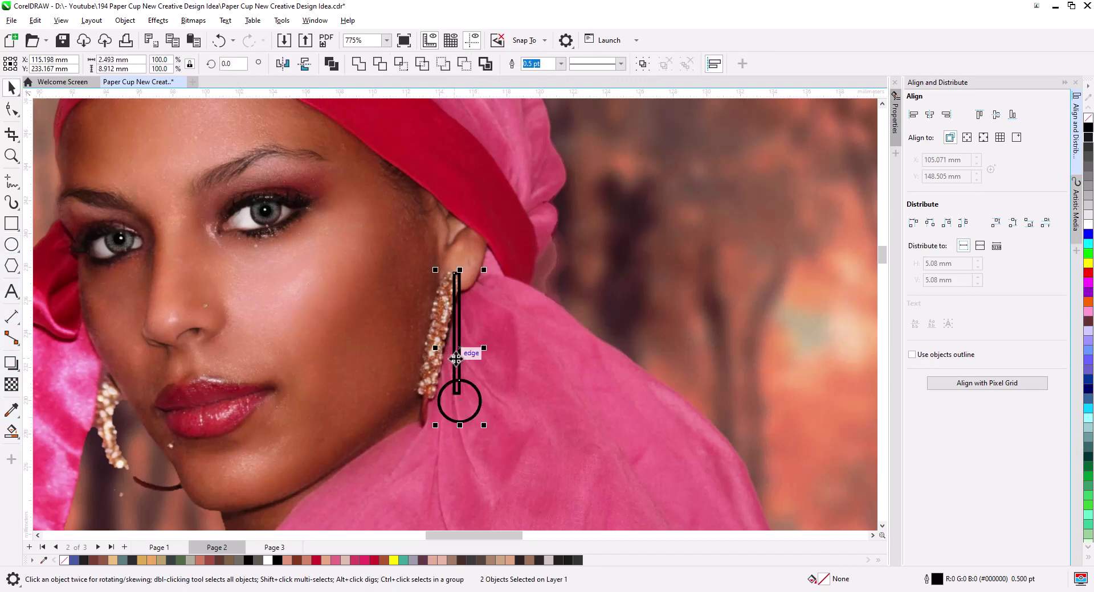
click(929, 114)
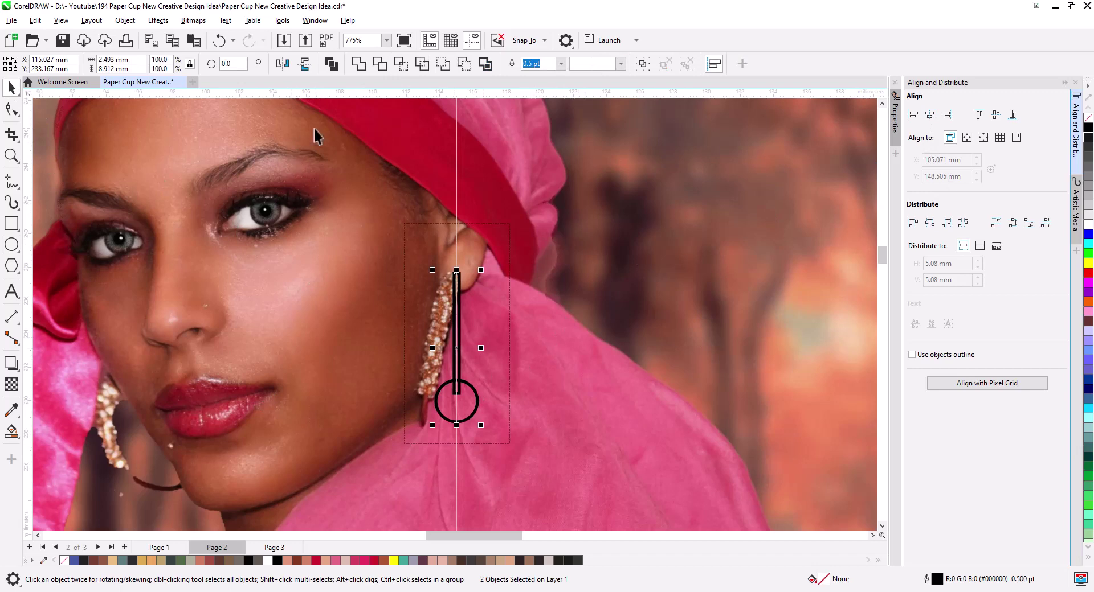
click(359, 65)
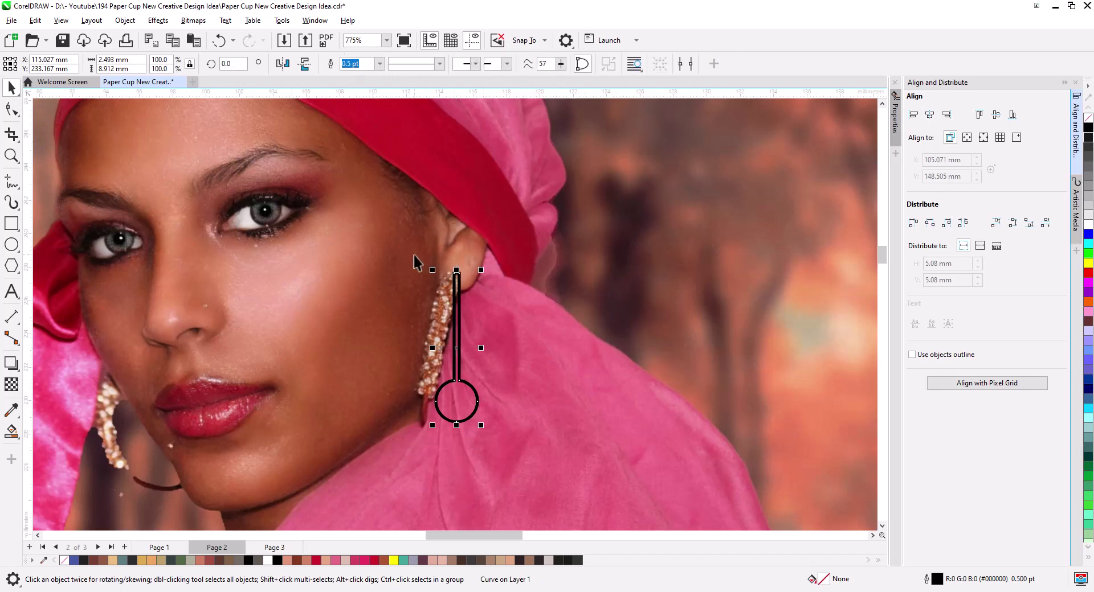
- Move the welded earring onto Page 3's teal portrait, then return to Page 2
key(ctrl+x)
click(275, 547)
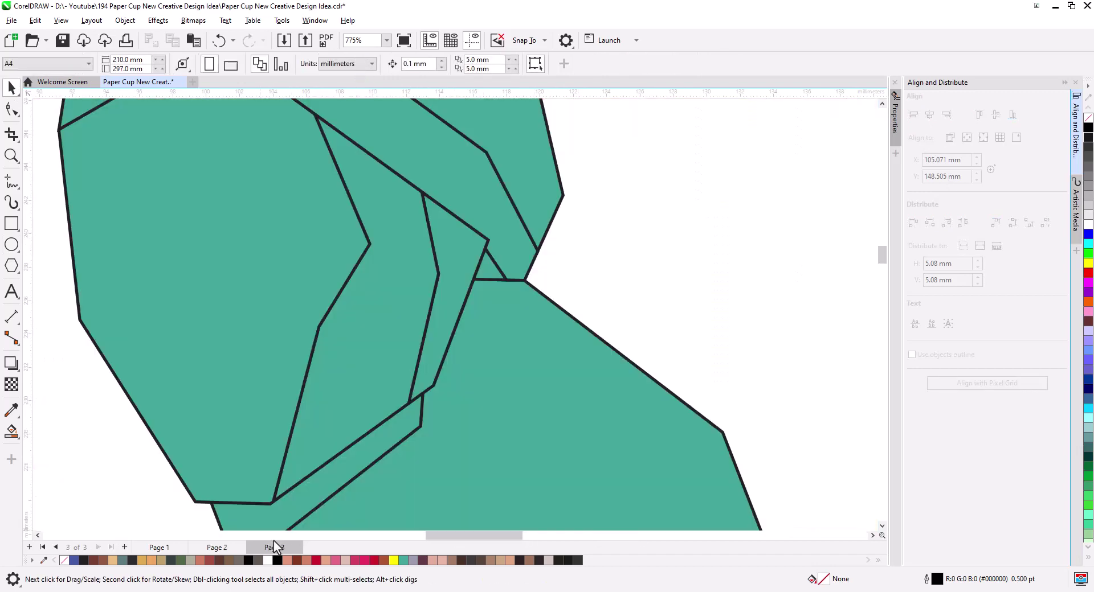
key(ctrl+v)
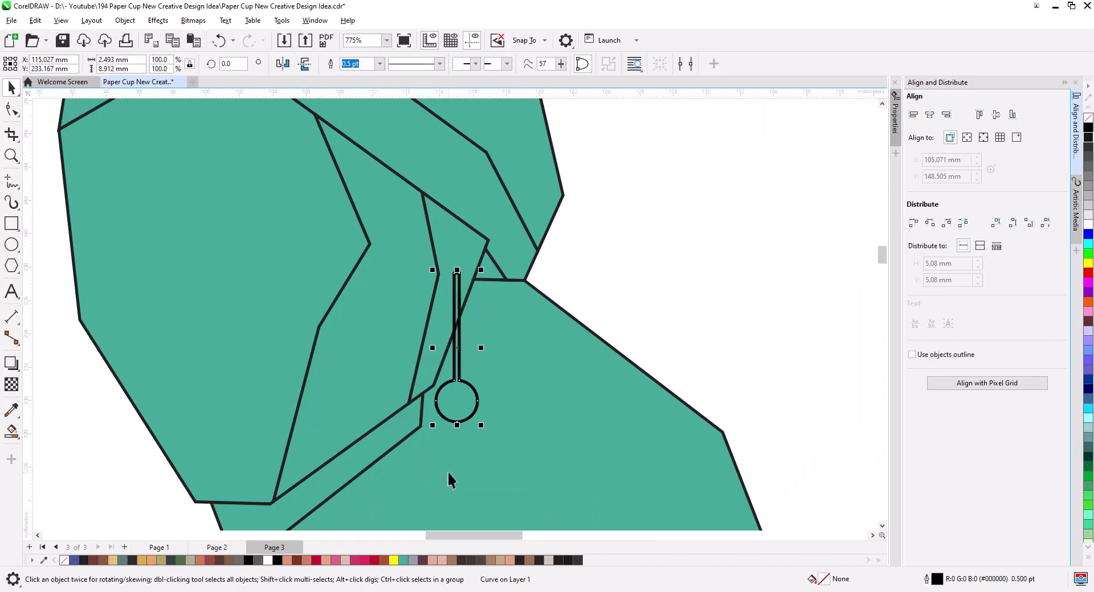
scroll(442, 450, down, 2)
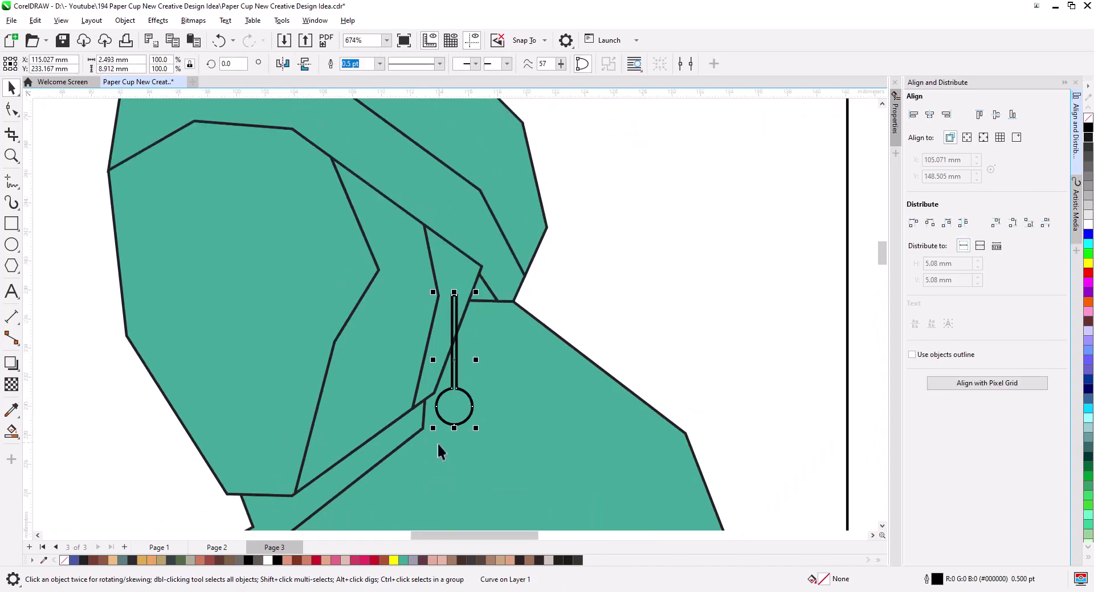
drag(459, 427, 500, 376)
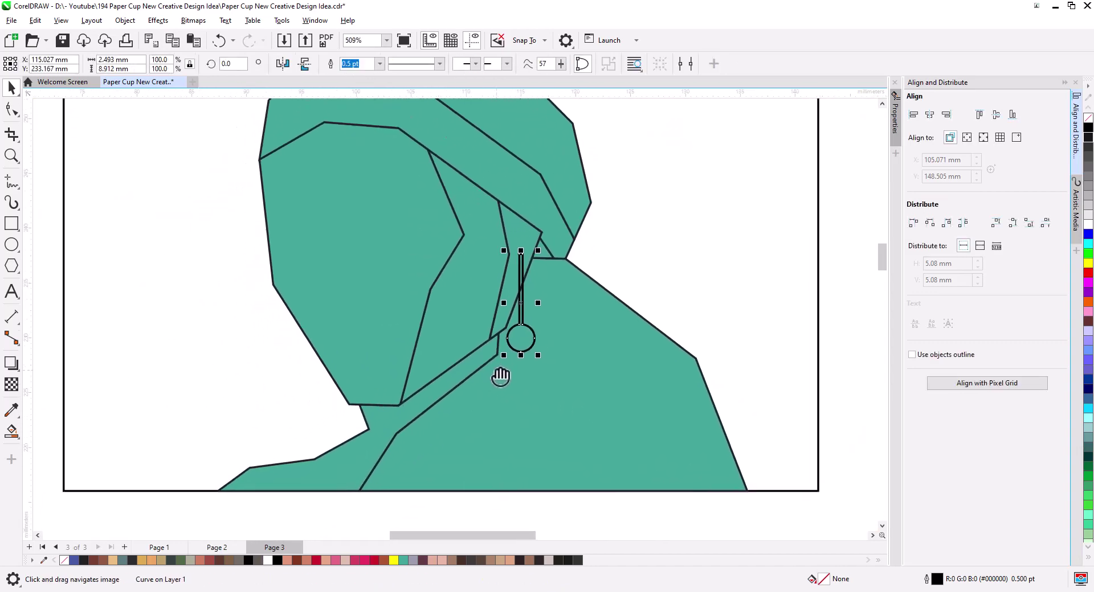
click(215, 548)
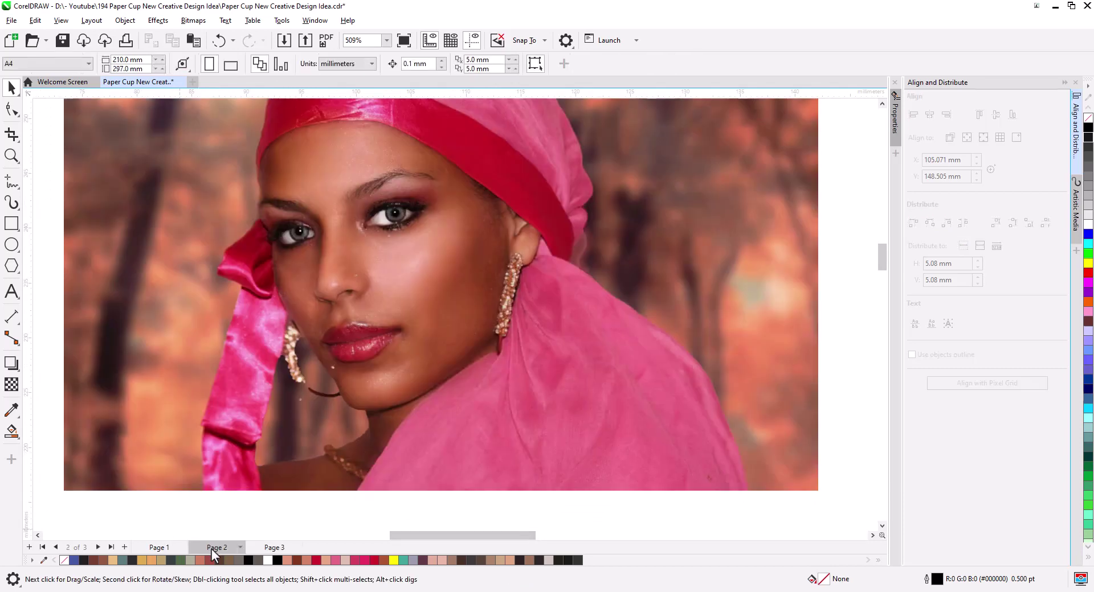
- Draw a circle and scale copies (about 132%) into concentric rings around the hoop earring
click(17, 245)
drag(294, 317, 370, 394)
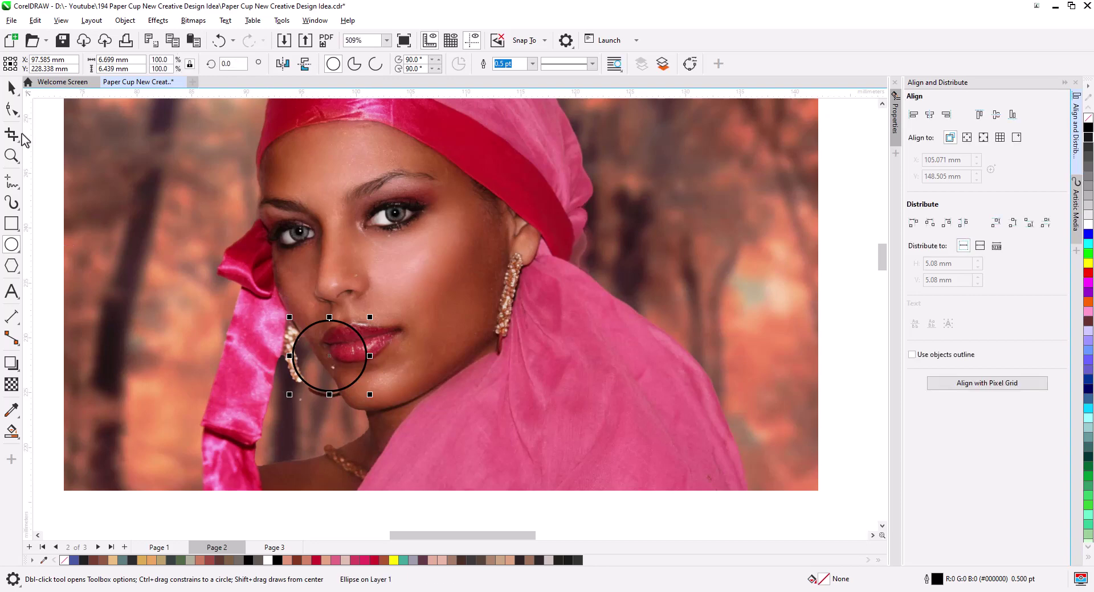
click(11, 90)
scroll(329, 370, up, 2)
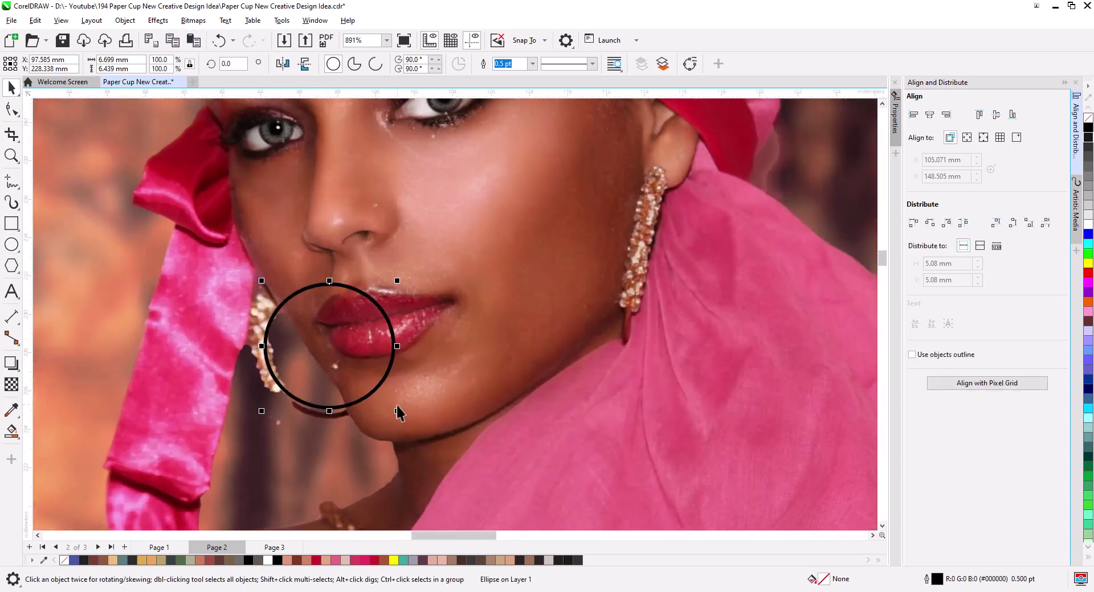
drag(397, 412, 405, 419)
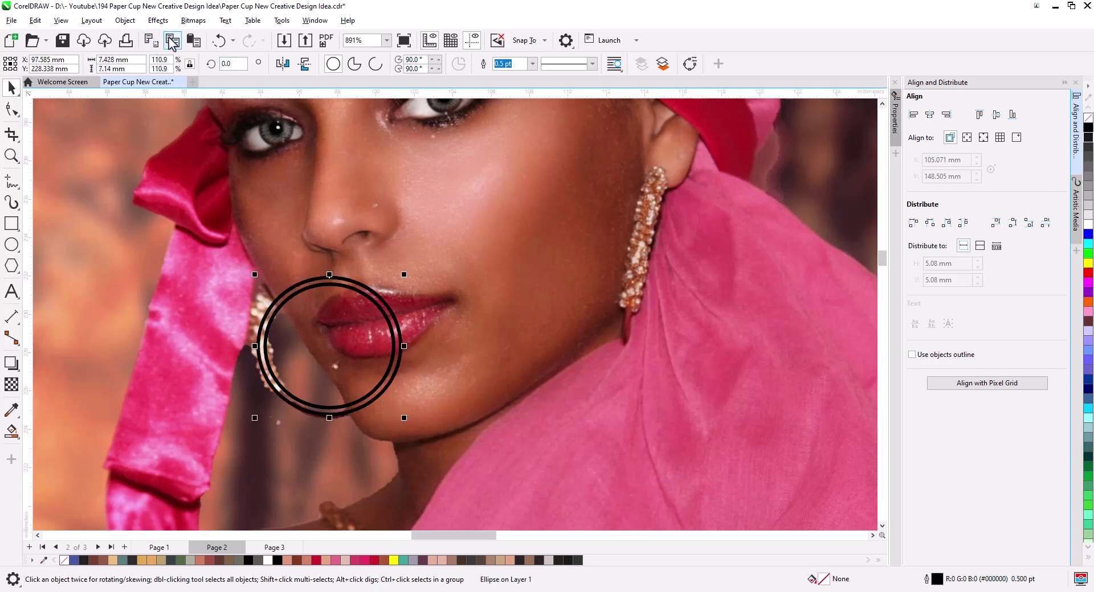
drag(404, 418, 422, 433)
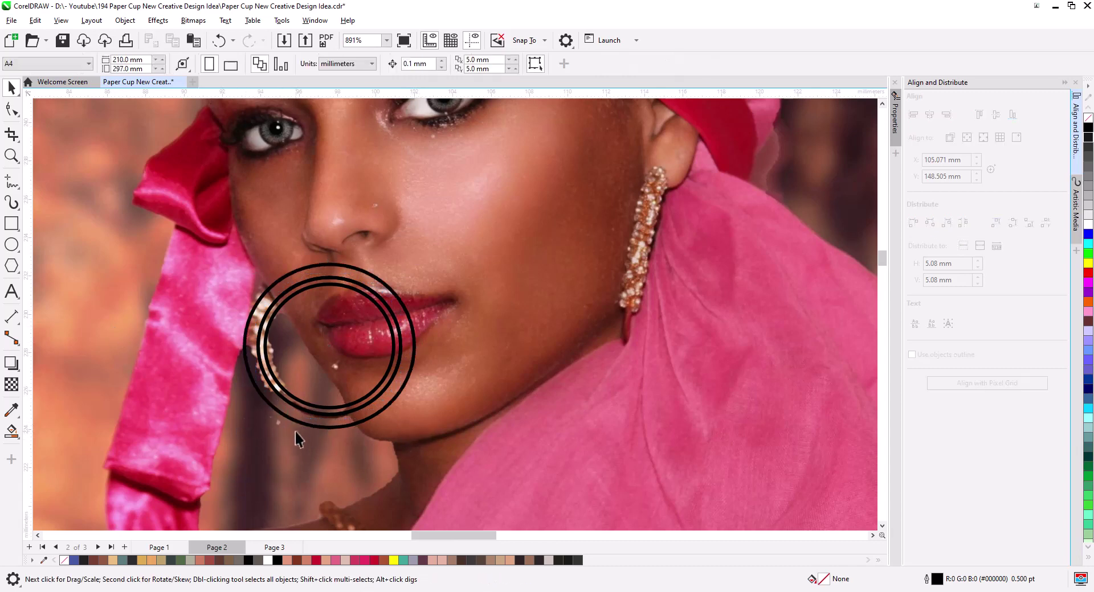
drag(299, 422, 300, 413)
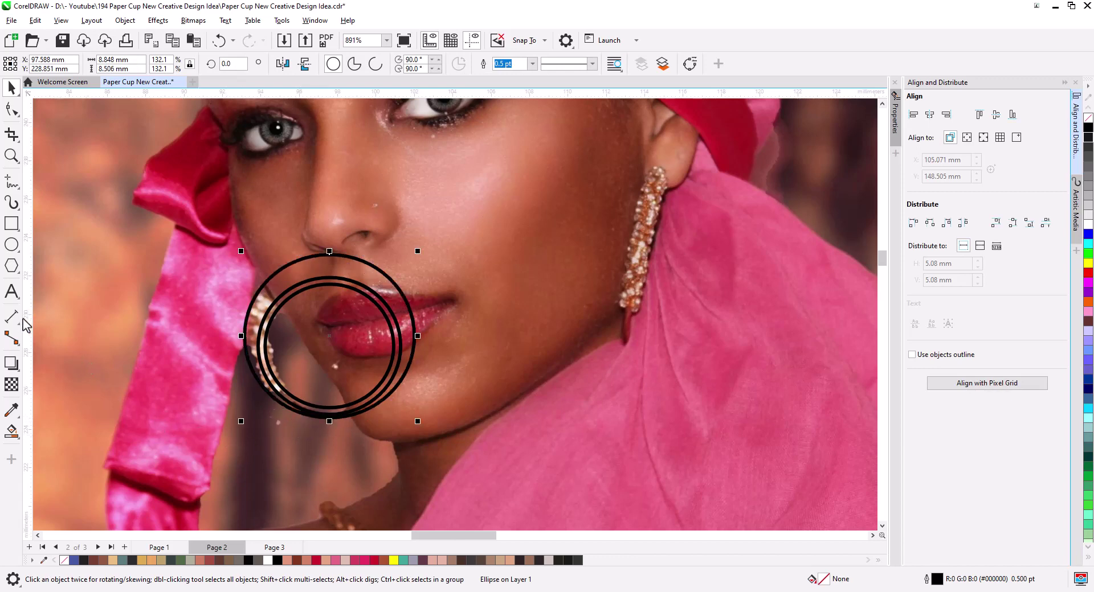
- Draw a short diagonal freehand stroke across the hoop, then cut all four earring shapes
click(17, 183)
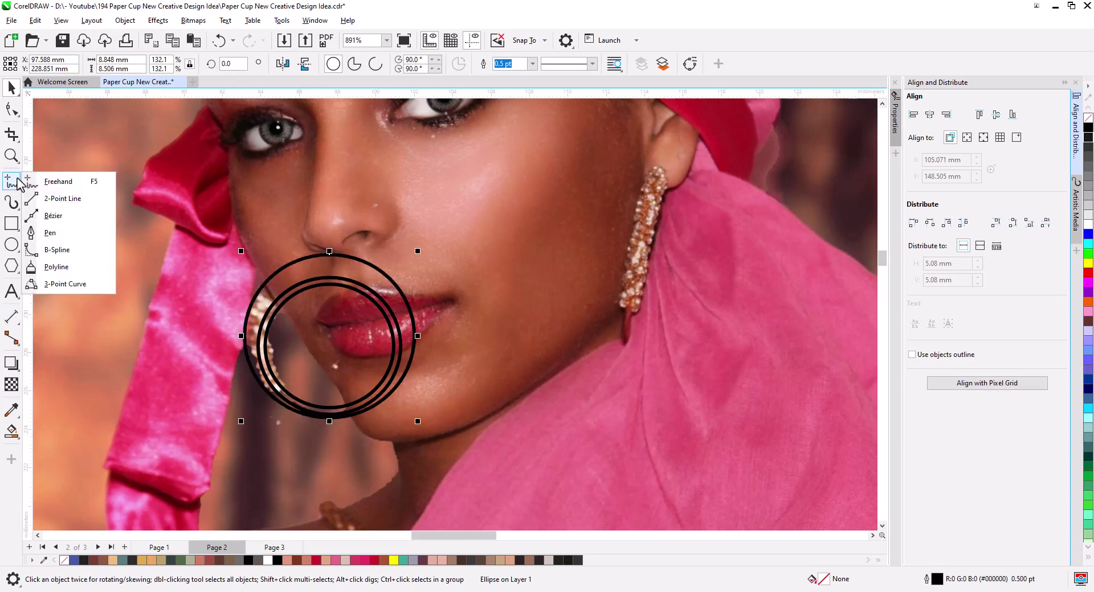
click(57, 182)
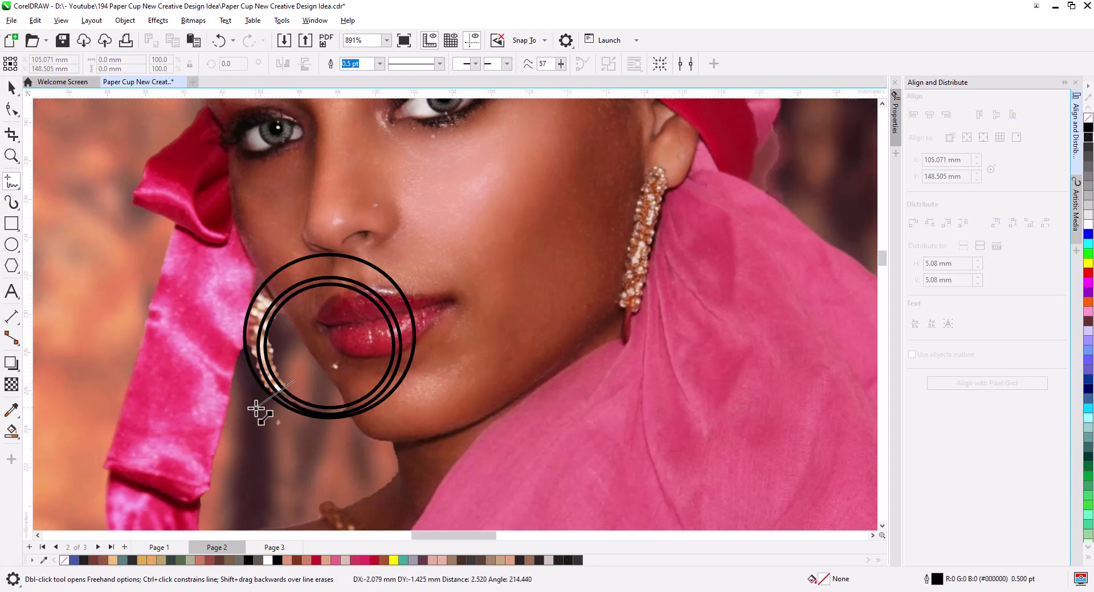
drag(296, 379, 253, 410)
click(8, 90)
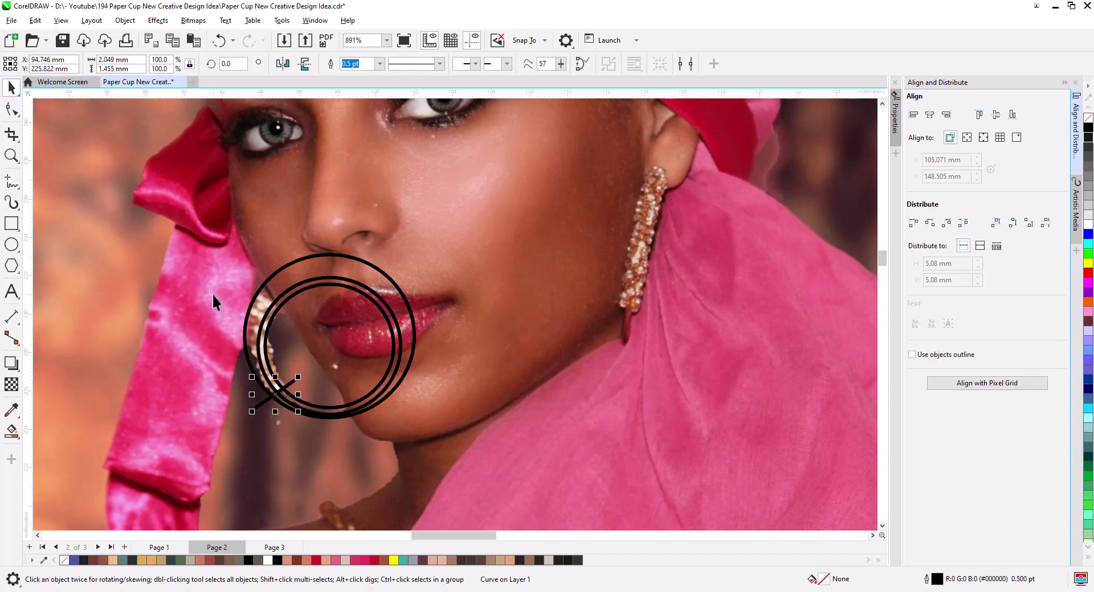
drag(200, 241, 453, 431)
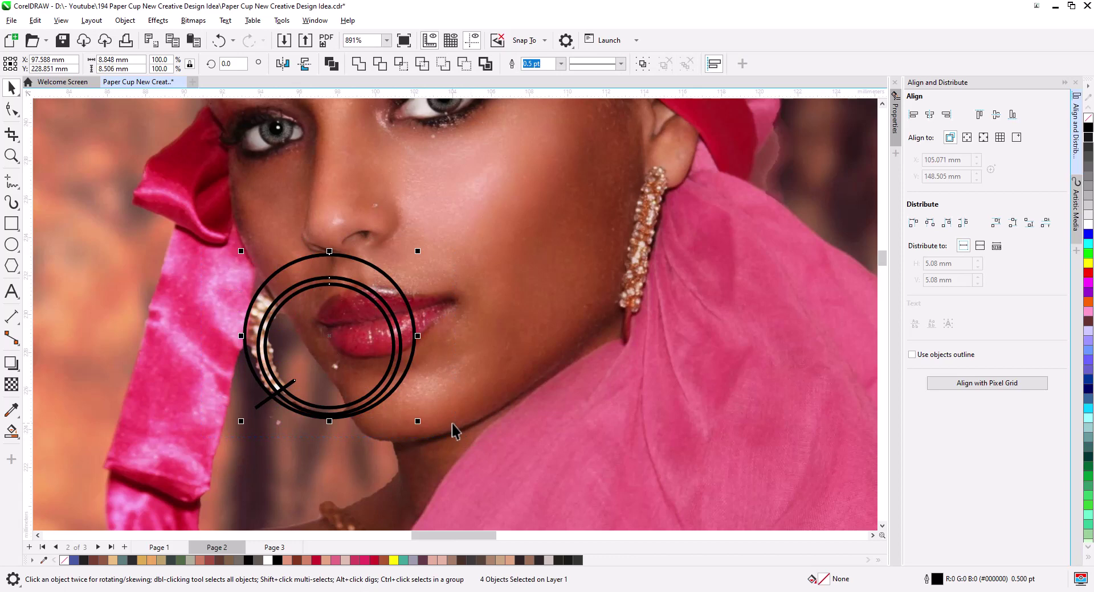
key(ctrl+x)
- Paste the earring shapes onto Page 3, Smart Fill the gap and delete the middle circle
click(274, 547)
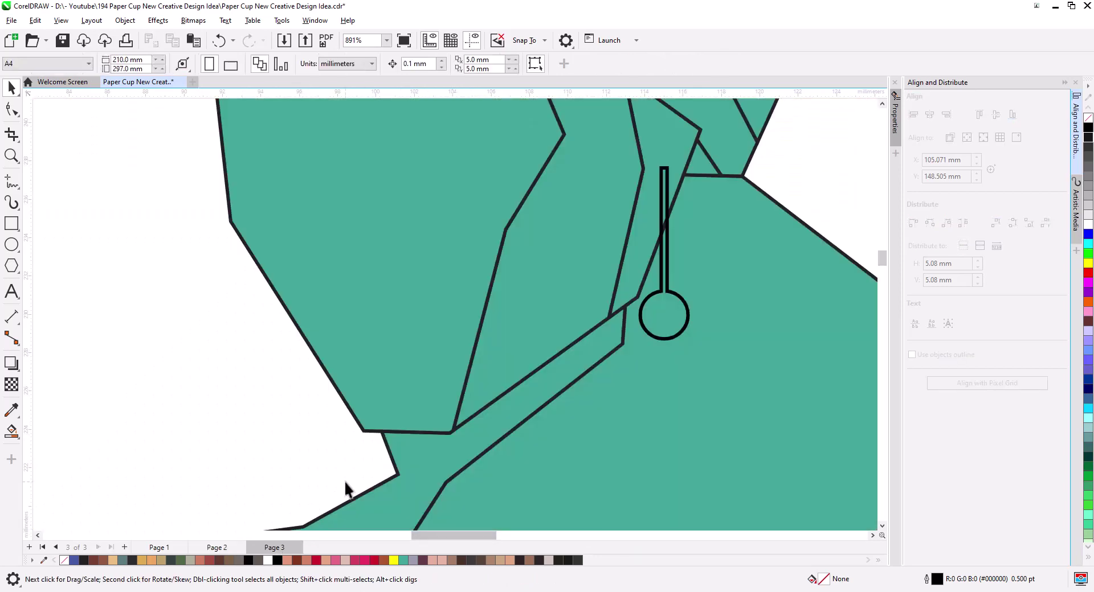
key(ctrl+v)
click(48, 335)
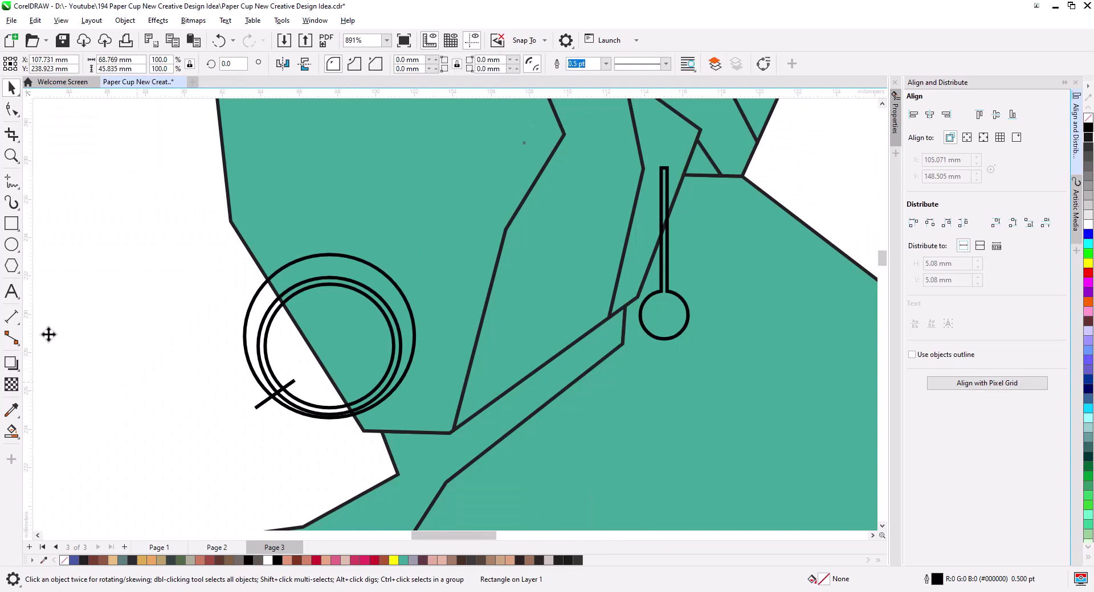
click(10, 433)
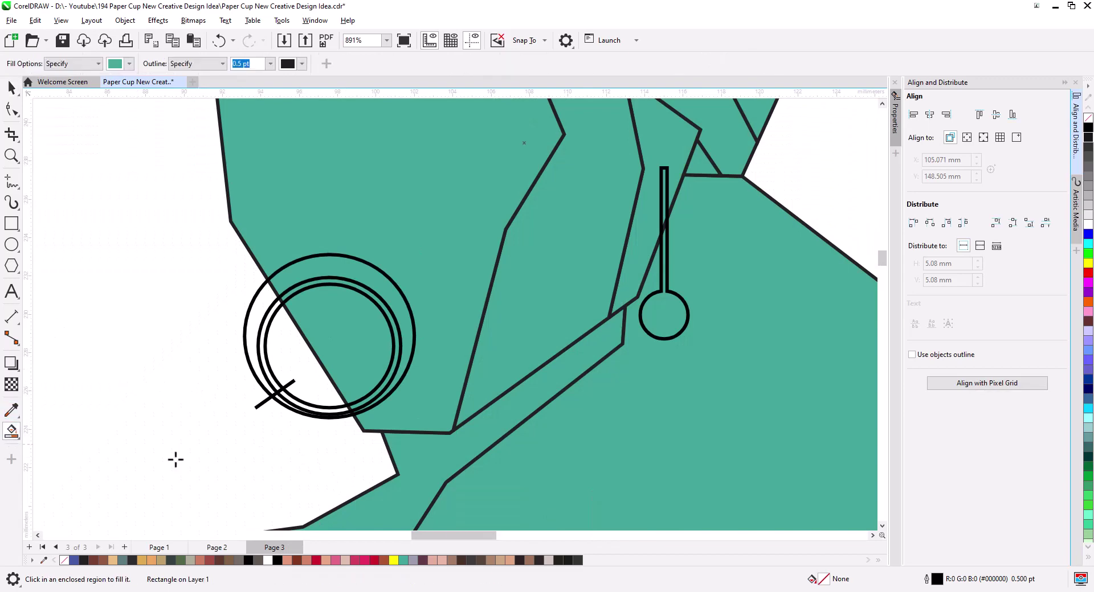
click(320, 409)
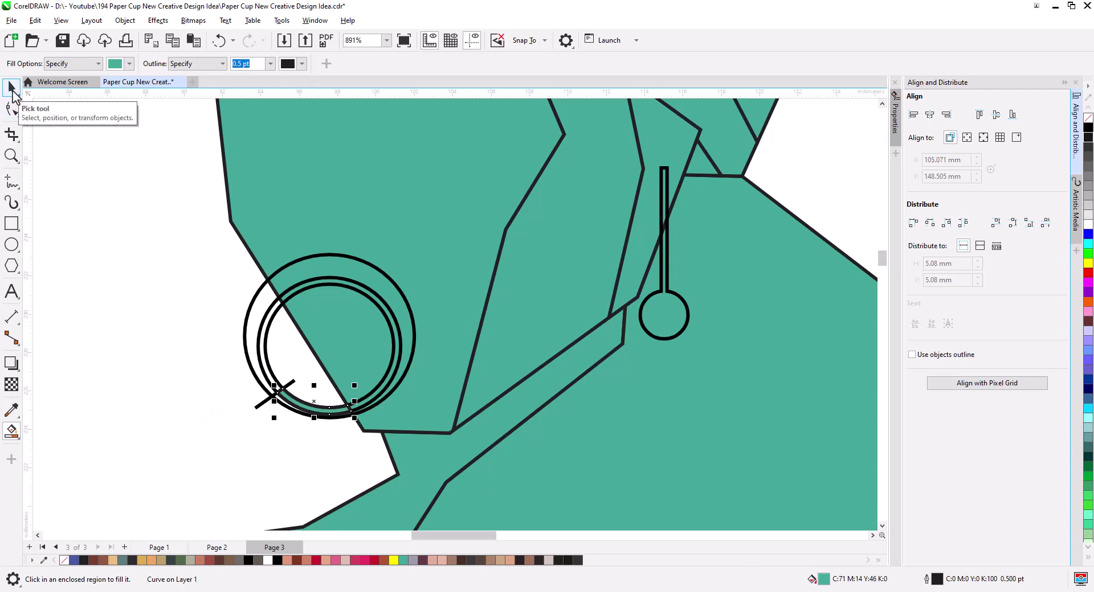
click(11, 87)
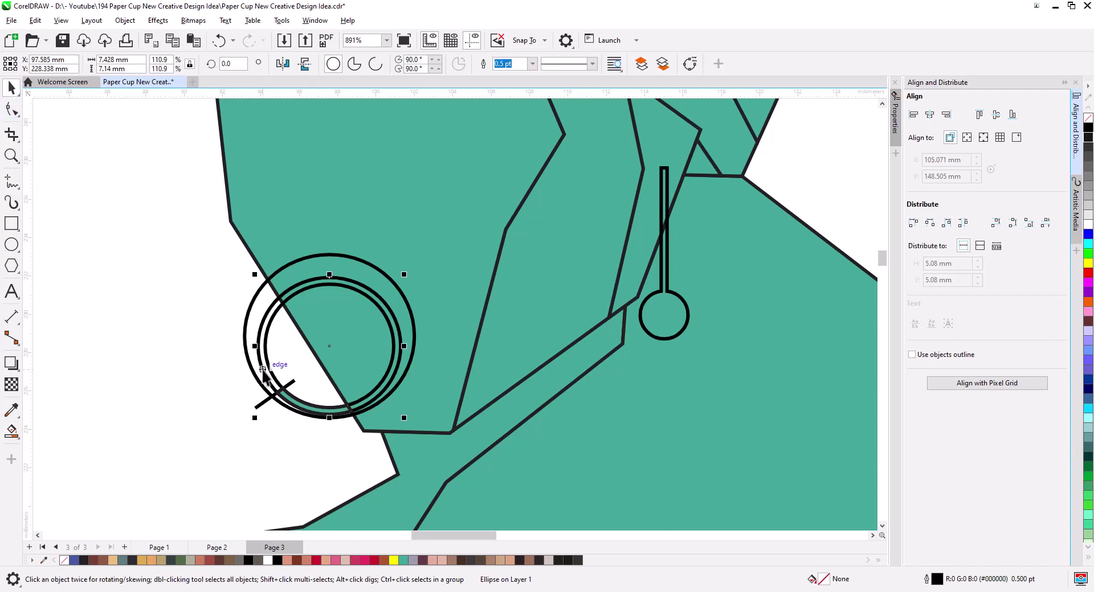
key(Delete)
- Smart Fill the earring ring, then delete the diagonal stroke and the helper circles
click(12, 431)
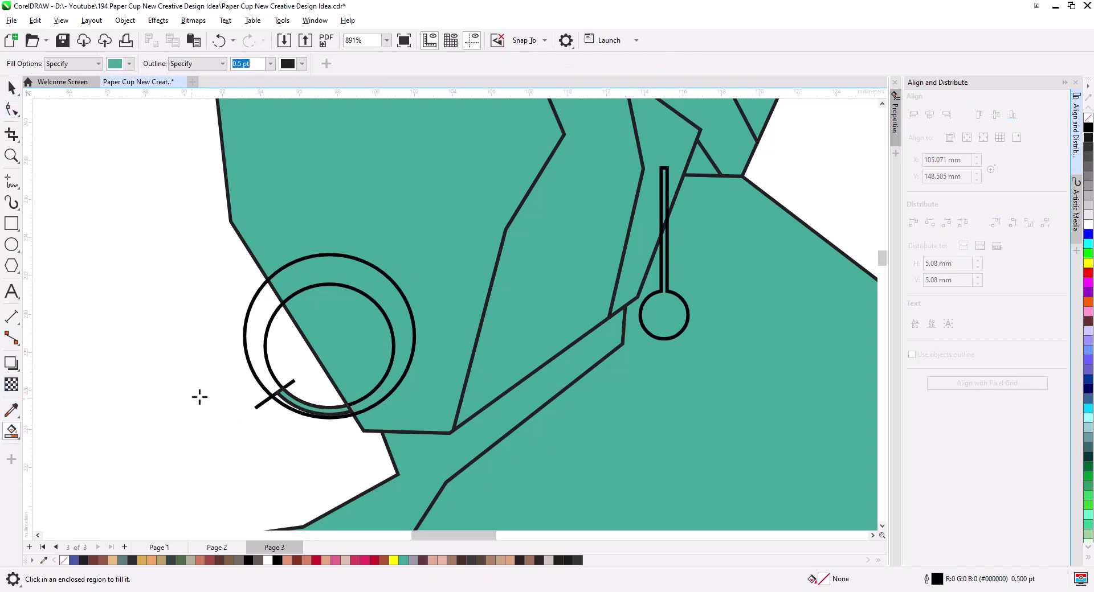
click(259, 359)
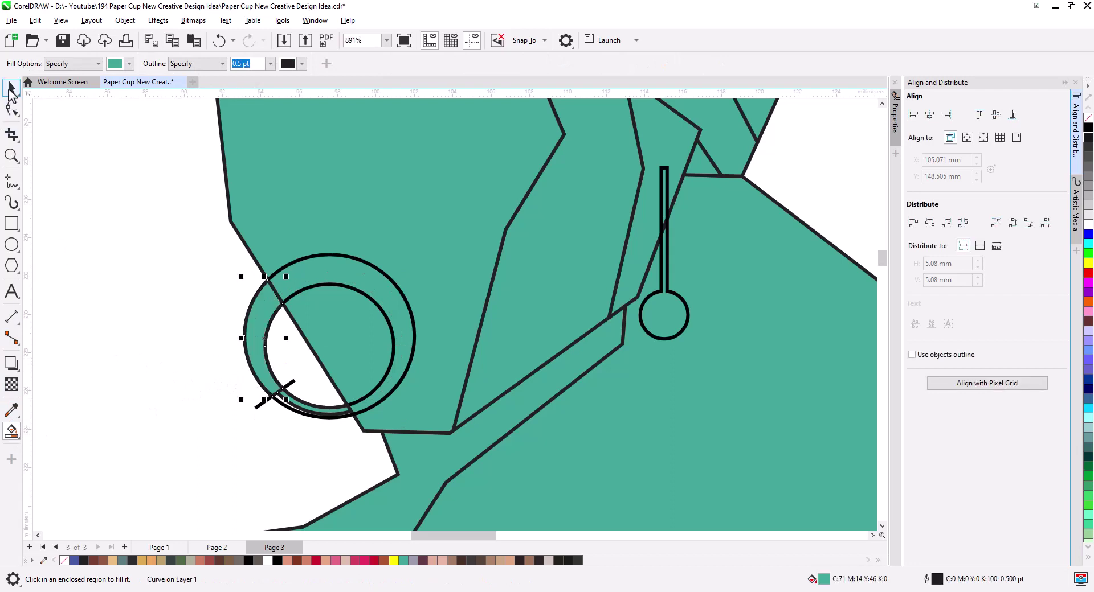
click(11, 87)
click(257, 408)
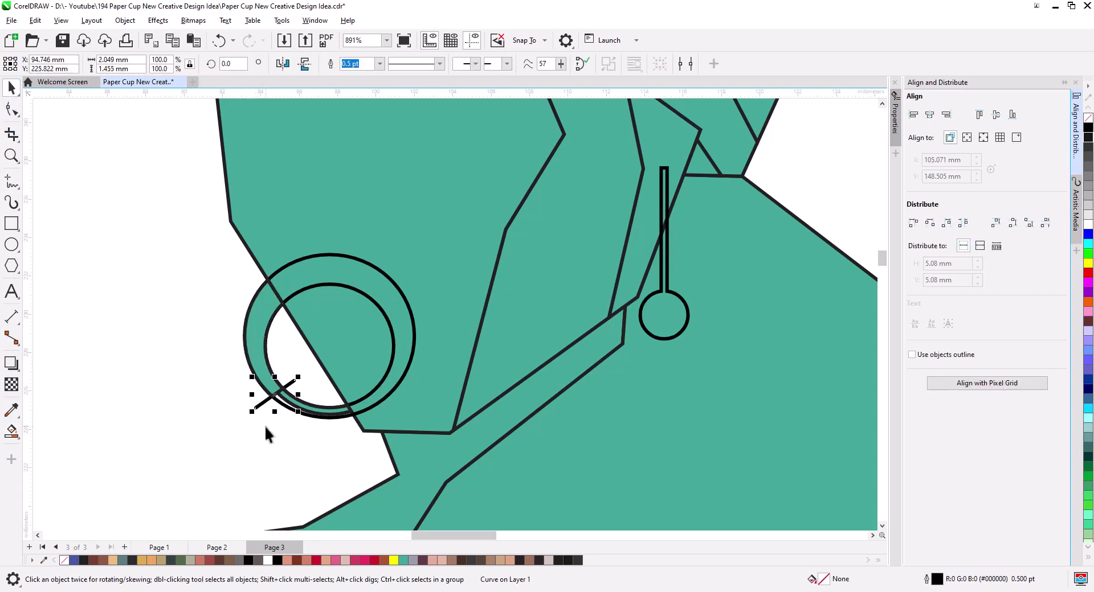
key(Delete)
click(279, 405)
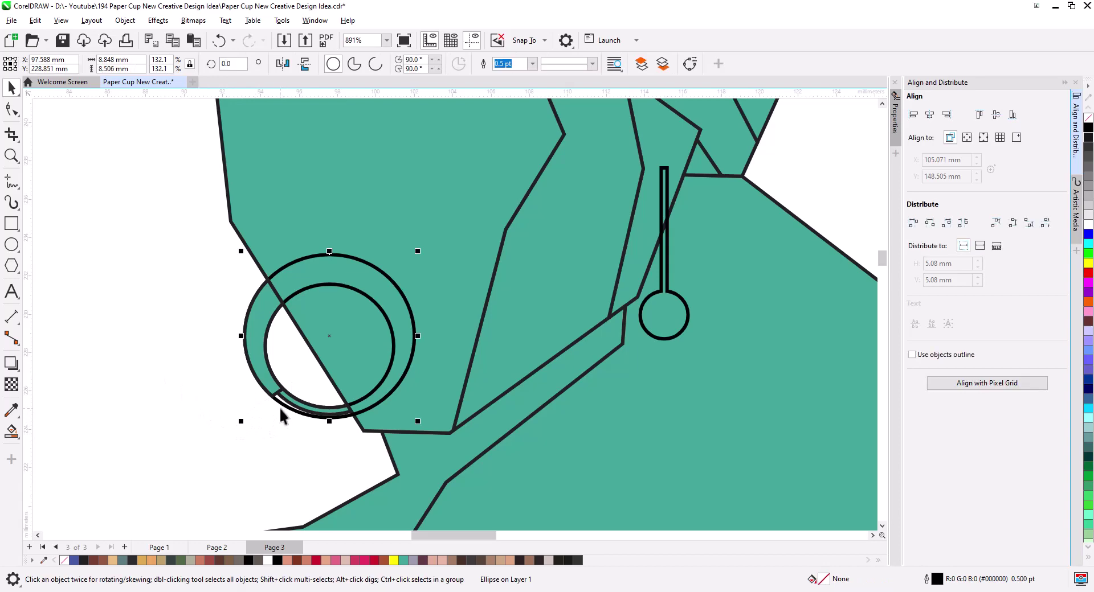
key(Delete)
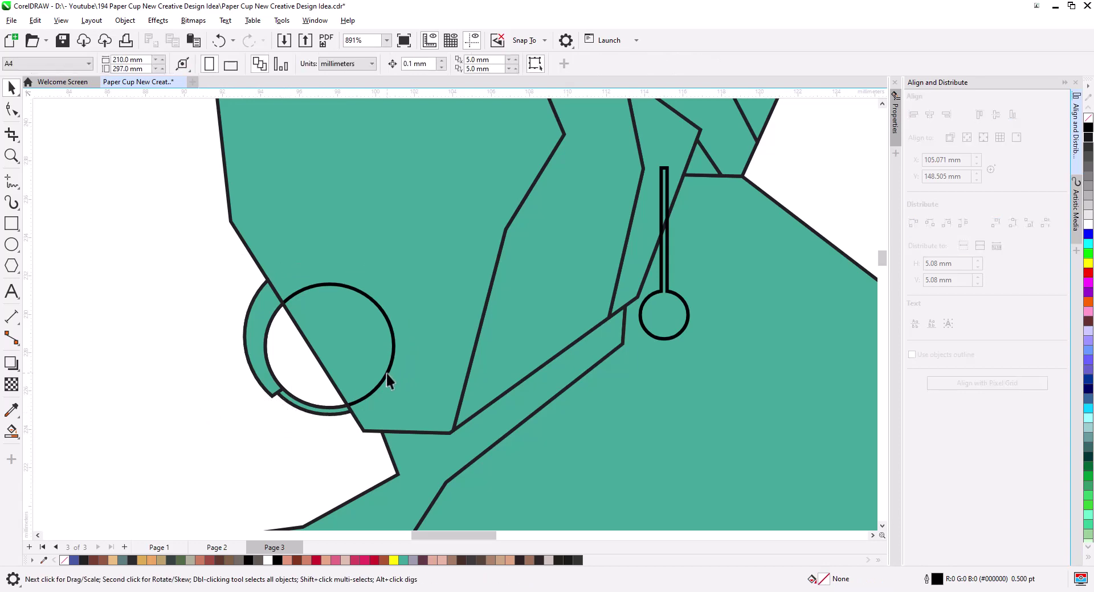
click(387, 380)
key(Delete)
- Combine the thin crescent under the earring with the face shape
click(312, 410)
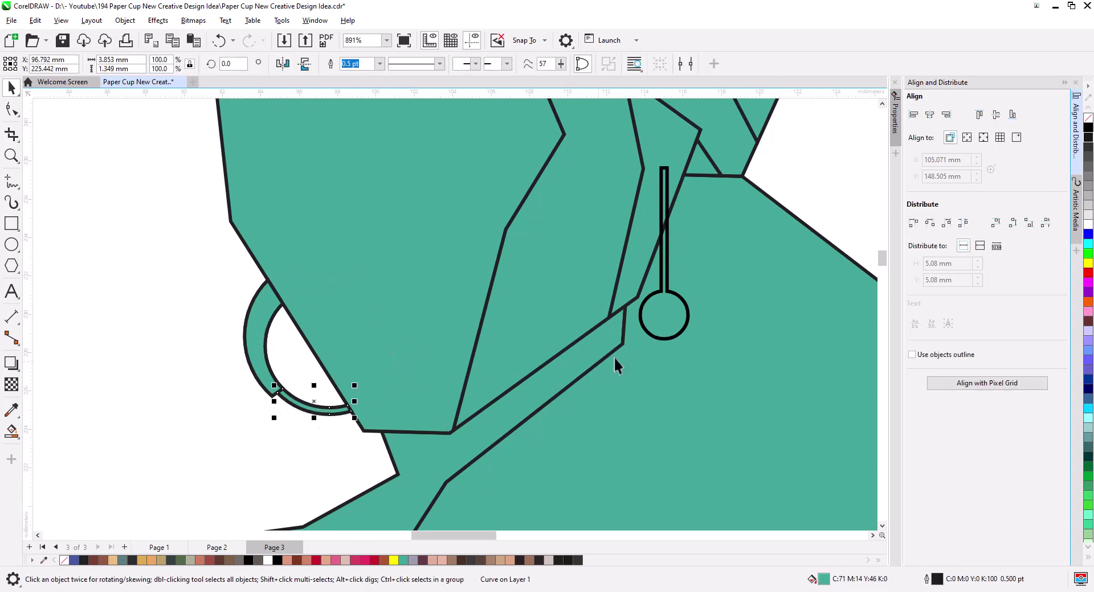
shift+click(554, 329)
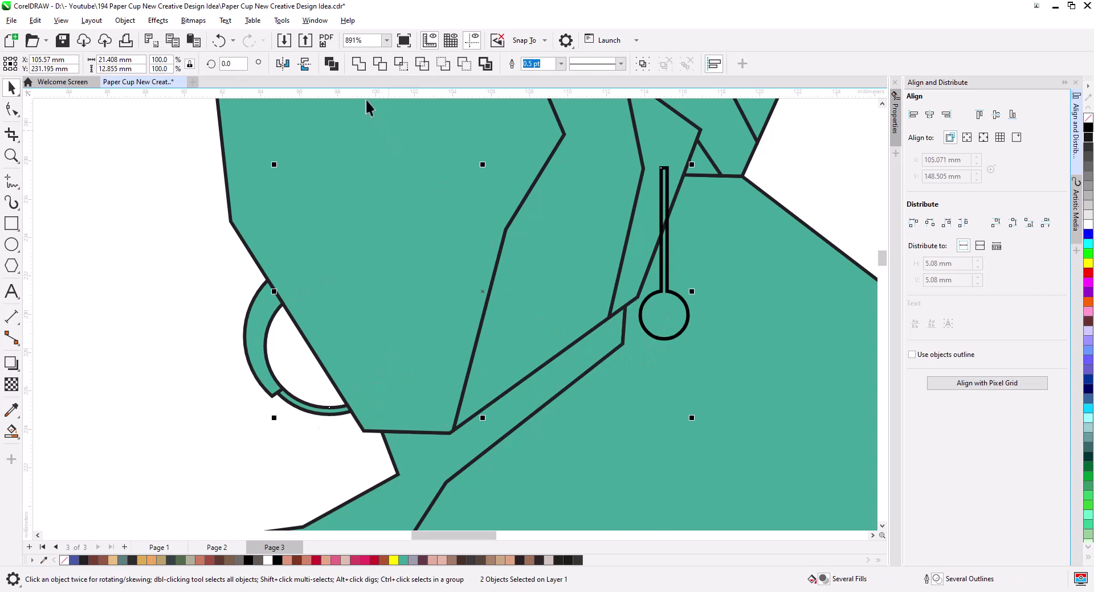
click(331, 63)
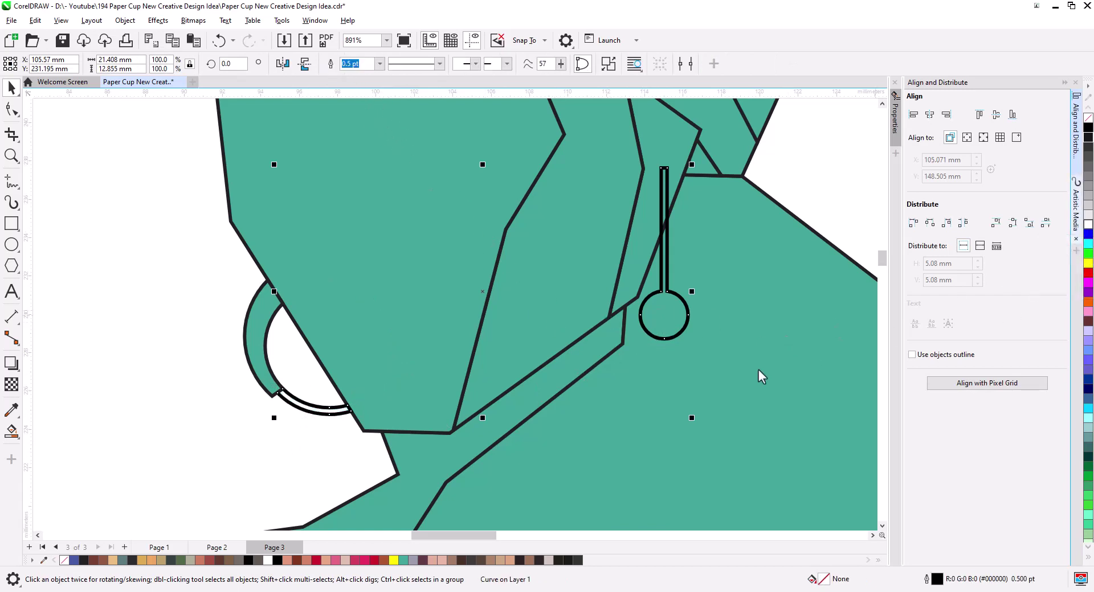
scroll(211, 383, down, 1)
scroll(212, 380, down, 1)
scroll(245, 430, down, 1)
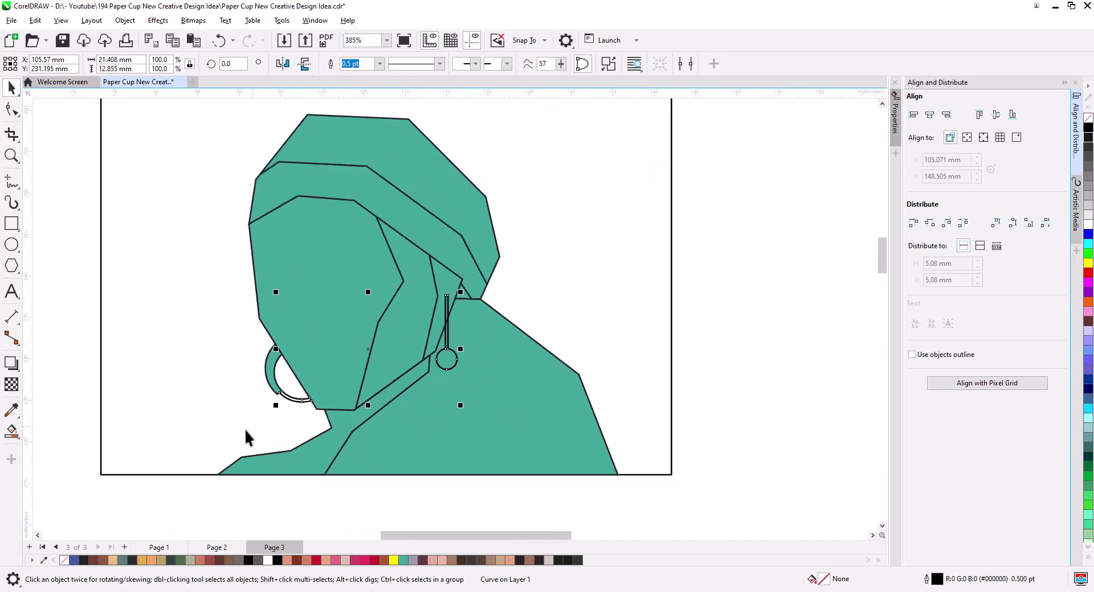
click(95, 382)
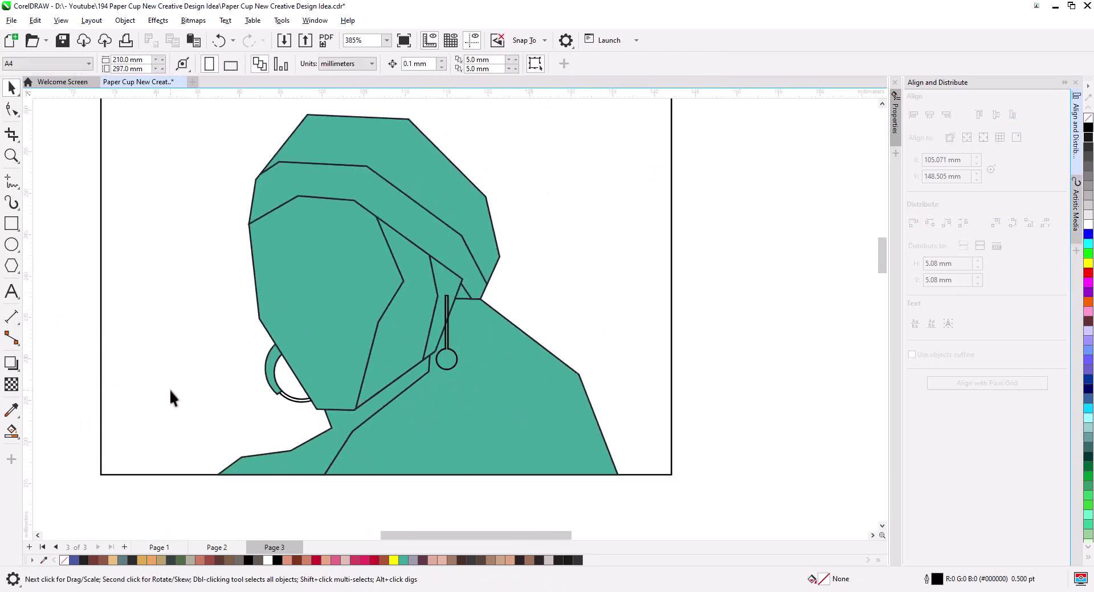
scroll(205, 392, down, 1)
- Copy the woman photo from Page 2 and paste it on Page 3, right of the teal figure
click(217, 548)
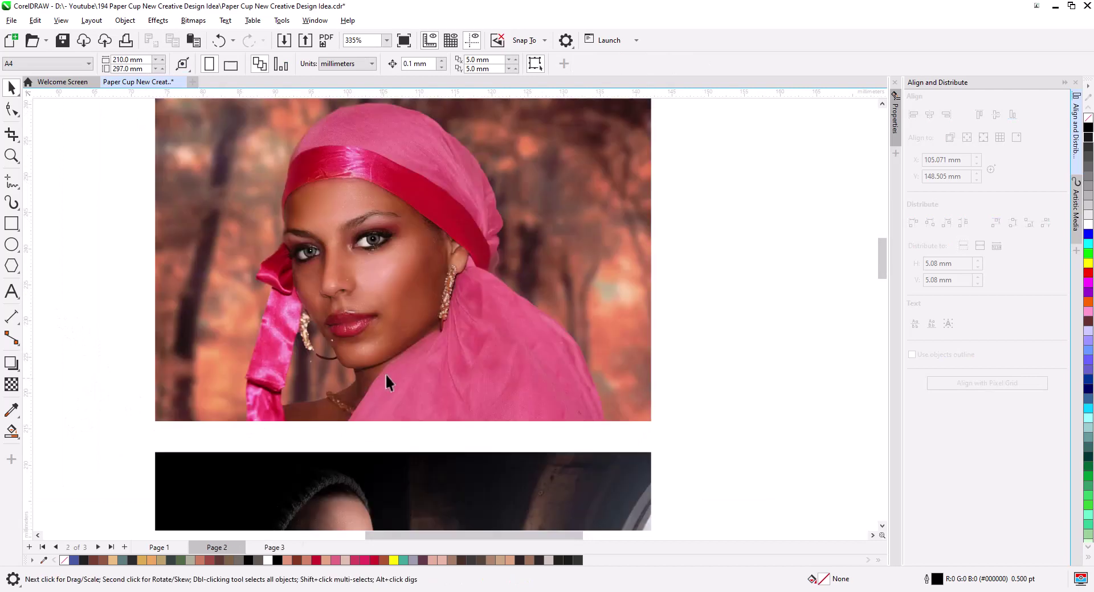
right_click(404, 296)
click(422, 310)
click(494, 326)
key(ctrl+c)
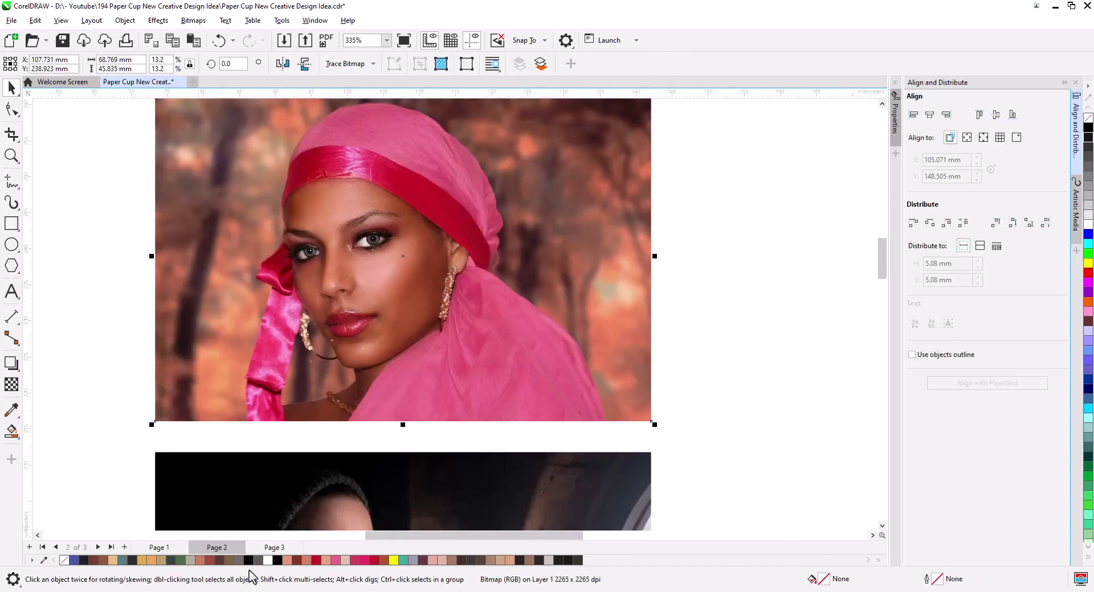
click(275, 548)
key(ctrl+v)
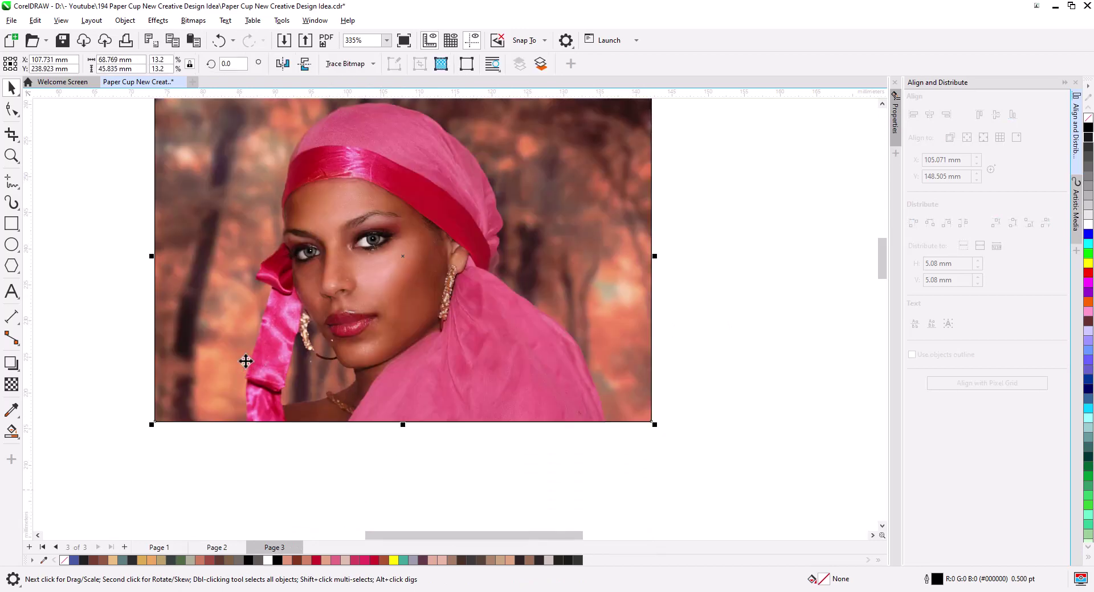
mouse_move(250, 360)
mouse_down()
mouse_move(591, 358)
mouse_move(713, 378)
mouse_move(500, 439)
mouse_move(514, 423)
mouse_up()
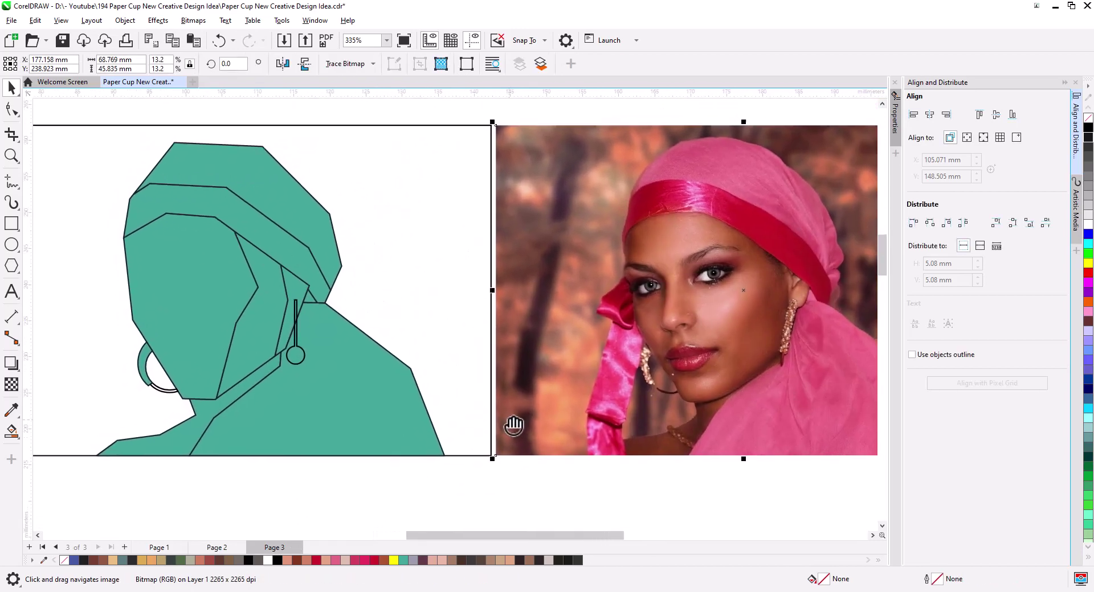
- Eyedropper photo skin tones: salmon face and neck, reddish-brown shadow strip, salmon strip beside earring
click(11, 410)
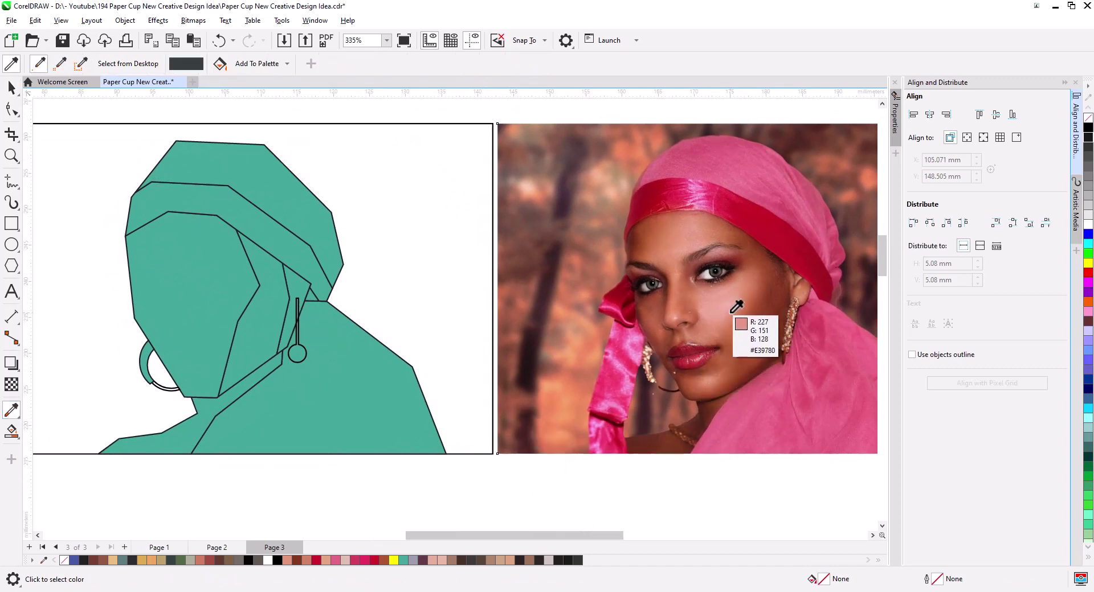
click(736, 302)
click(191, 284)
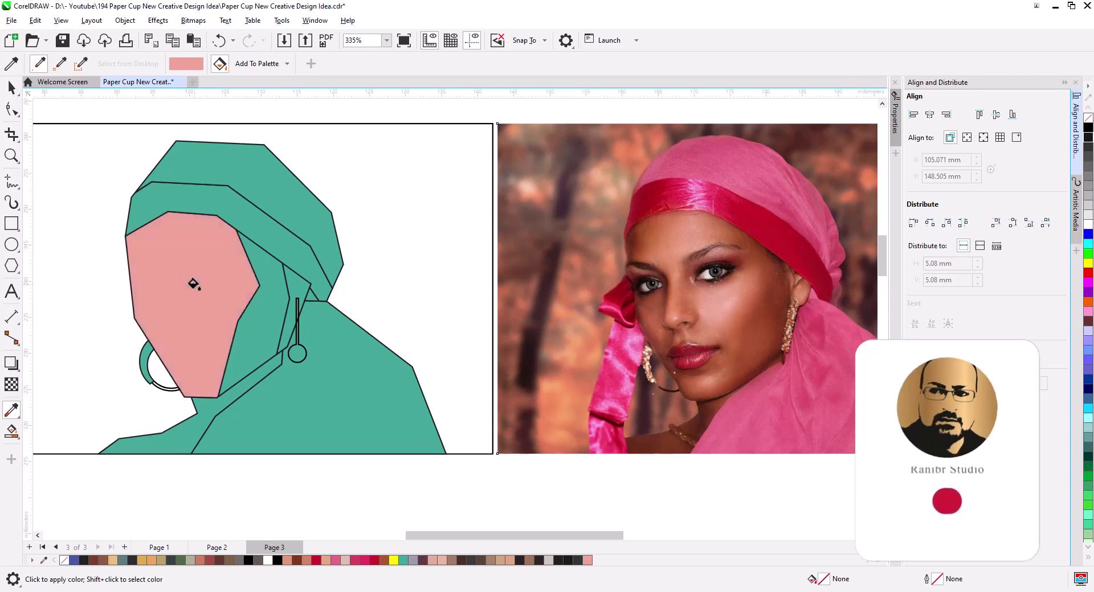
click(165, 437)
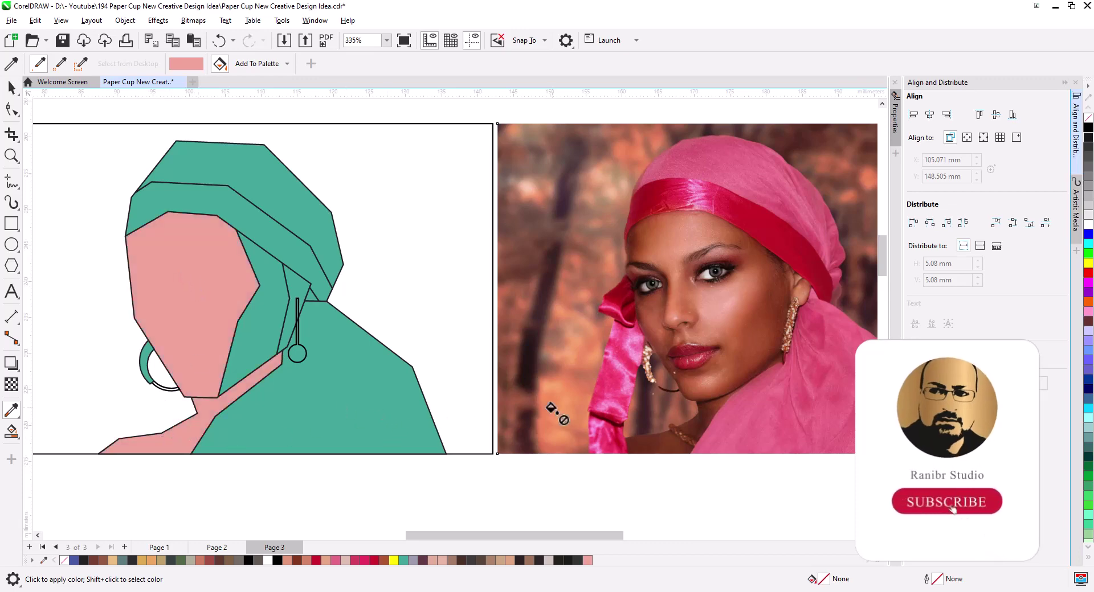
shift+click(713, 380)
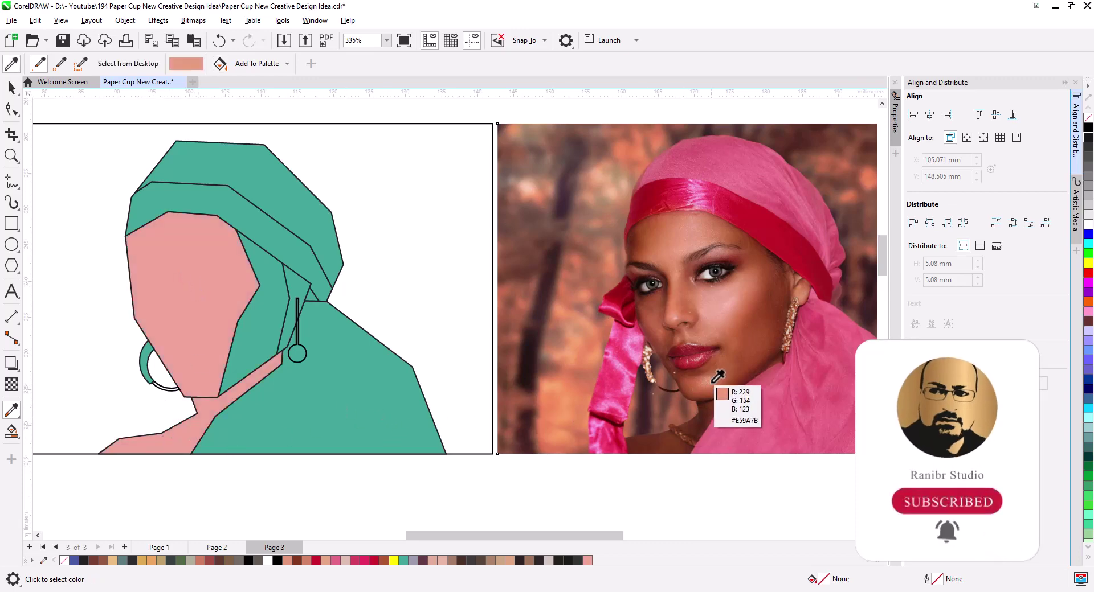
click(247, 288)
click(166, 434)
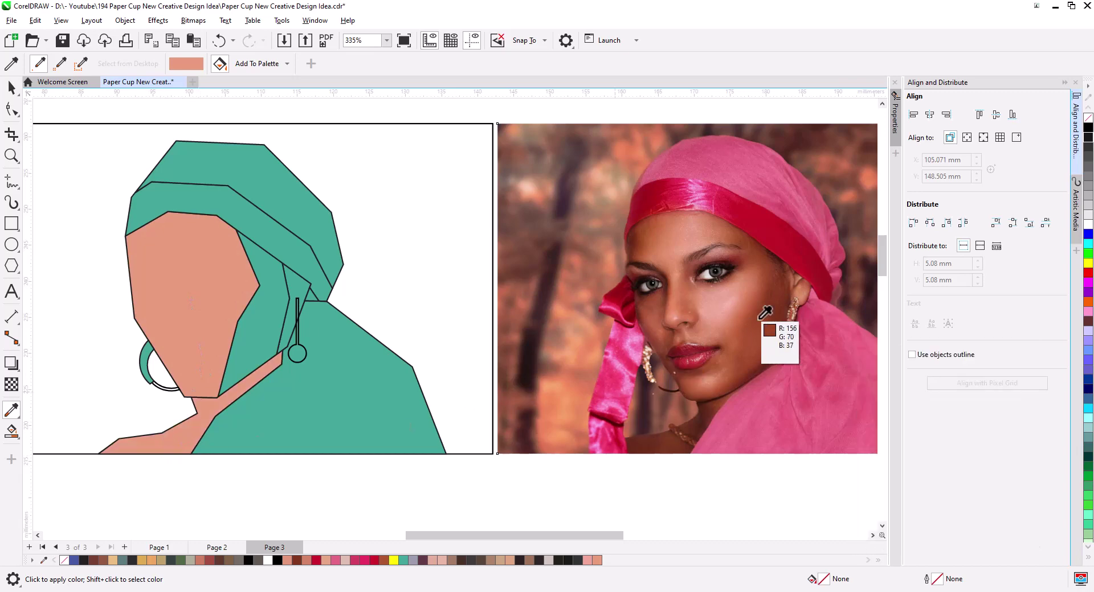
shift+click(753, 312)
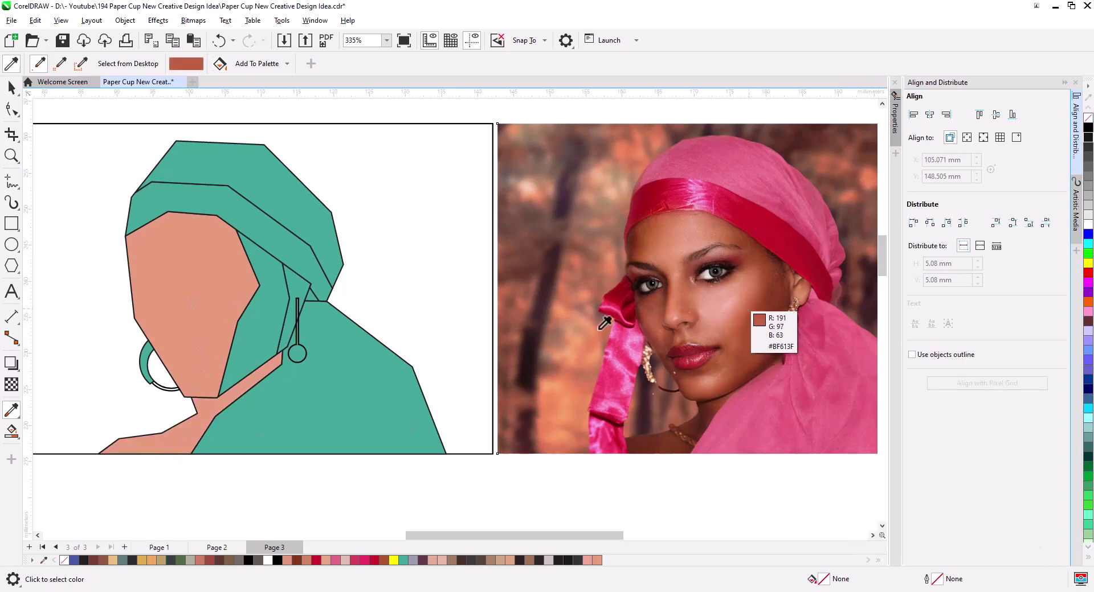
click(261, 329)
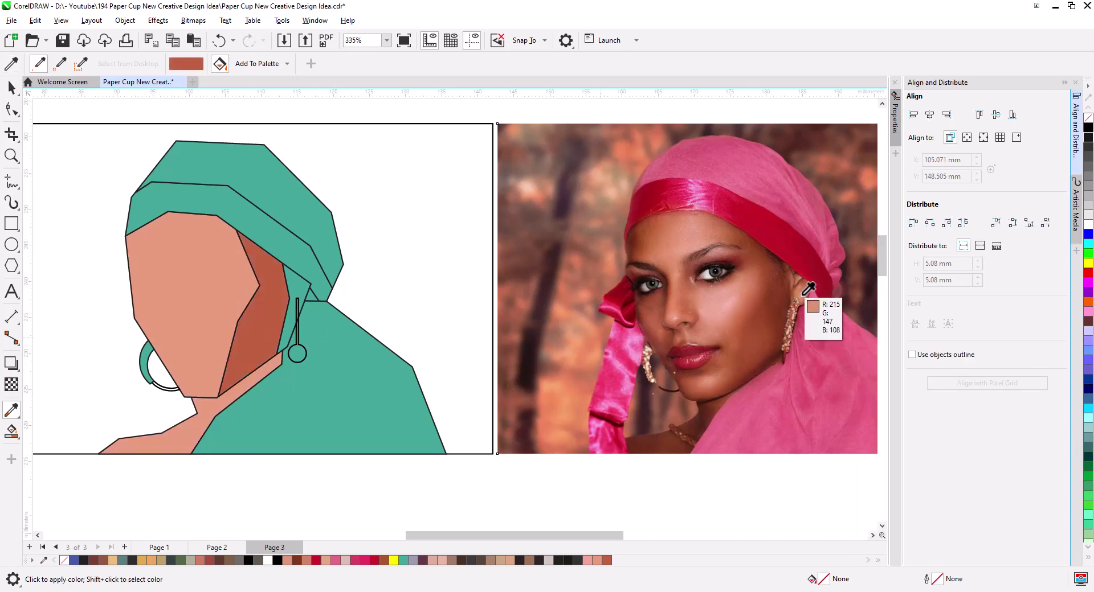
shift+click(809, 288)
click(293, 319)
click(205, 322)
click(171, 435)
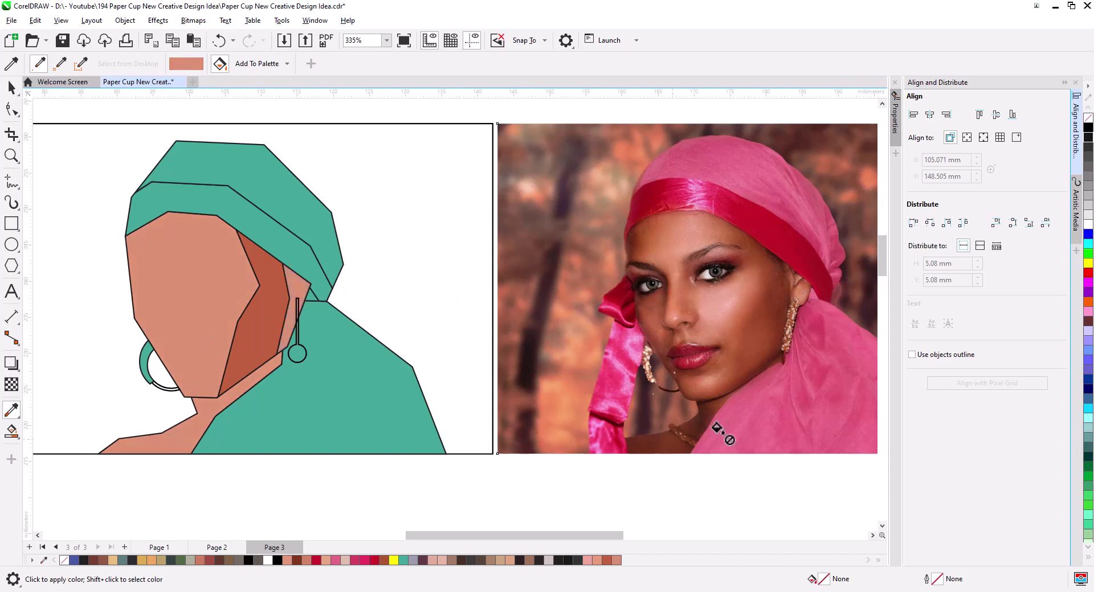
- Fill the body, upper hood and hood band with the headscarf pink from the photo
shift+click(755, 425)
click(347, 410)
click(293, 205)
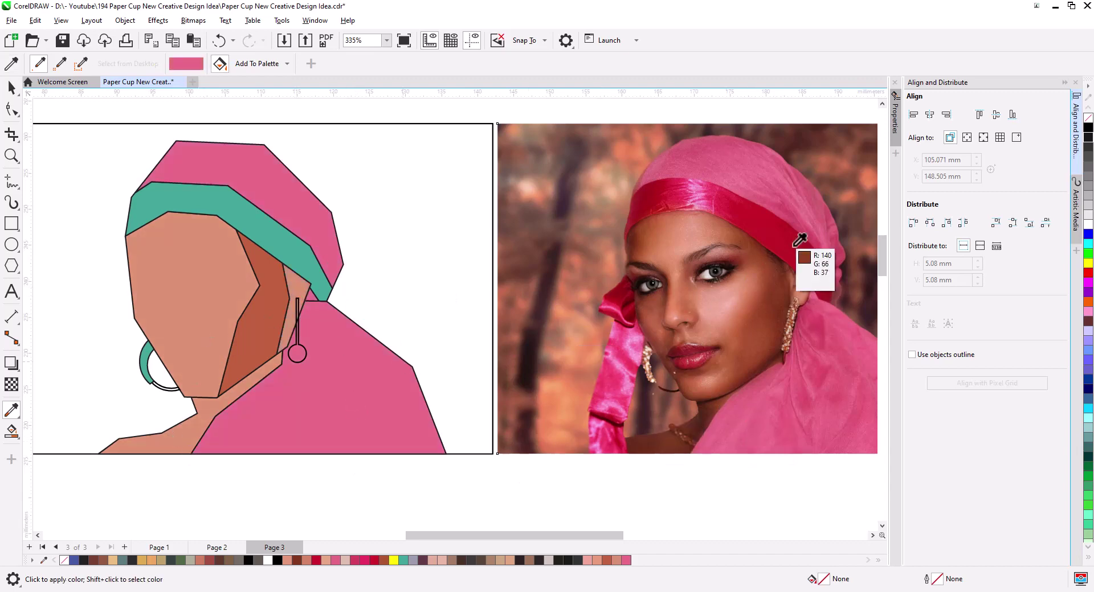
click(250, 224)
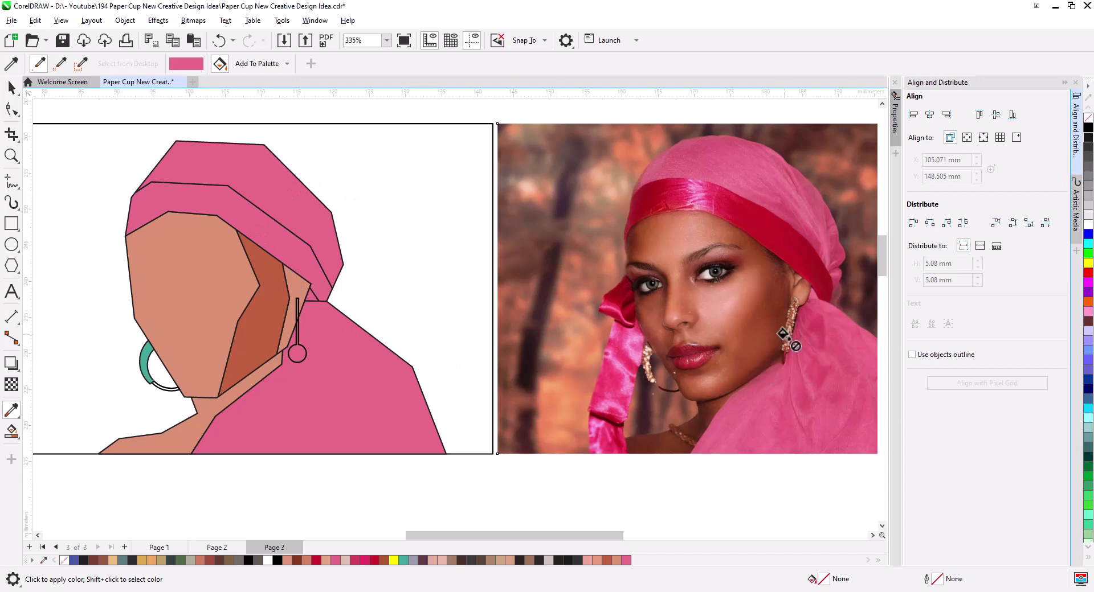
scroll(788, 339, up, 4)
scroll(792, 341, up, 1)
- Fill the earring circle dark red and the earring hoop pale peach, sampled from the photo
shift+click(758, 446)
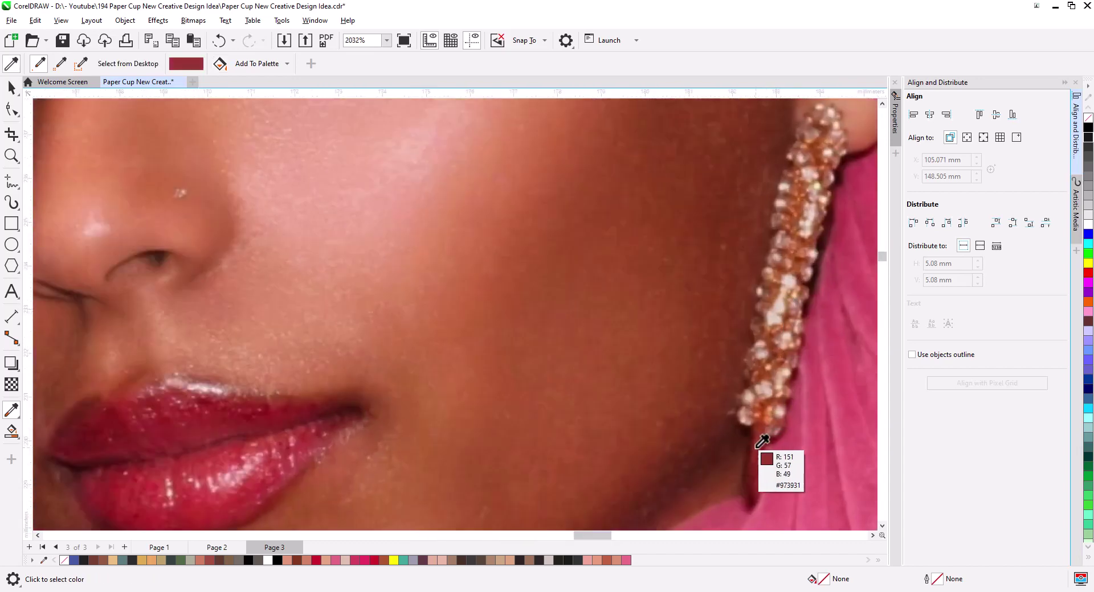
scroll(762, 441, down, 5)
scroll(393, 364, up, 2)
click(388, 353)
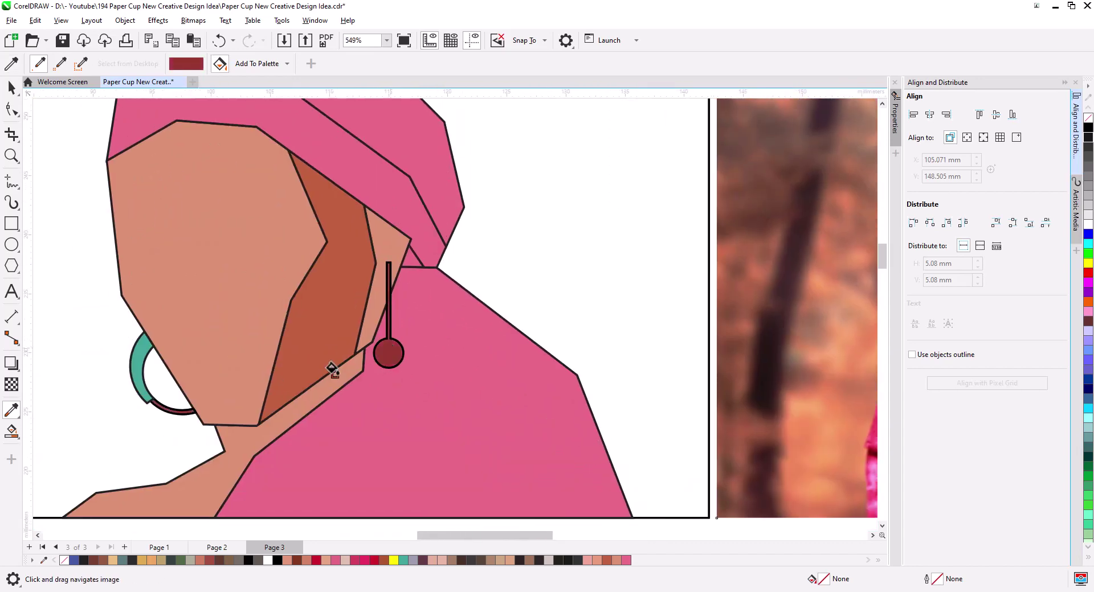
mouse_move(687, 370)
mouse_down()
mouse_move(260, 385)
mouse_move(733, 390)
mouse_up()
click(529, 378)
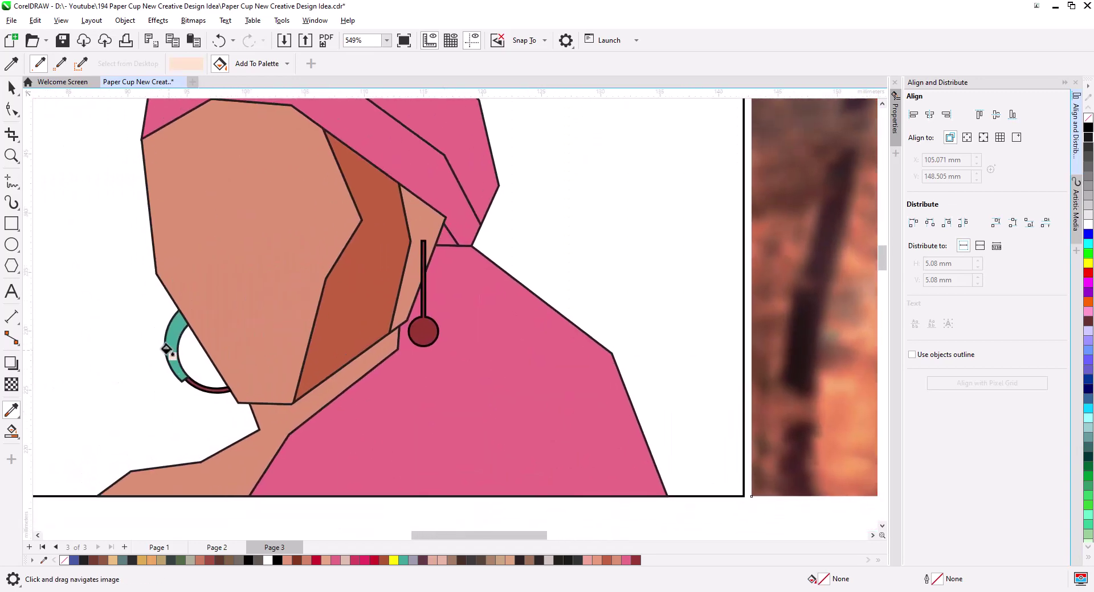
scroll(166, 351, up, 2)
click(171, 358)
scroll(172, 354, down, 3)
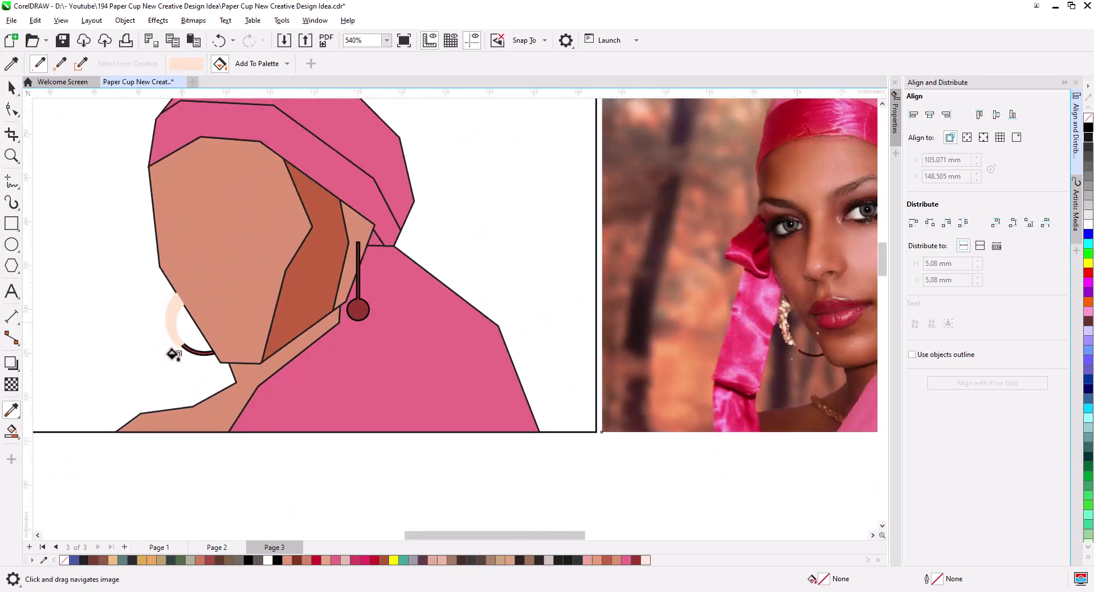
key(space)
click(561, 437)
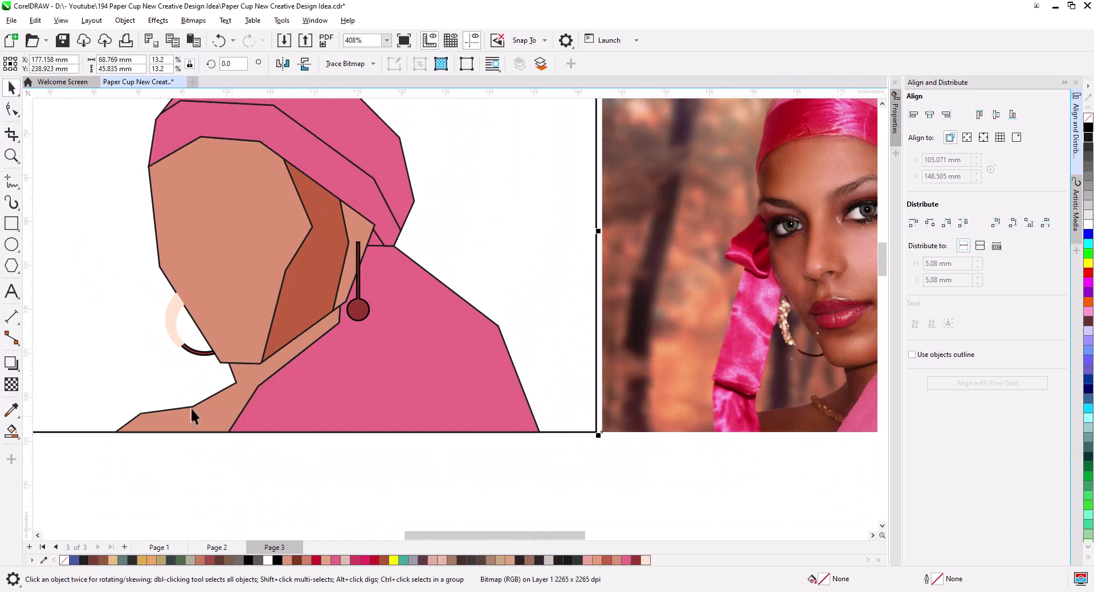
- Draw a freehand curve across the neck and add a slightly rotated copy
click(11, 182)
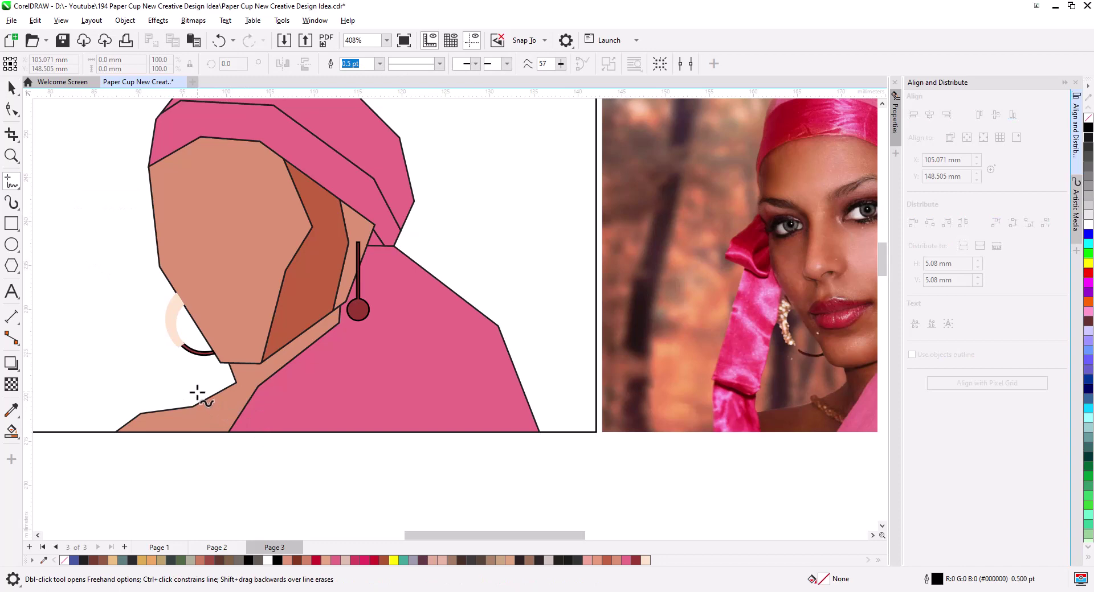
drag(193, 394, 238, 432)
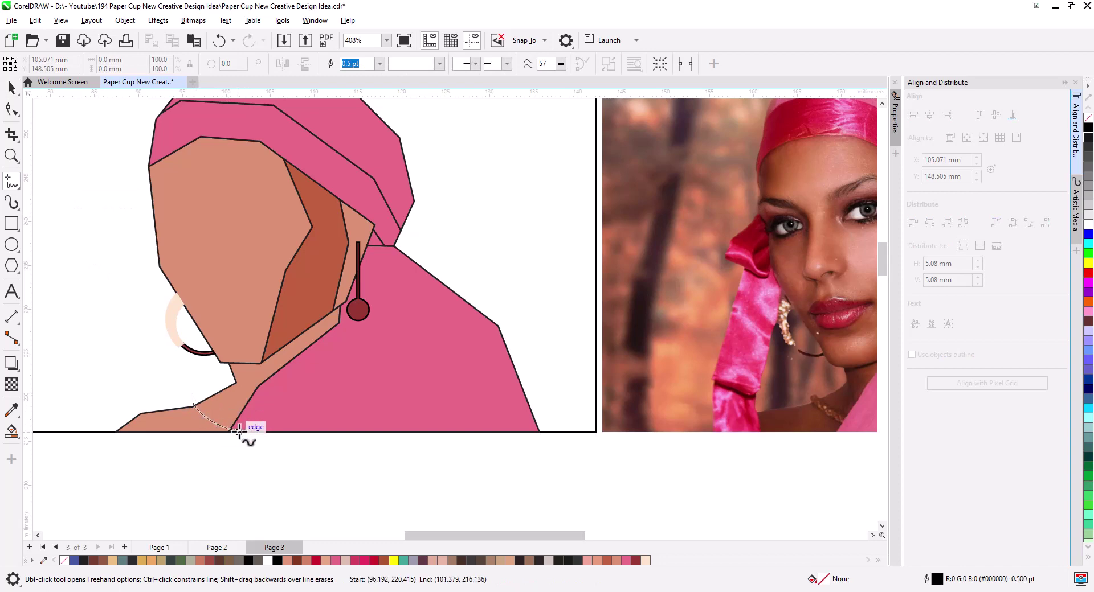
click(12, 88)
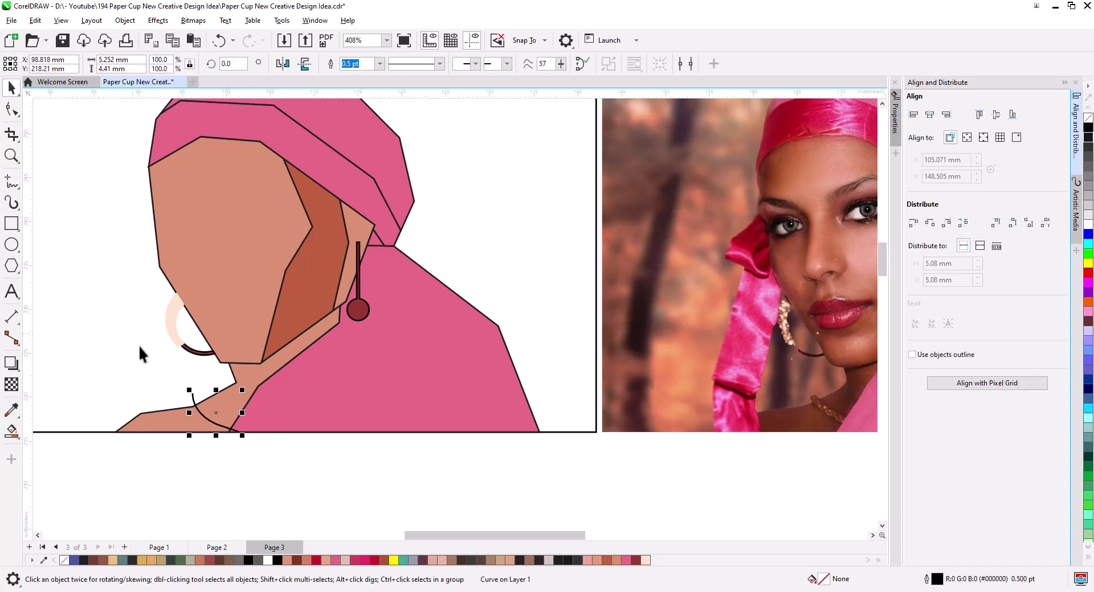
scroll(173, 402, up, 1)
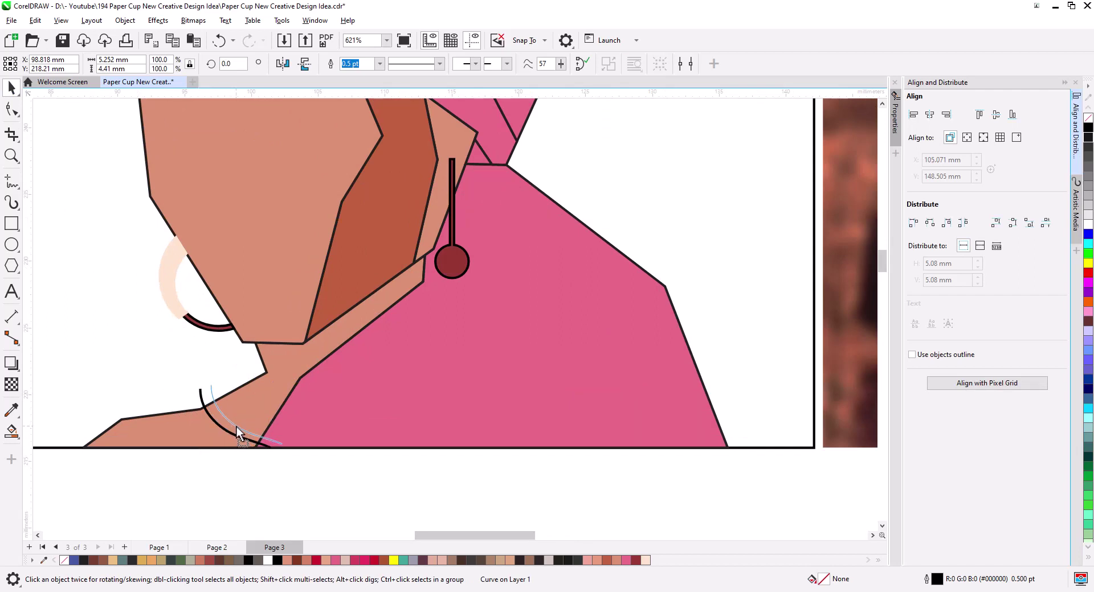
click(272, 451)
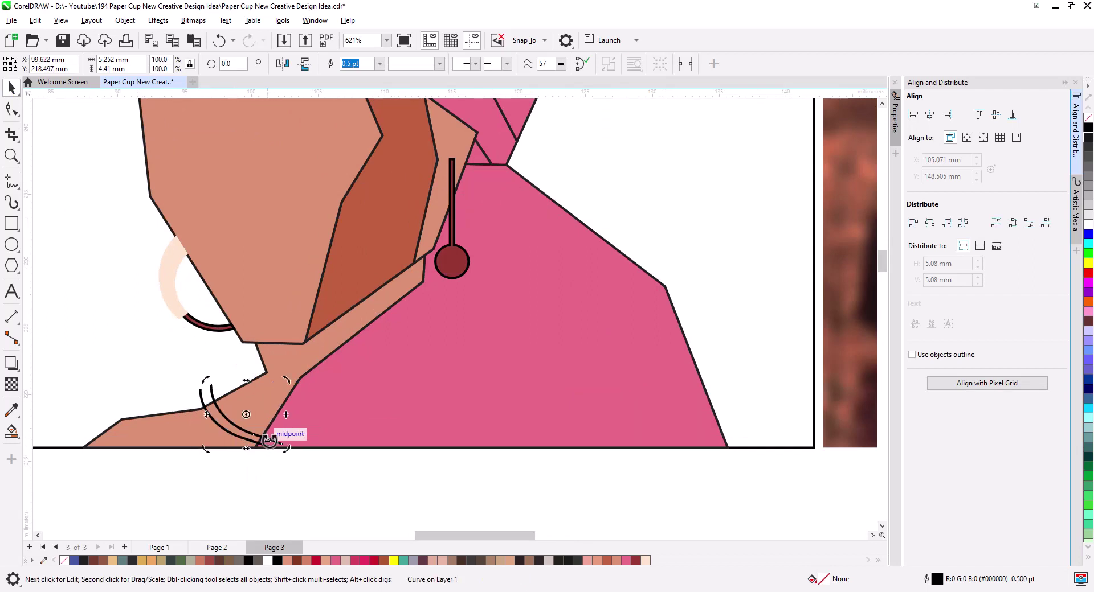
drag(288, 451, 290, 448)
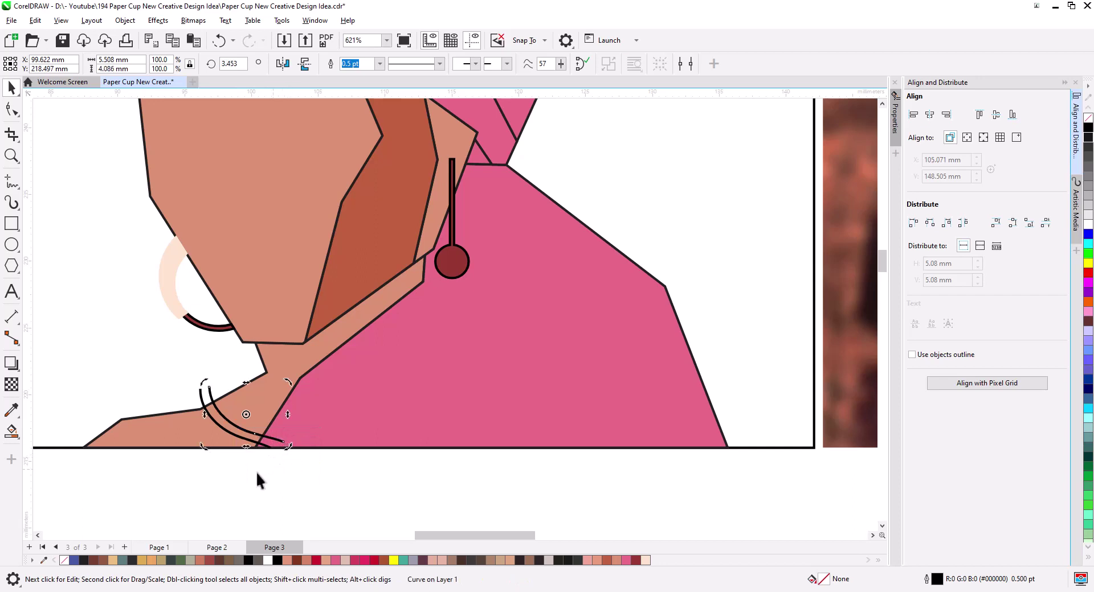
click(100, 453)
- Smart Fill between the neck curves, intersect the band with the shape beneath, and delete the spare curve
click(11, 431)
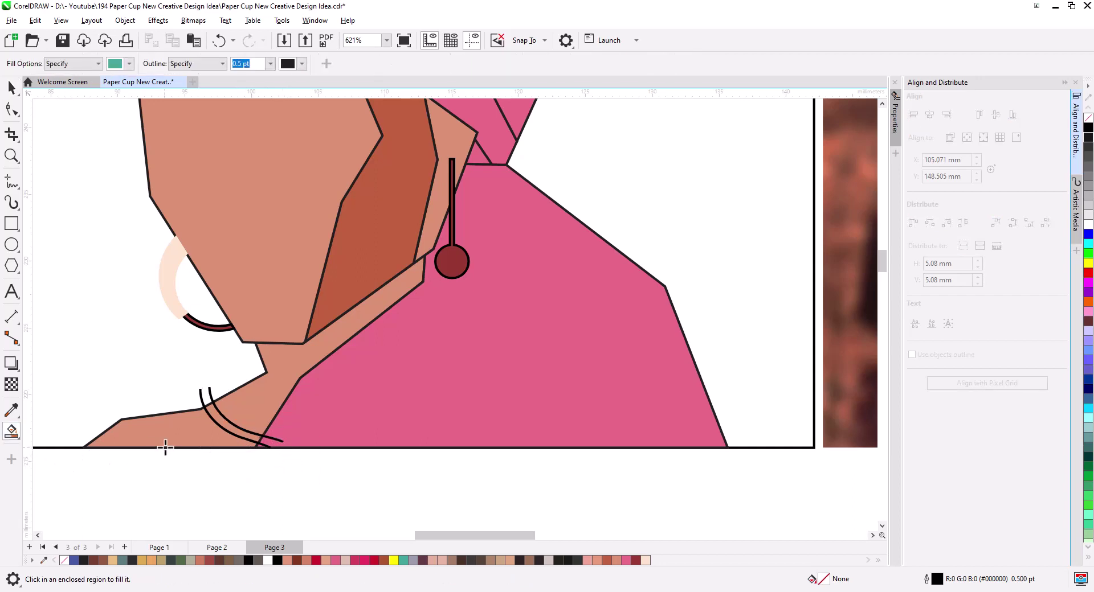
click(228, 425)
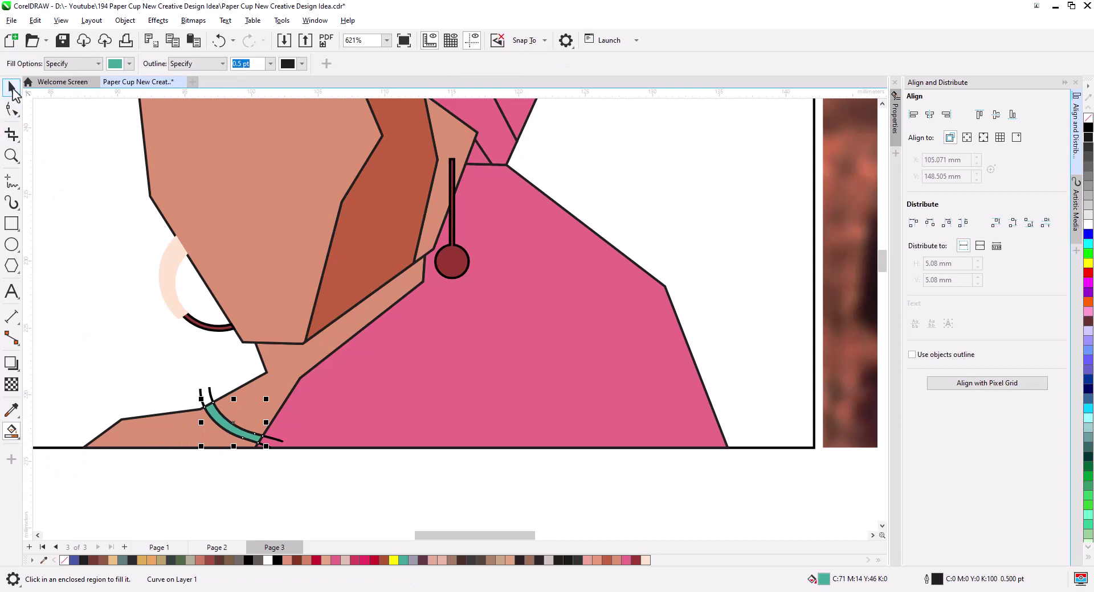
click(11, 87)
click(459, 275)
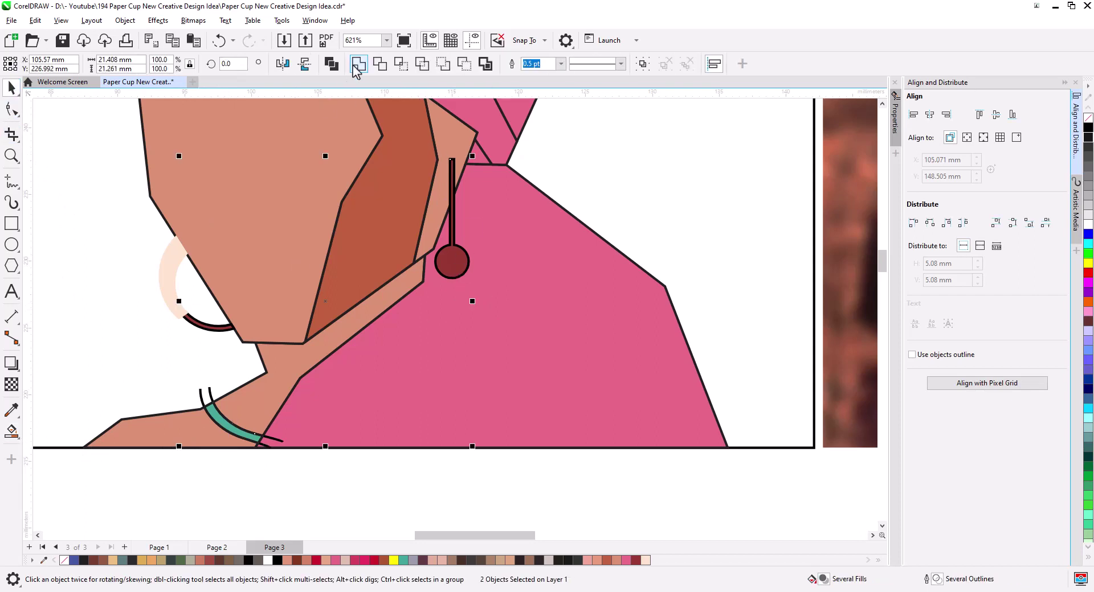
click(354, 65)
click(283, 442)
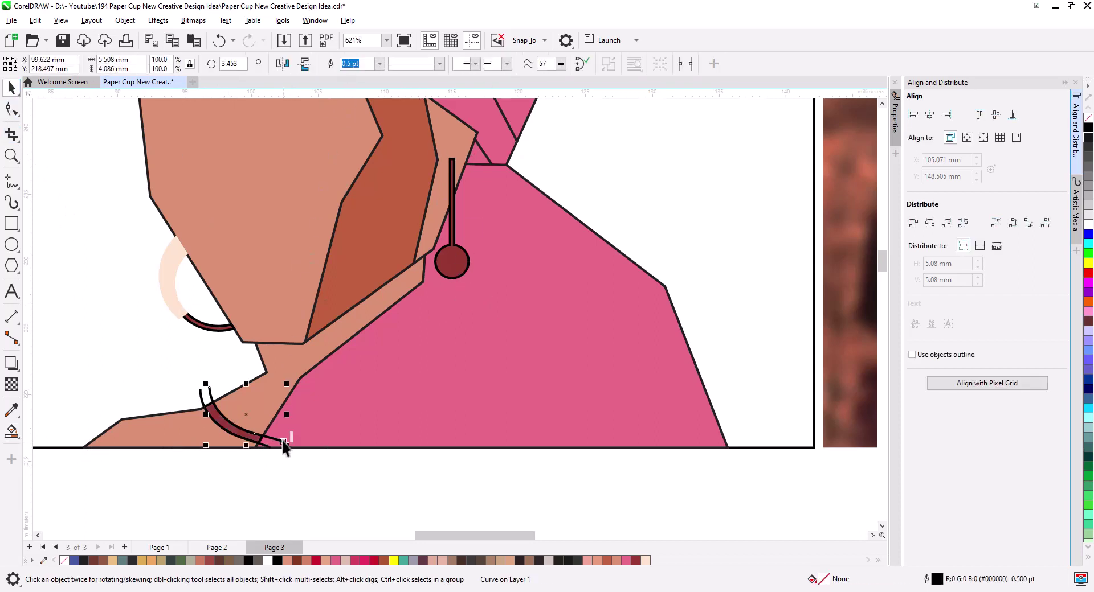
key(Delete)
click(203, 402)
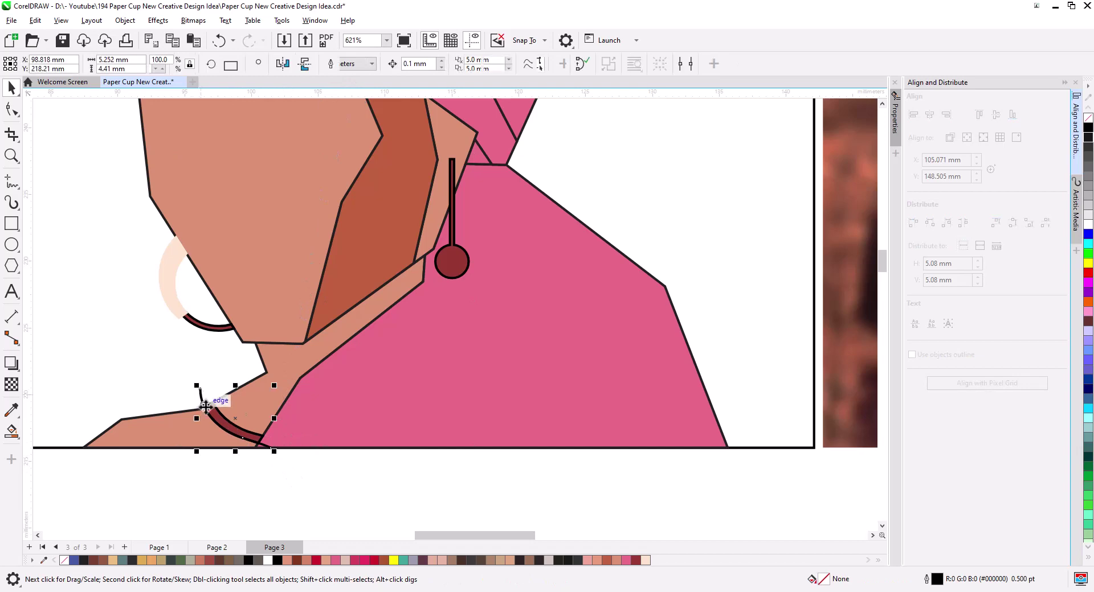
key(Escape)
scroll(374, 400, down, 3)
scroll(425, 404, down, 1)
- Fill the headscarf band with crimson red sampled from the photo's headband
drag(466, 388, 349, 415)
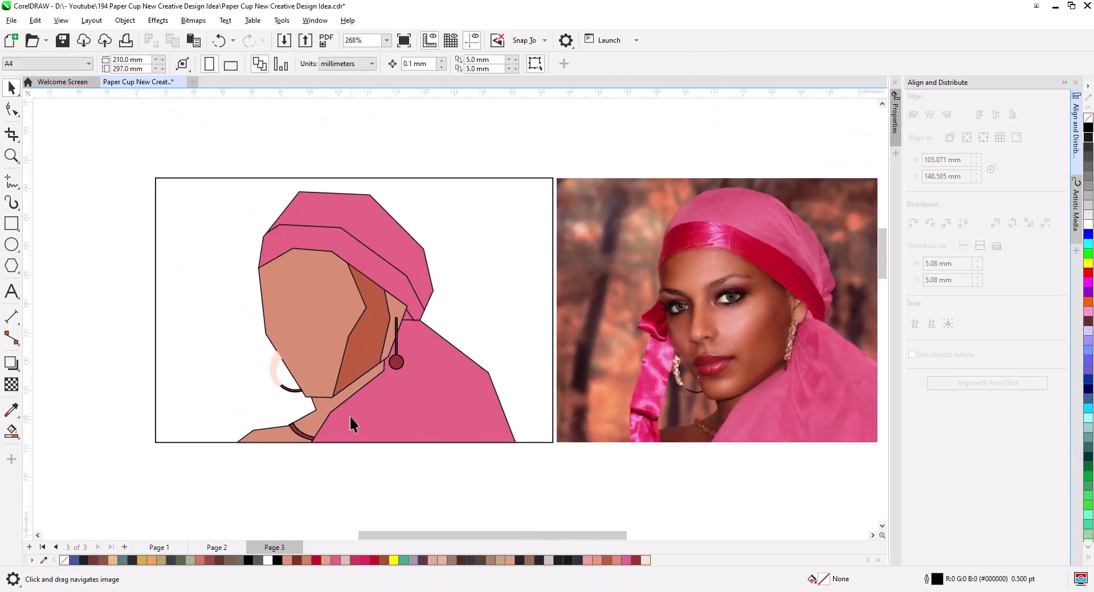
click(345, 251)
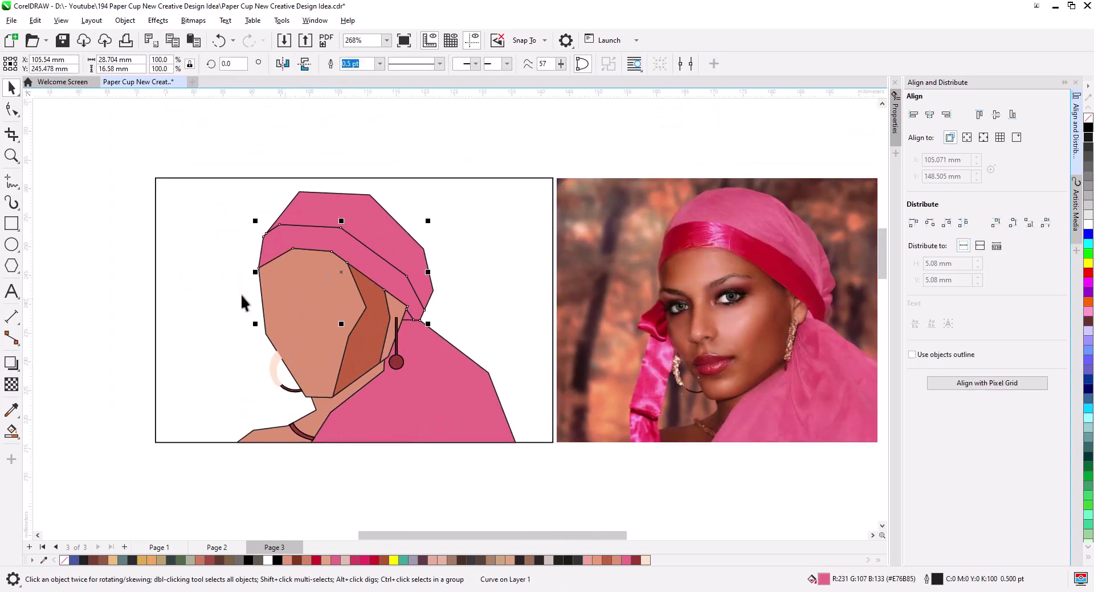
click(11, 411)
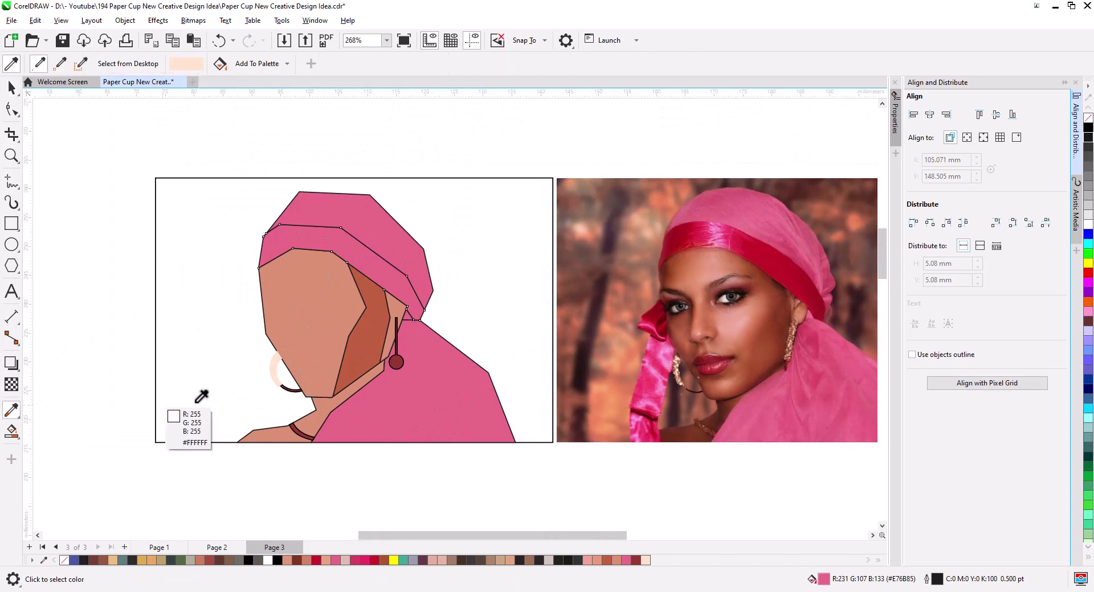
click(689, 259)
click(363, 259)
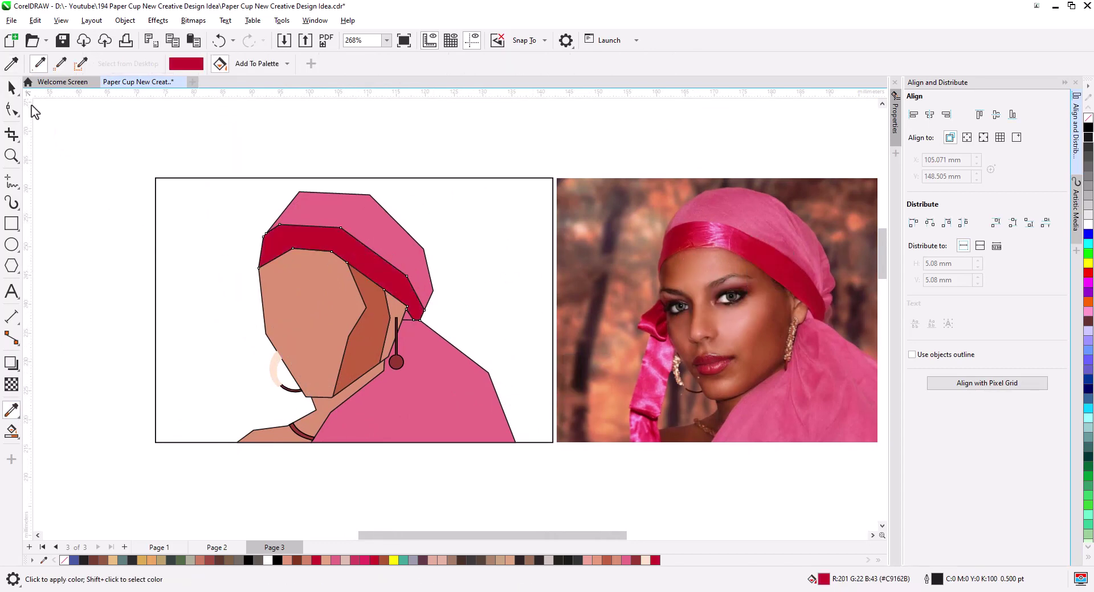
click(12, 87)
click(192, 170)
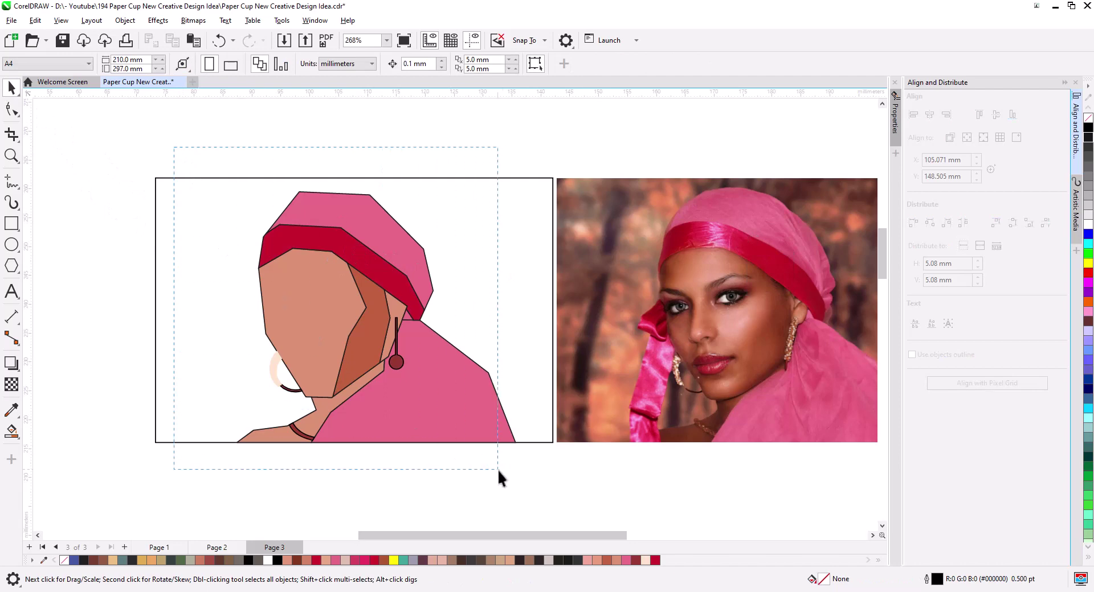
- Remove the outlines from all the portrait's shapes
drag(498, 470, 532, 483)
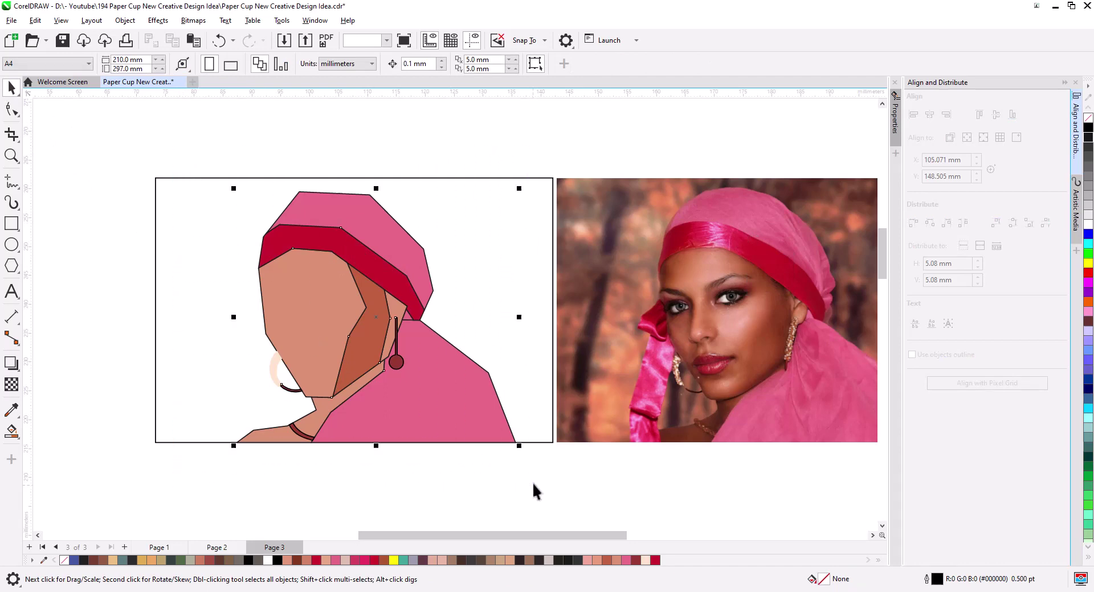
right_click(1088, 120)
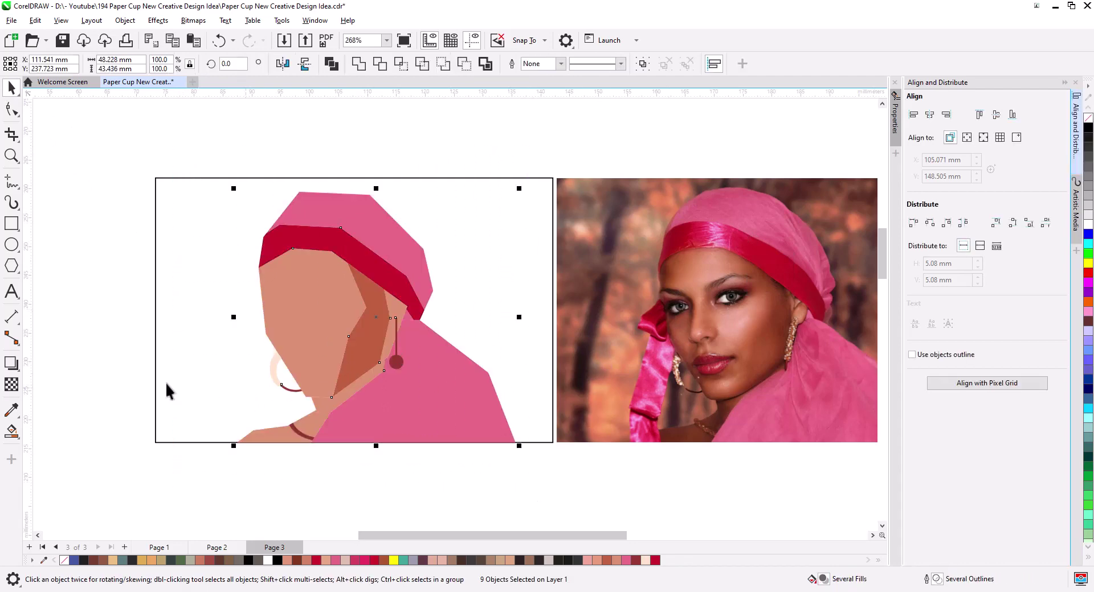
click(113, 347)
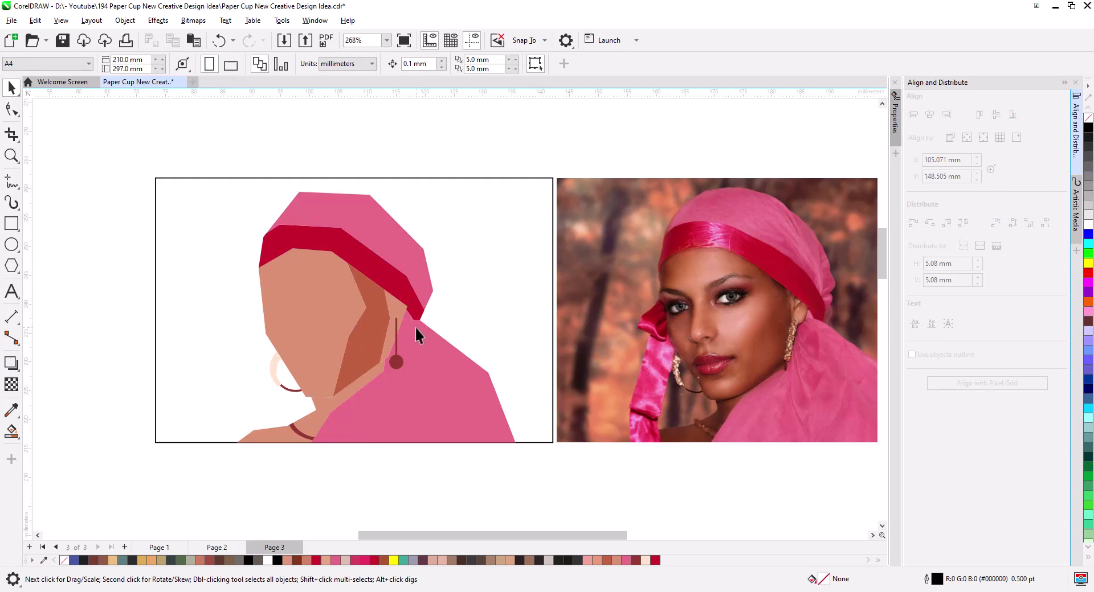
scroll(416, 327, up, 2)
scroll(416, 331, up, 1)
scroll(407, 348, up, 1)
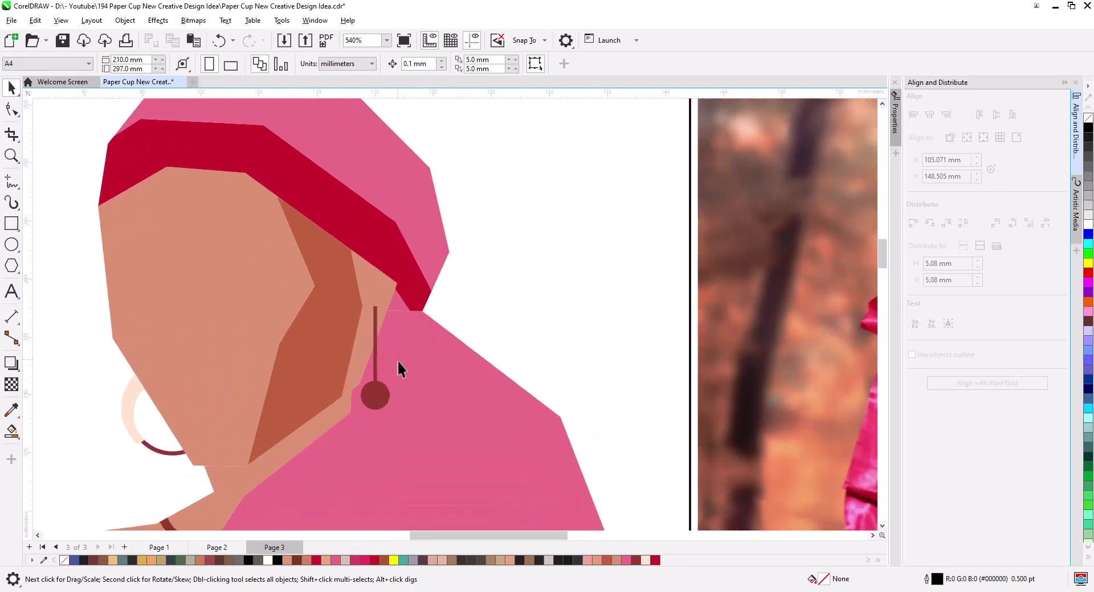
- Draw a straight line across the neck and give the neck shape a black outline
scroll(398, 363, down, 2)
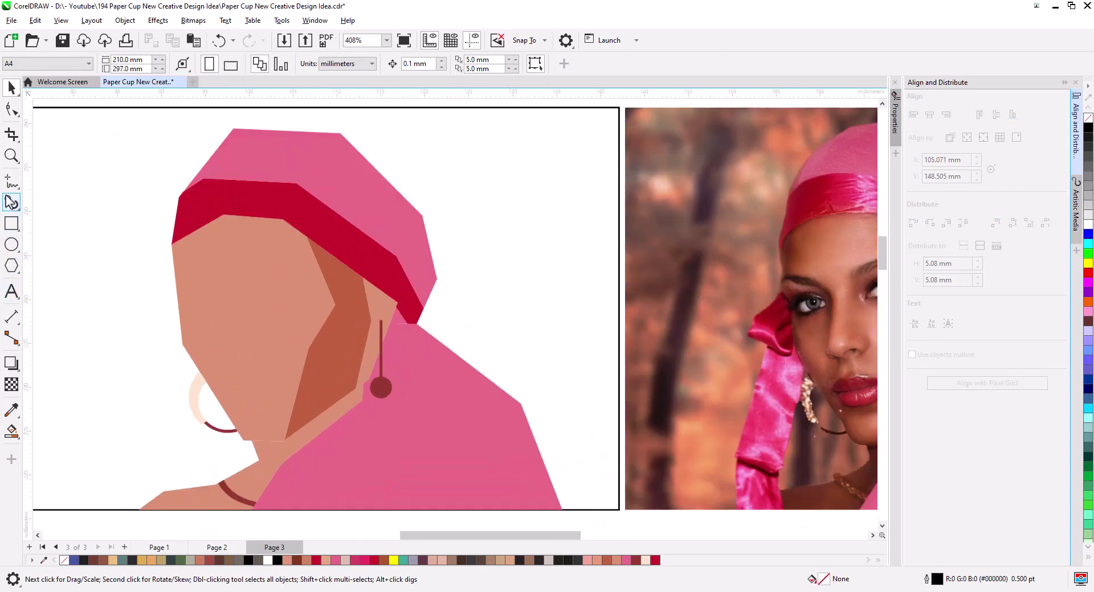
click(11, 181)
click(257, 462)
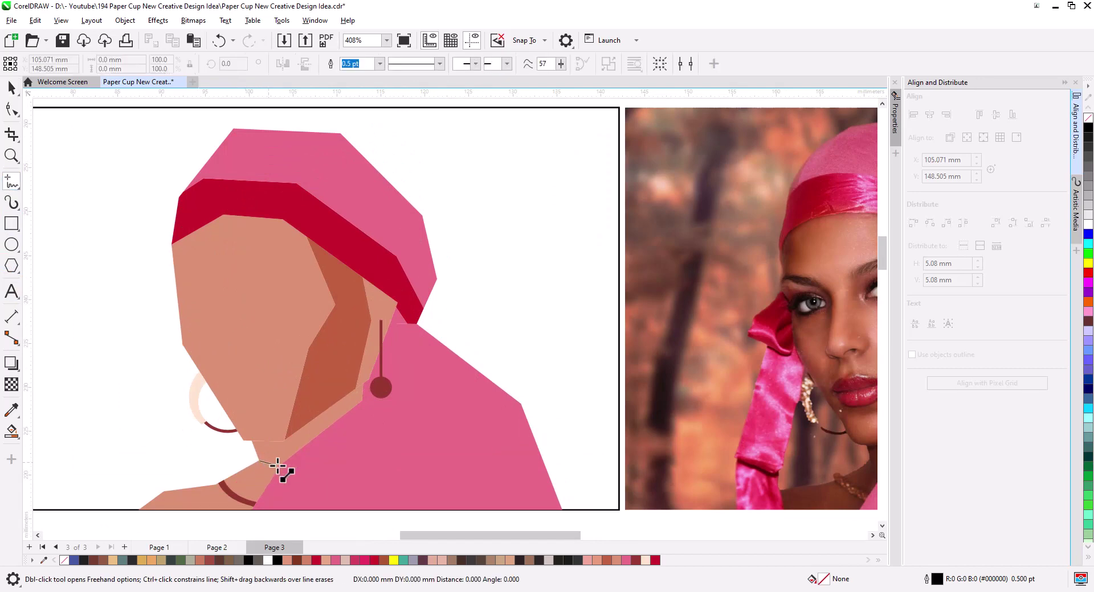
click(297, 462)
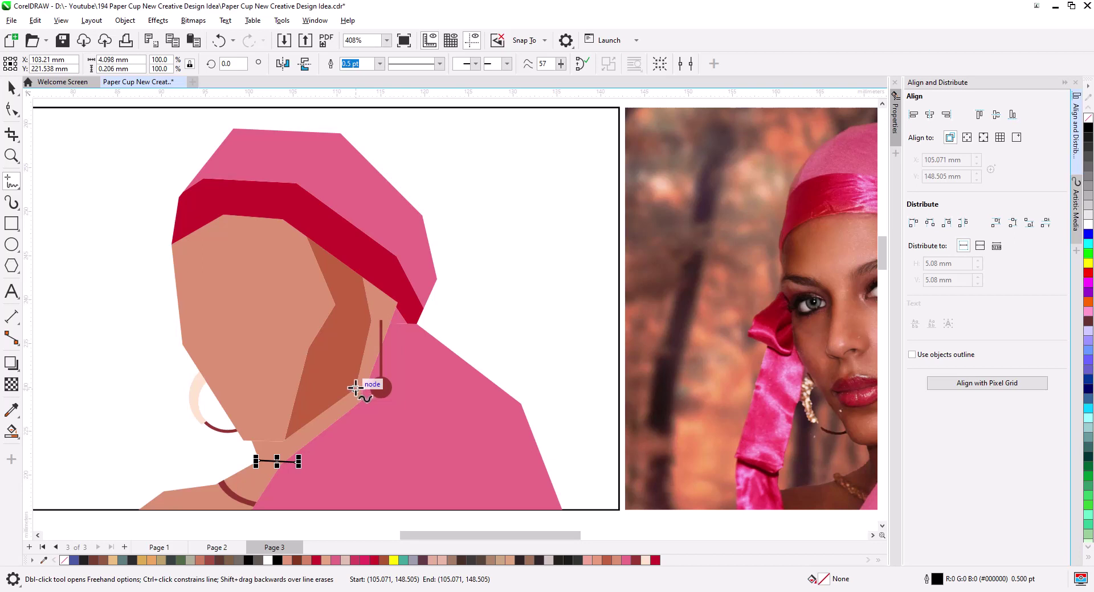
click(10, 88)
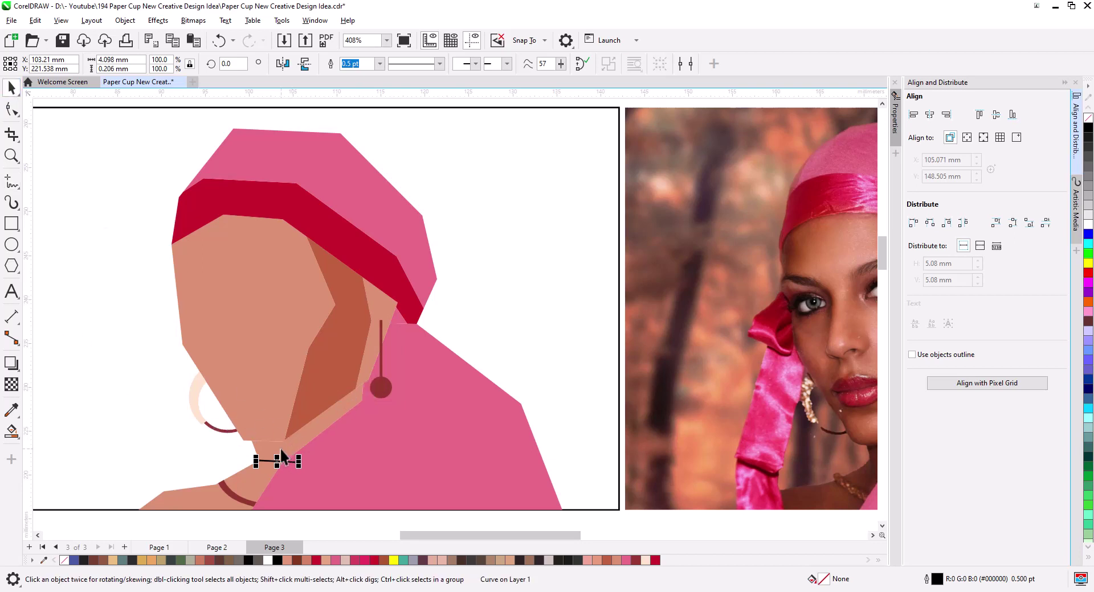
click(282, 455)
right_click(1087, 131)
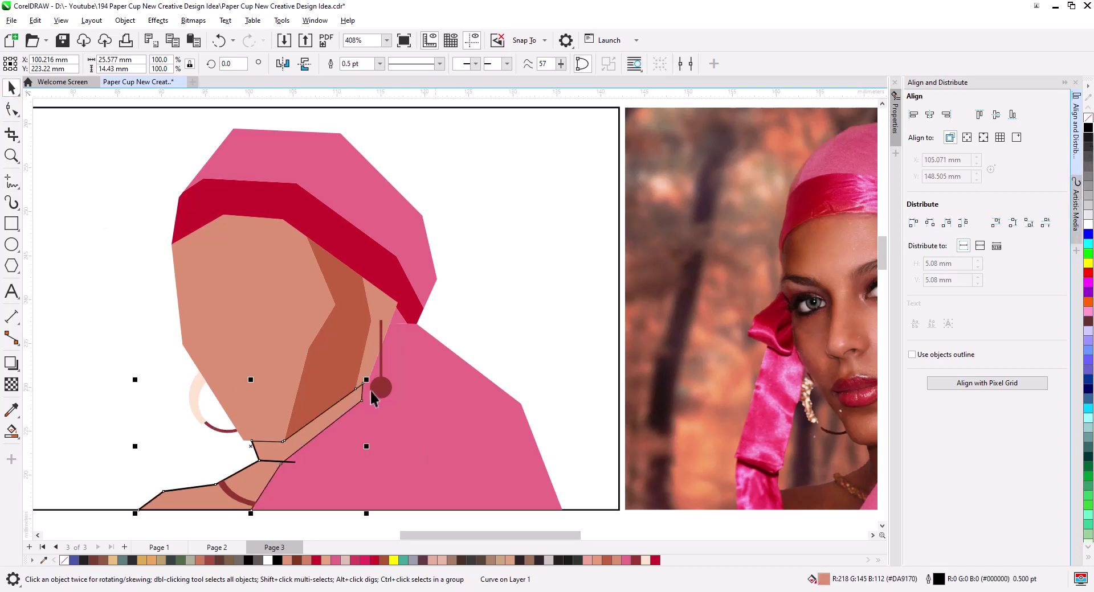
- Smart Fill the teal neck band below the chin and delete the helper line
click(11, 433)
click(285, 449)
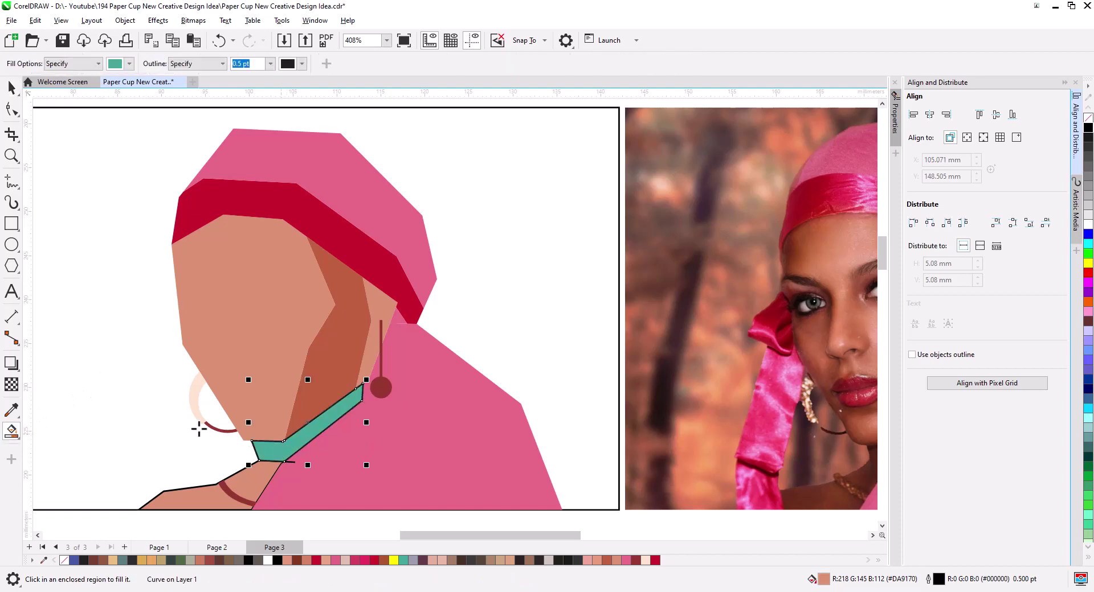
click(11, 88)
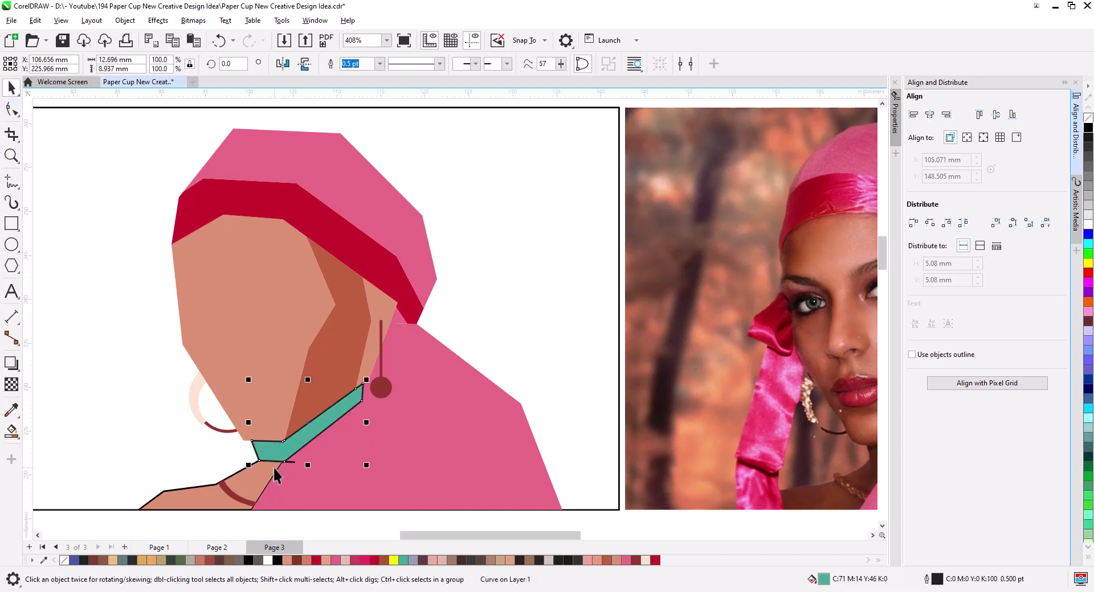
click(293, 463)
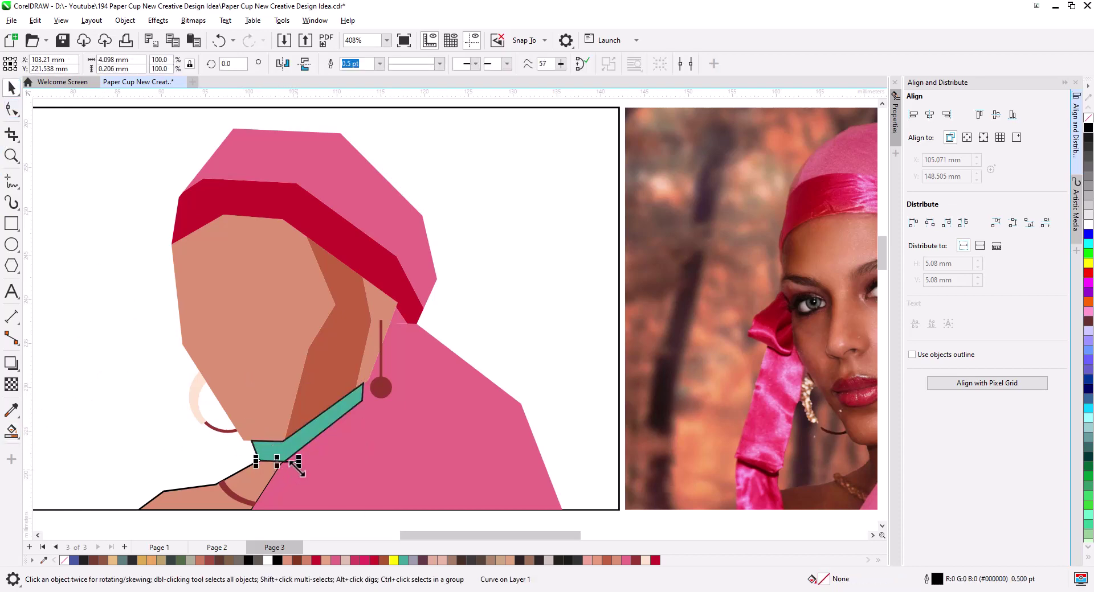
key(Delete)
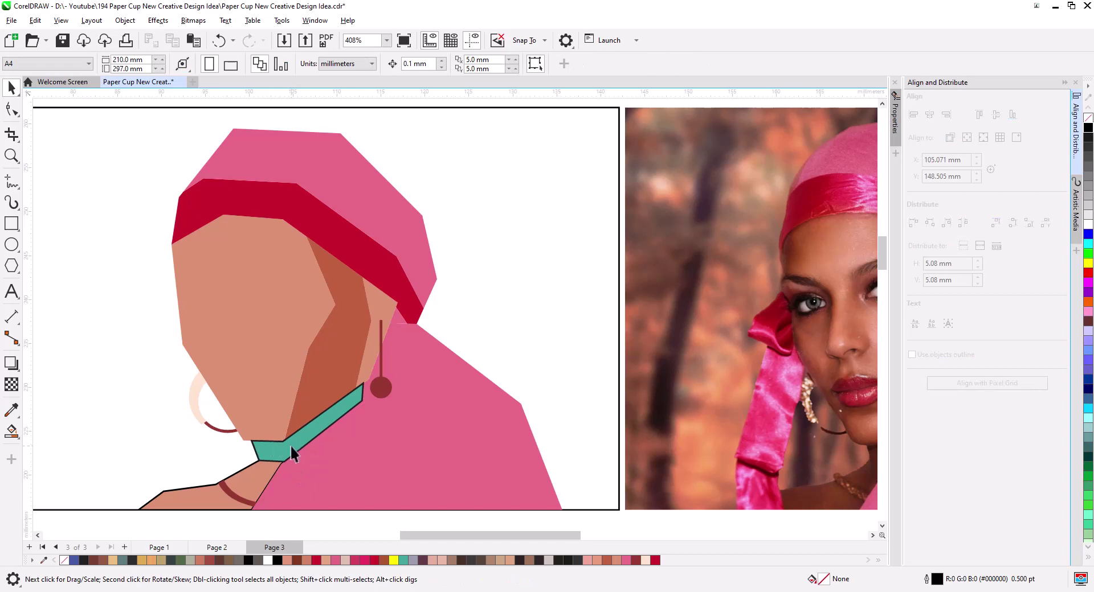
scroll(301, 446, down, 2)
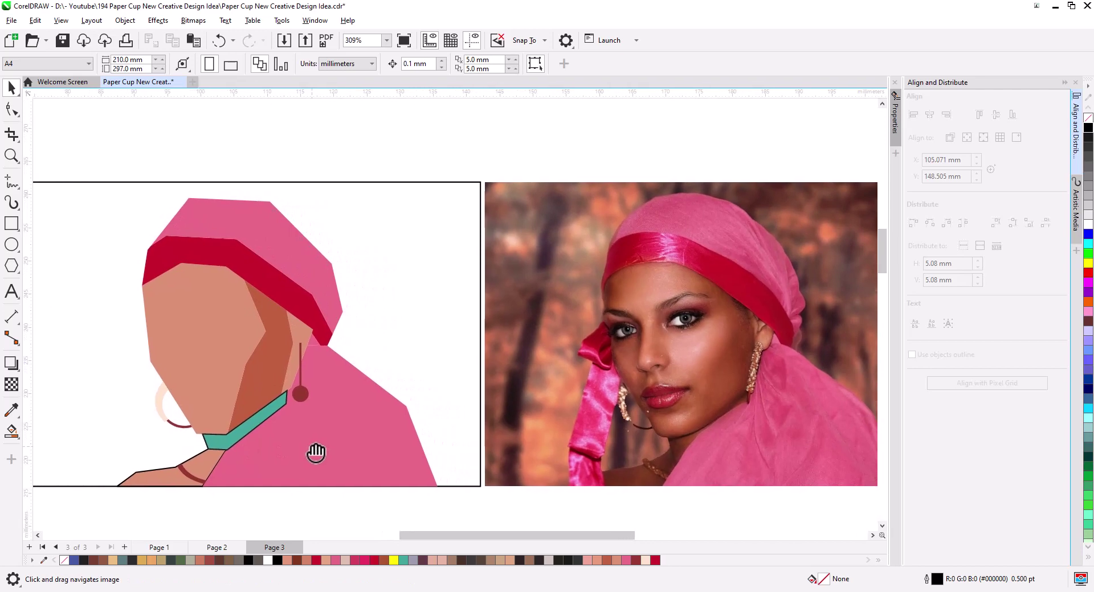
drag(308, 453, 381, 451)
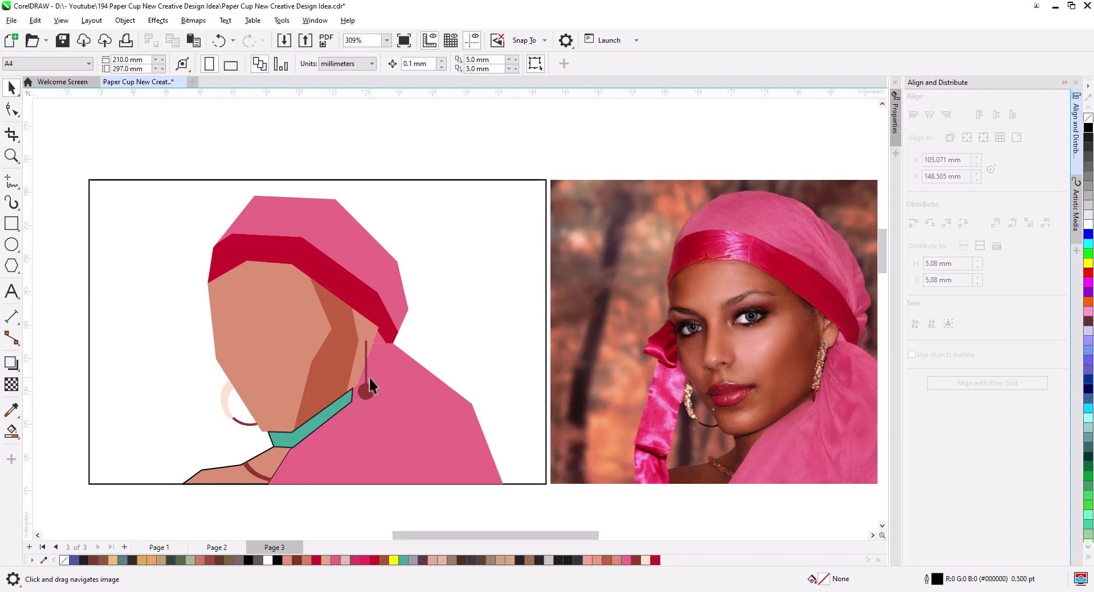
scroll(370, 380, up, 2)
scroll(368, 377, up, 1)
scroll(368, 382, up, 1)
- Delete the extra node beside the earring on the pink clothing edge, leaving 9 nodes
drag(369, 391, 401, 396)
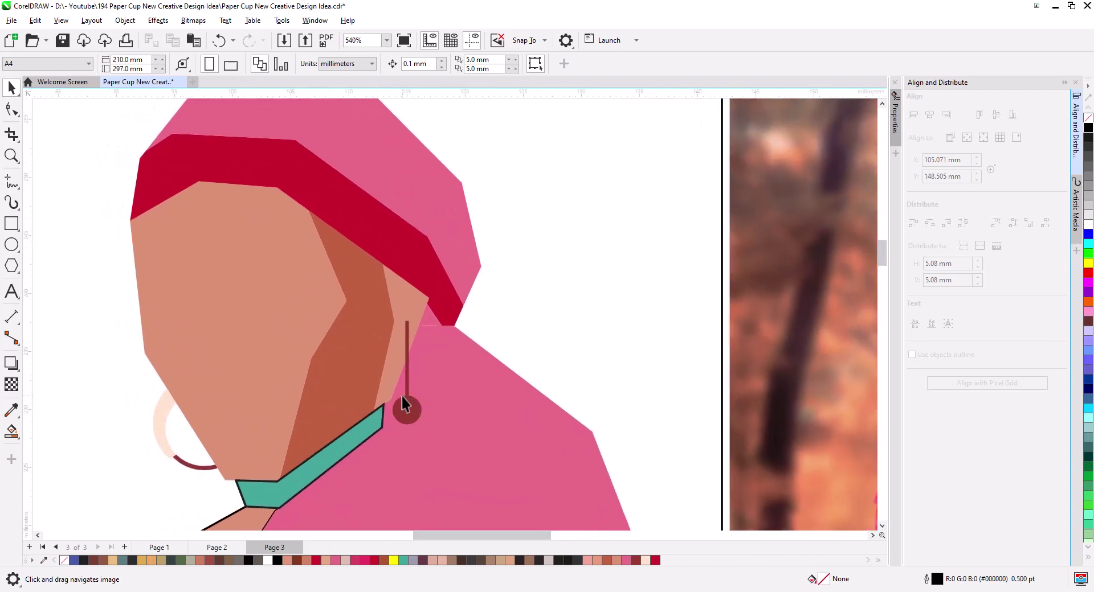
key(space)
click(12, 109)
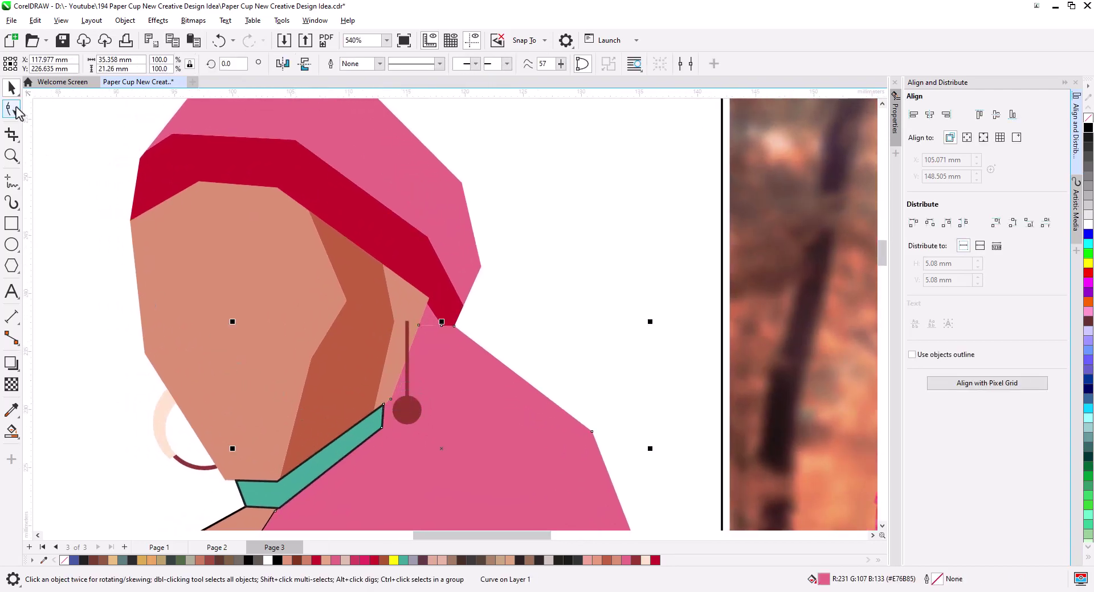
click(464, 398)
click(391, 398)
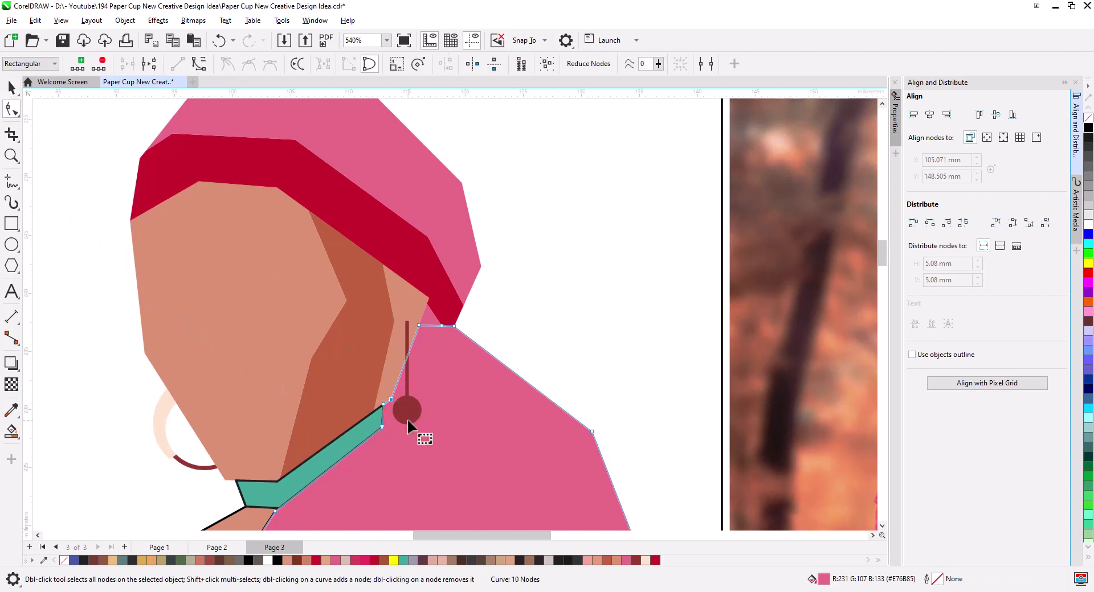
key(Delete)
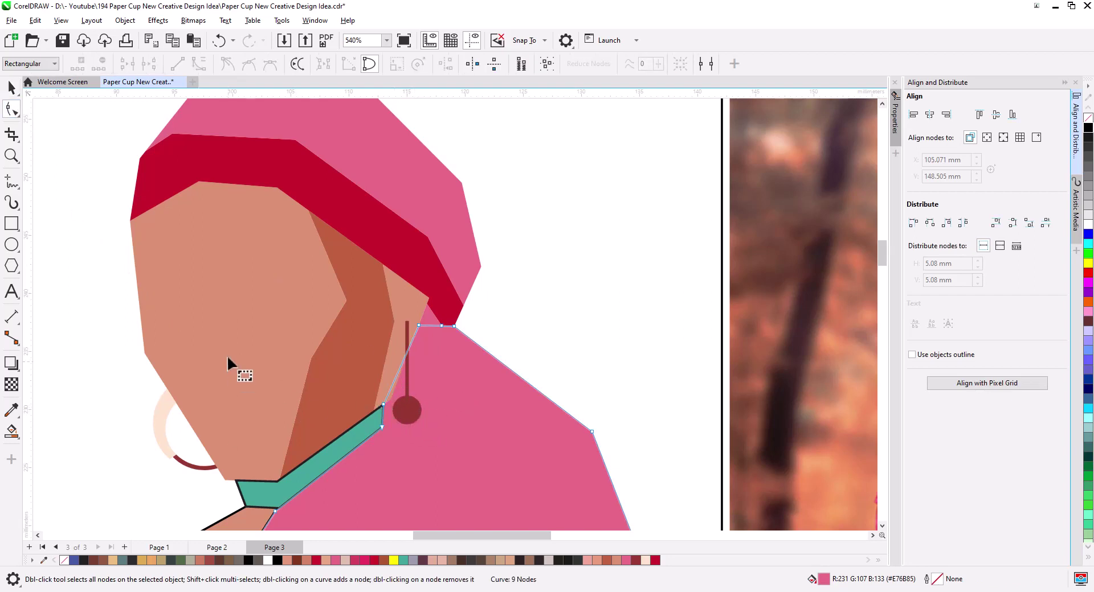
click(13, 88)
scroll(155, 408, down, 2)
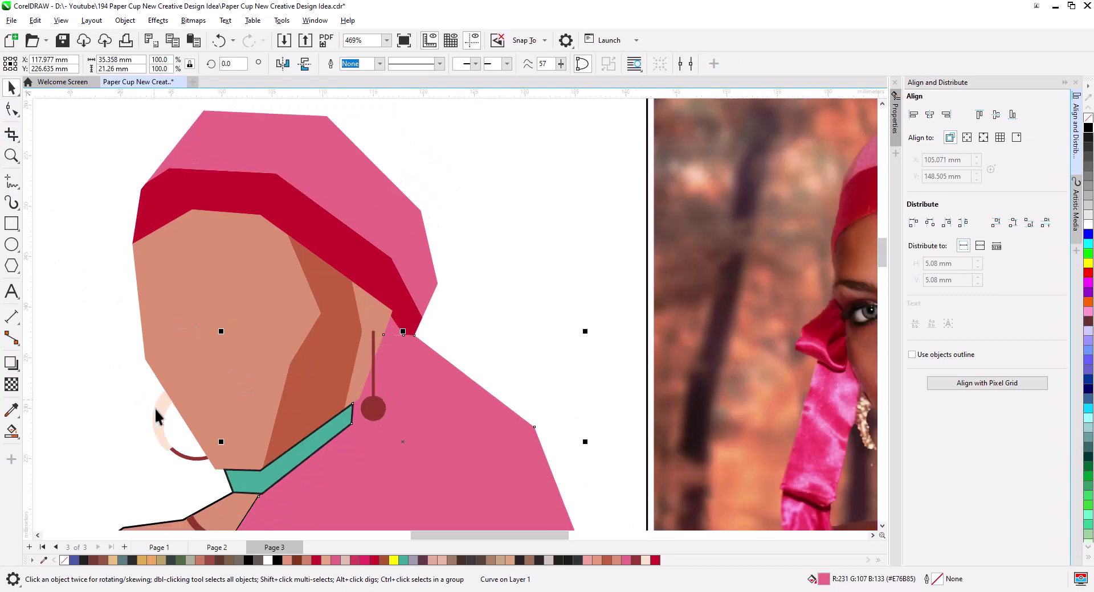
scroll(260, 359, up, 1)
click(353, 413)
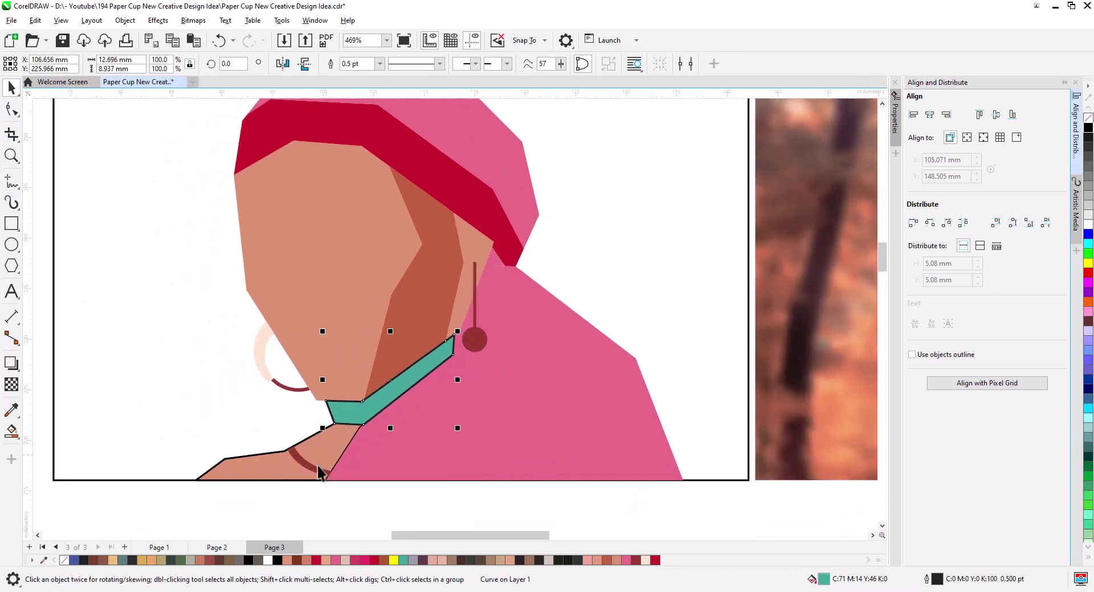
- Give the neck band the face's skin colour, then darken it to #B57253 in Edit Fill
click(11, 409)
click(312, 317)
click(385, 387)
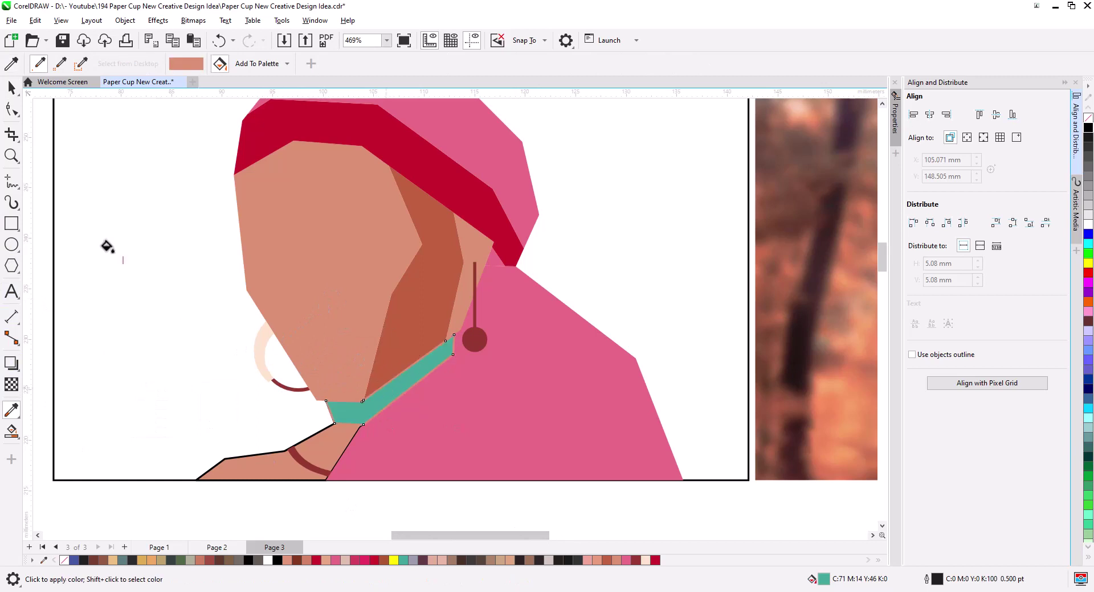
scroll(378, 389, up, 1)
scroll(383, 393, up, 1)
click(383, 394)
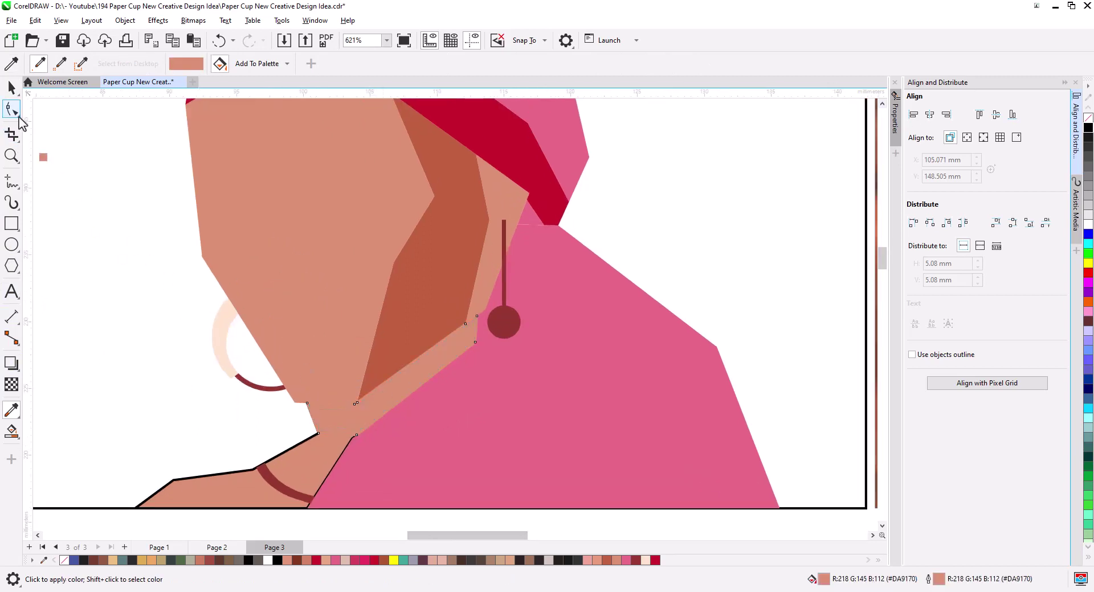
click(12, 87)
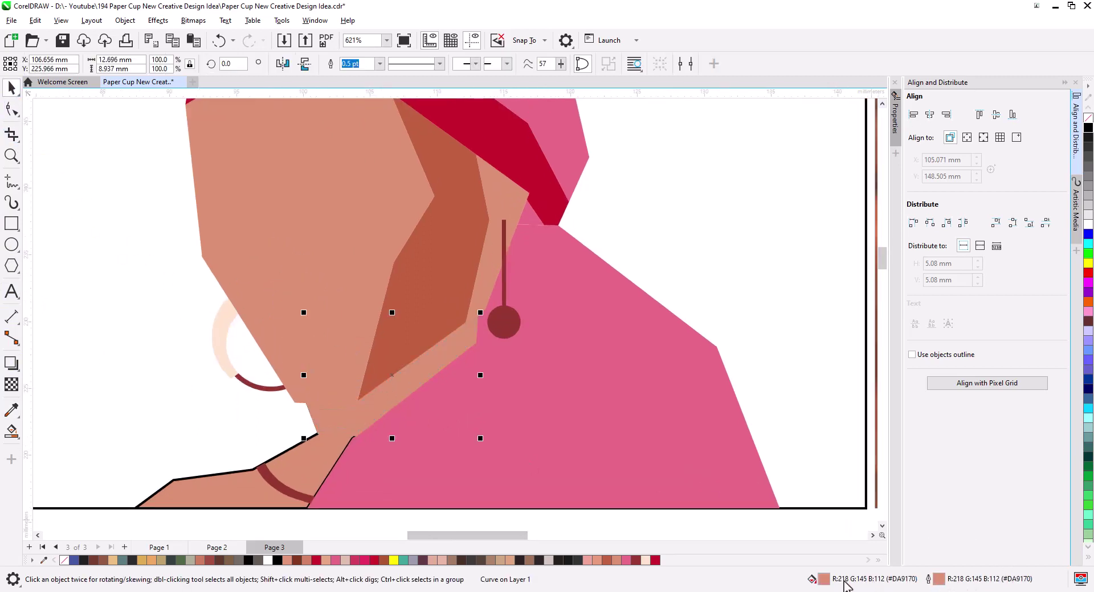
double_click(823, 580)
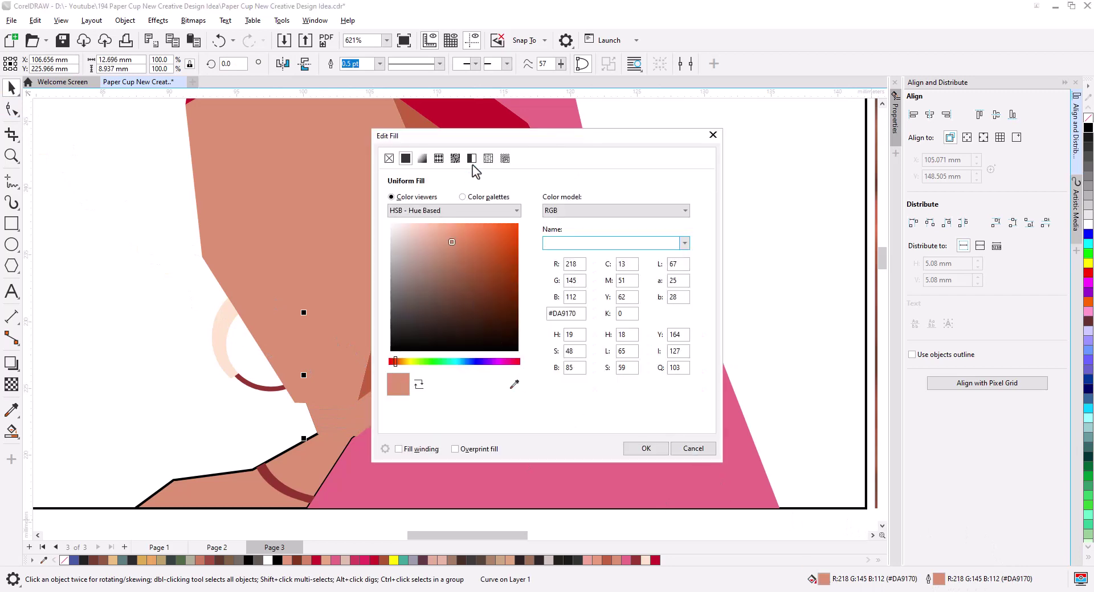
drag(487, 136, 640, 127)
drag(604, 234, 614, 256)
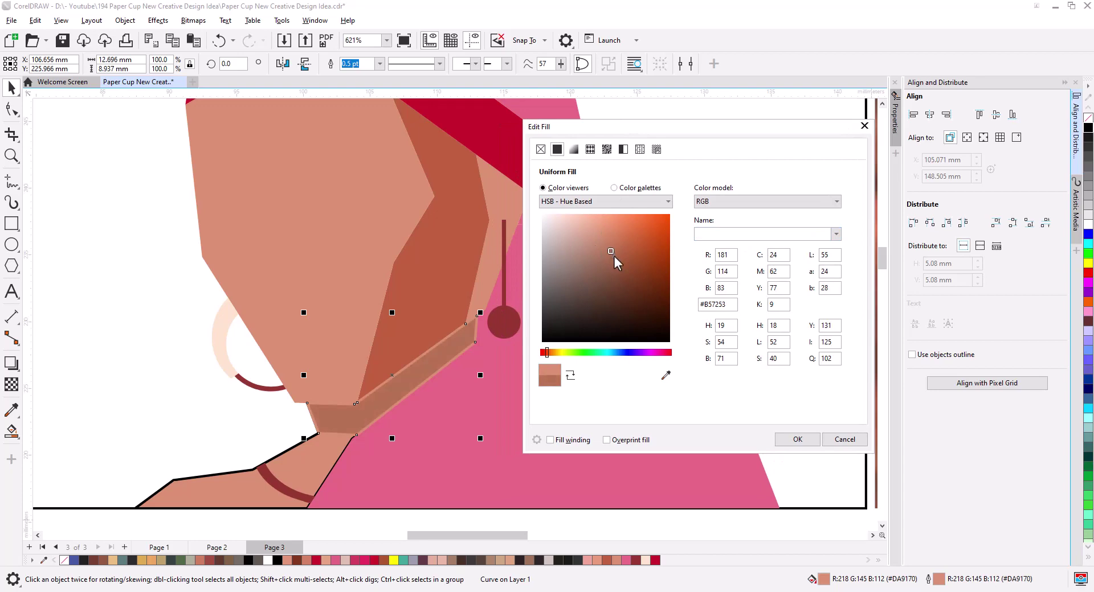
click(796, 439)
- Remove the outlines from all the portrait shapes
scroll(452, 334, down, 4)
scroll(456, 376, down, 1)
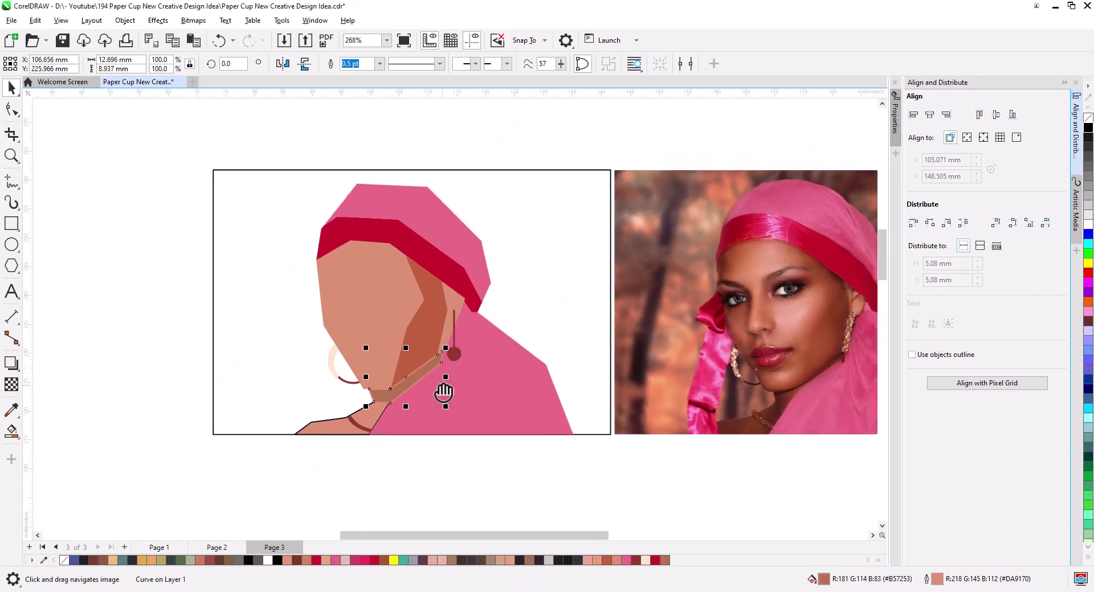
drag(170, 136, 315, 306)
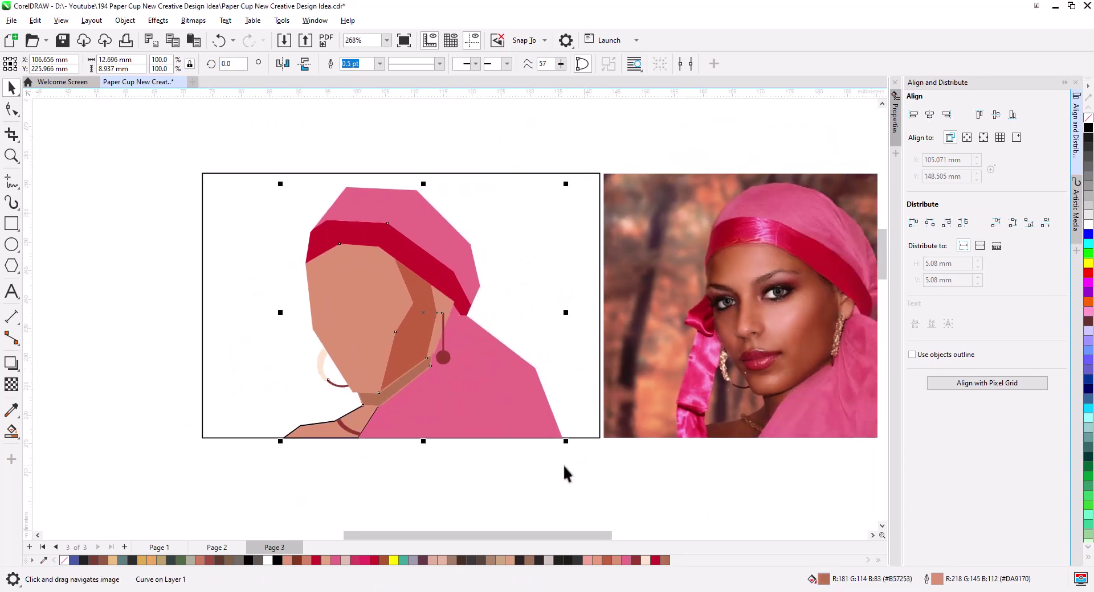
right_click(1089, 128)
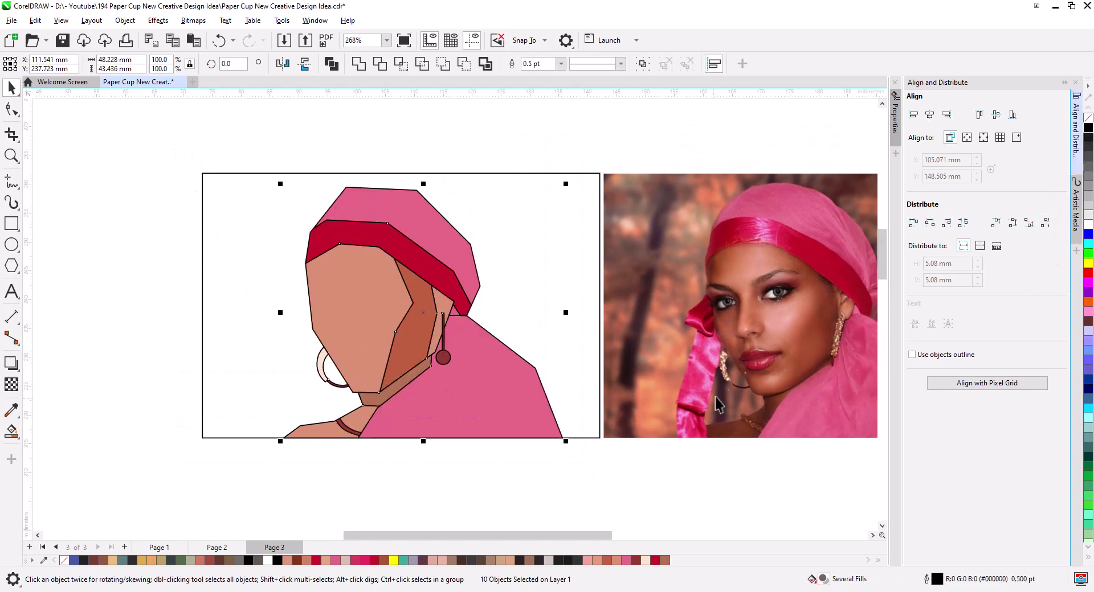
right_click(1088, 118)
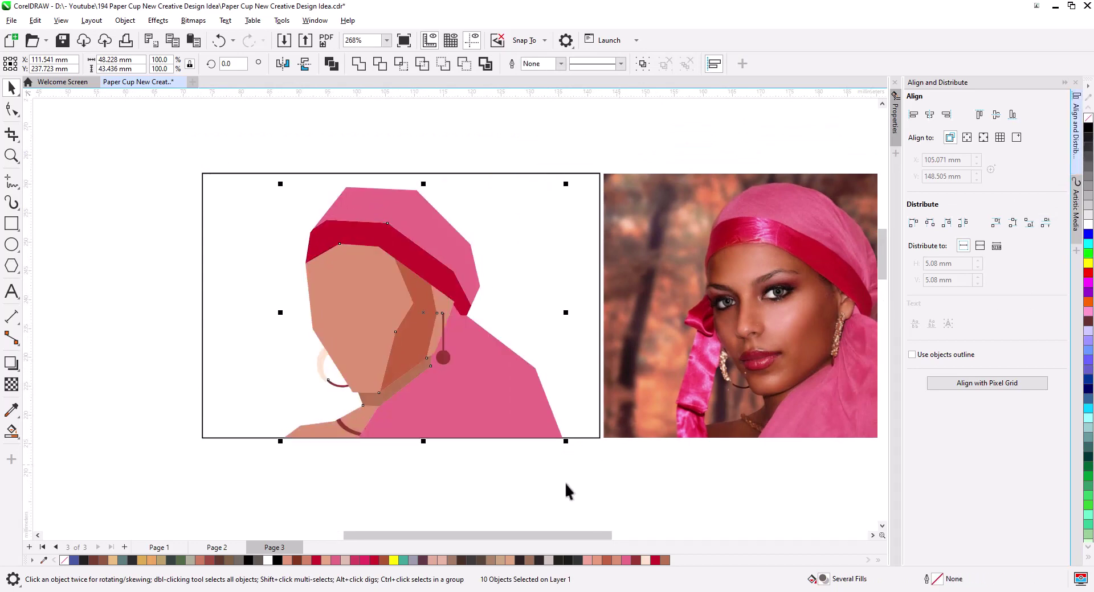
click(495, 491)
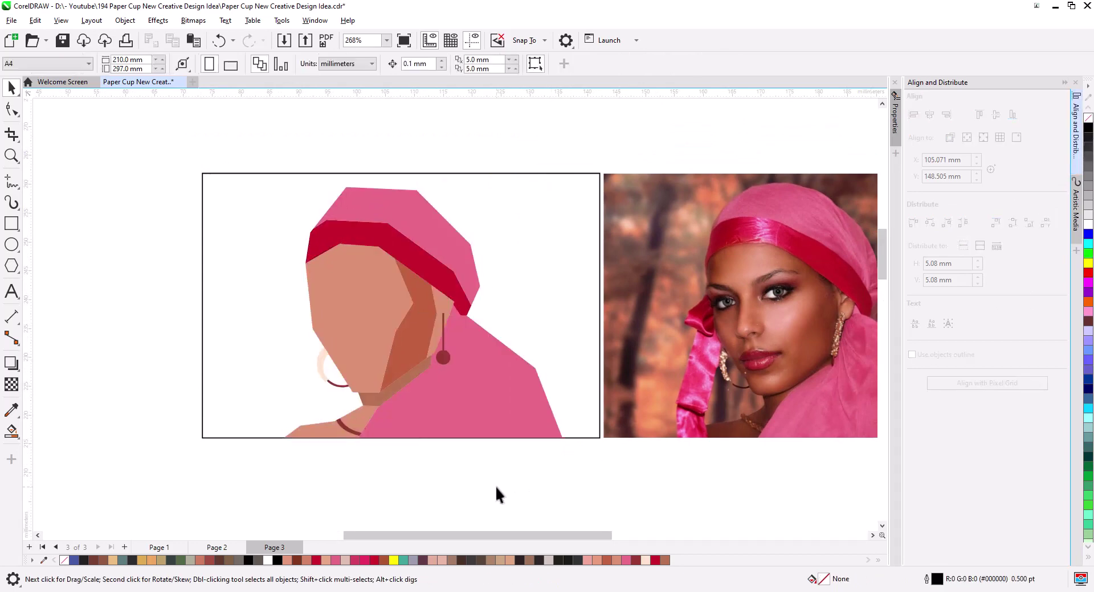
click(530, 251)
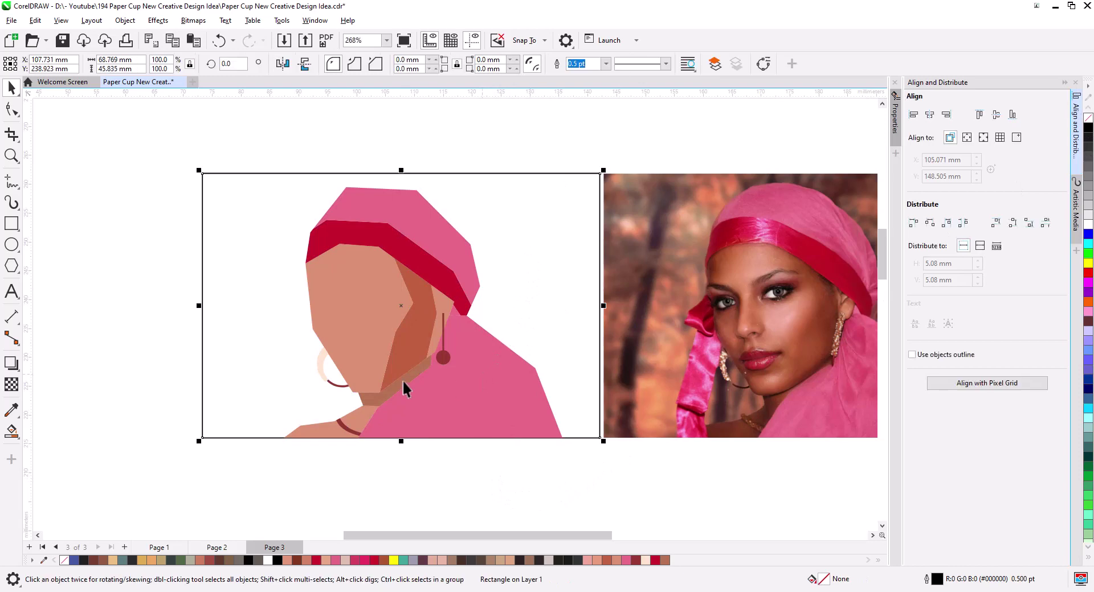
click(122, 562)
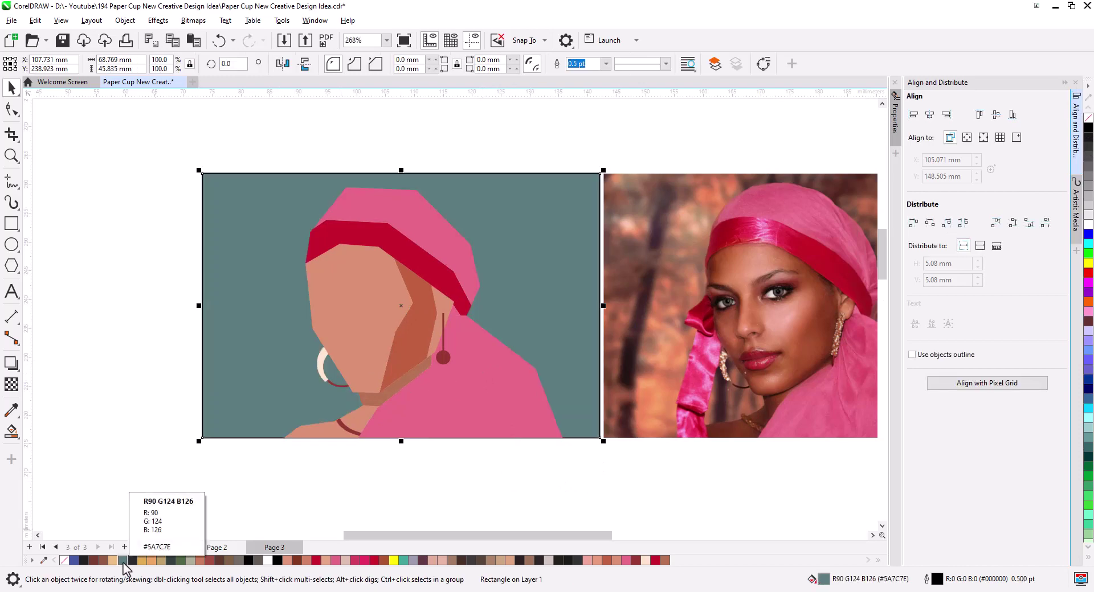
click(381, 472)
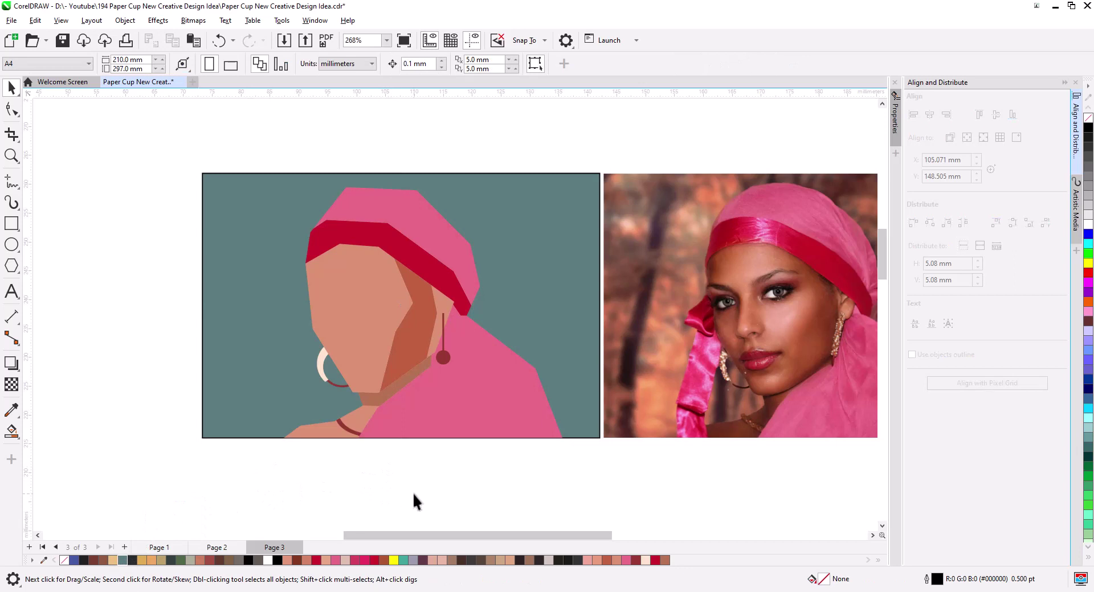
drag(447, 497, 383, 487)
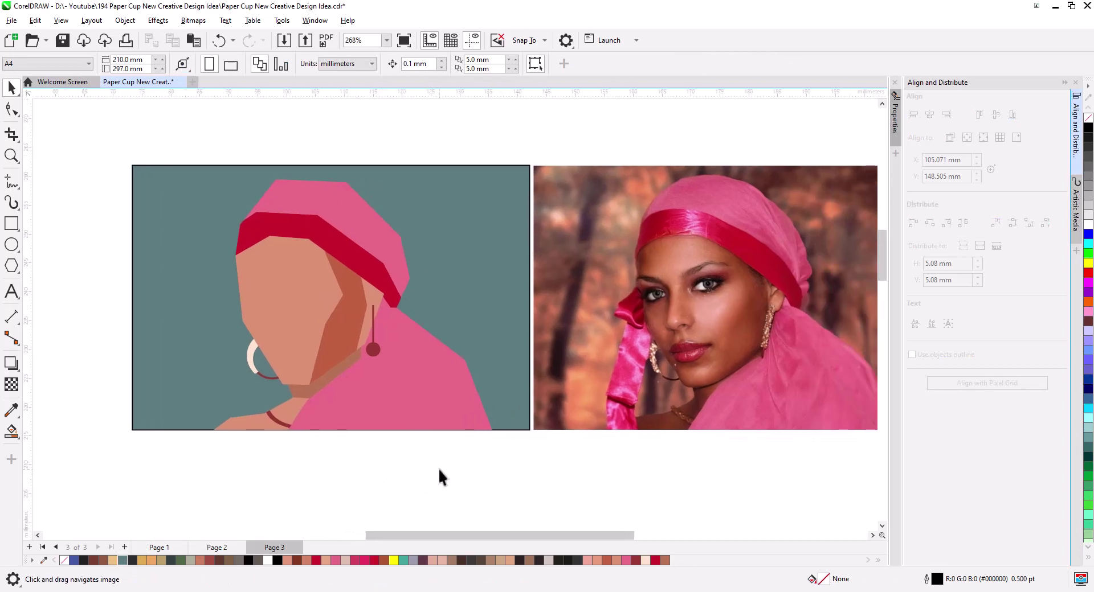
click(480, 255)
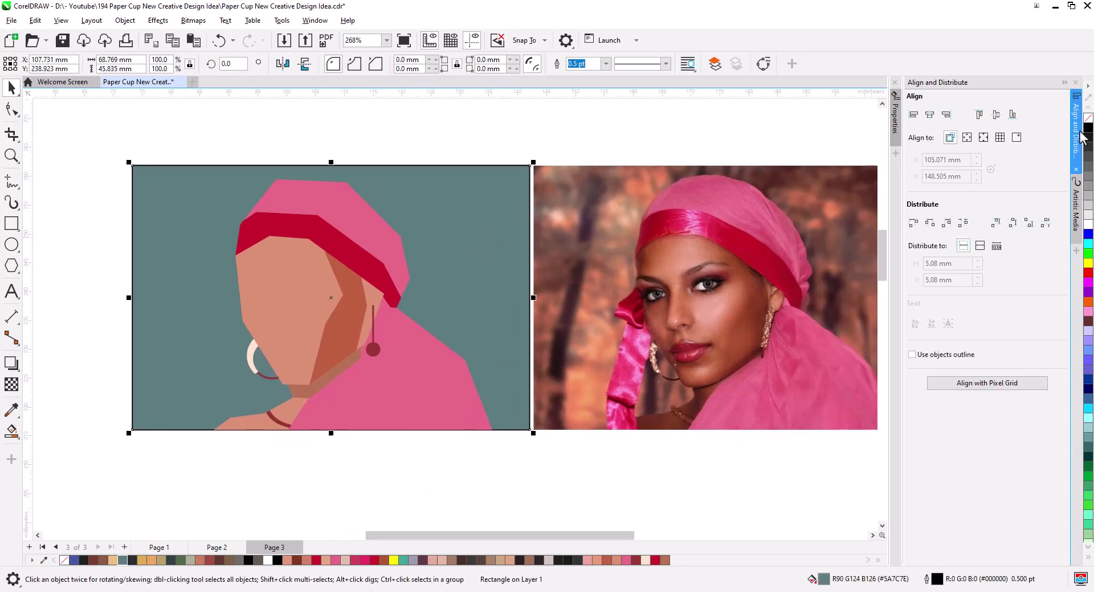
click(421, 465)
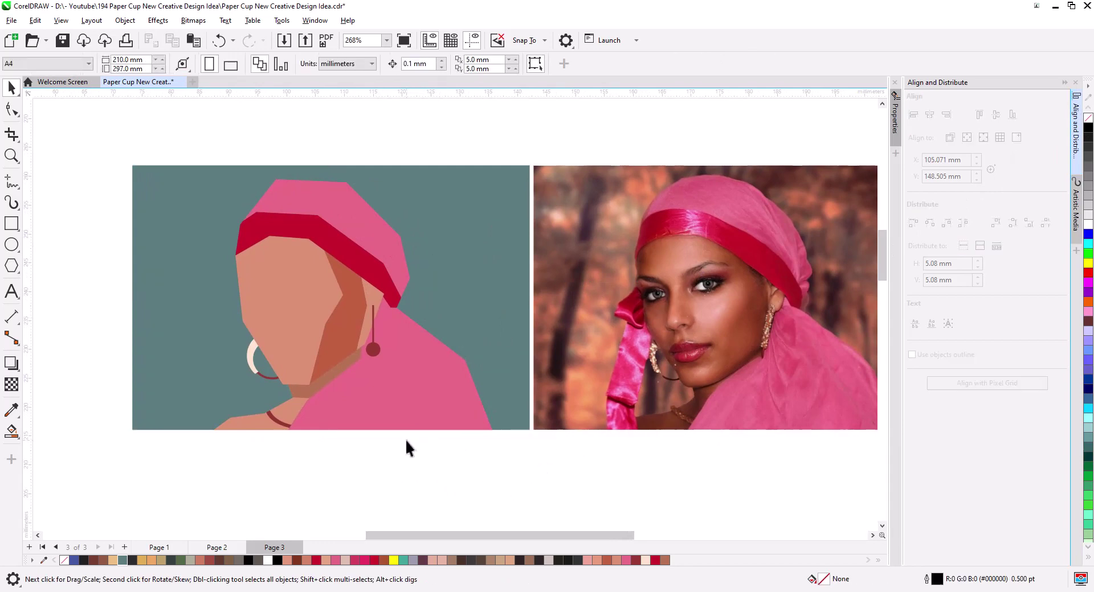
scroll(351, 395, down, 1)
scroll(371, 392, down, 1)
- Switch to Page 2 and bring the bearded man's photo into view
drag(401, 404, 427, 378)
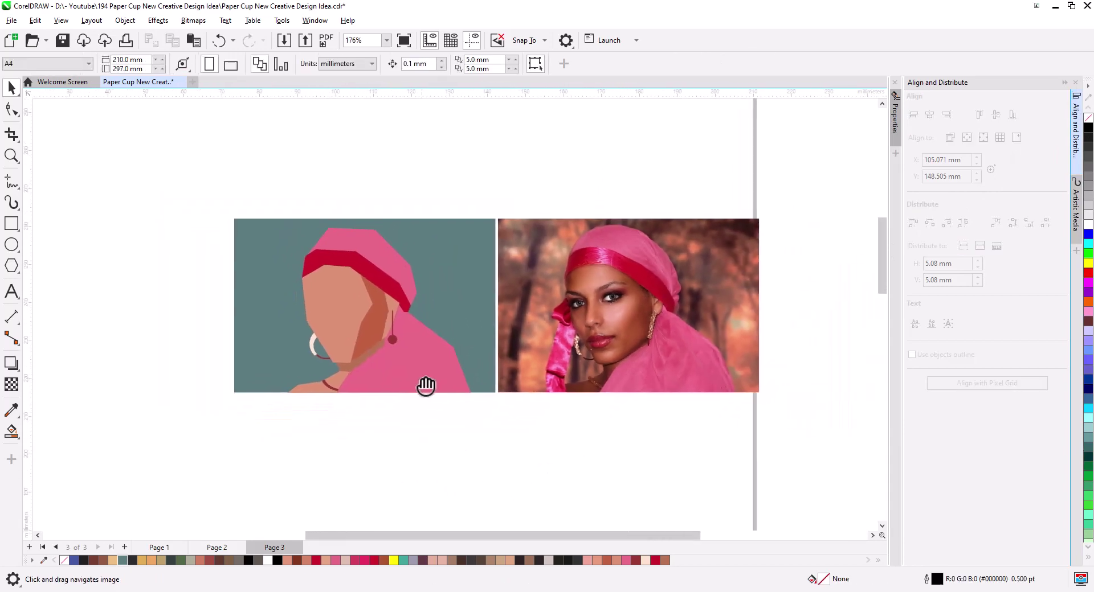
click(219, 548)
scroll(368, 462, up, 2)
scroll(367, 466, up, 2)
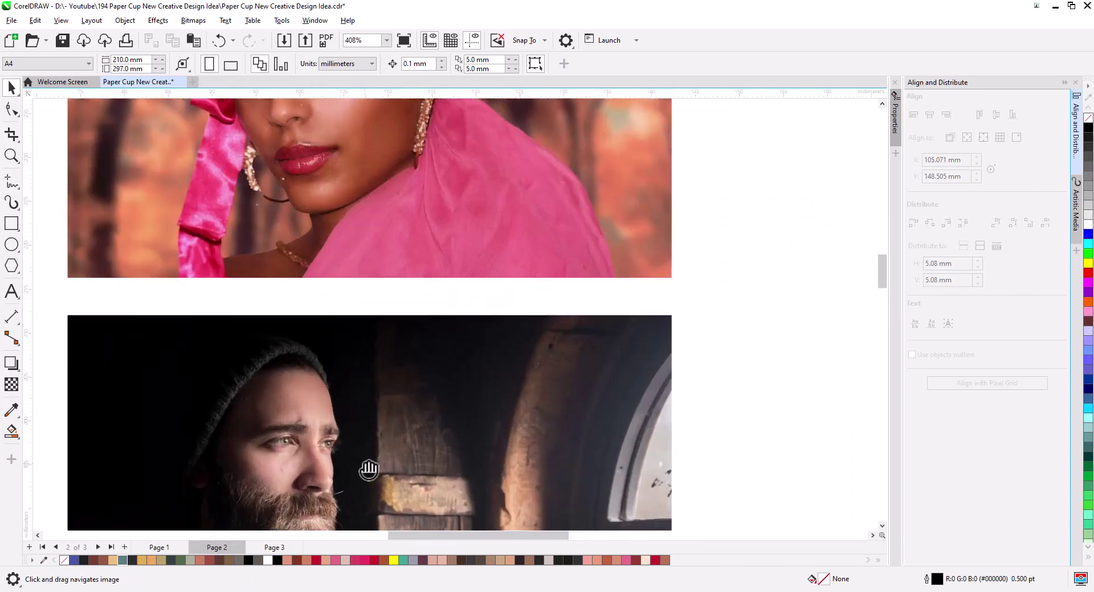
mouse_move(367, 466)
mouse_down()
mouse_move(425, 297)
mouse_move(408, 256)
mouse_up()
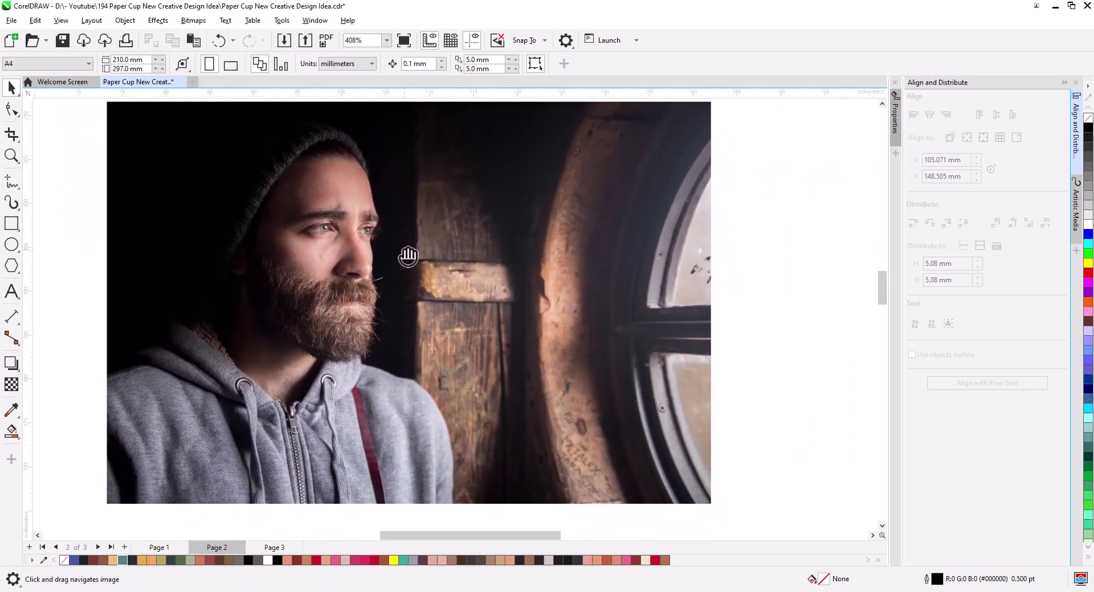
- Draw a 68.769 × 45.85 mm rectangle over the photo, aligned to its edges
click(10, 226)
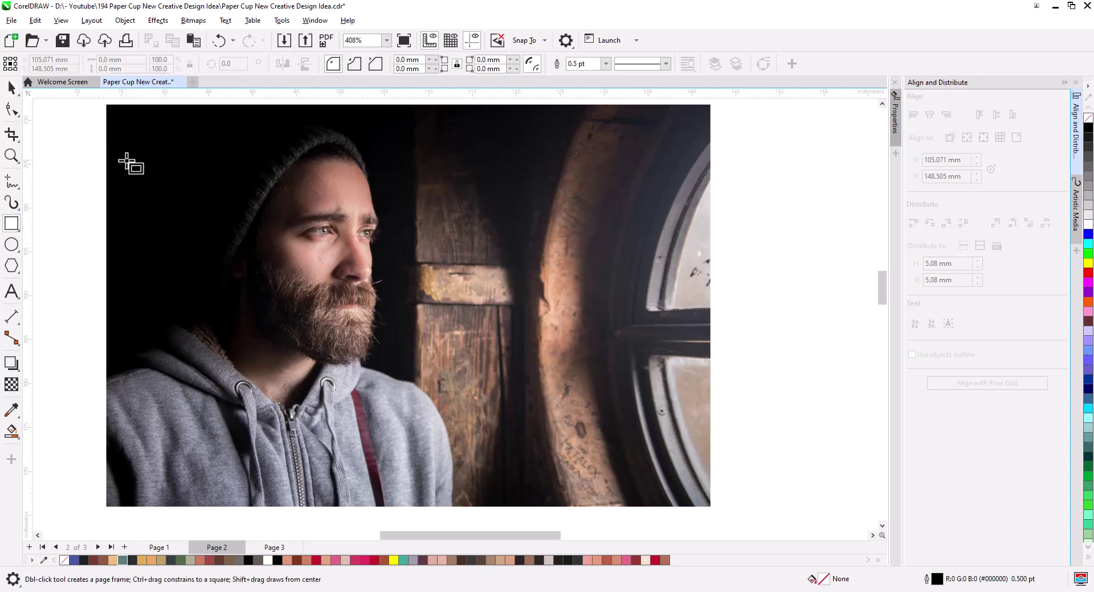
mouse_move(106, 102)
mouse_down()
mouse_move(356, 317)
mouse_move(710, 506)
mouse_up()
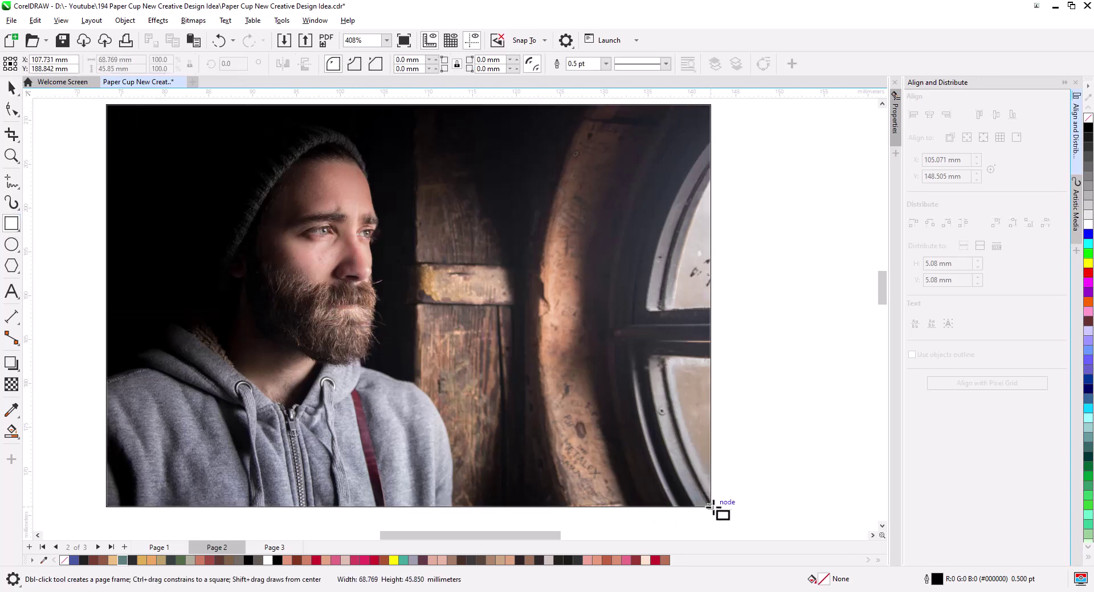
click(11, 87)
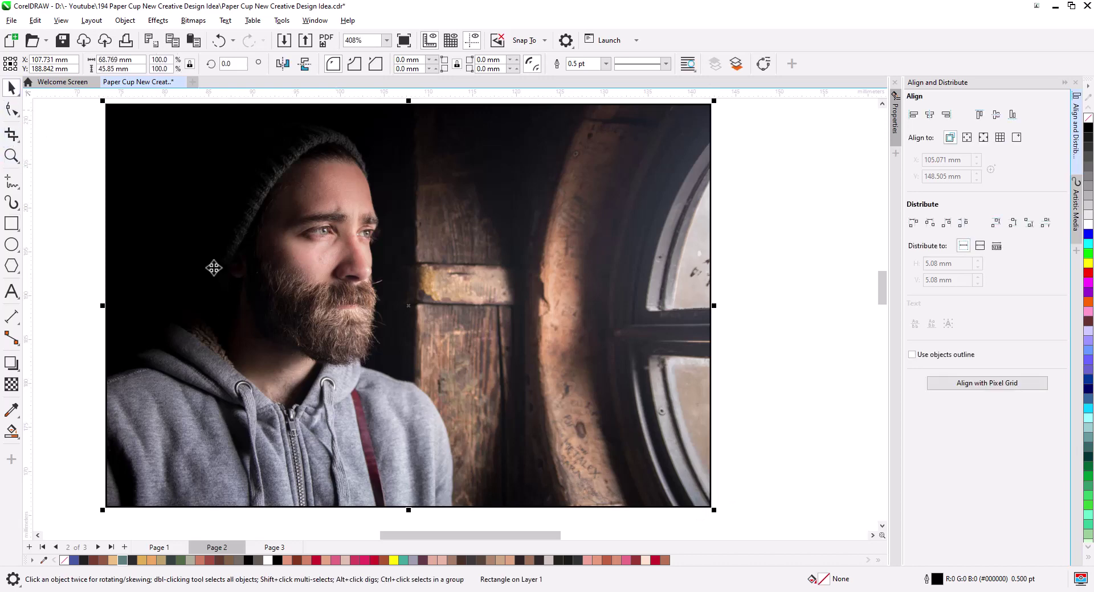
drag(634, 341, 457, 335)
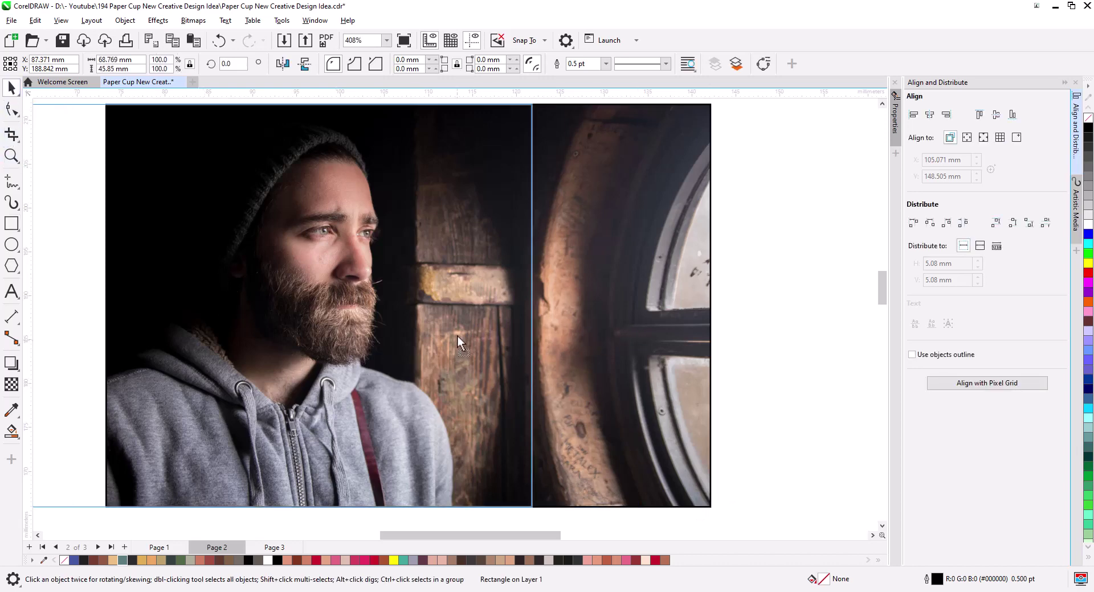
right_click(615, 335)
click(739, 398)
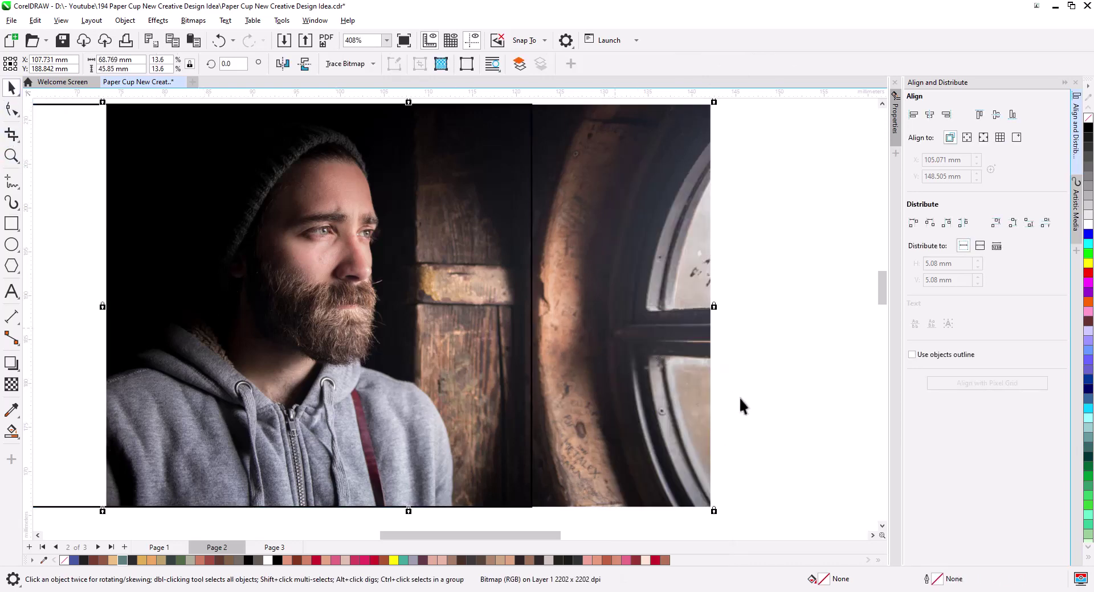
click(532, 505)
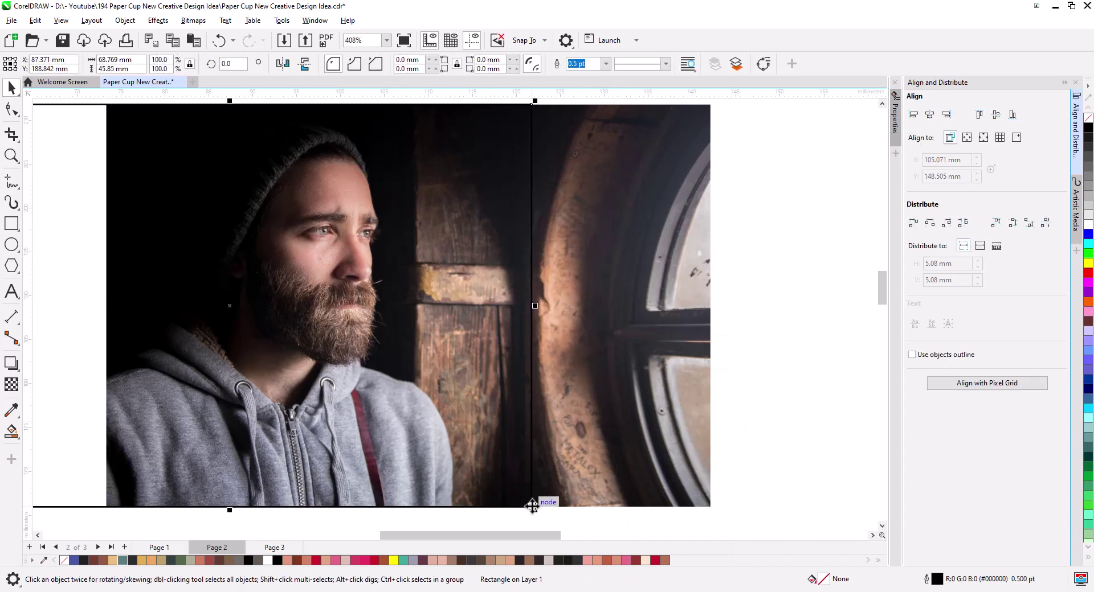
drag(531, 506, 713, 506)
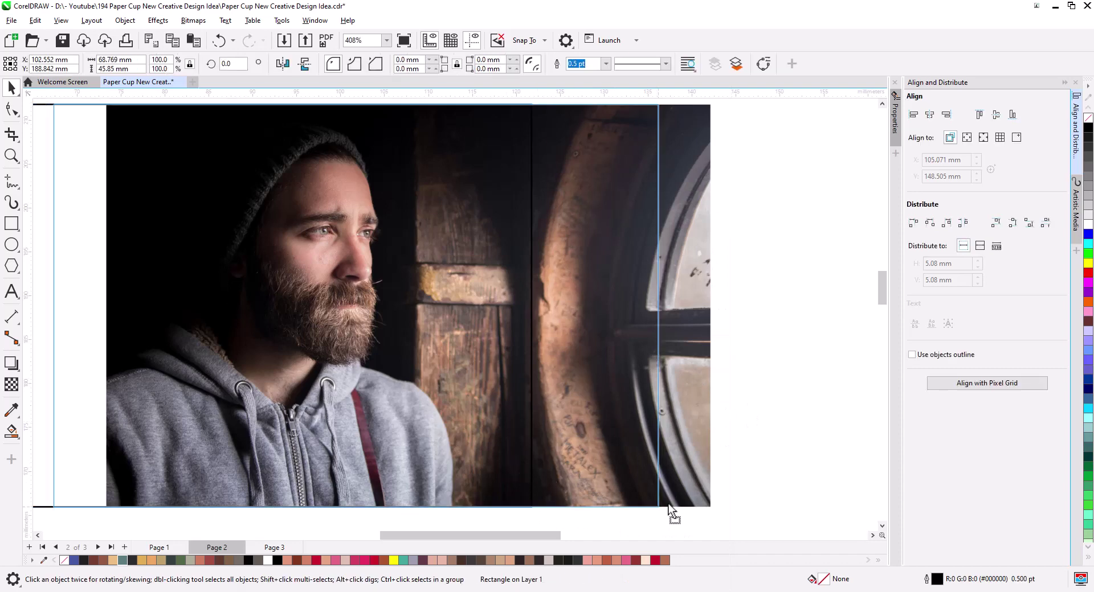
click(786, 458)
- Set the default outline colour to yellow for new lines
scroll(792, 444, down, 1)
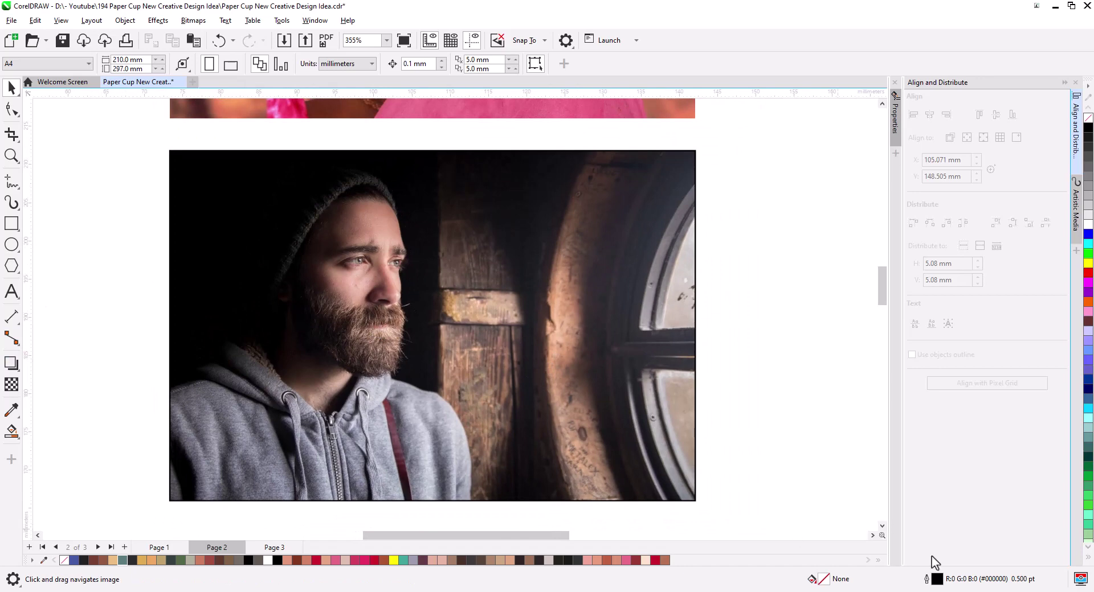
double_click(937, 580)
click(459, 239)
click(456, 379)
click(655, 381)
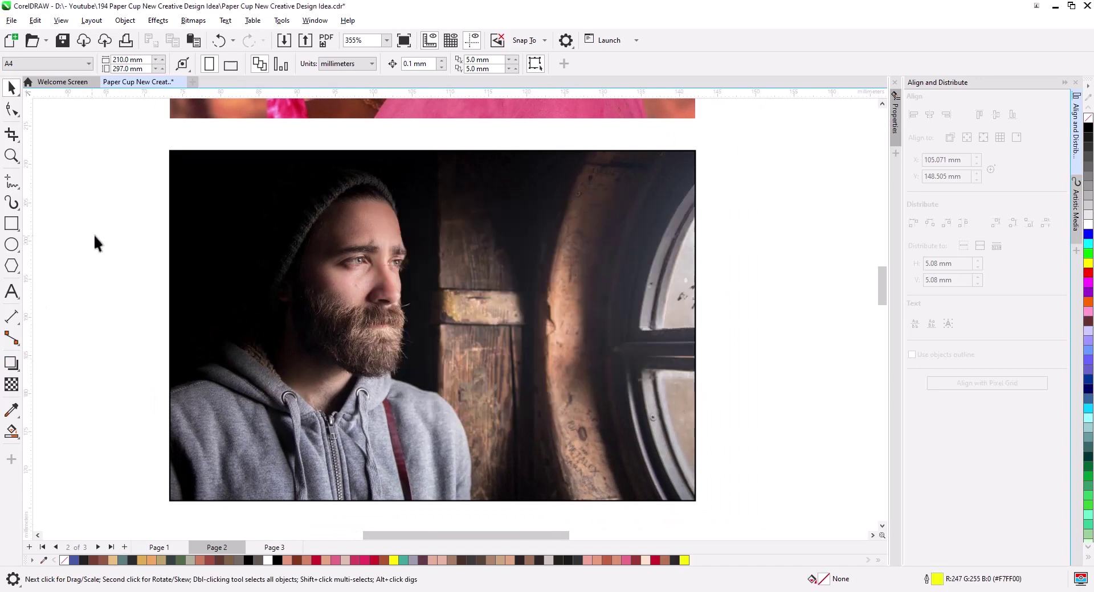
key(F5)
scroll(344, 224, up, 4)
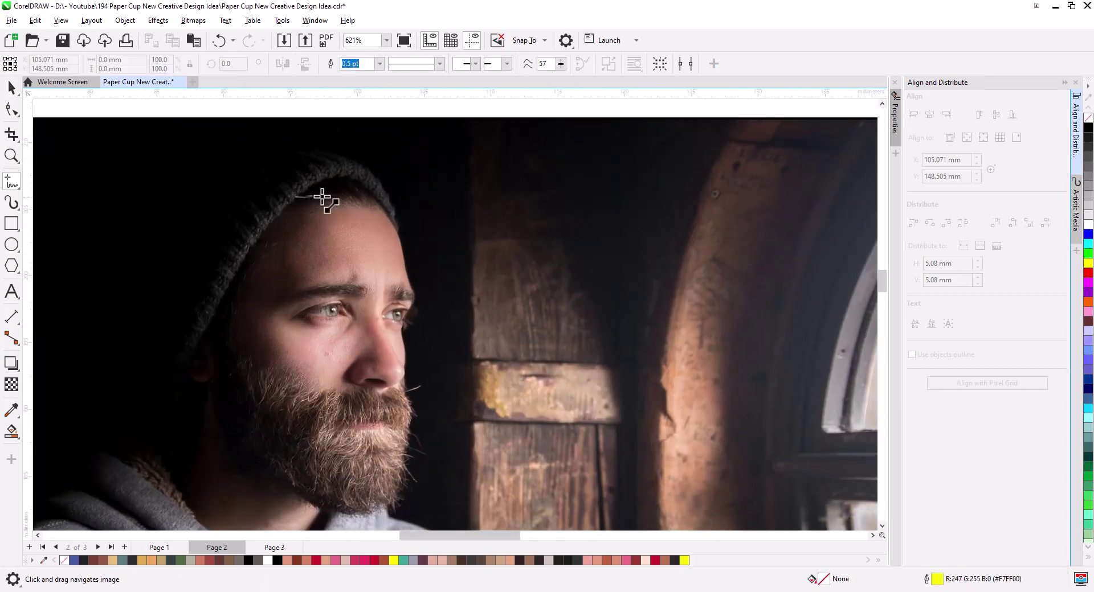
- Trace the face-and-beard outline in yellow, plus the mouth and cheek lines
click(382, 201)
click(412, 290)
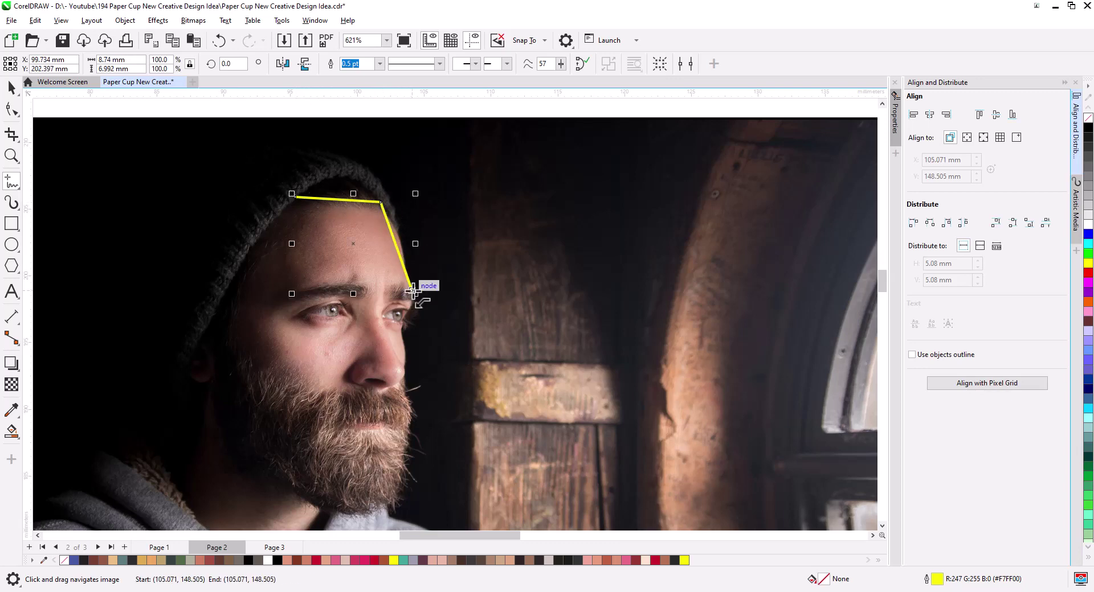
click(397, 494)
click(321, 505)
click(219, 446)
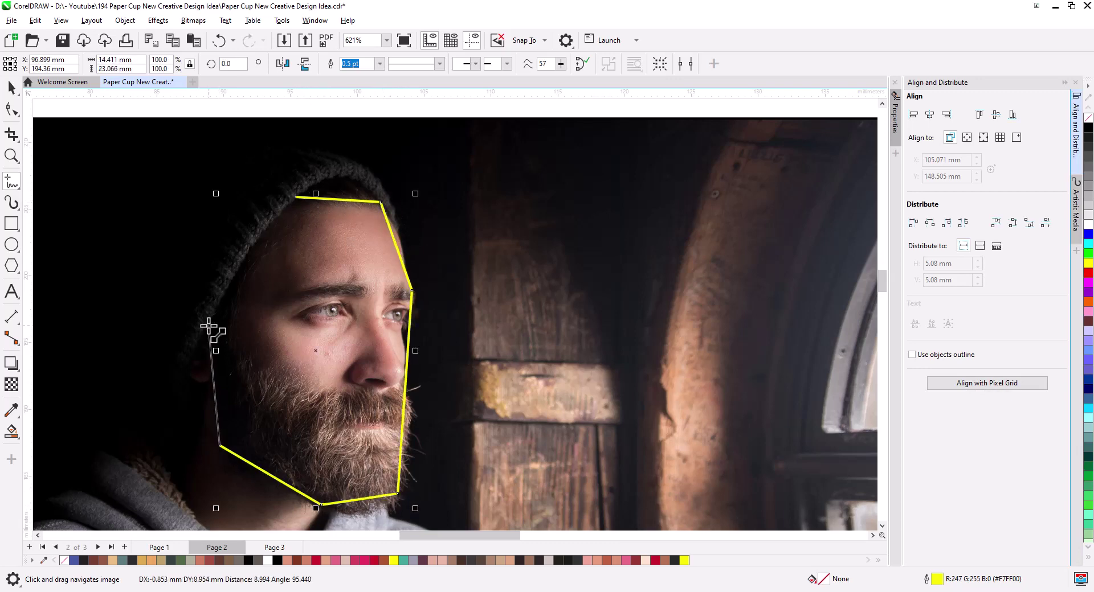
click(209, 326)
click(296, 198)
double_click(473, 392)
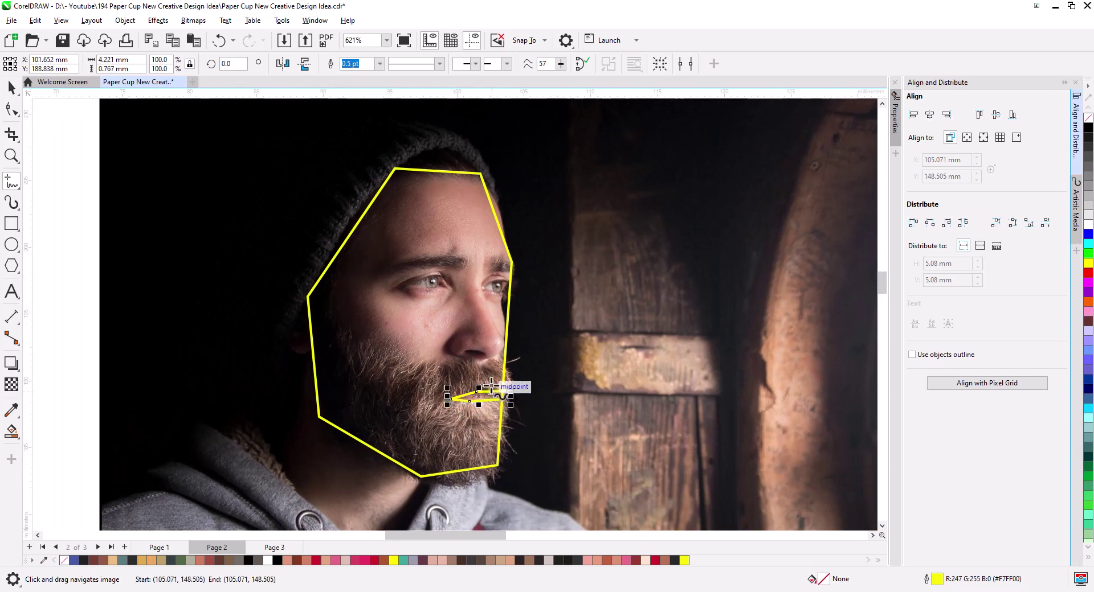
click(339, 330)
click(420, 371)
double_click(473, 362)
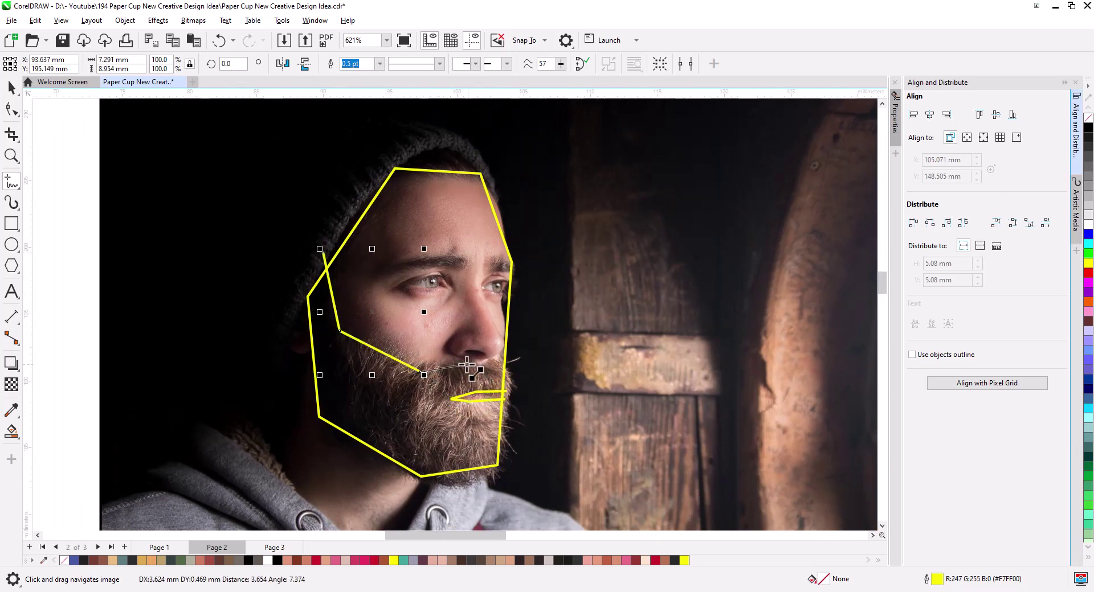
- Reshape the face outline's top nodes to fit under the hood
scroll(518, 370, up, 1)
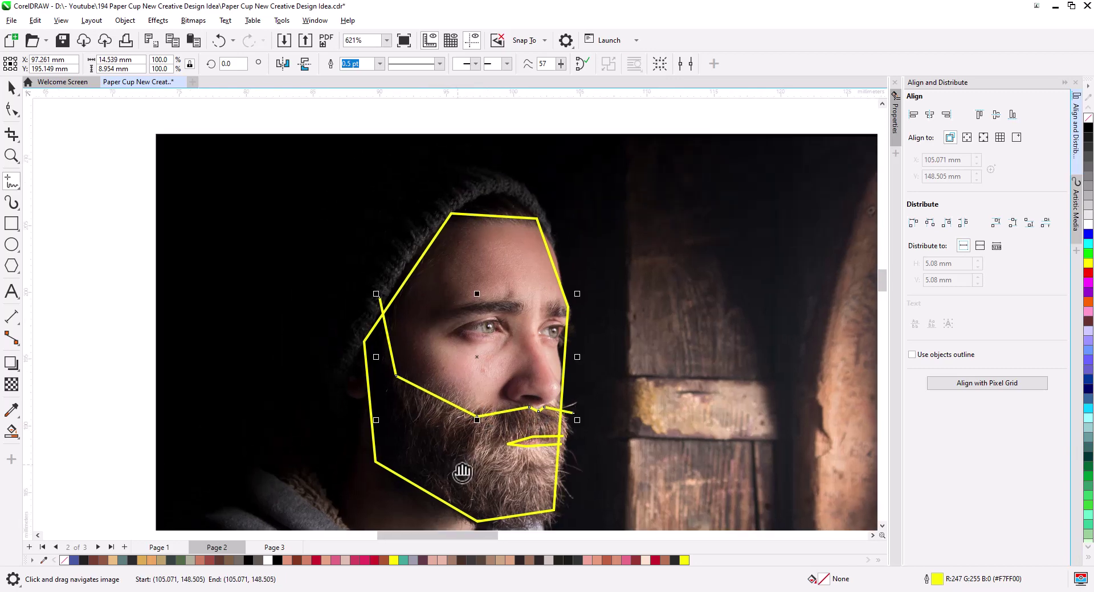
scroll(579, 298, up, 1)
key(F10)
drag(539, 243, 568, 281)
drag(484, 240, 490, 208)
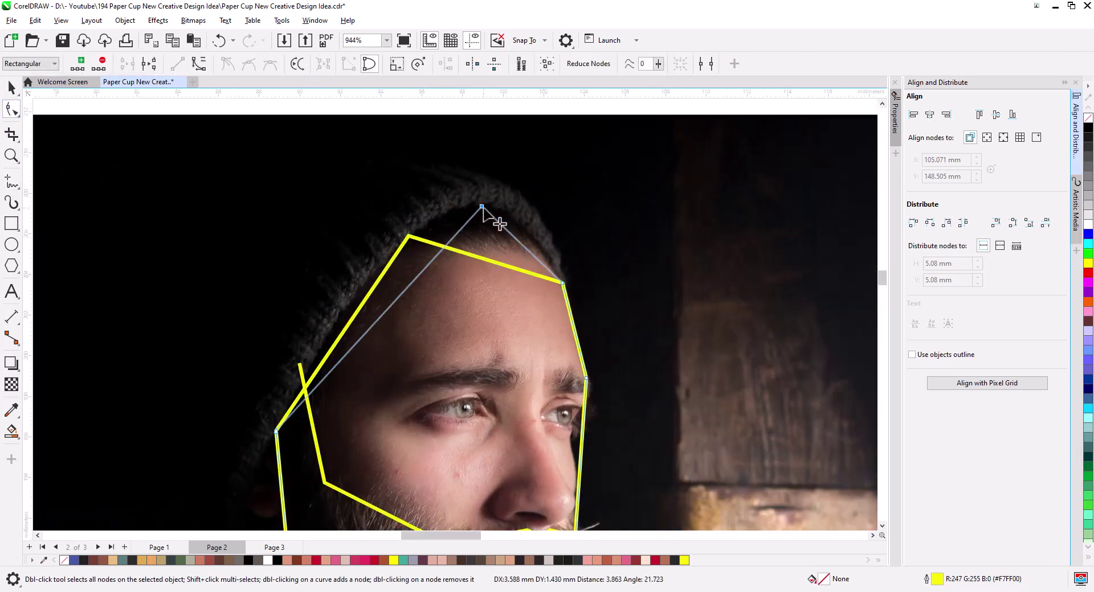
drag(409, 236, 403, 239)
scroll(416, 317, down, 1)
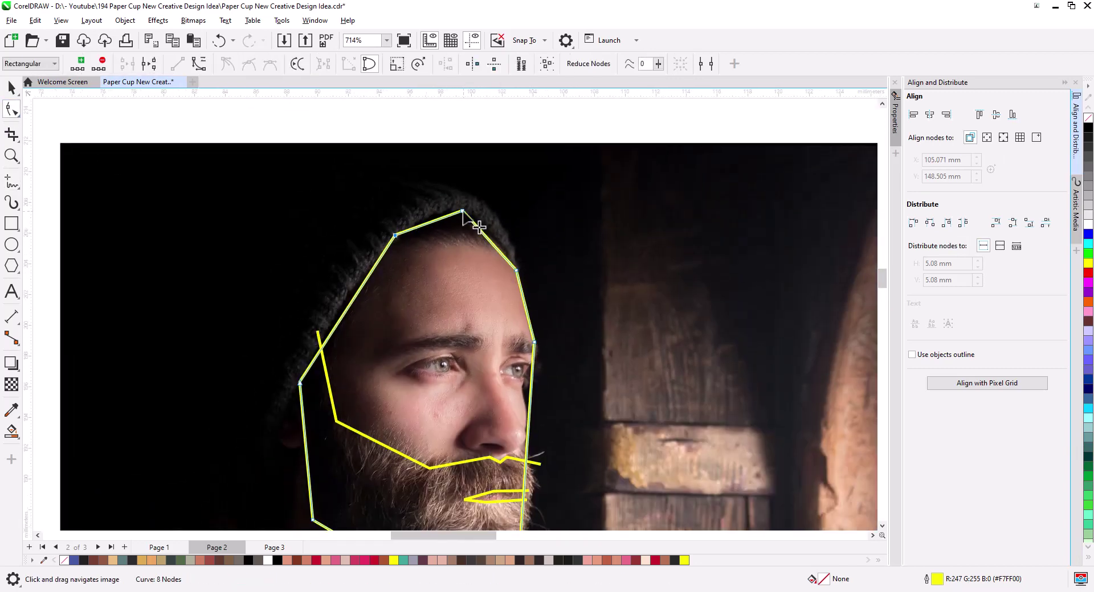
- Trace the hood's outline up the side, over the top and down the back
click(12, 185)
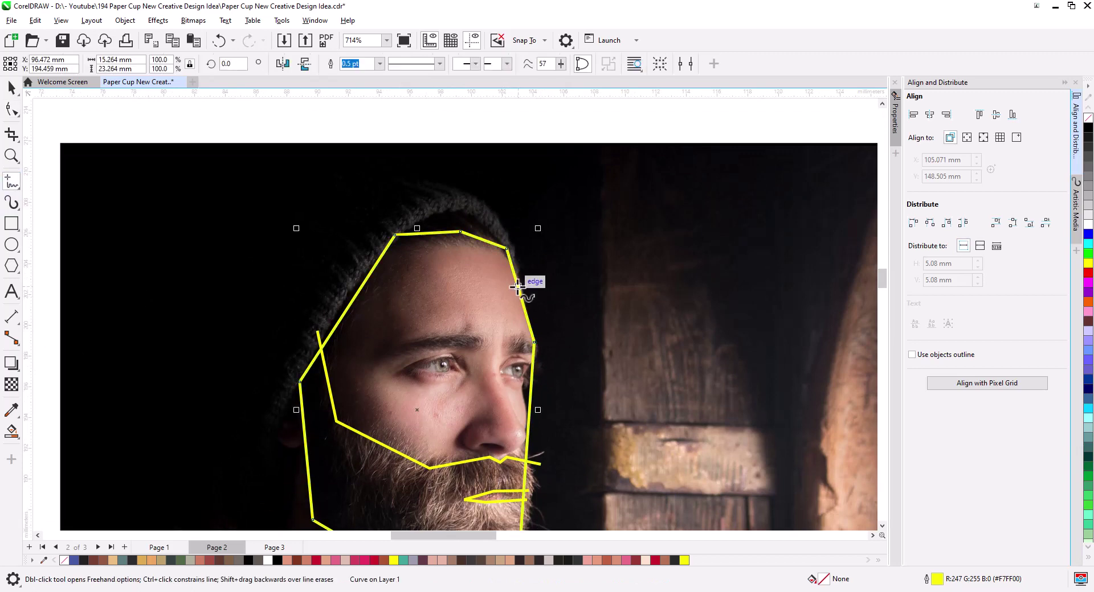
click(515, 287)
click(523, 267)
click(501, 217)
click(403, 170)
click(276, 183)
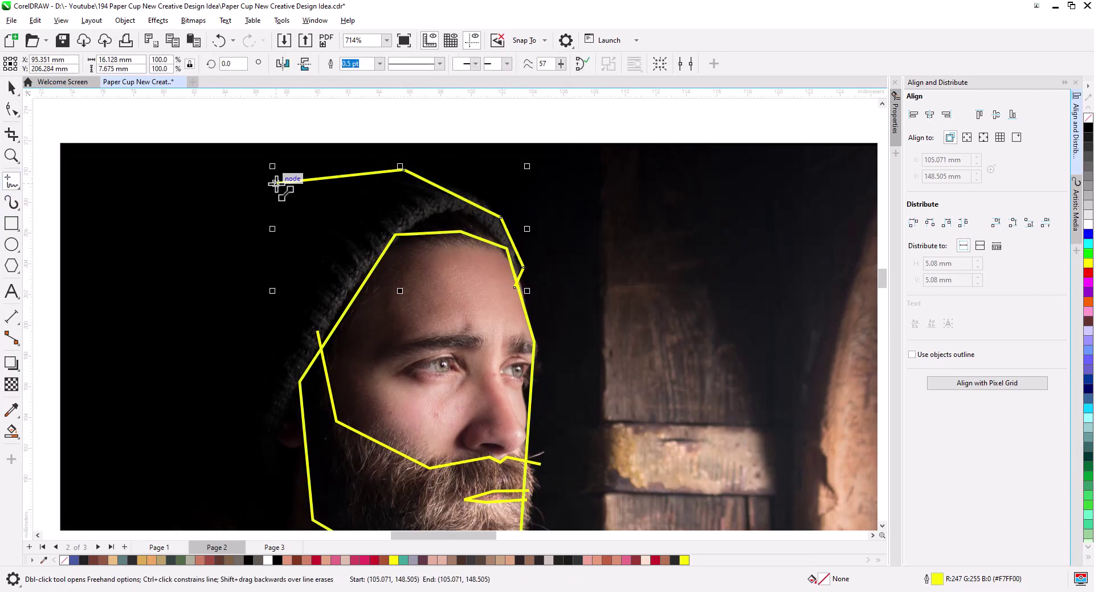
click(220, 241)
click(190, 309)
click(202, 407)
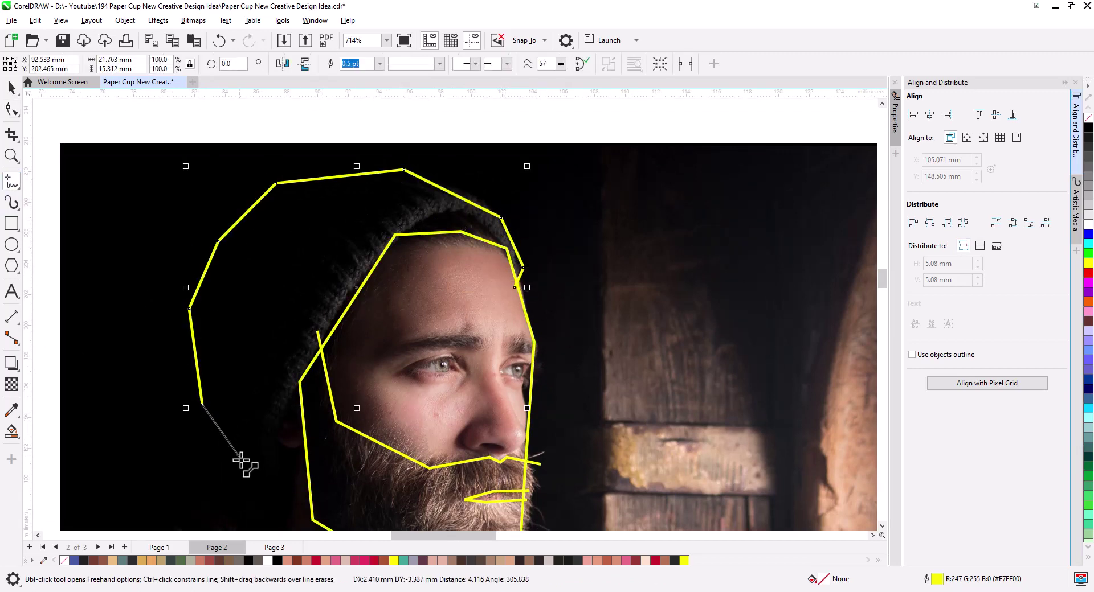
double_click(295, 483)
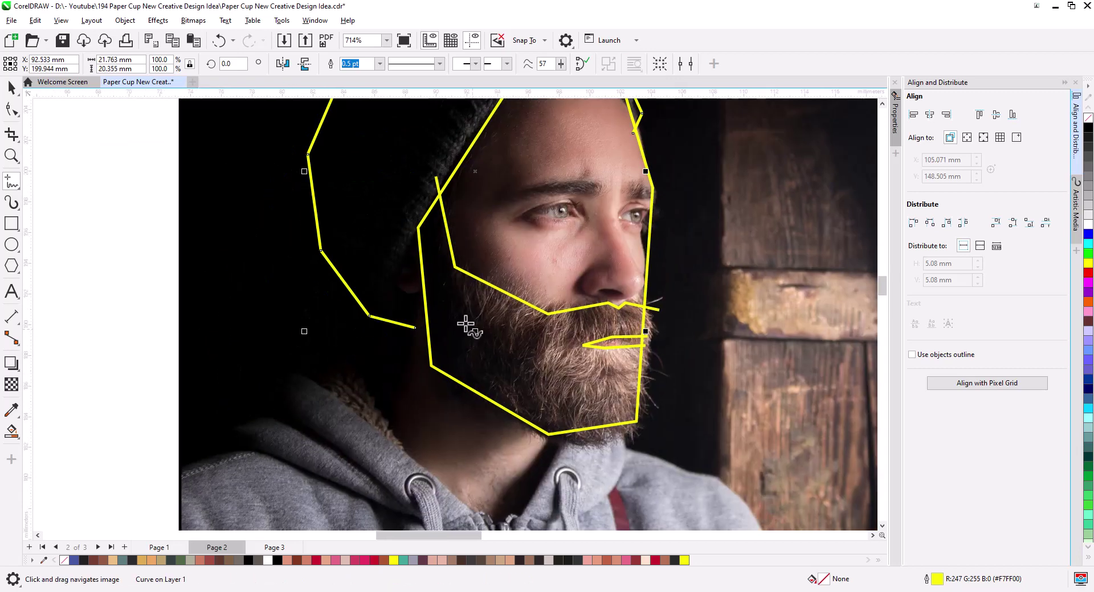
- Add yellow lines down the neck, along the jaw and to the collar
click(418, 227)
double_click(374, 332)
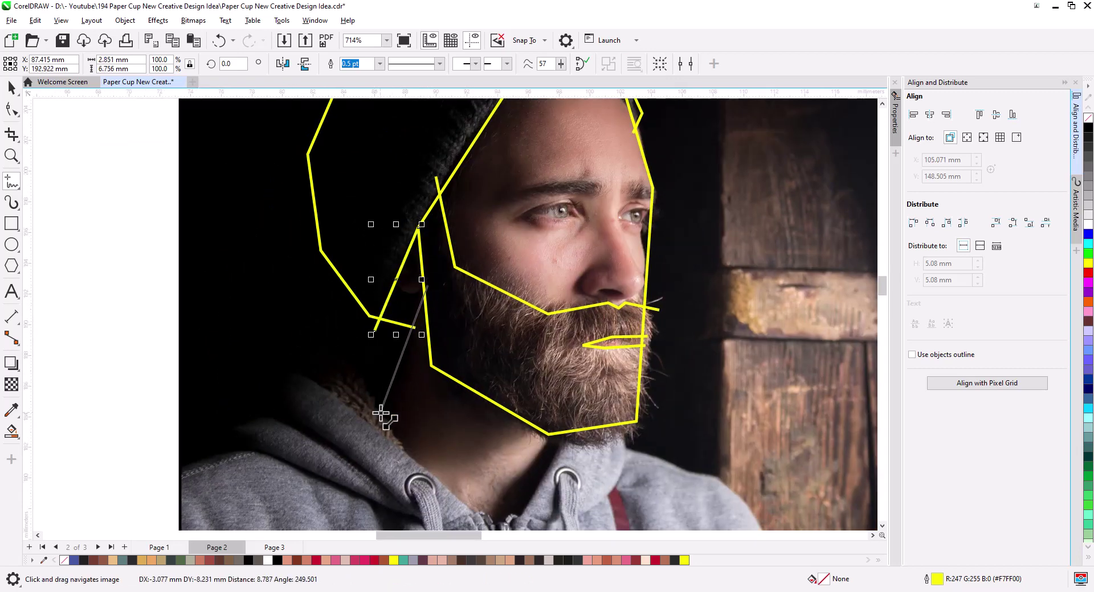
double_click(381, 415)
click(428, 291)
double_click(393, 283)
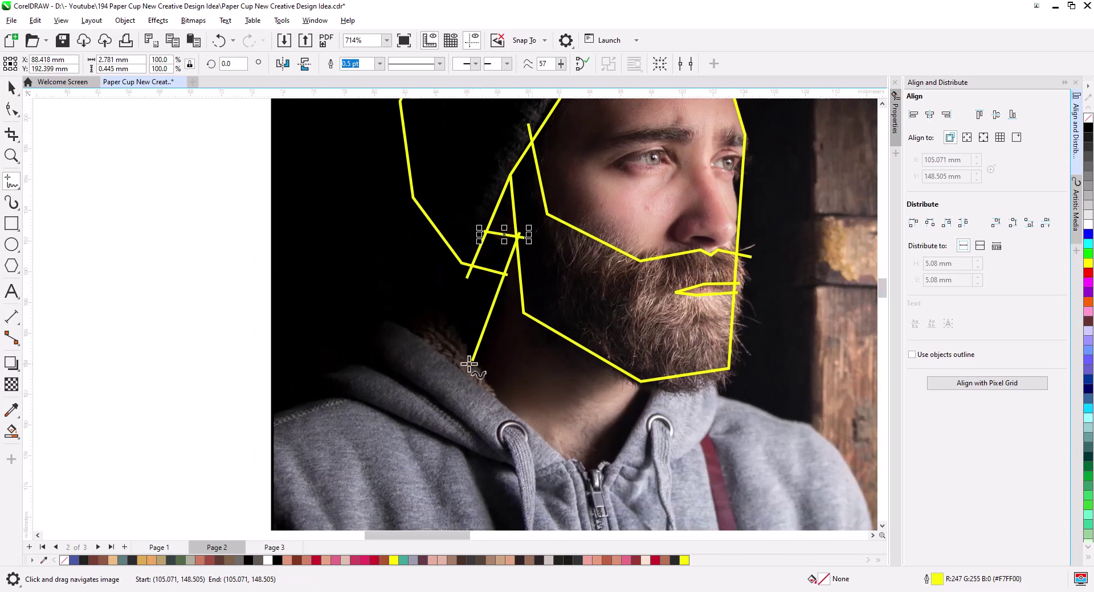
click(588, 474)
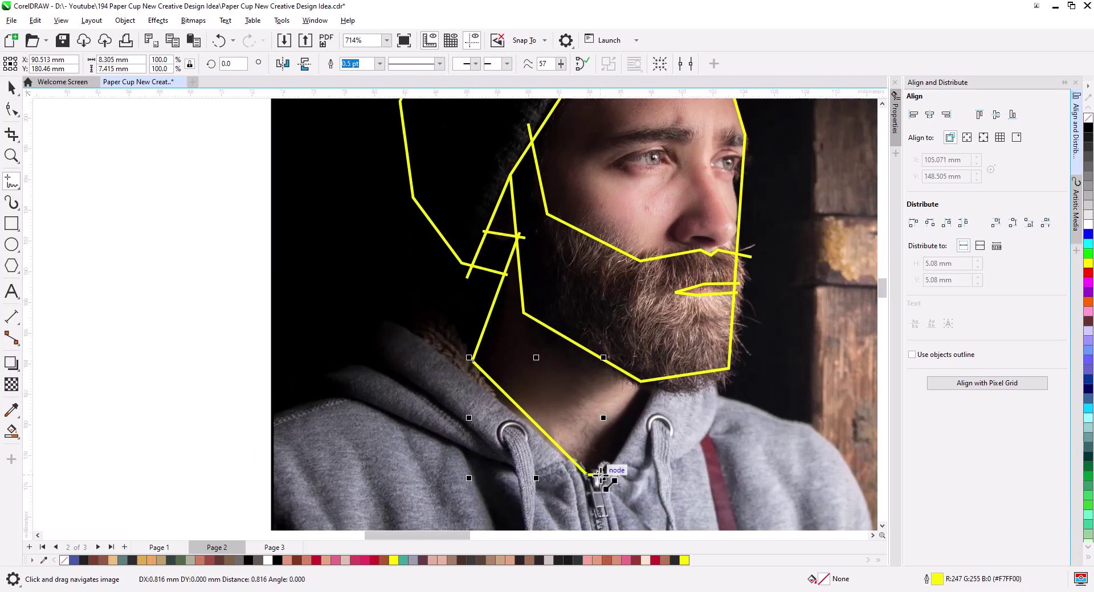
double_click(668, 375)
- Trace the hoodie collar's edge and the zipper line
click(741, 407)
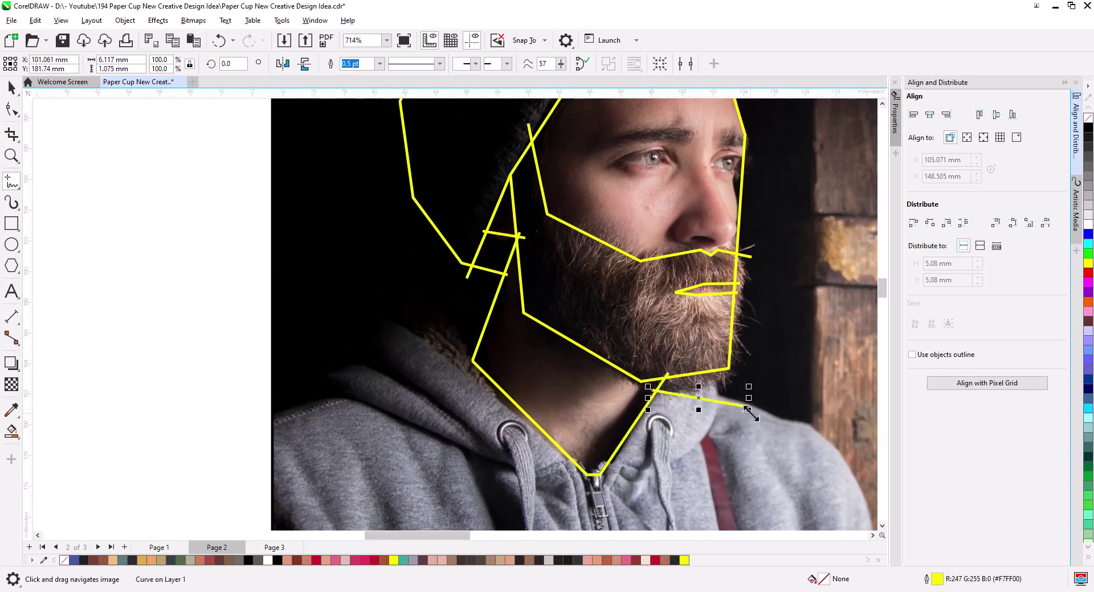
click(814, 432)
double_click(622, 487)
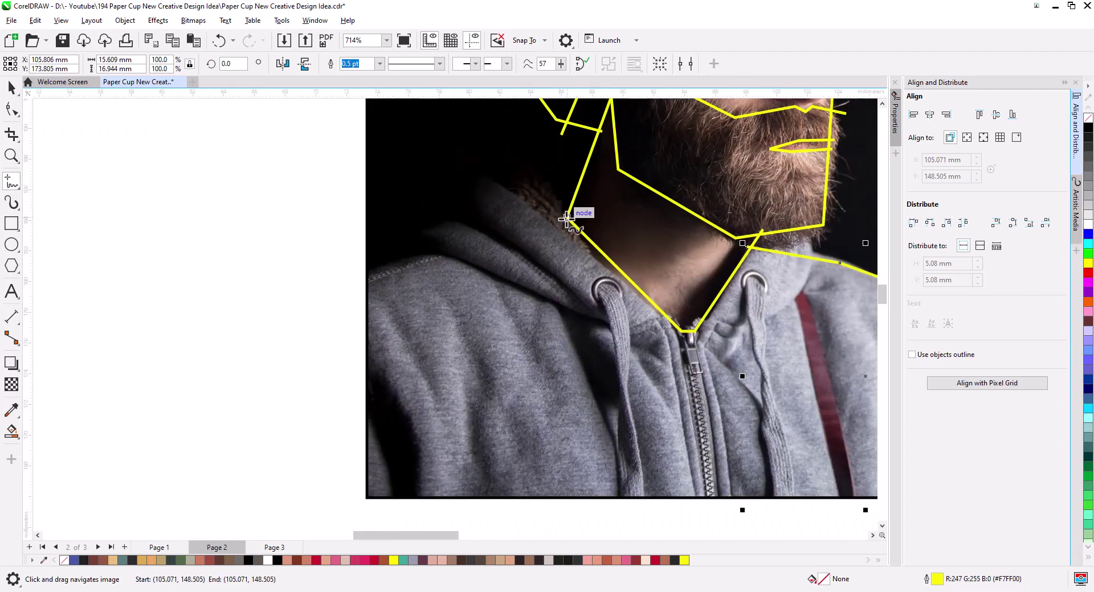
click(581, 215)
double_click(337, 296)
double_click(503, 454)
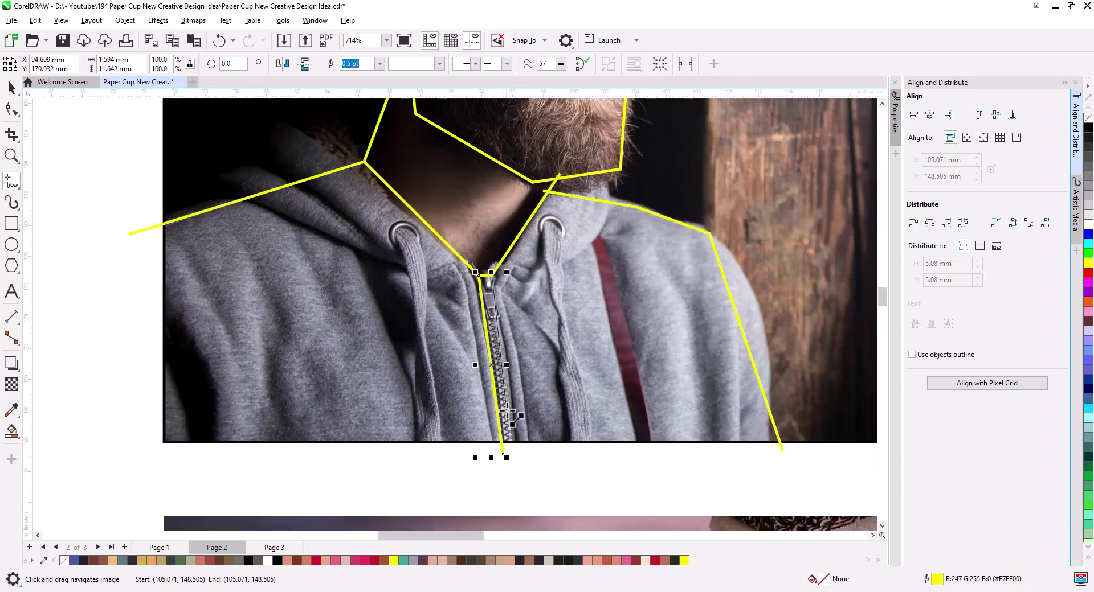
scroll(506, 345, down, 2)
scroll(506, 345, down, 2)
- Draw yellow lines for the background door, curved window frame and post cross-bars
double_click(481, 441)
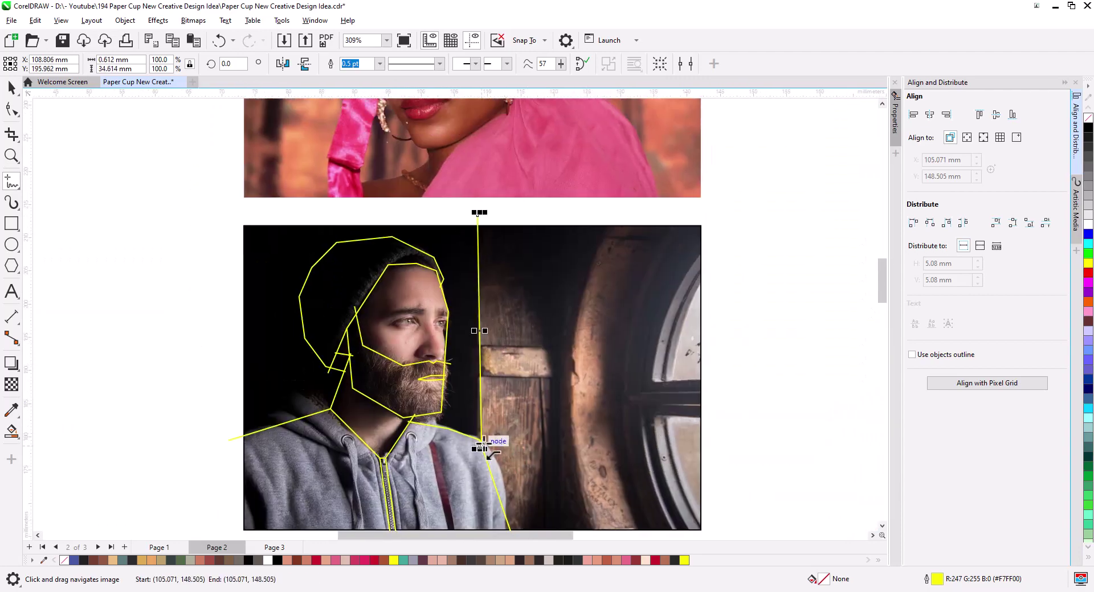
click(553, 210)
double_click(561, 488)
click(583, 258)
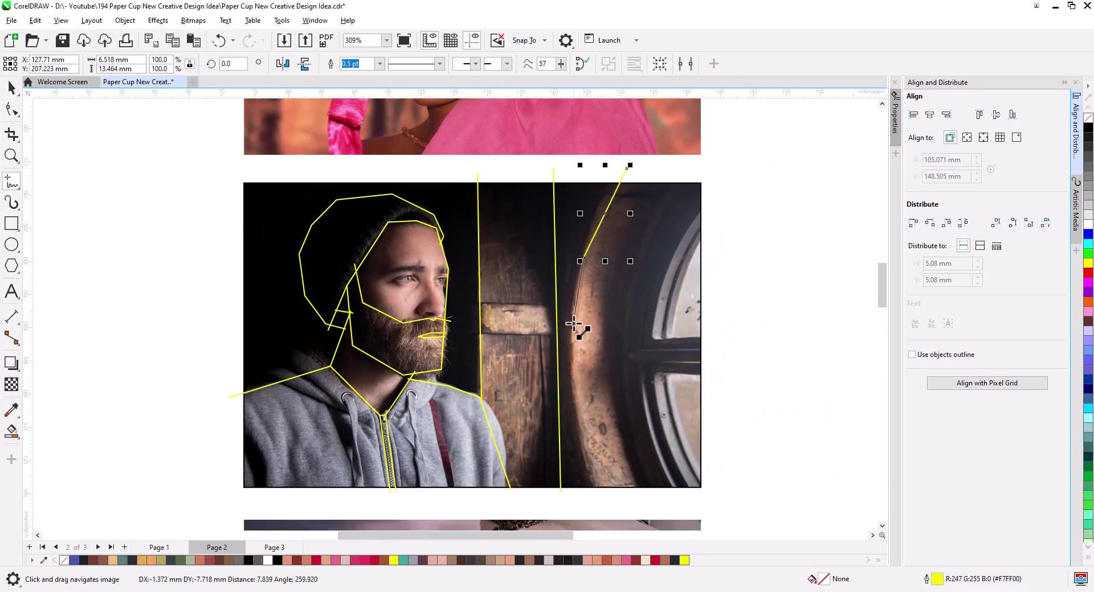
click(571, 329)
click(579, 422)
double_click(602, 499)
click(468, 304)
double_click(574, 305)
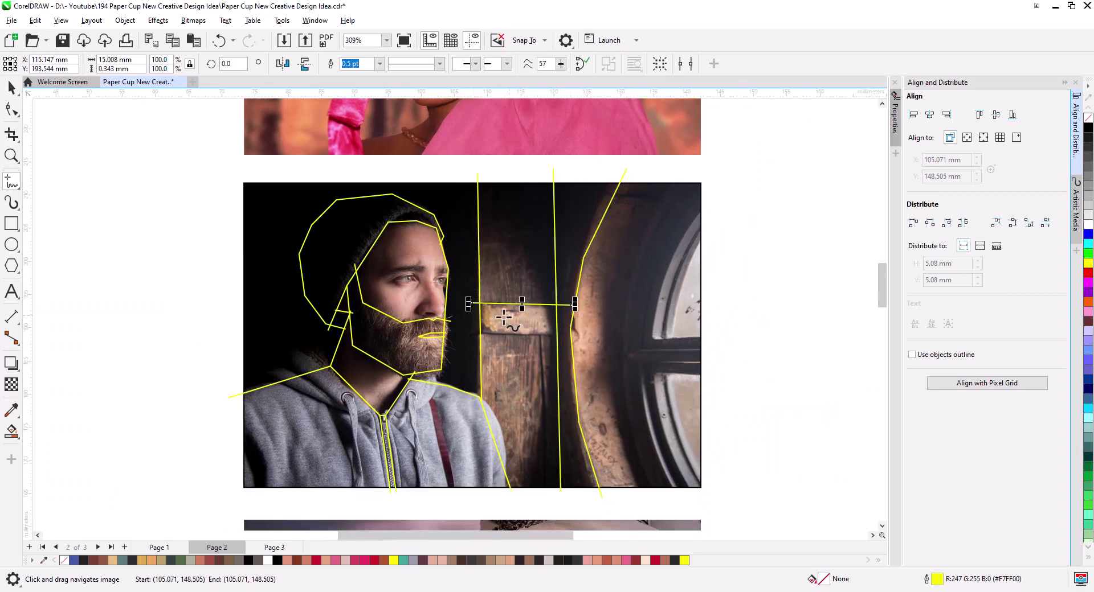
double_click(570, 335)
- Copy the window curve to the right and fit it to the inner window edge
scroll(582, 357, up, 1)
key(space)
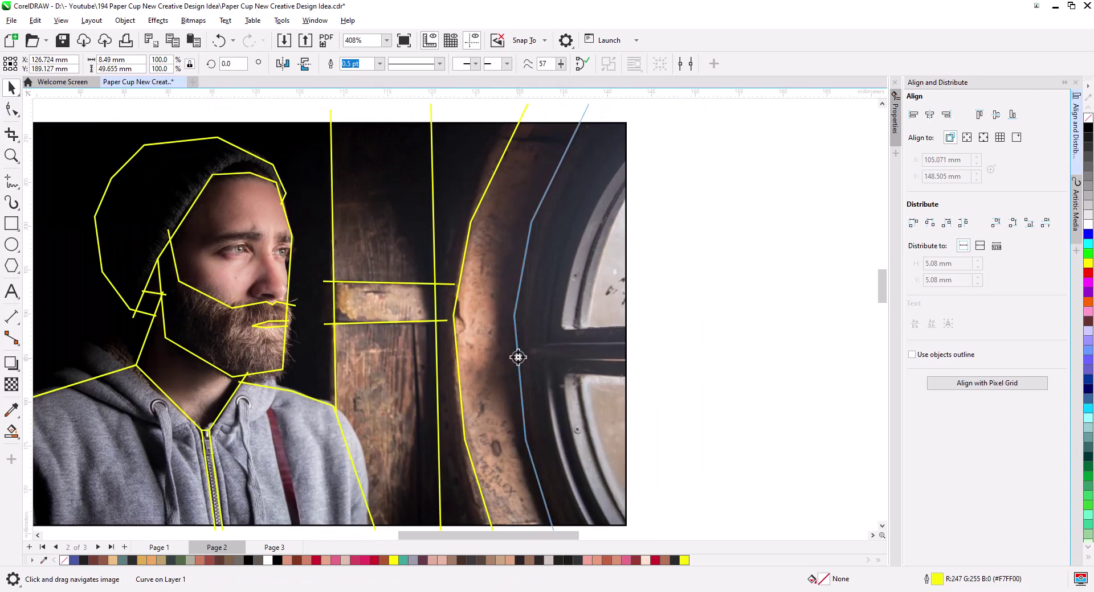
scroll(614, 391, right, 5)
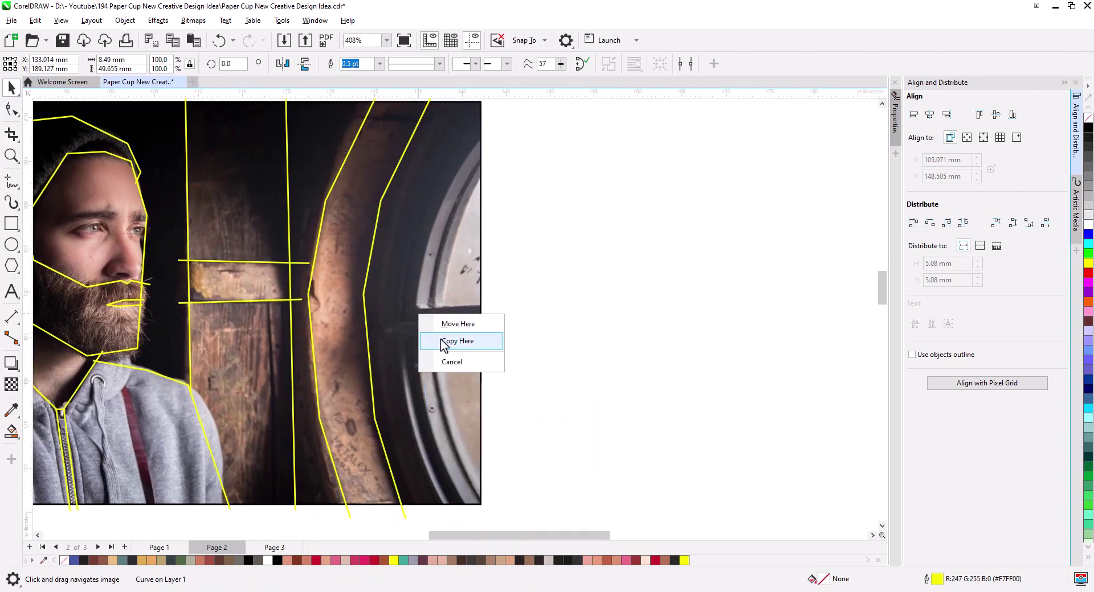
drag(409, 313, 461, 514)
drag(446, 337, 473, 338)
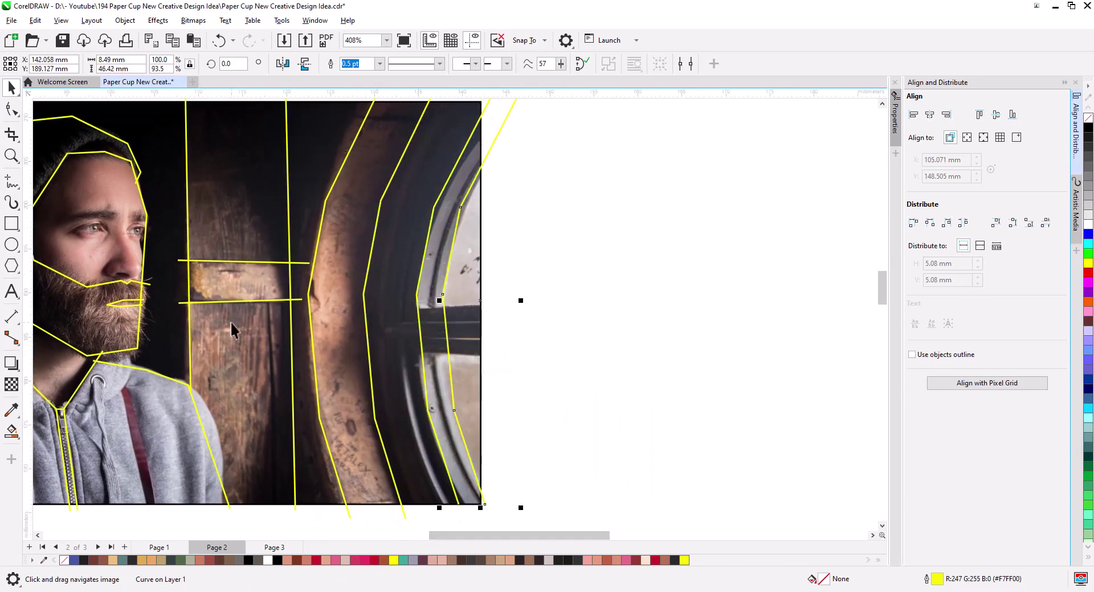
- Draw upper and lower lines across the window crossbar
key(F5)
click(405, 313)
click(505, 305)
click(406, 354)
click(499, 358)
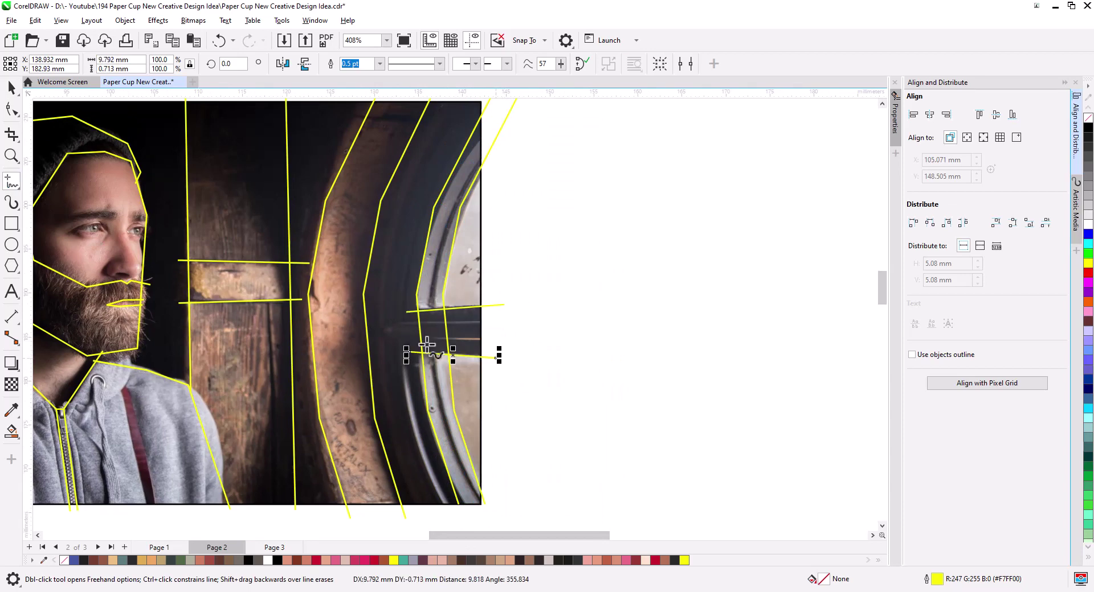
- Smart Fill the window panes above and below the crossbar teal
click(11, 431)
click(464, 240)
click(464, 411)
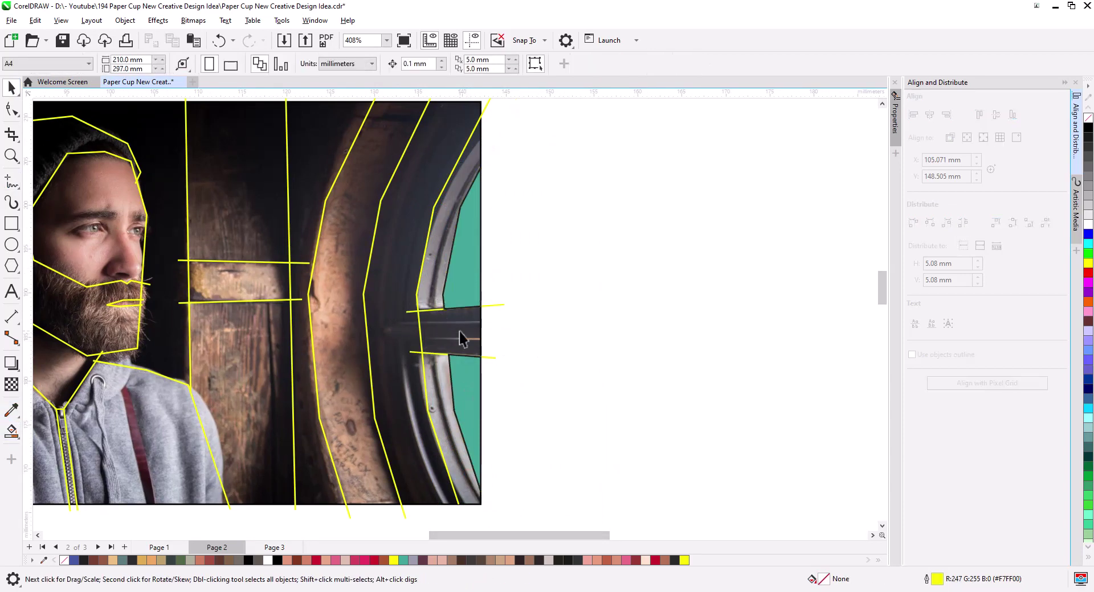
- Fill the strips beside the window frame teal and delete the guide lines across the window
click(431, 240)
click(439, 410)
click(11, 87)
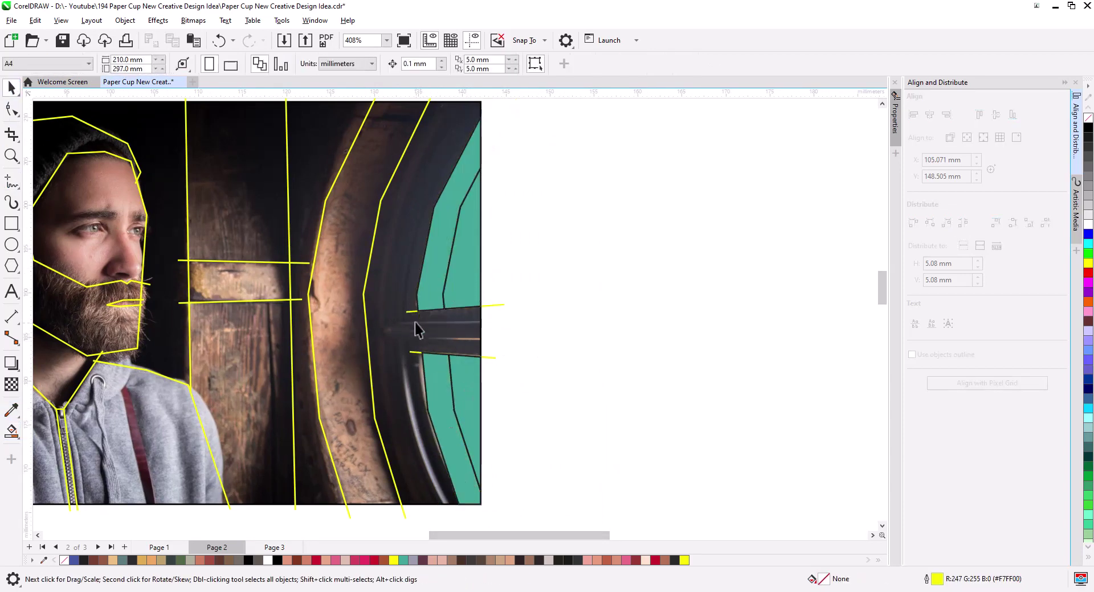
click(413, 358)
key(Delete)
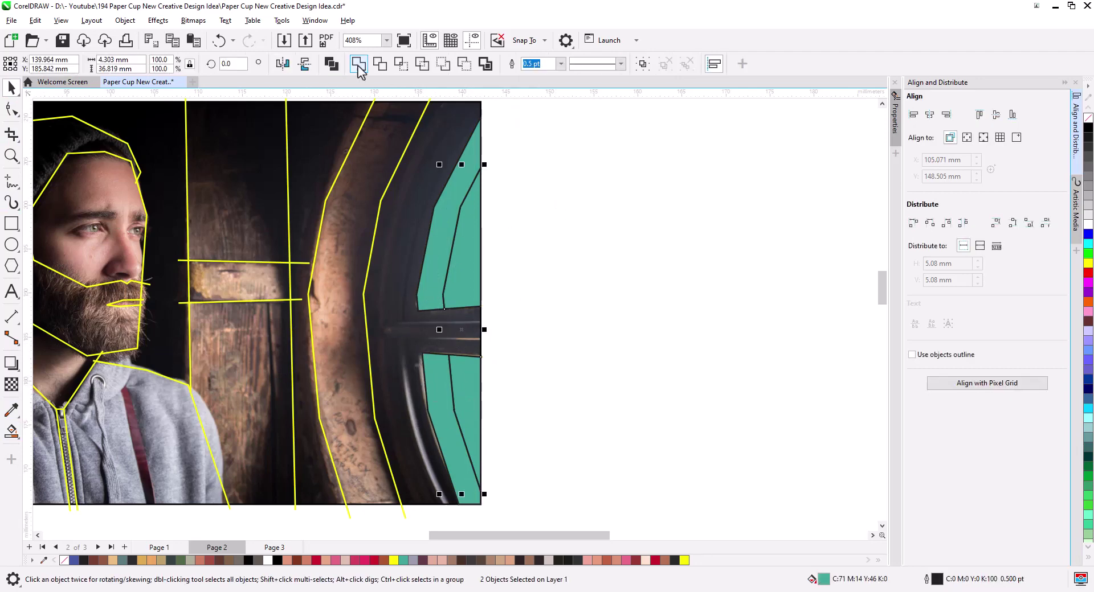
- Smart Fill the background panels and hoodie regions teal
click(361, 366)
click(254, 396)
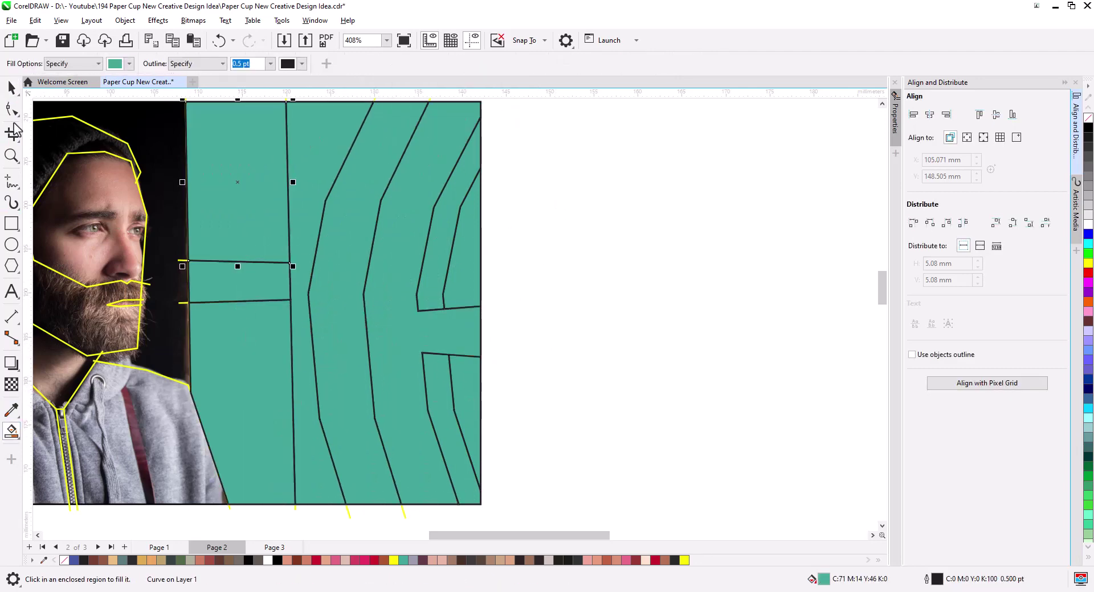
click(288, 236)
scroll(287, 236, down, 3)
scroll(322, 301, up, 2)
click(11, 431)
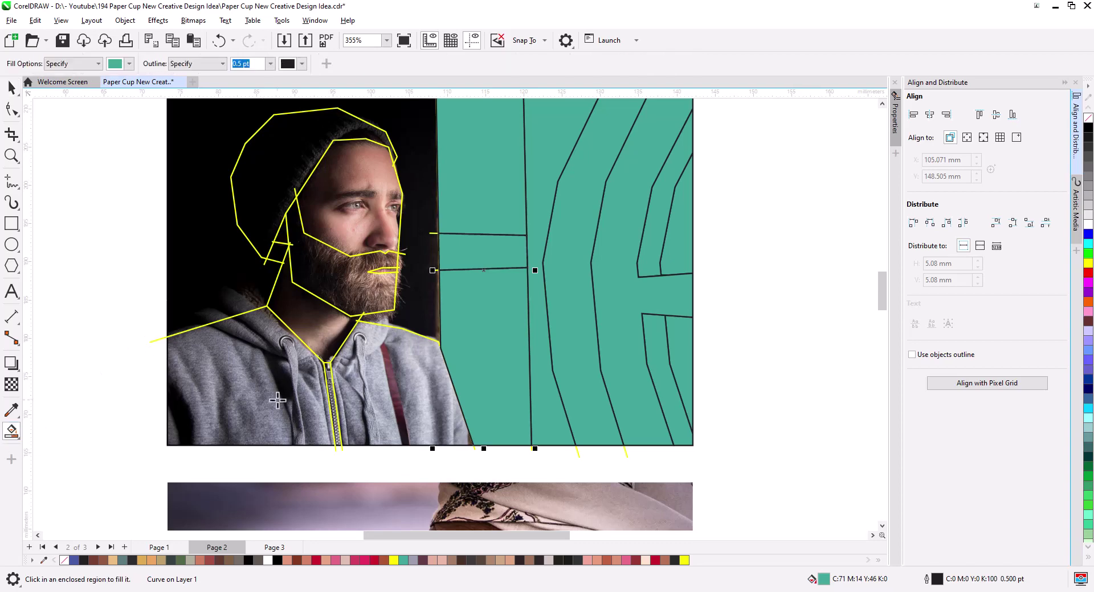
click(245, 387)
click(335, 414)
- Draw two straight dividing lines, one from hat through cheek to beard, one into the neck
key(F5)
scroll(342, 268, up, 3)
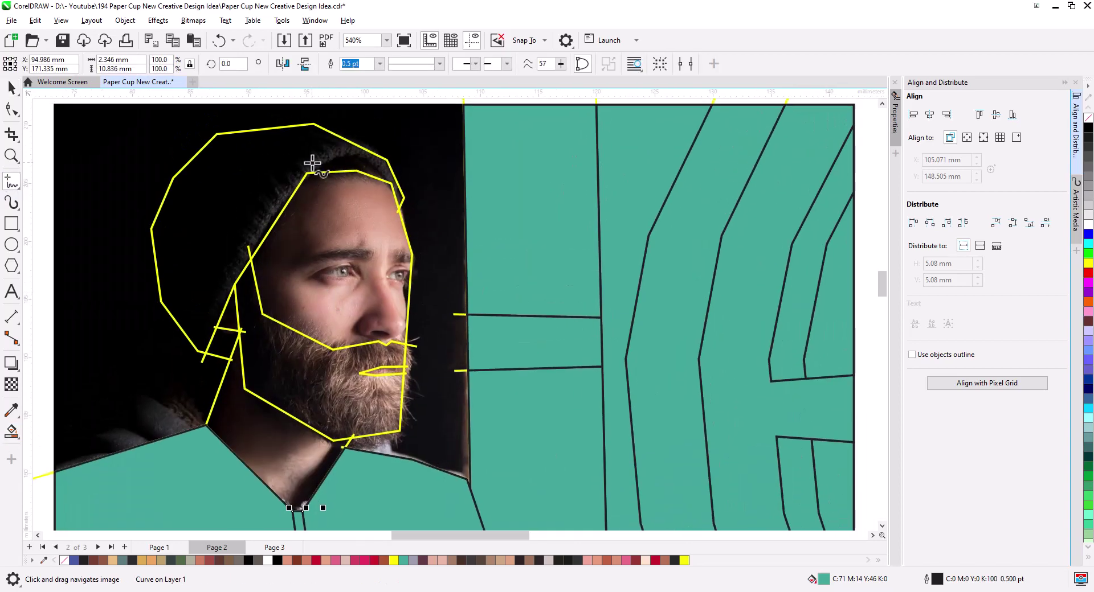
click(313, 160)
click(295, 273)
double_click(308, 346)
scroll(308, 345, up, 1)
click(330, 354)
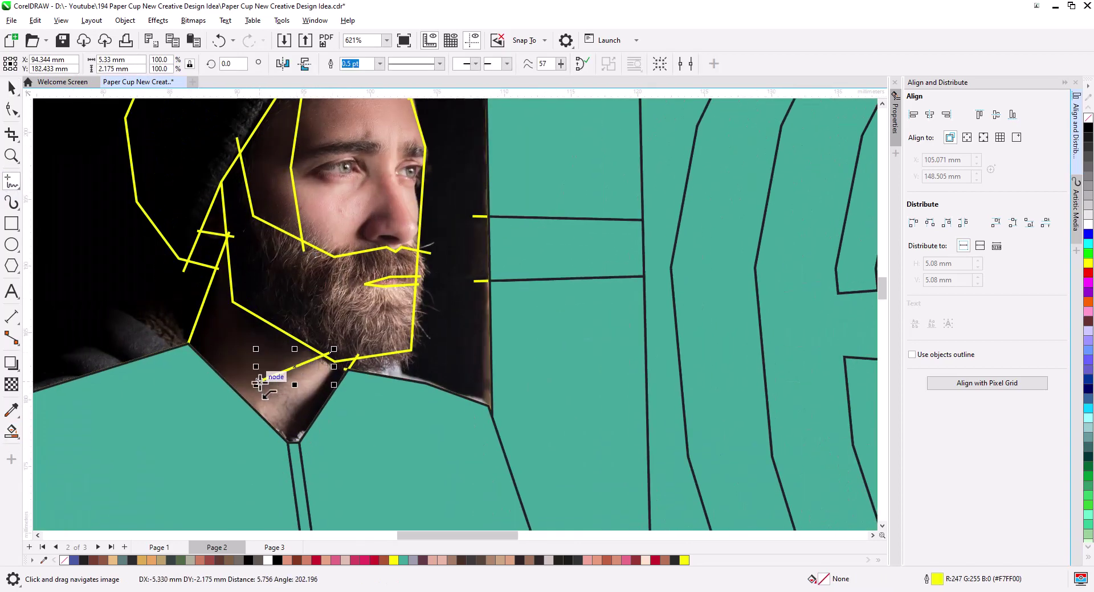
click(259, 382)
double_click(228, 427)
- Fill the neck, chin, face, beard and mouth regions teal
click(298, 405)
click(268, 171)
click(228, 331)
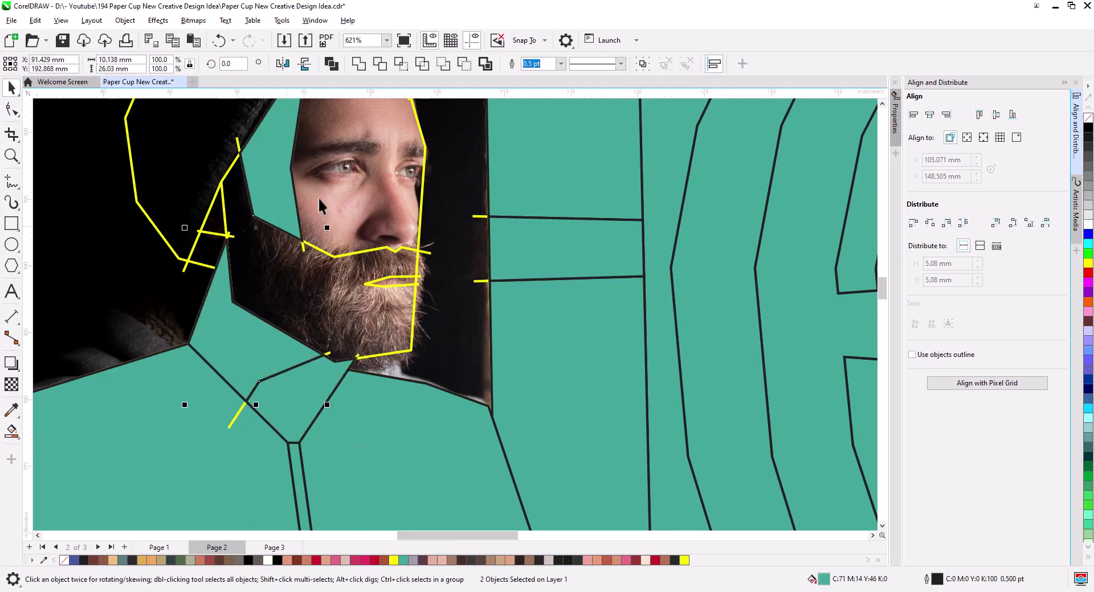
click(327, 215)
key(space)
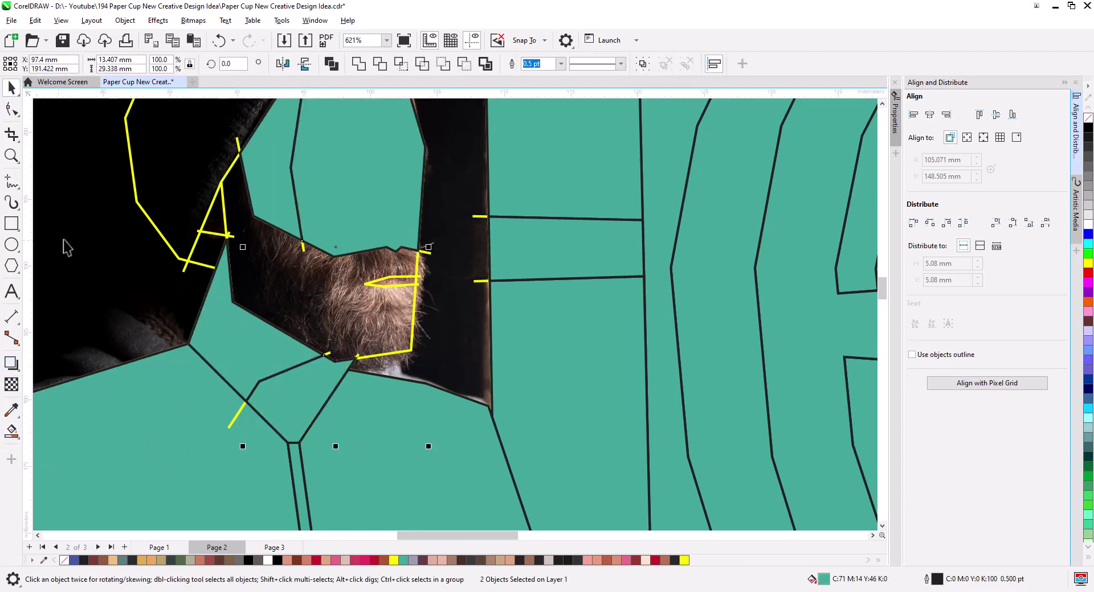
key(space)
click(319, 302)
click(393, 282)
- Fill the hood, the small triangle near the ear and the dark left background teal
drag(288, 275, 419, 411)
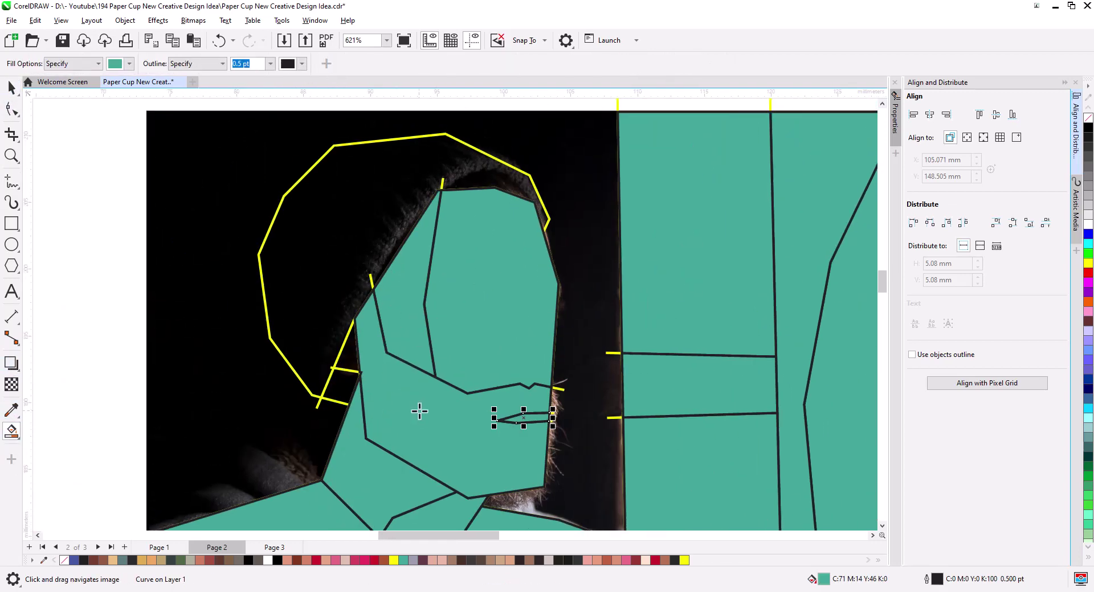
click(342, 387)
key(space)
key(space)
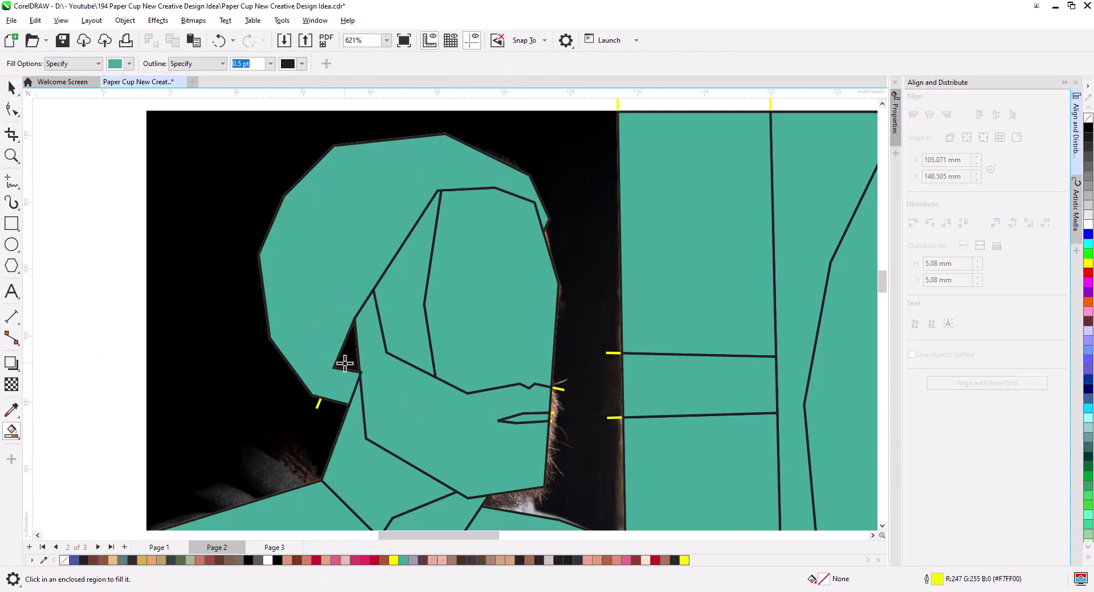
click(344, 362)
key(space)
key(Escape)
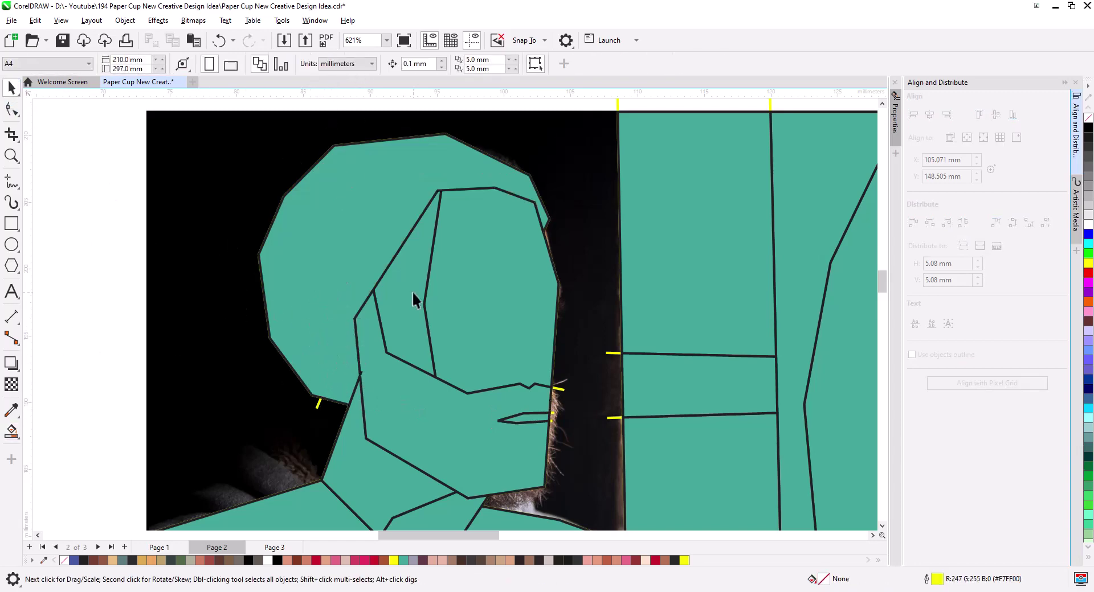
scroll(412, 292, down, 2)
scroll(388, 316, down, 1)
key(space)
click(227, 329)
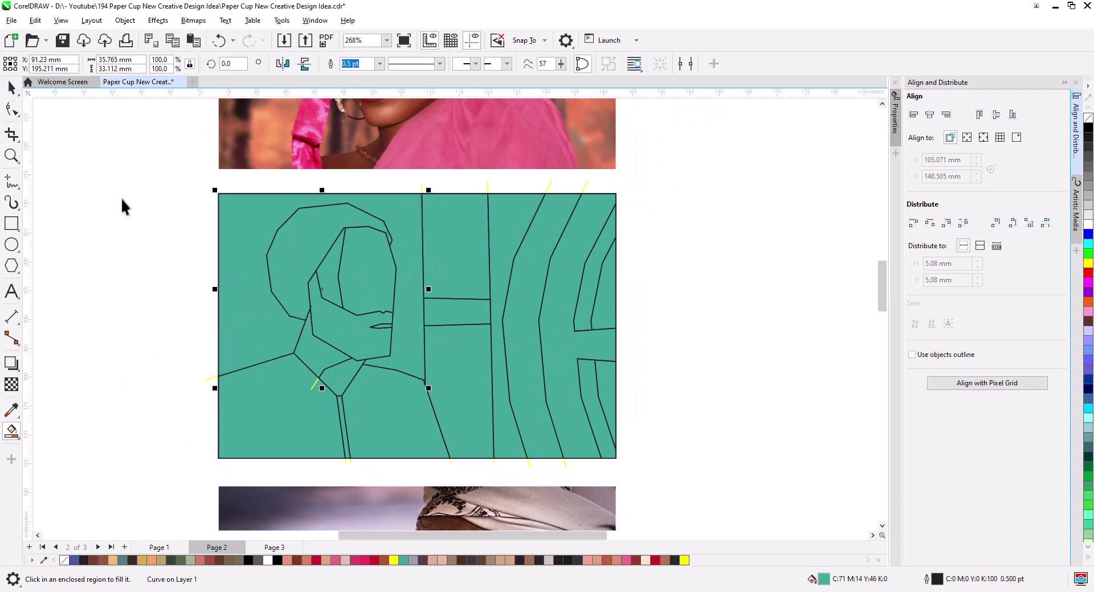
key(space)
key(Page_Down)
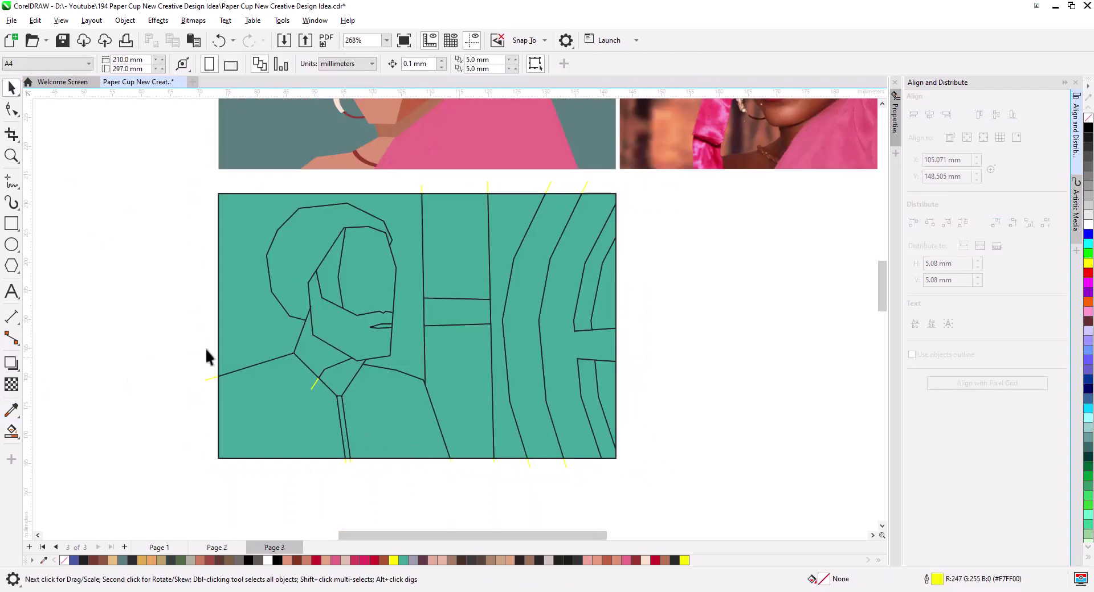
- Delete the frame rectangle and stray yellow guide lines, keeping the teal background fill
key(ctrl+a)
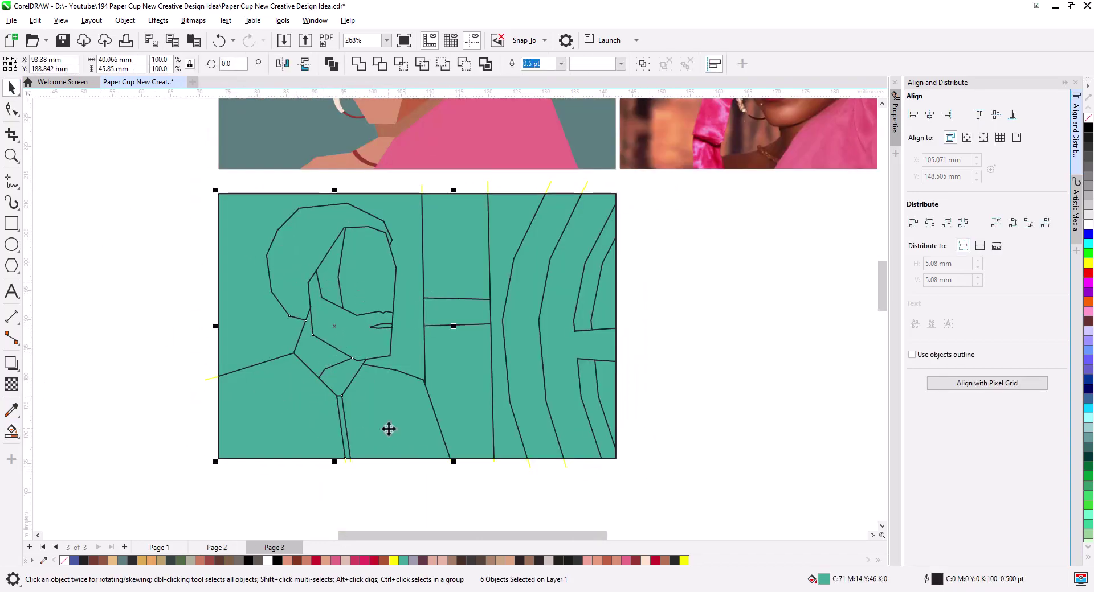
key(Delete)
click(410, 364)
key(Delete)
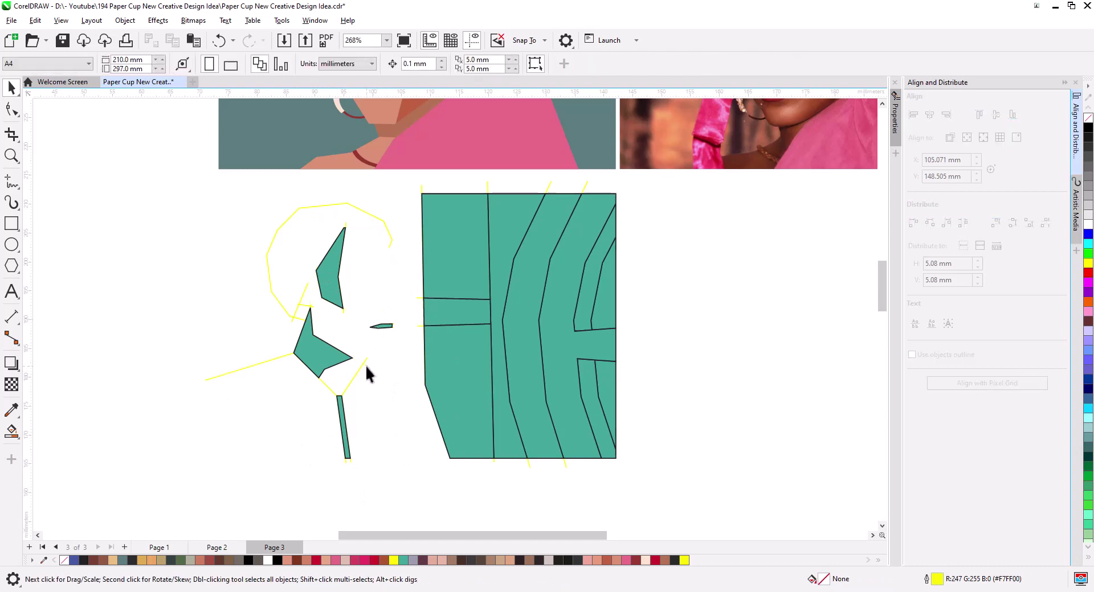
click(299, 321)
key(Delete)
drag(161, 320, 313, 418)
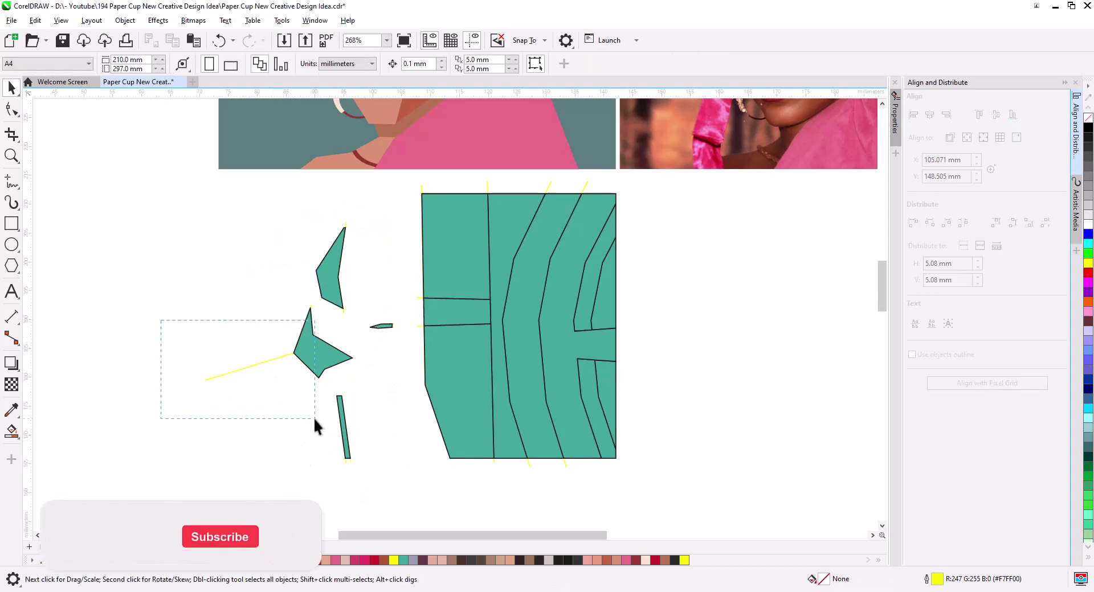
key(Delete)
key(ctrl+z)
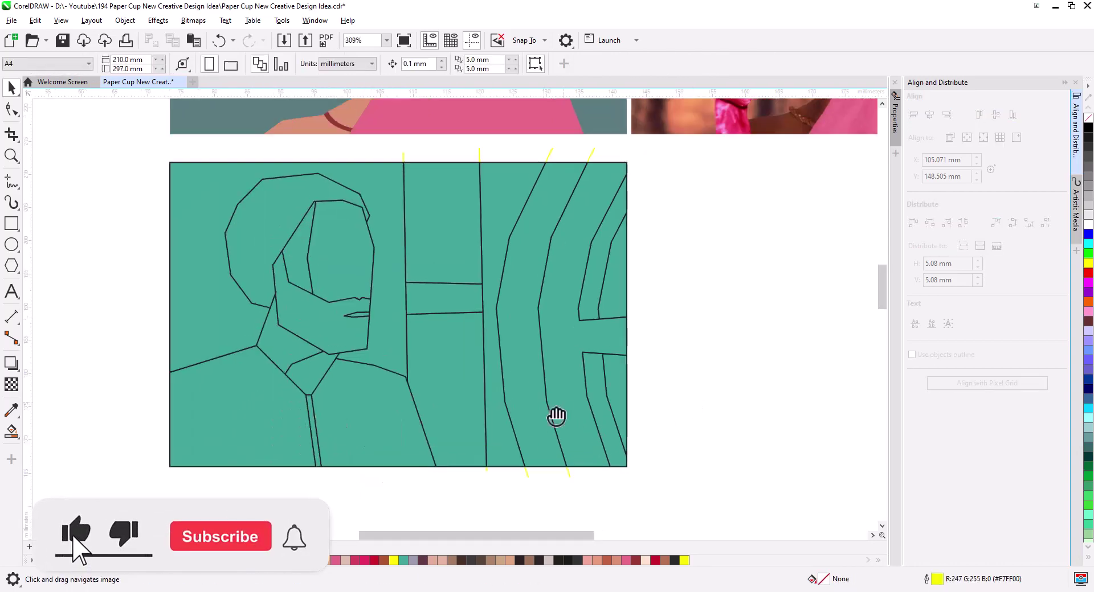
- Select the bearded-man reference photo to reposition it
drag(557, 420, 502, 432)
click(318, 319)
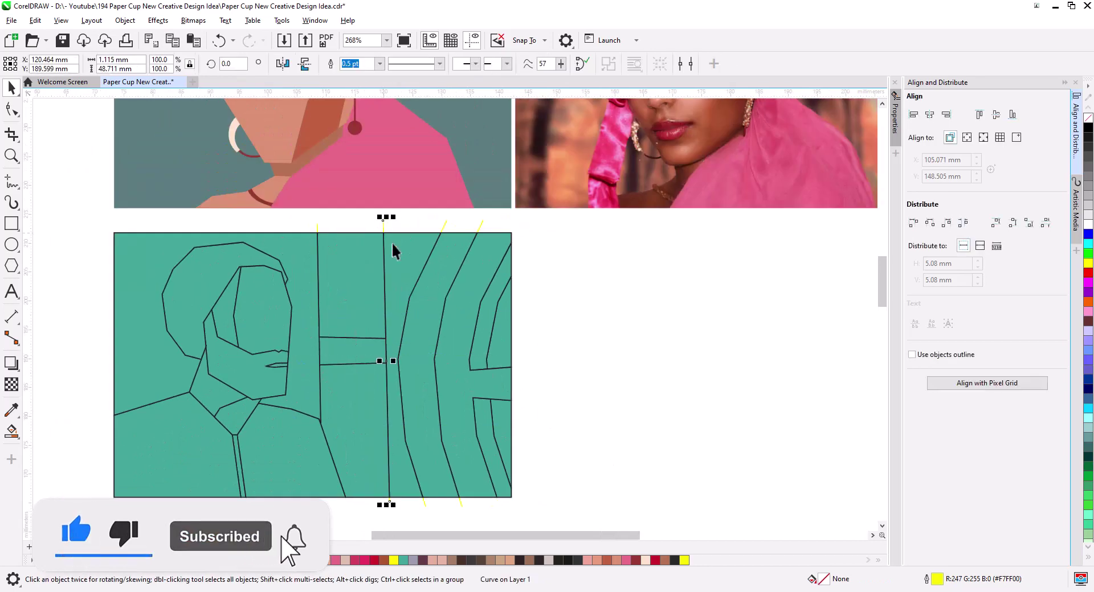
scroll(268, 393, down, 2)
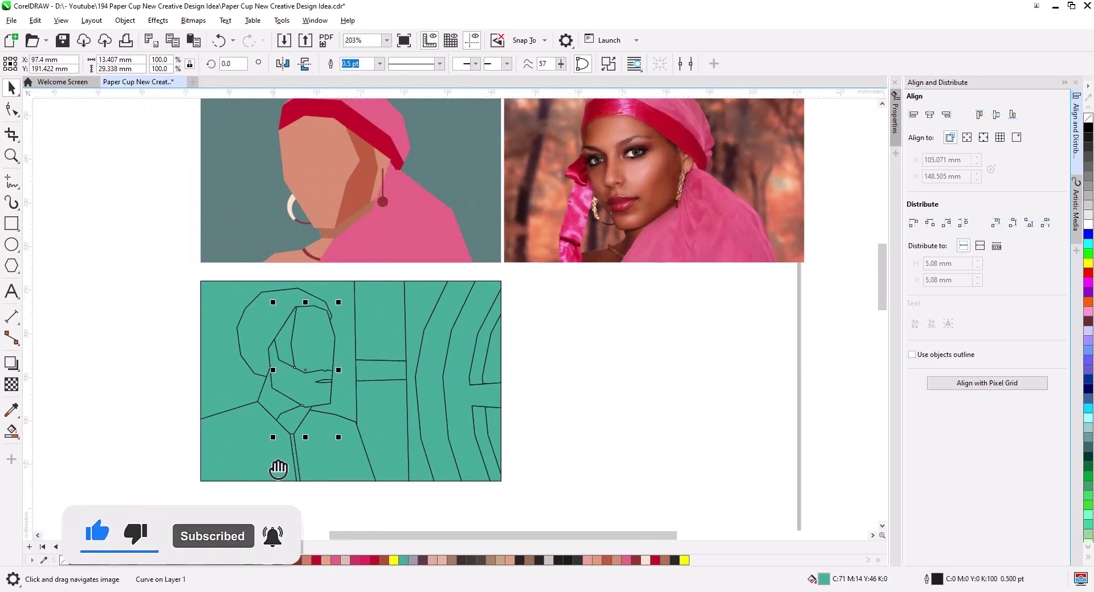
scroll(342, 399, right, 3)
click(399, 371)
click(274, 548)
- Place the photo beside the artwork and colour the face and neck with sampled skin tones
drag(355, 416, 664, 415)
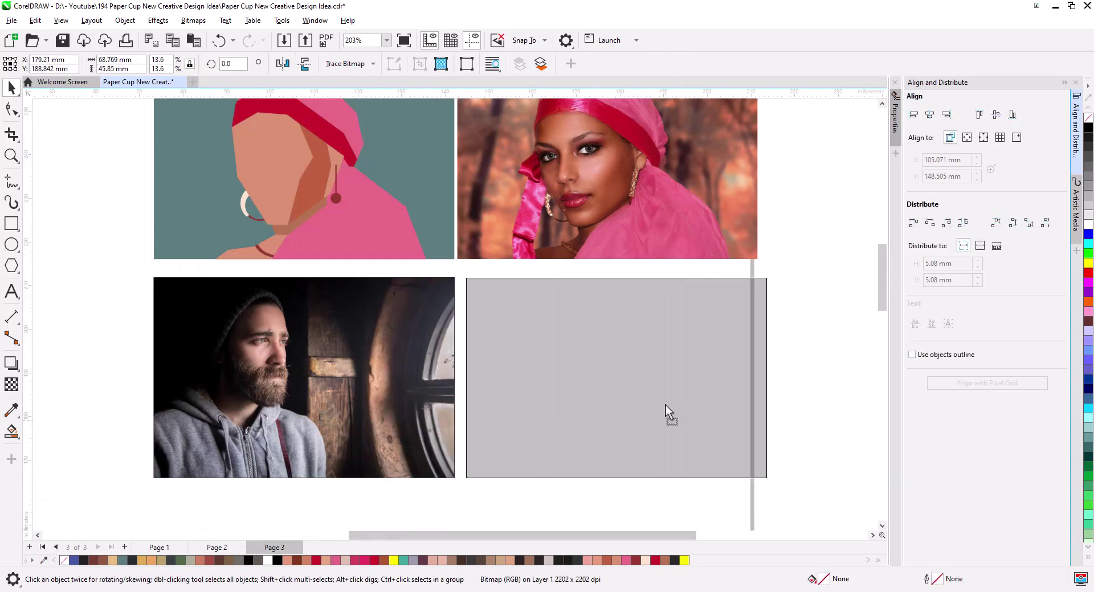
scroll(590, 412, up, 1)
click(11, 413)
click(576, 366)
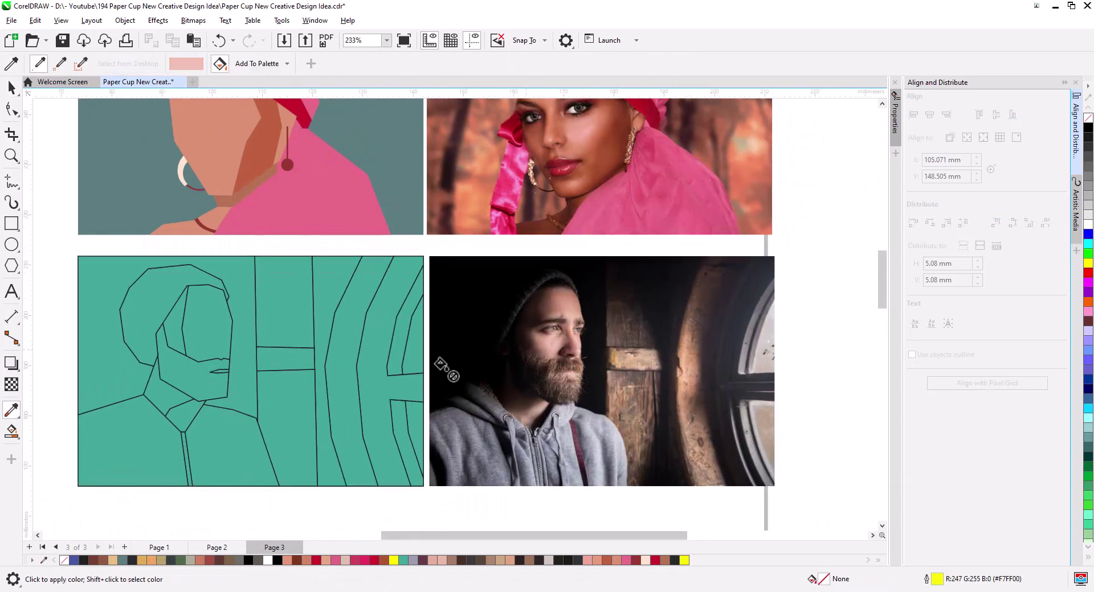
click(541, 332)
click(163, 393)
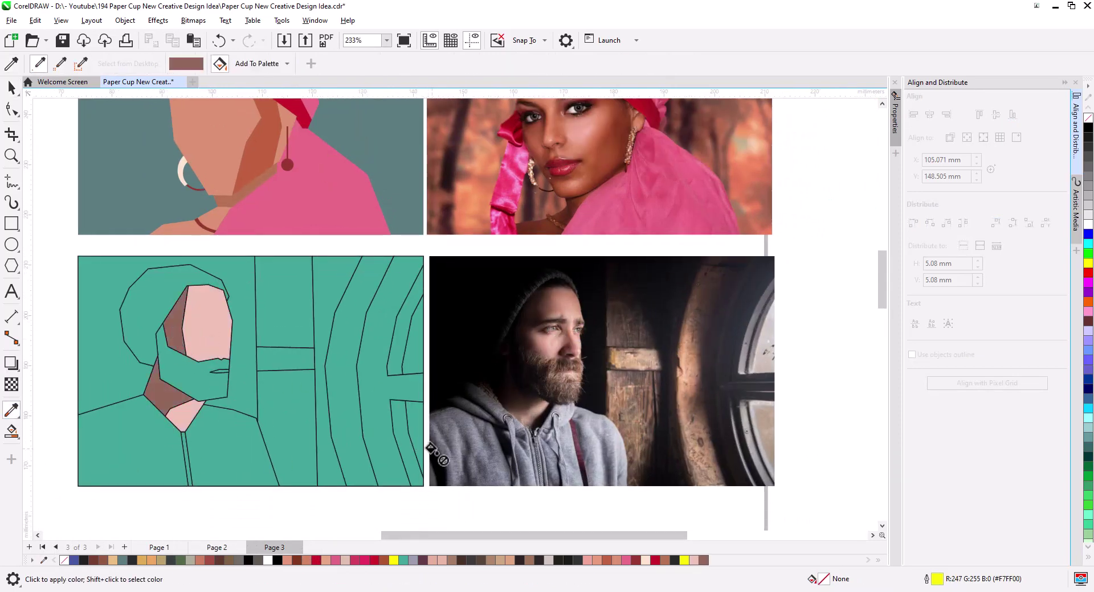
- Fill the beard with the photo's brown and the hair with the dark hat colour
click(551, 358)
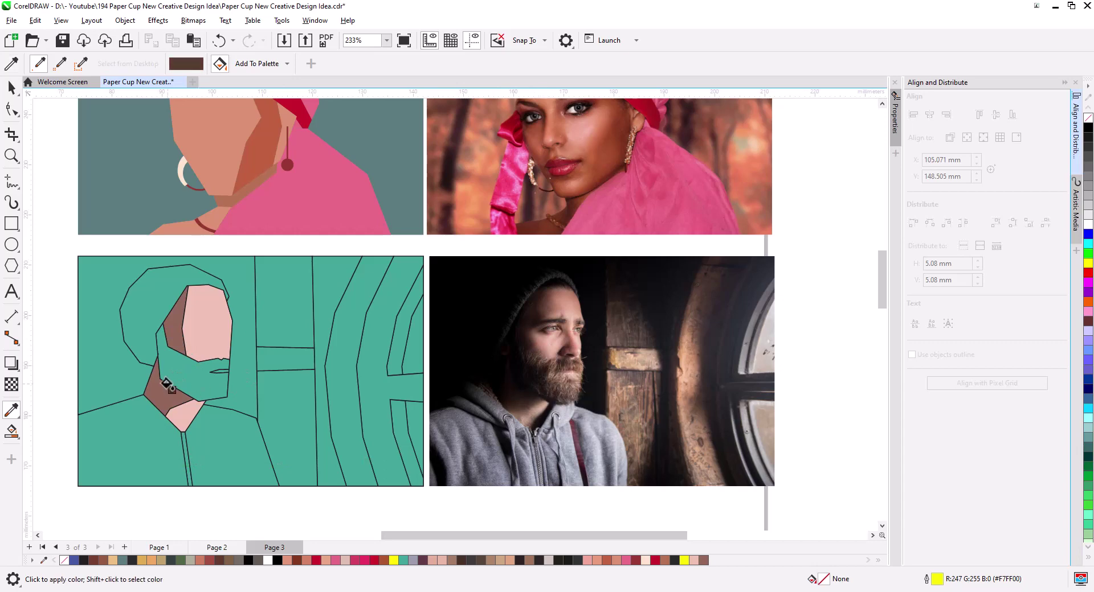
click(182, 376)
shift+click(552, 276)
click(157, 310)
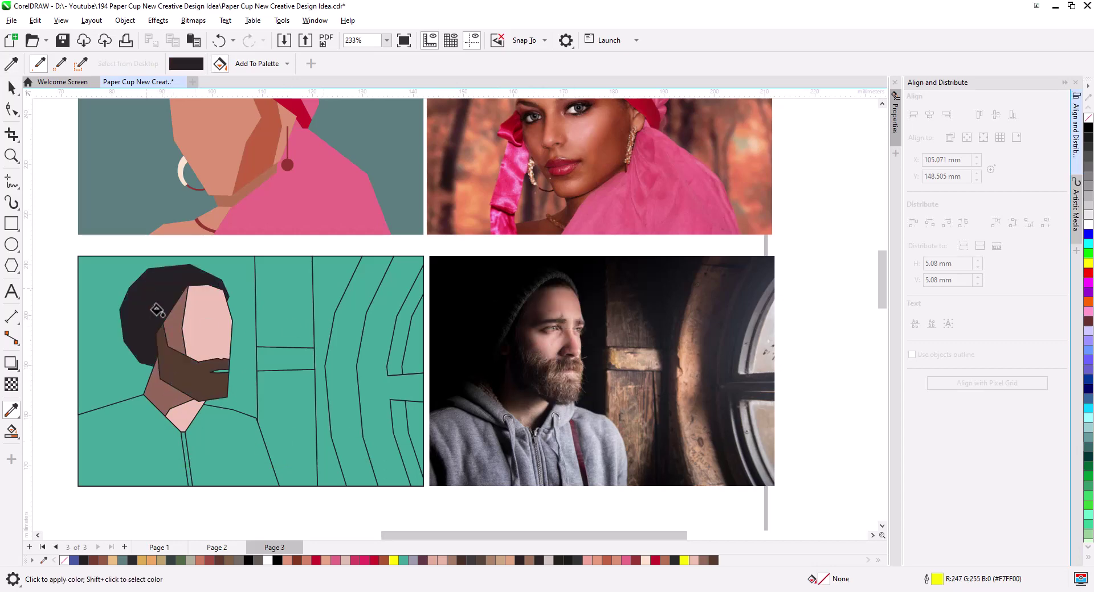
- Colour the two shirt shapes with greys sampled from the hoodie
shift+click(468, 436)
click(149, 449)
click(228, 450)
shift+click(593, 436)
click(228, 450)
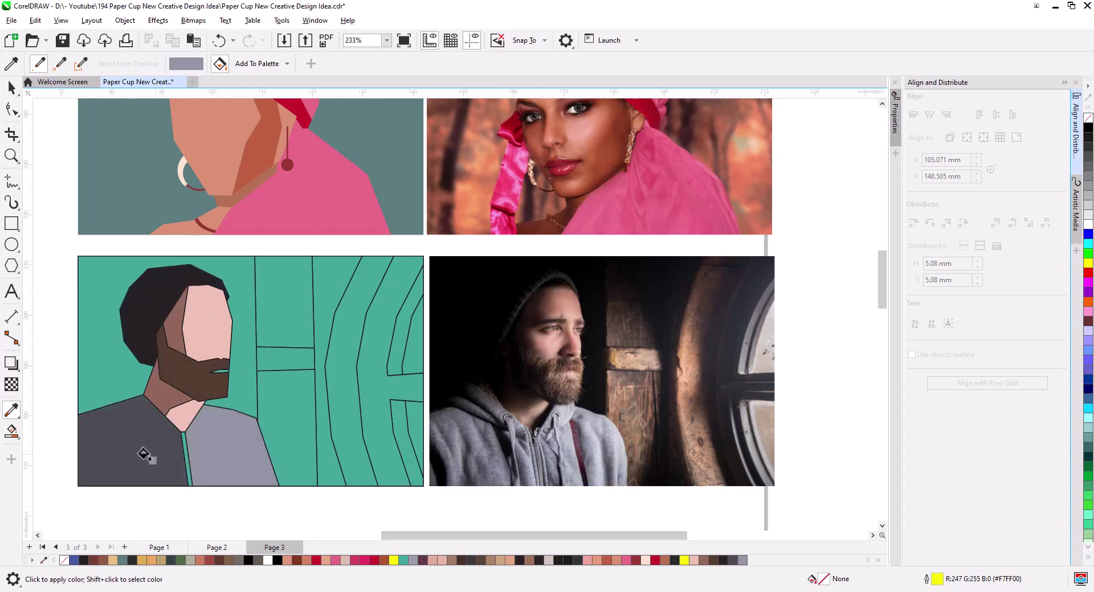
click(147, 454)
scroll(259, 472, up, 5)
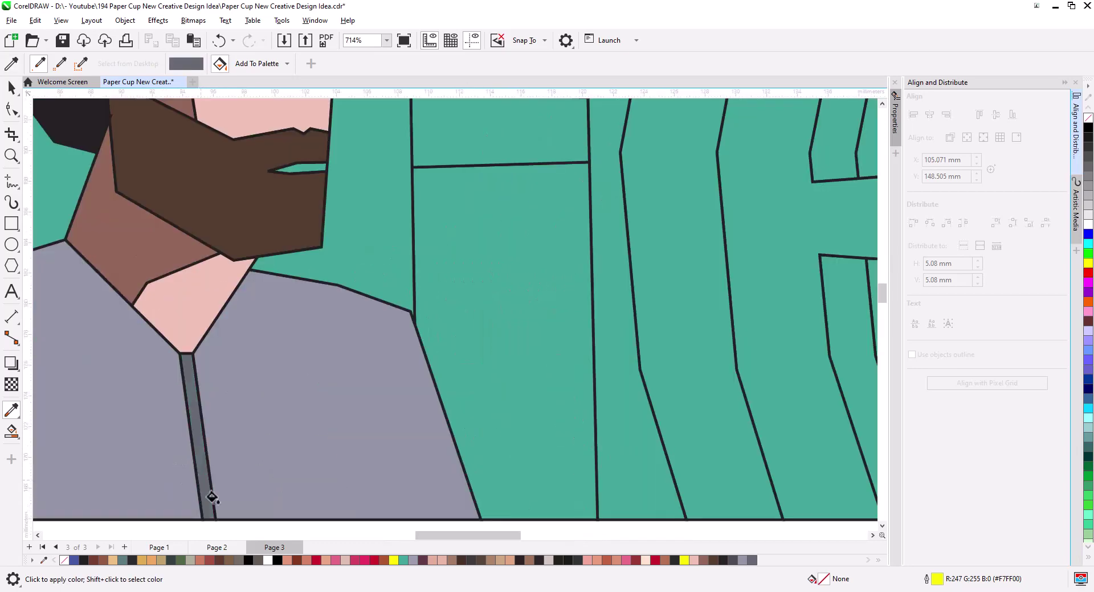
scroll(210, 500, down, 5)
scroll(651, 326, up, 1)
- Fill the background column dark brown, a crossing band tan and the curved band salmon
shift+click(651, 327)
click(253, 314)
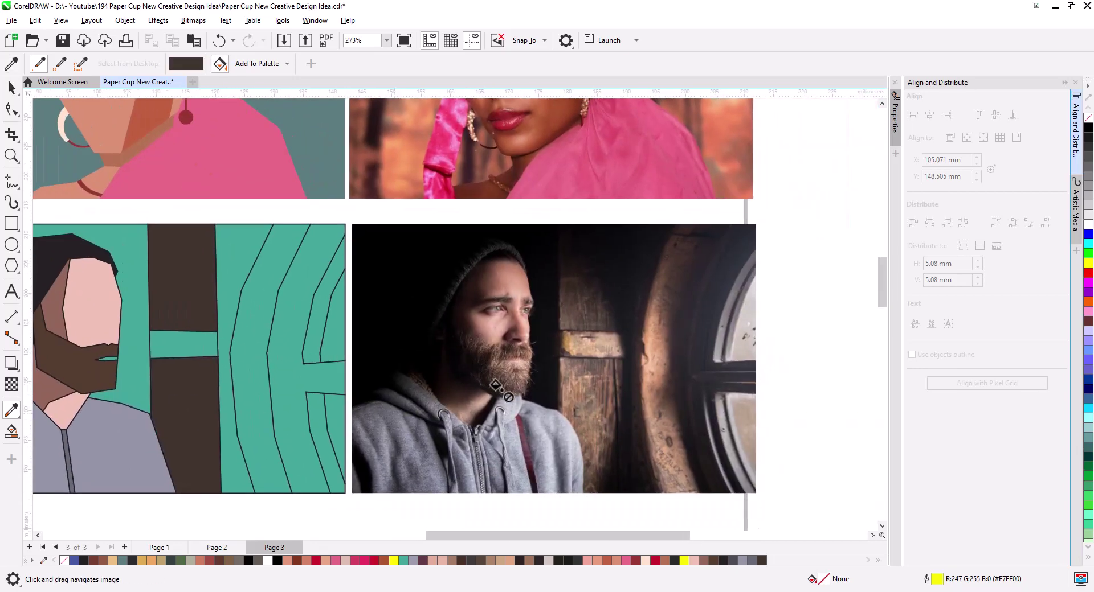
shift+click(595, 339)
click(182, 345)
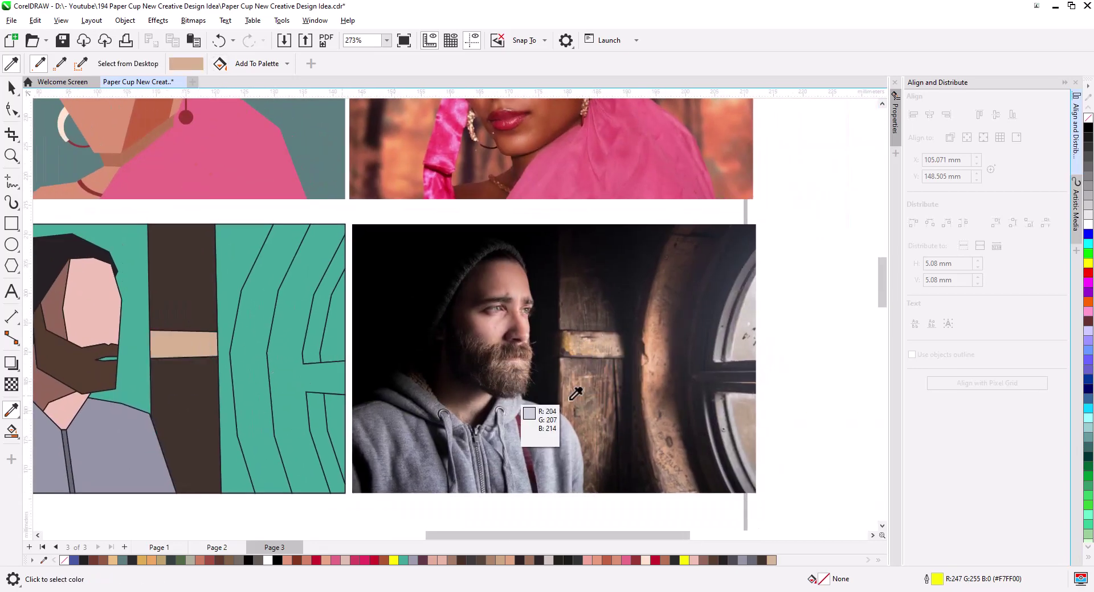
shift+click(652, 296)
click(225, 399)
shift+click(661, 353)
click(250, 371)
- Colour the right-edge strips light grey, taupe and near-black from the window area
shift+click(743, 342)
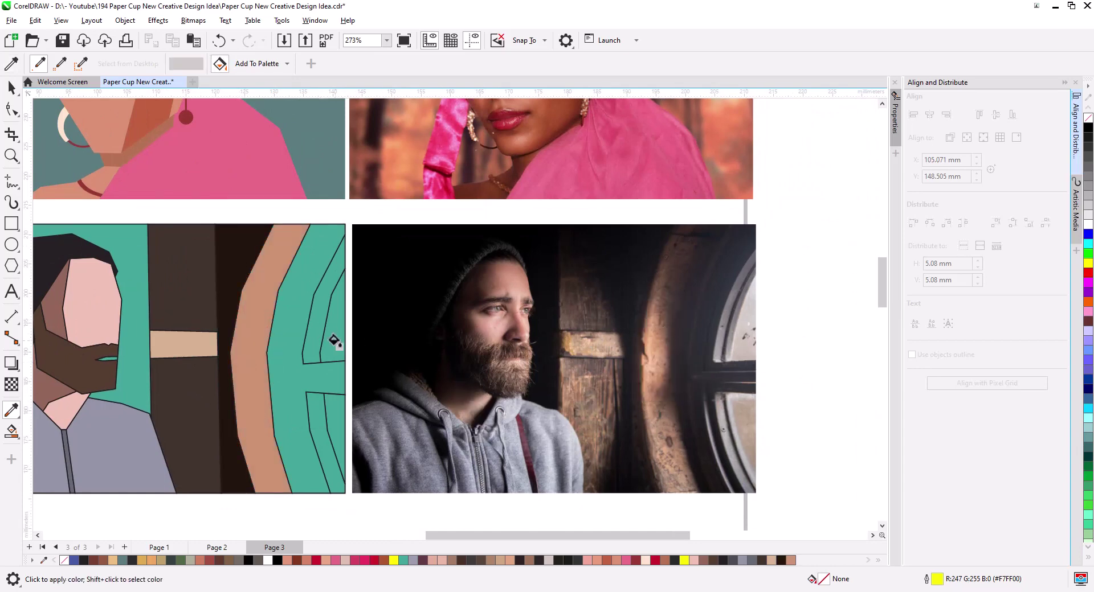
click(335, 341)
shift+click(732, 366)
click(316, 432)
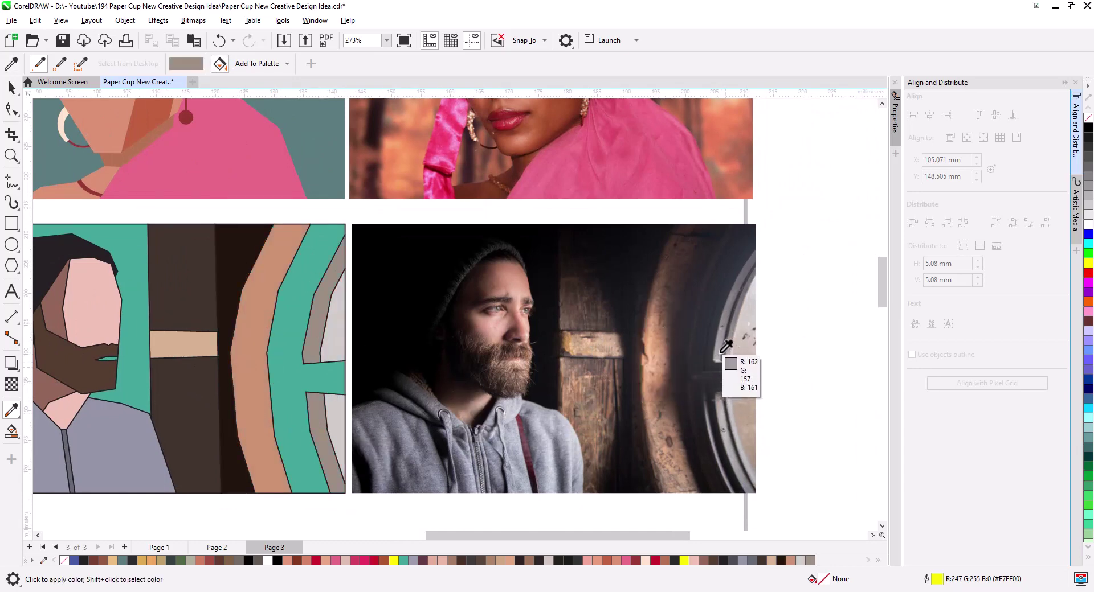
shift+click(727, 359)
click(324, 450)
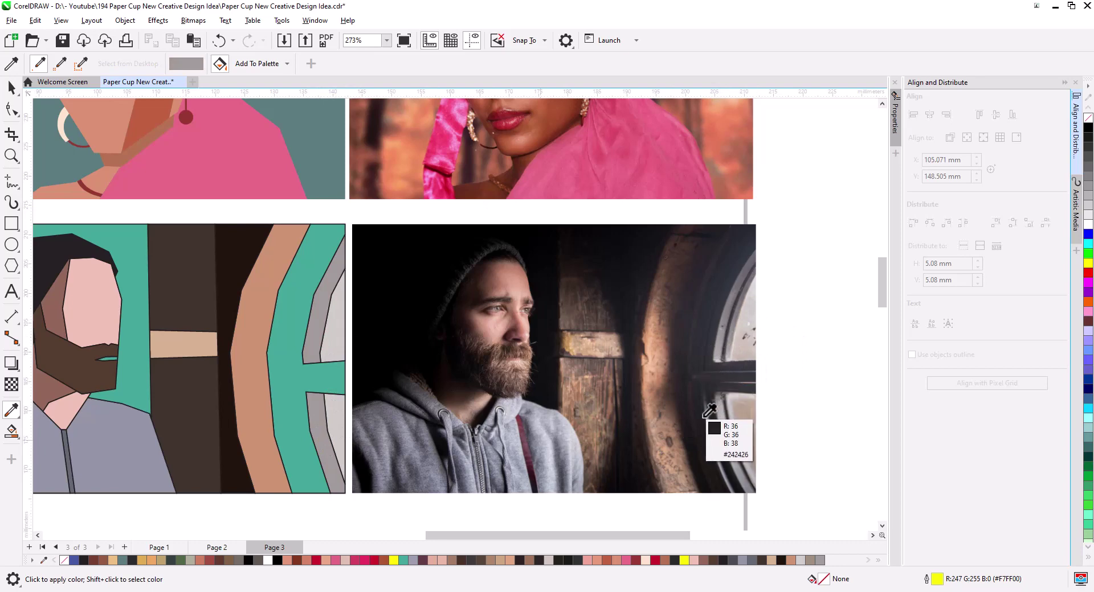
shift+click(703, 378)
click(297, 450)
scroll(317, 454, down, 2)
scroll(347, 408, up, 1)
- Fill the teal background shape dark from the colour palette
click(11, 87)
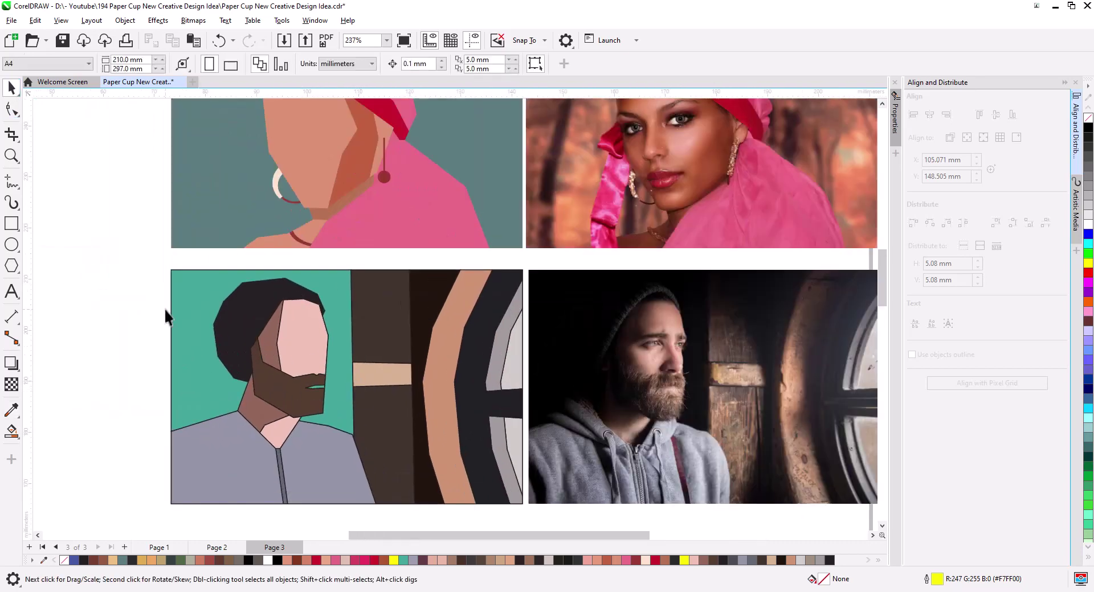
click(175, 310)
click(132, 560)
click(147, 272)
- Check the beard shape inside the portrait group, then go to page 2
click(311, 376)
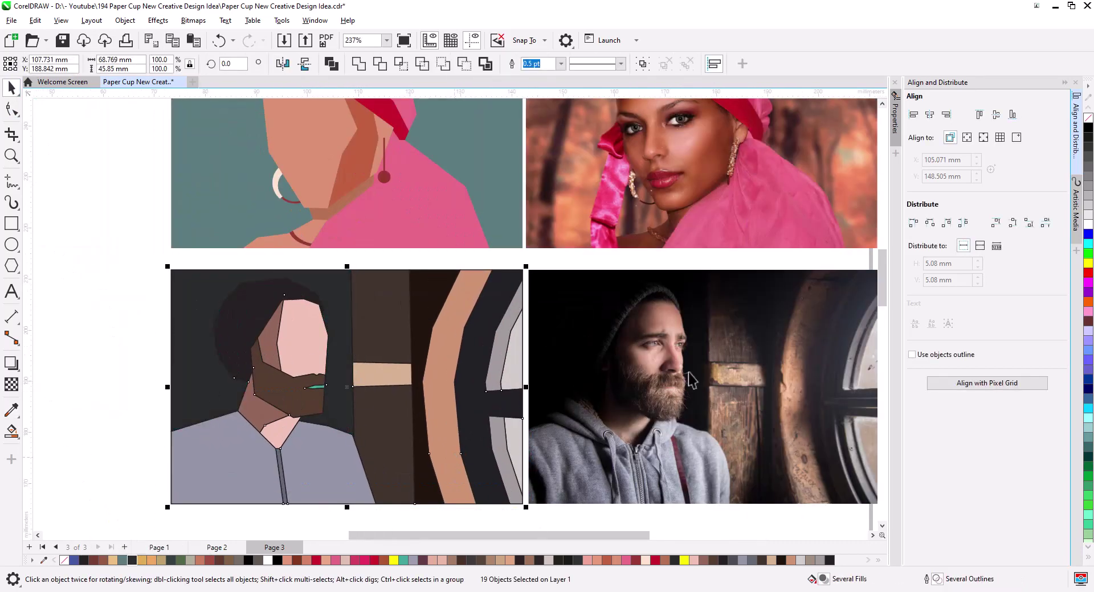
ctrl+click(310, 376)
scroll(317, 370, up, 5)
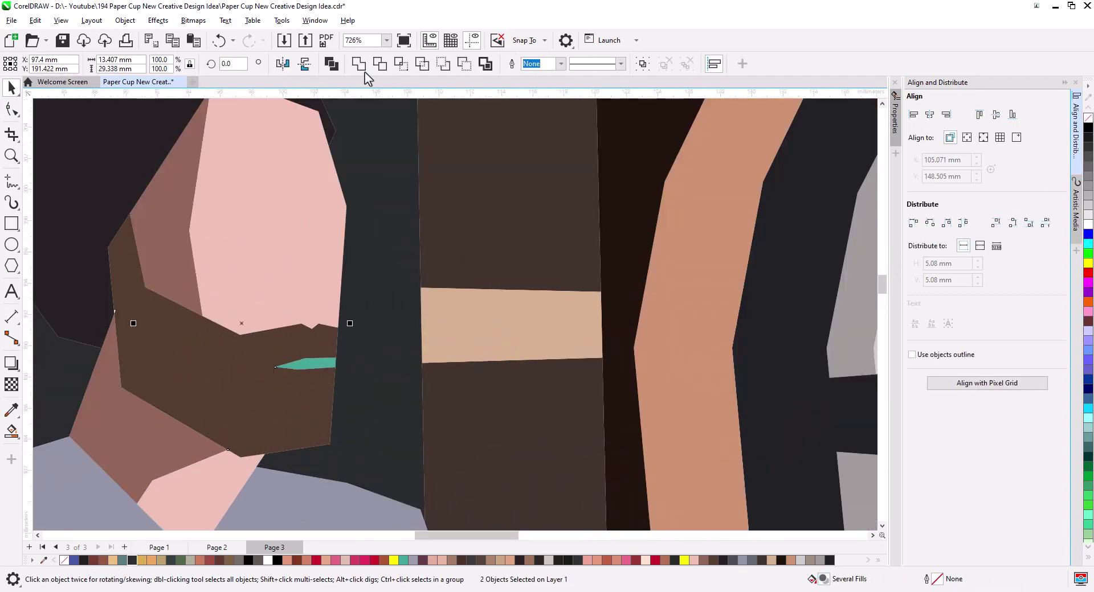
scroll(317, 370, down, 4)
scroll(285, 376, down, 3)
key(Escape)
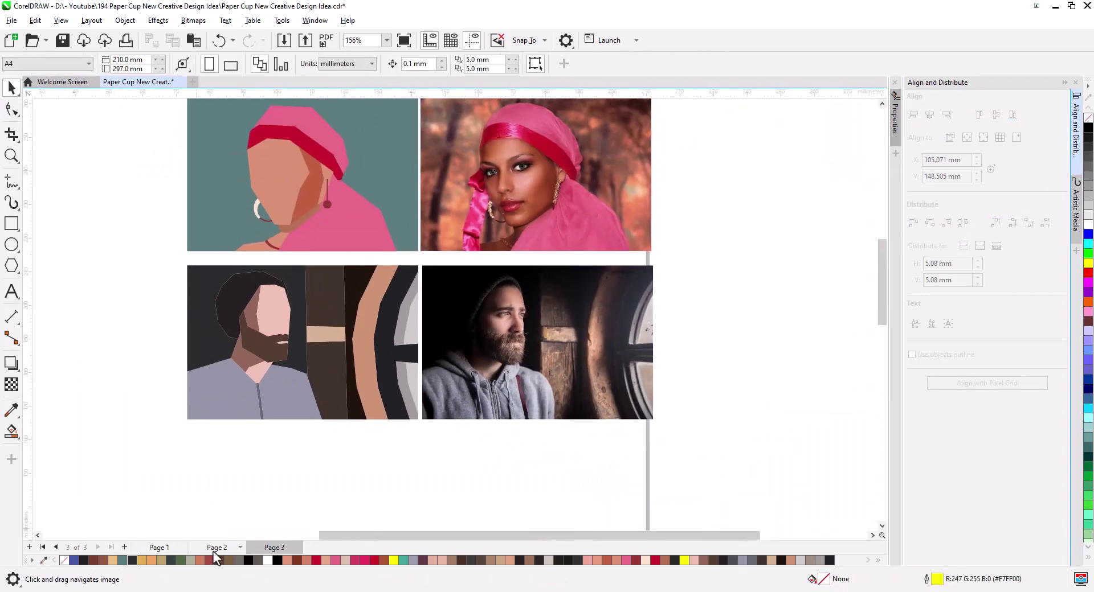
click(216, 547)
- On page 2, draw a rectangle frame over the old man photo
scroll(345, 399, up, 4)
right_click(476, 169)
key(Escape)
key(F6)
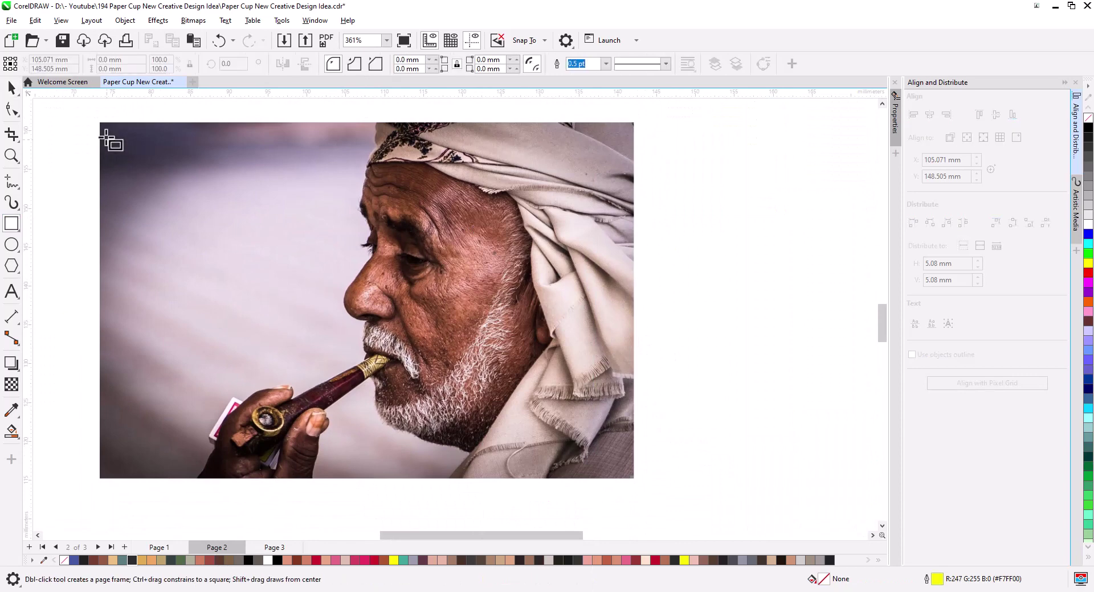
drag(104, 136, 642, 486)
click(11, 87)
scroll(434, 215, up, 1)
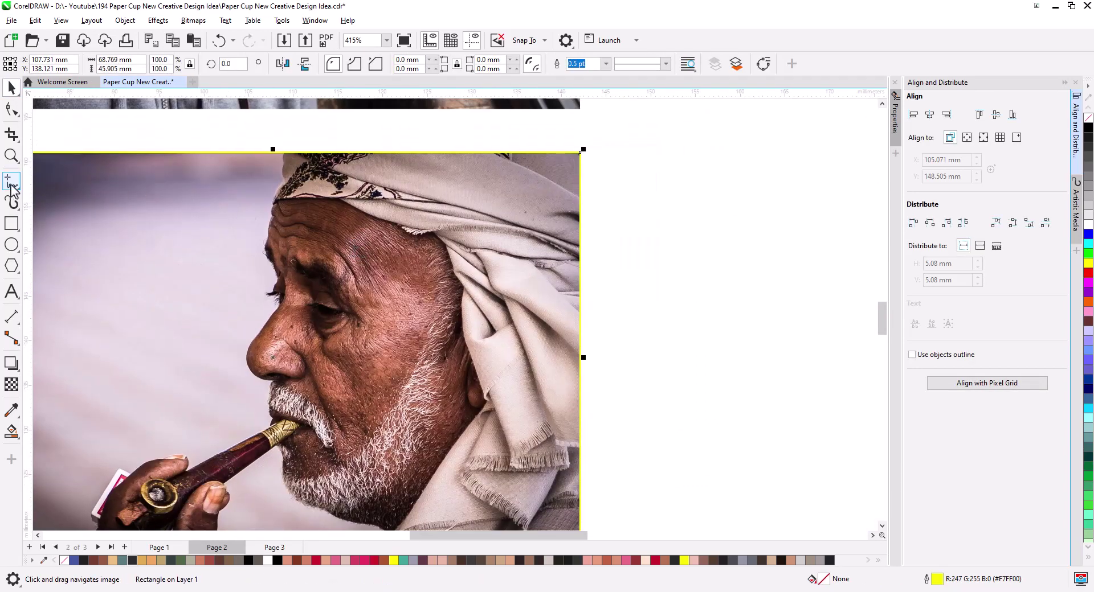
- Trace a straight-line outline down the turban's side and along the neck
click(12, 182)
click(283, 153)
click(282, 175)
click(272, 201)
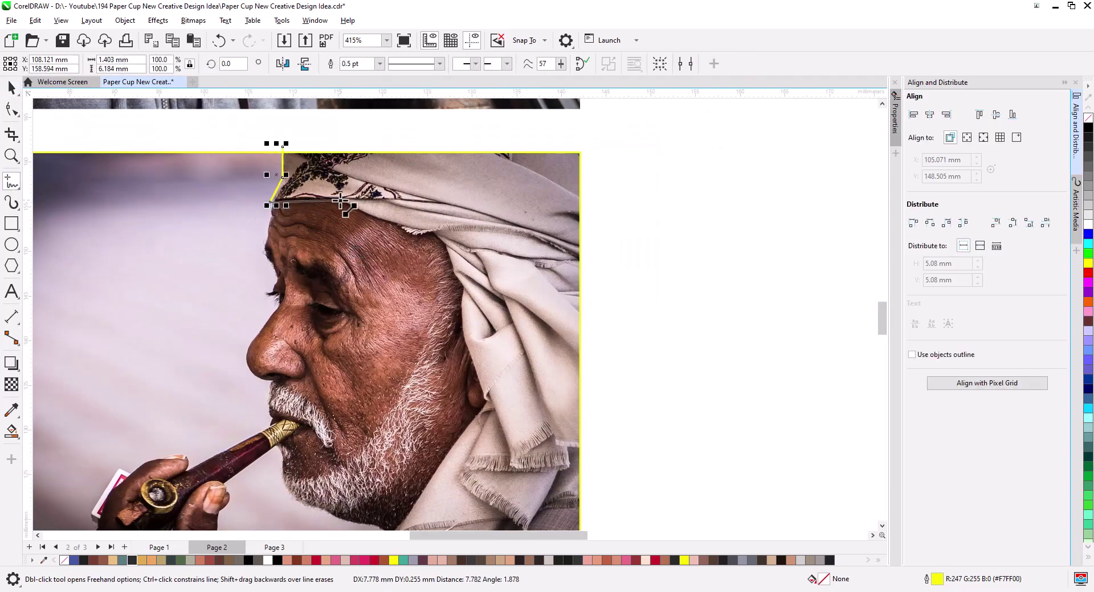
click(446, 240)
click(485, 394)
- Continue the outline along the photo's bottom and back up across the turban
scroll(484, 393, down, 2)
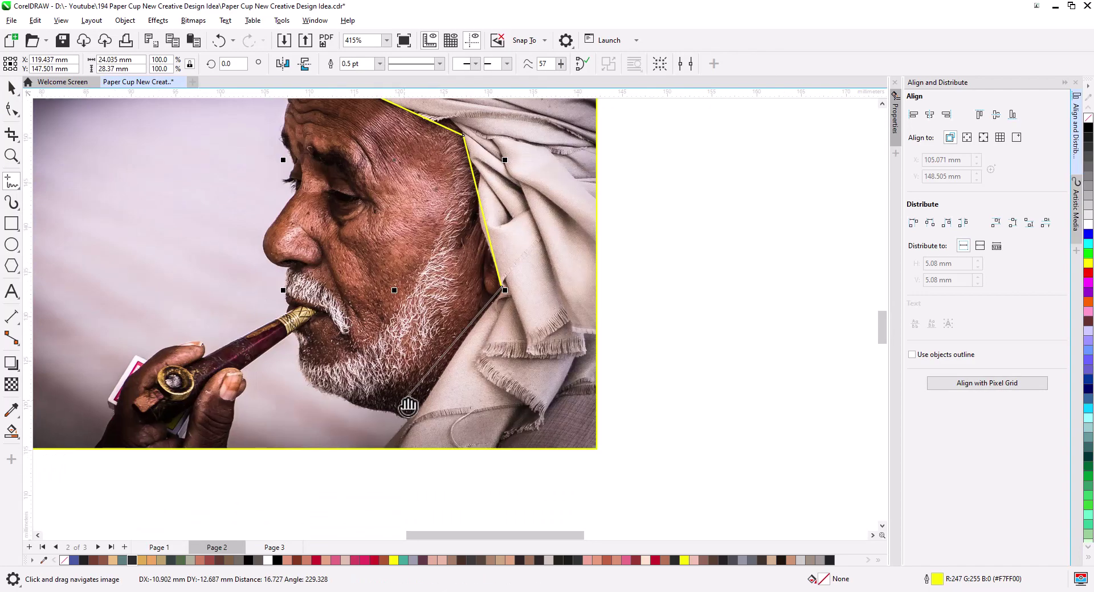
click(367, 465)
click(525, 409)
click(625, 383)
scroll(625, 384, up, 2)
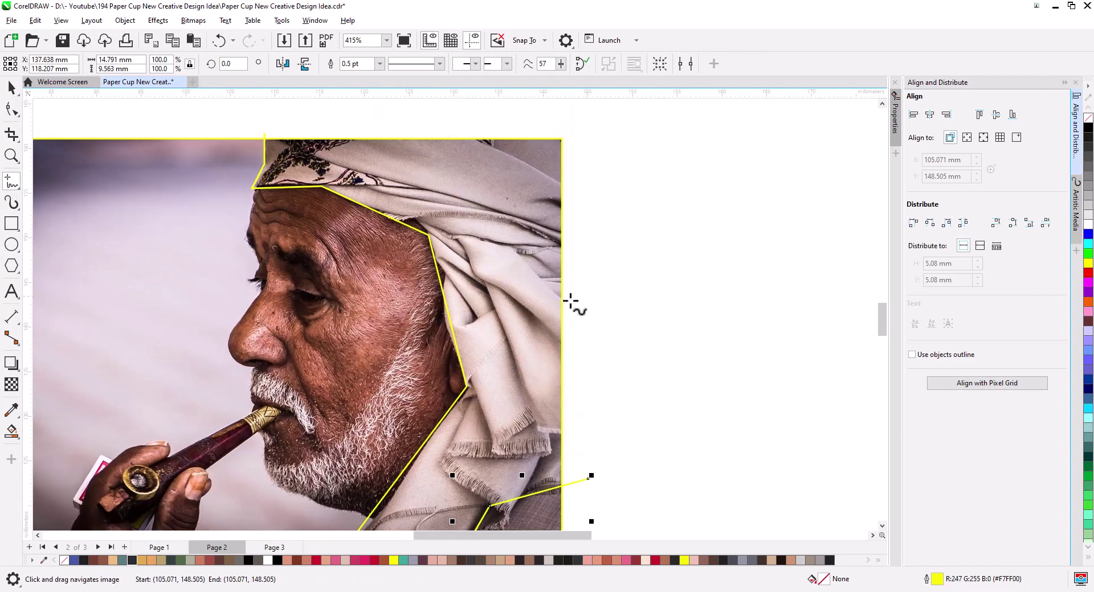
click(584, 240)
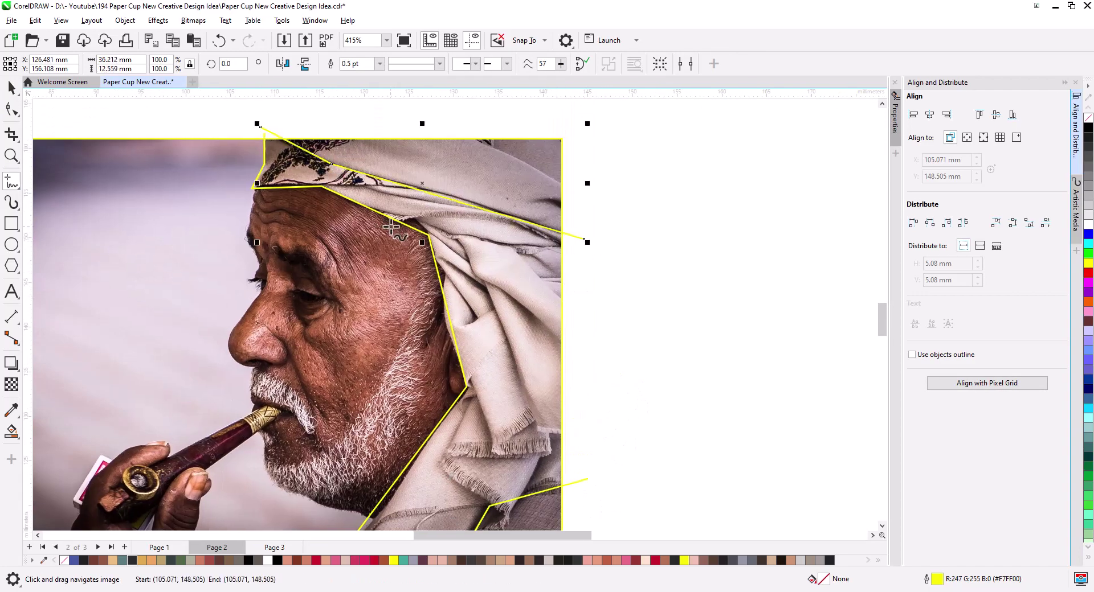
- Add straight-line traces along the turban folds, shoulder fold and neck fold
click(511, 211)
click(579, 244)
scroll(606, 357, down, 1)
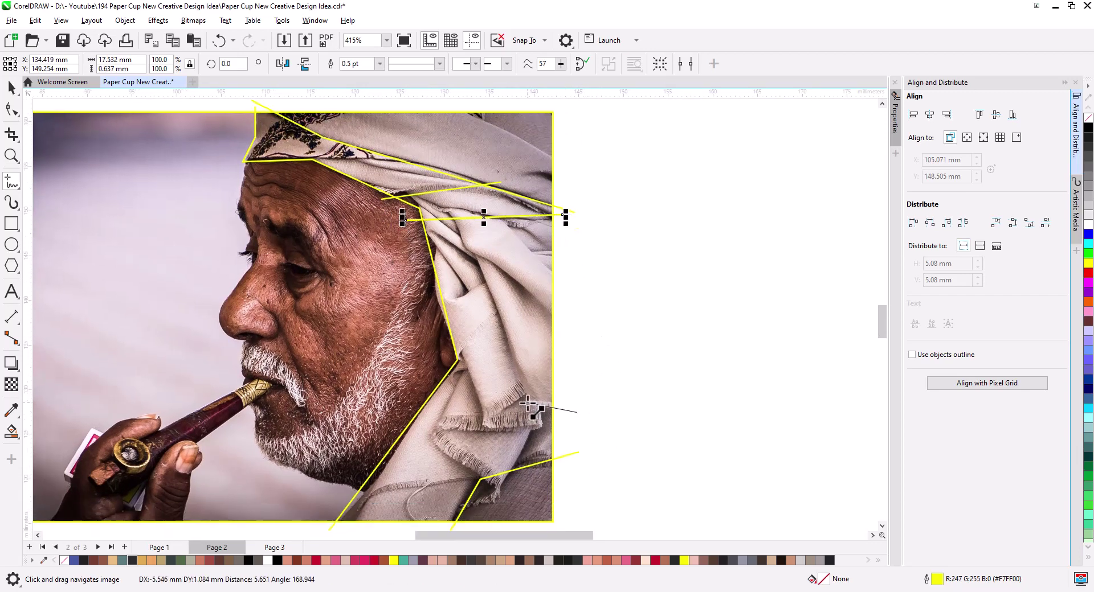
click(526, 401)
drag(527, 402, 450, 203)
click(543, 429)
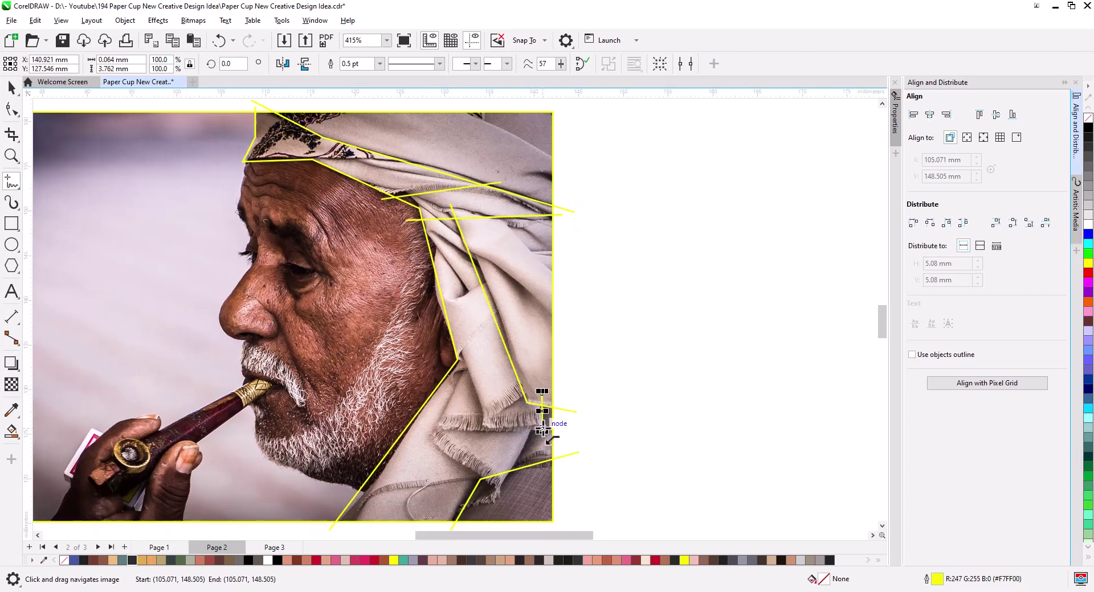
click(456, 359)
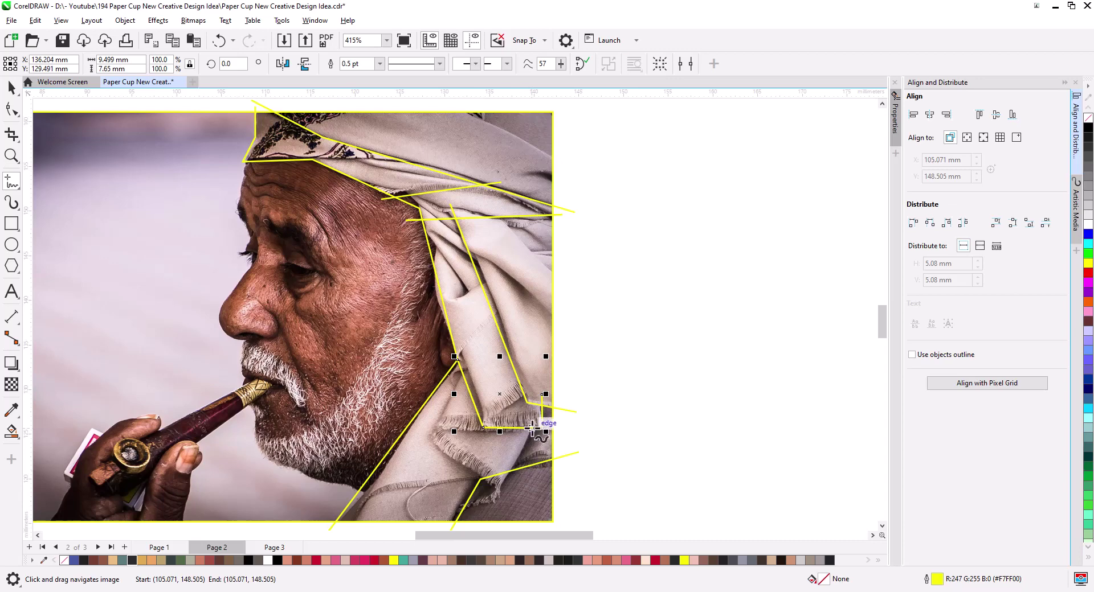
click(501, 486)
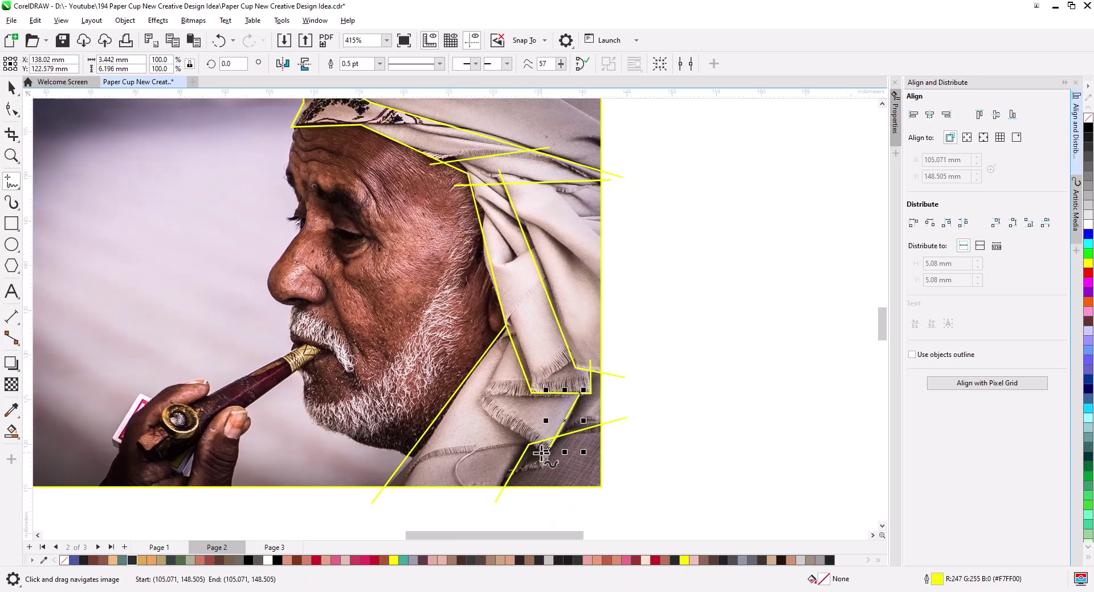
click(518, 322)
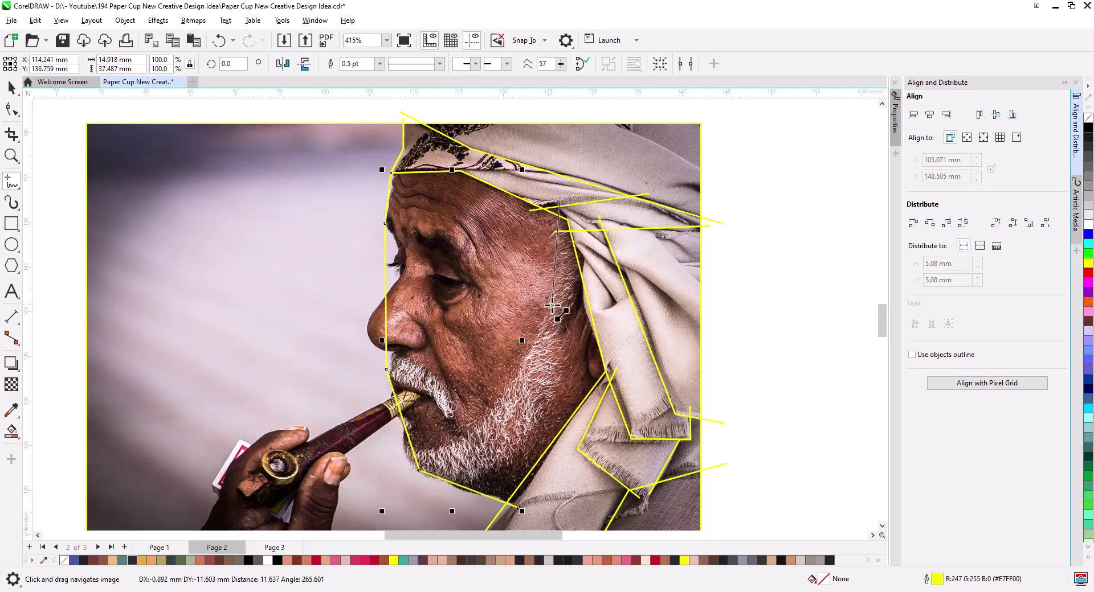
- Trace the jaw and cheek lines below the chin and beard
drag(448, 439, 400, 460)
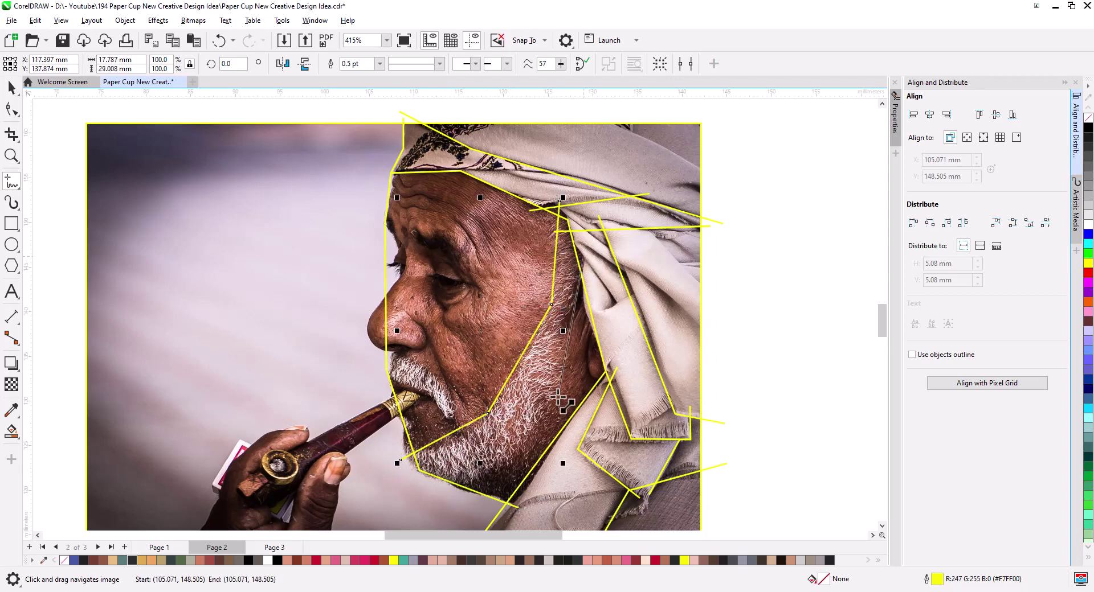
drag(558, 397, 551, 405)
drag(551, 405, 520, 461)
drag(477, 489, 444, 495)
mouse_move(379, 353)
mouse_down()
mouse_move(428, 372)
mouse_move(451, 417)
mouse_up()
- Trace a line along the pipe ending near the hand
scroll(455, 399, left, 3)
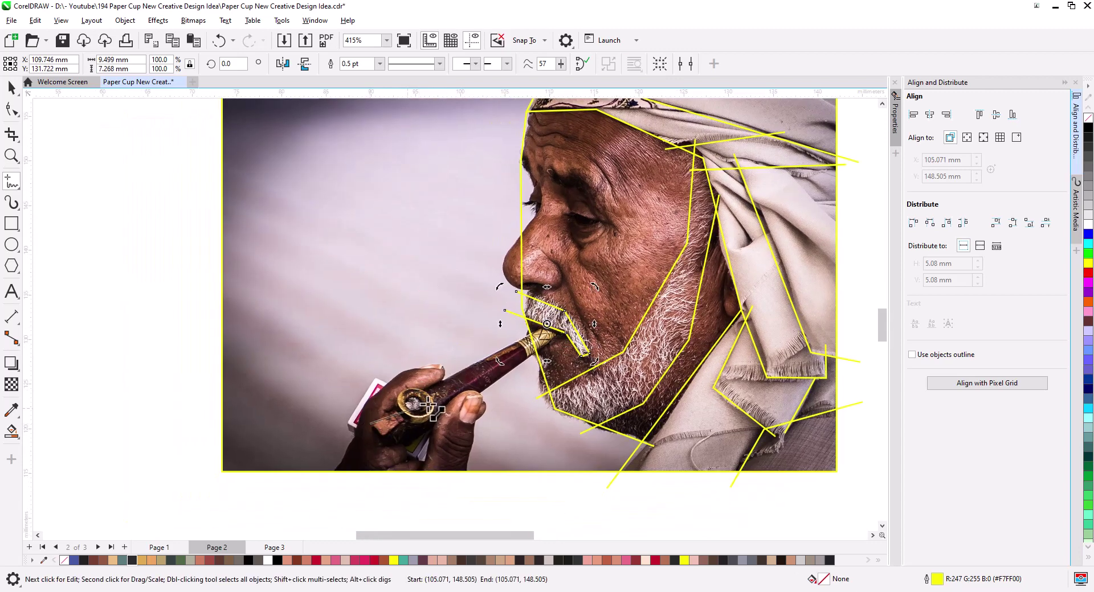
drag(559, 317, 368, 425)
scroll(374, 368, down, 2)
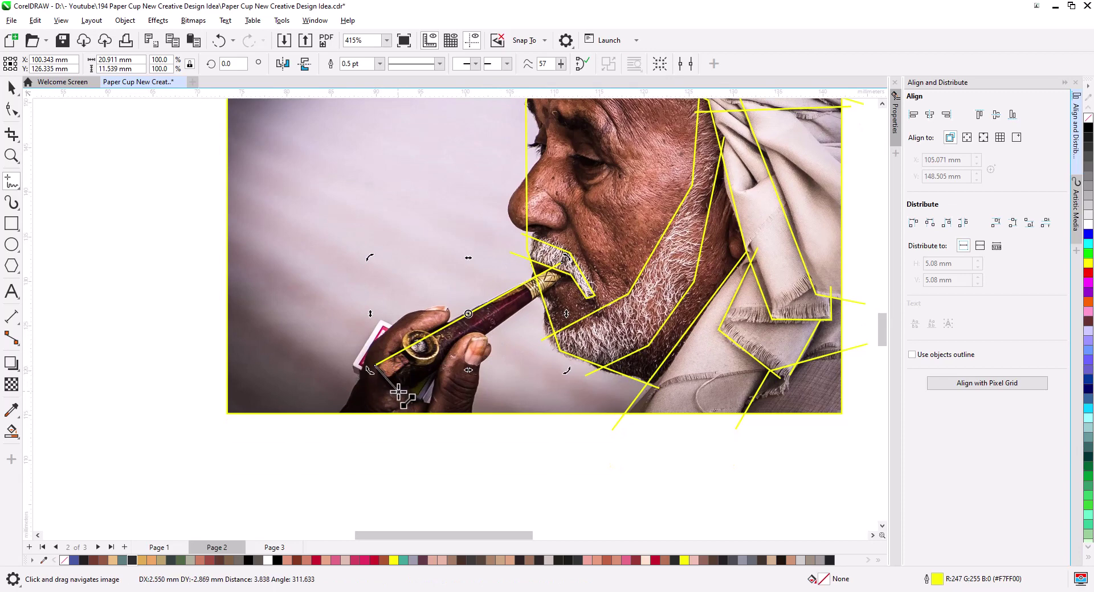
scroll(433, 345, up, 2)
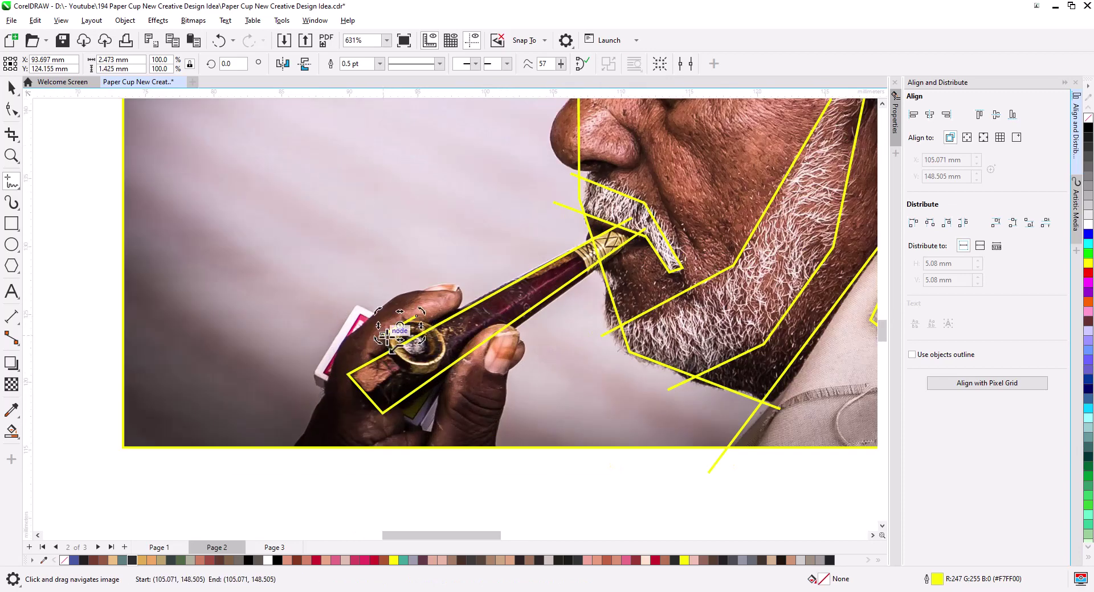
click(517, 327)
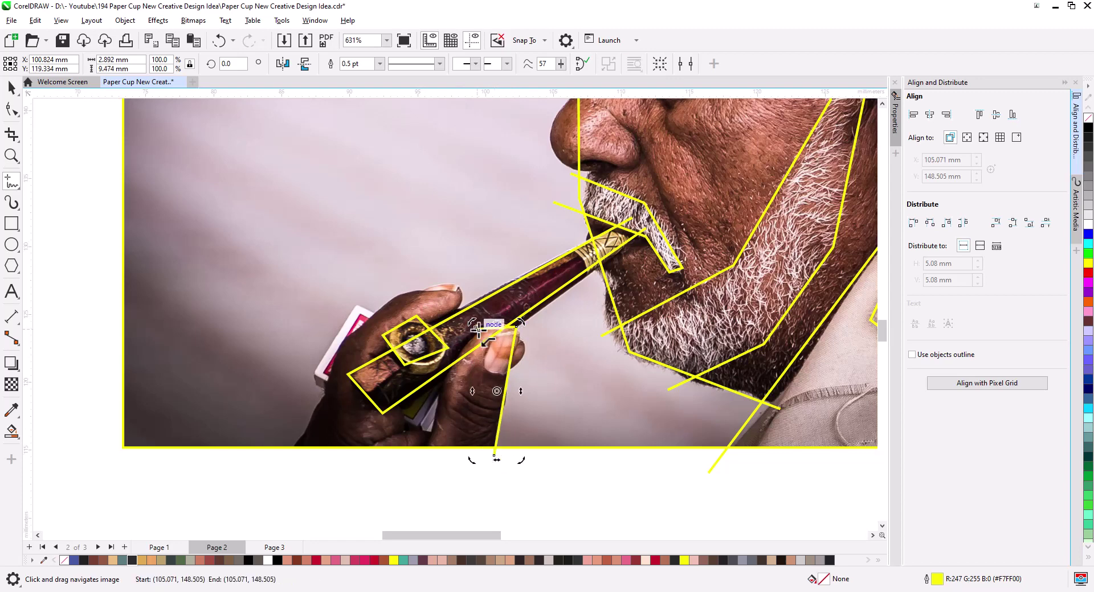
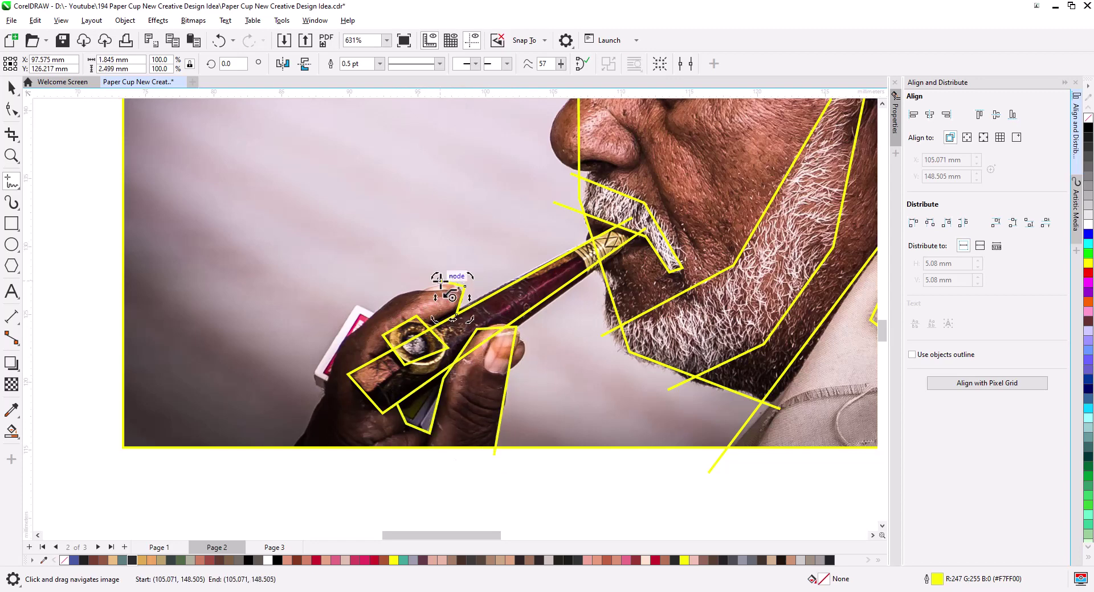
- Finish the polyline trace at the photo's bottom edge and fill the two hand regions teal
click(375, 311)
double_click(293, 448)
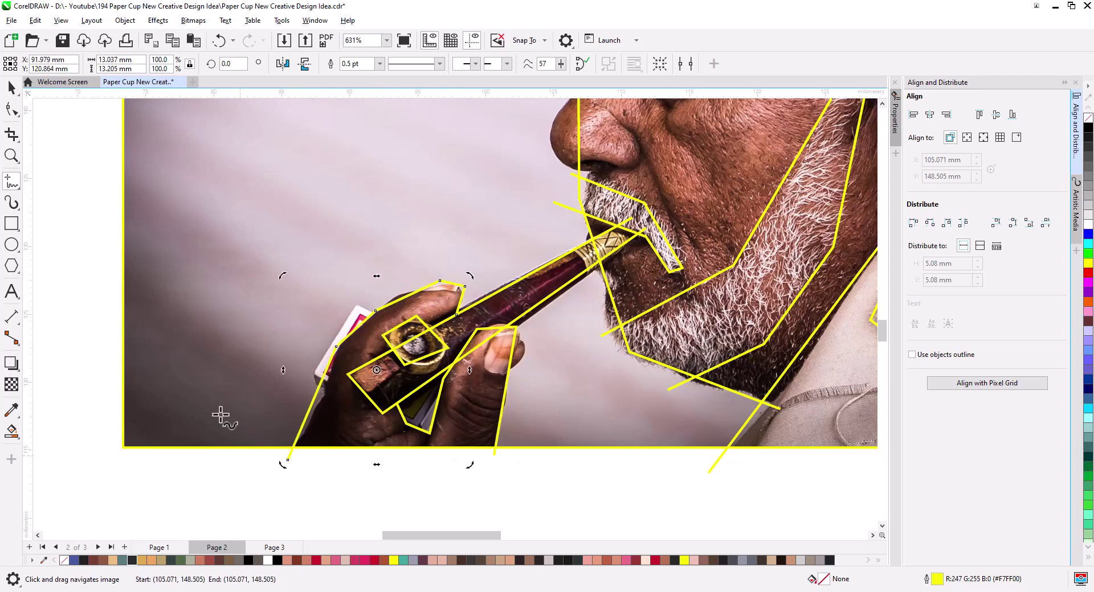
click(12, 431)
click(468, 415)
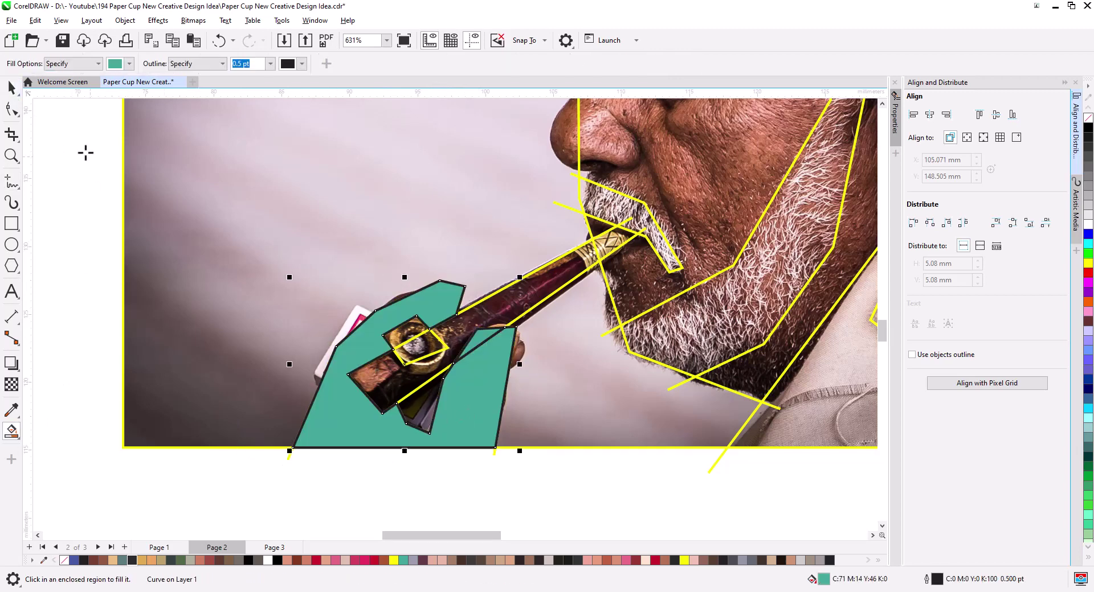
key(space)
click(90, 262)
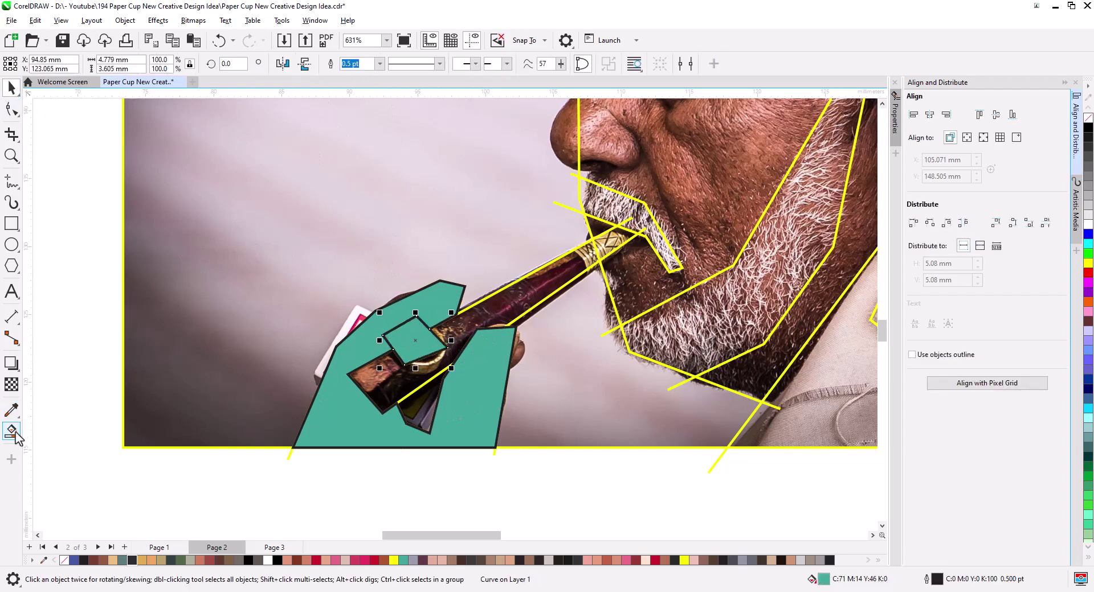
- Smart Fill the pipe and the moustache region around the mouth teal
click(14, 433)
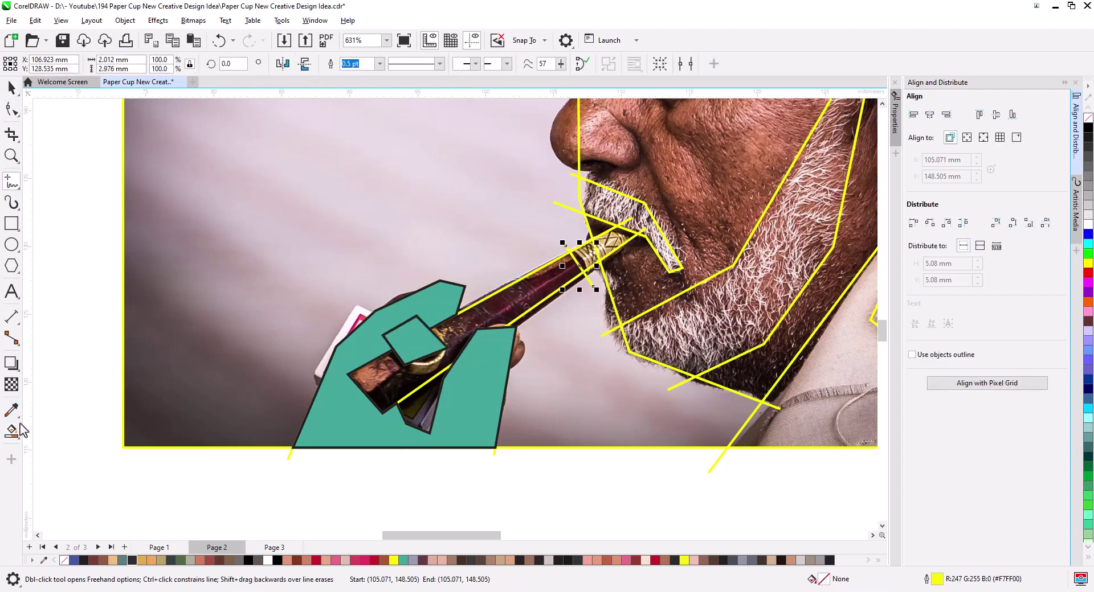
click(585, 263)
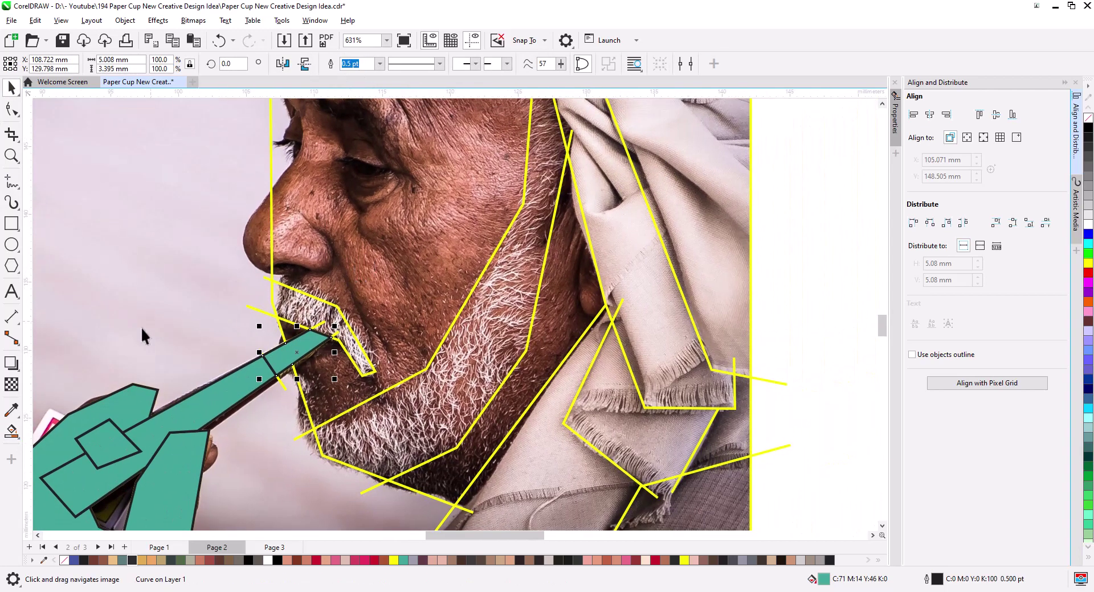
click(322, 330)
click(13, 88)
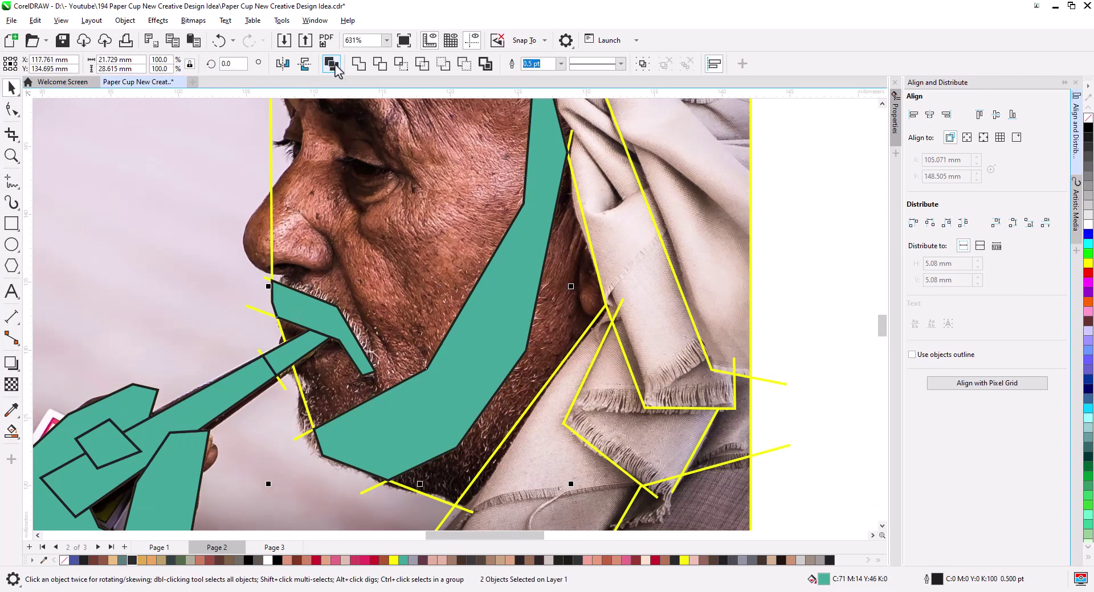
scroll(391, 329, down, 1)
- Fill the face and right-cheek regions teal
click(12, 431)
click(370, 257)
click(524, 353)
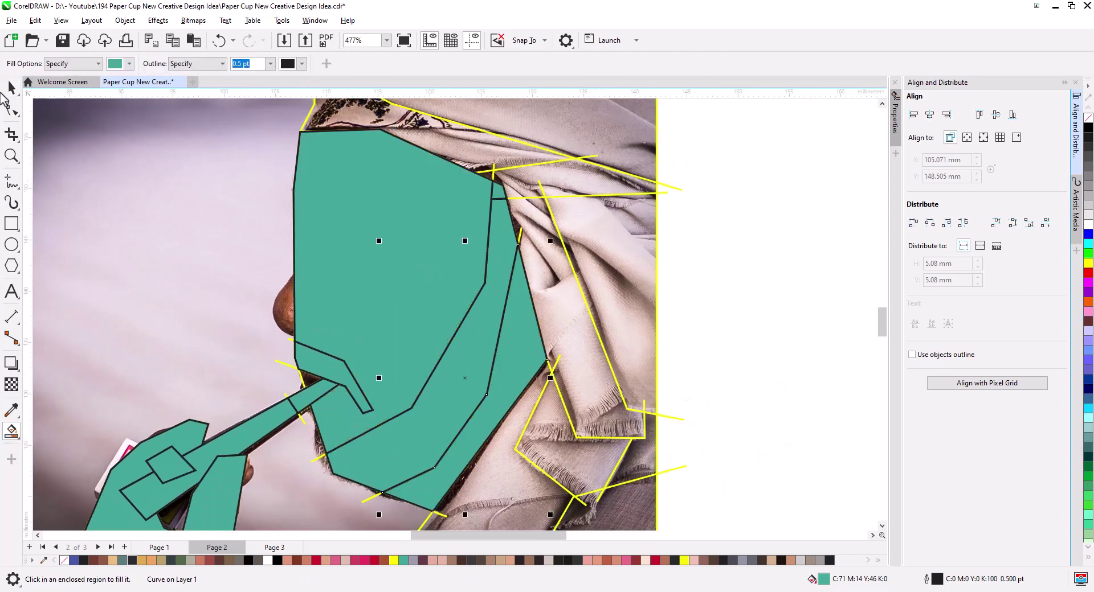
key(space)
click(364, 275)
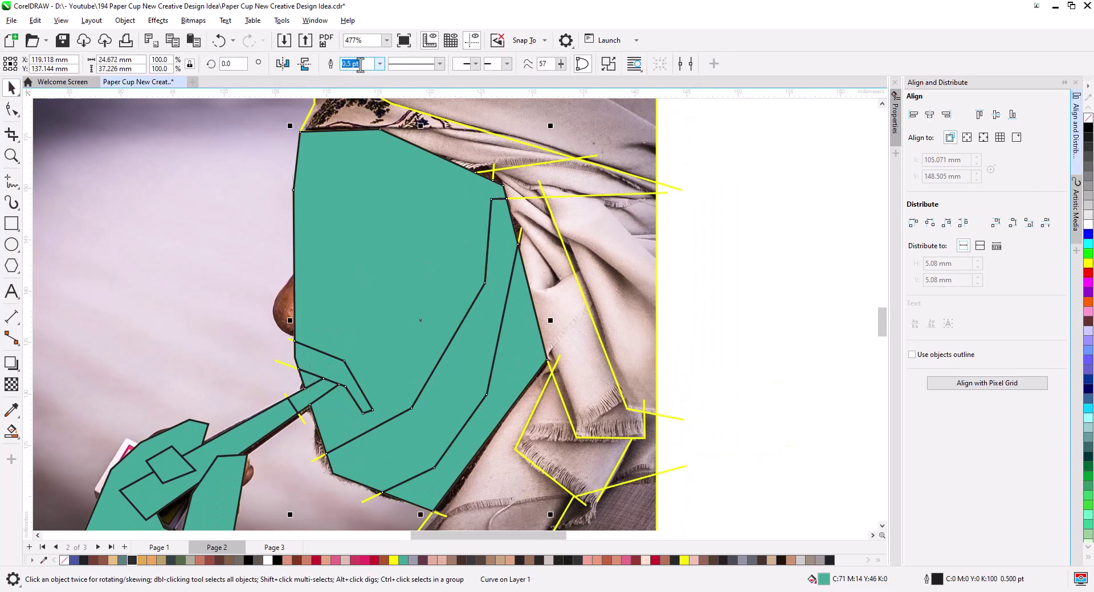
scroll(770, 296, down, 1)
- Fill the remaining lower, right-side and background regions teal
key(space)
click(513, 433)
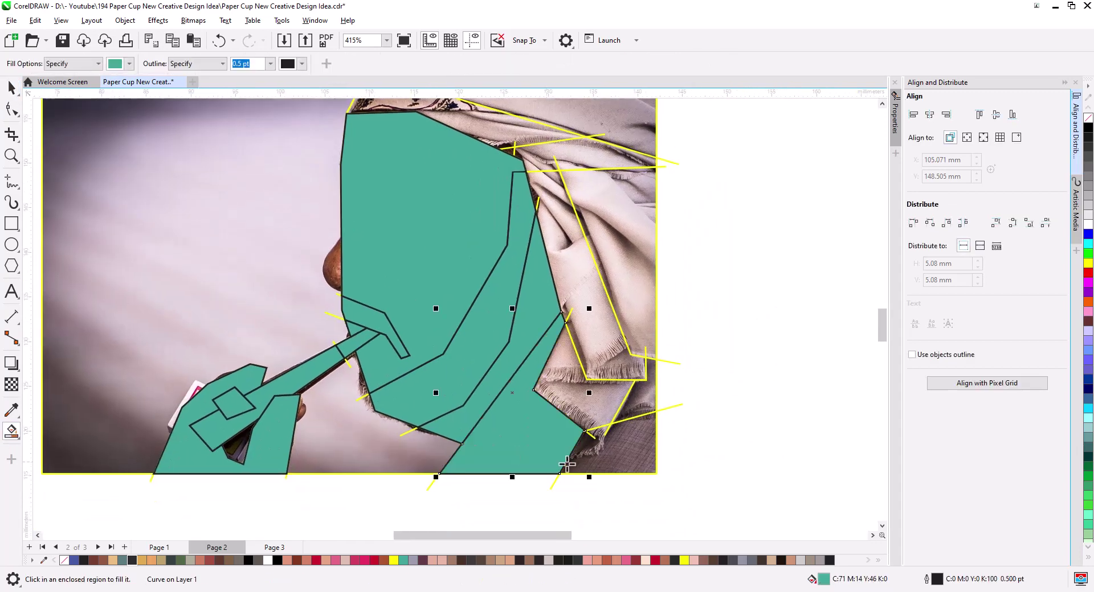
click(638, 407)
click(610, 358)
click(630, 278)
scroll(631, 277, up, 3)
click(517, 322)
scroll(489, 408, down, 2)
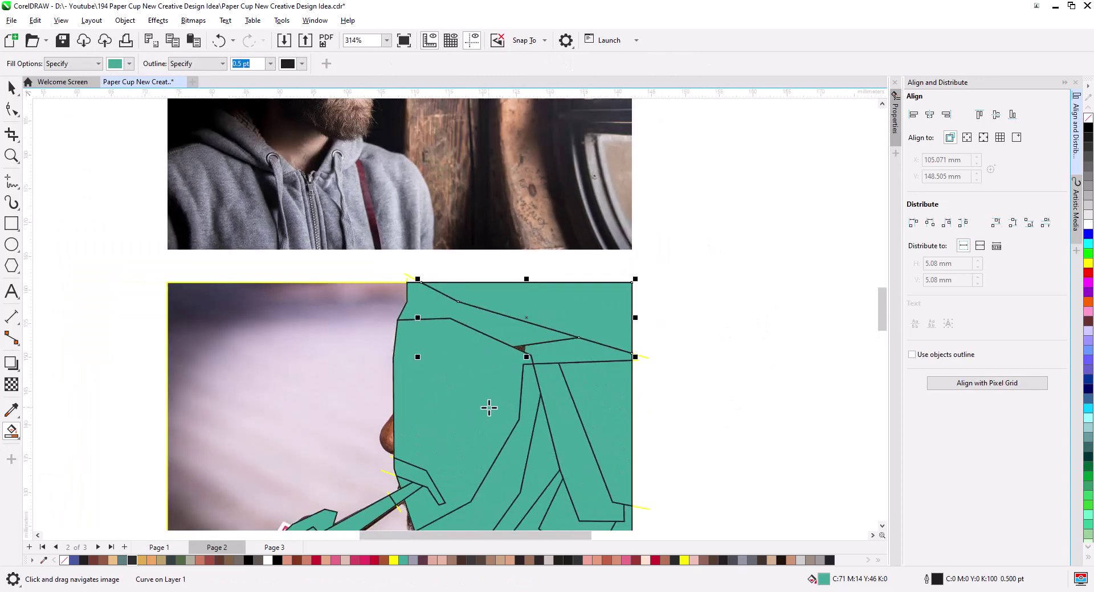
scroll(419, 328, down, 1)
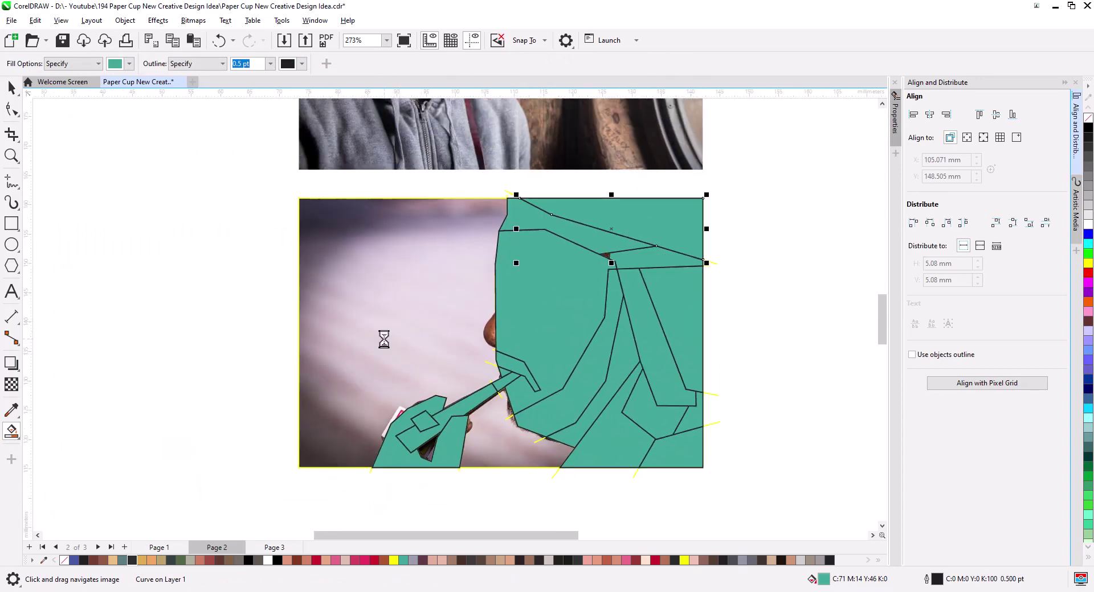
key(space)
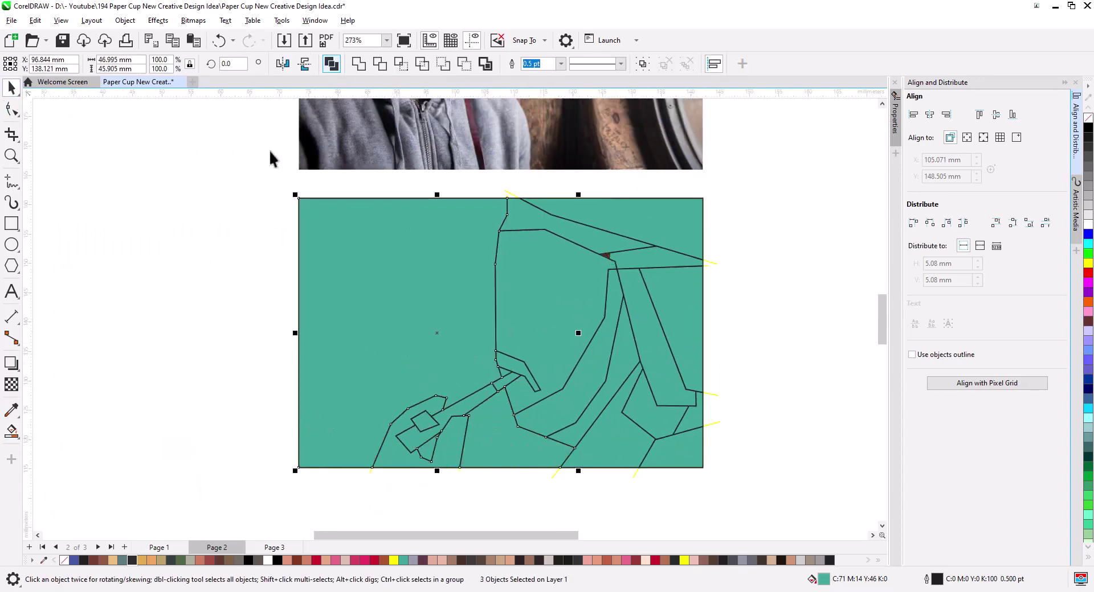
- Select the traced teal shapes and bring them onto Page 3 beside the photo
scroll(520, 305, up, 8)
click(611, 314)
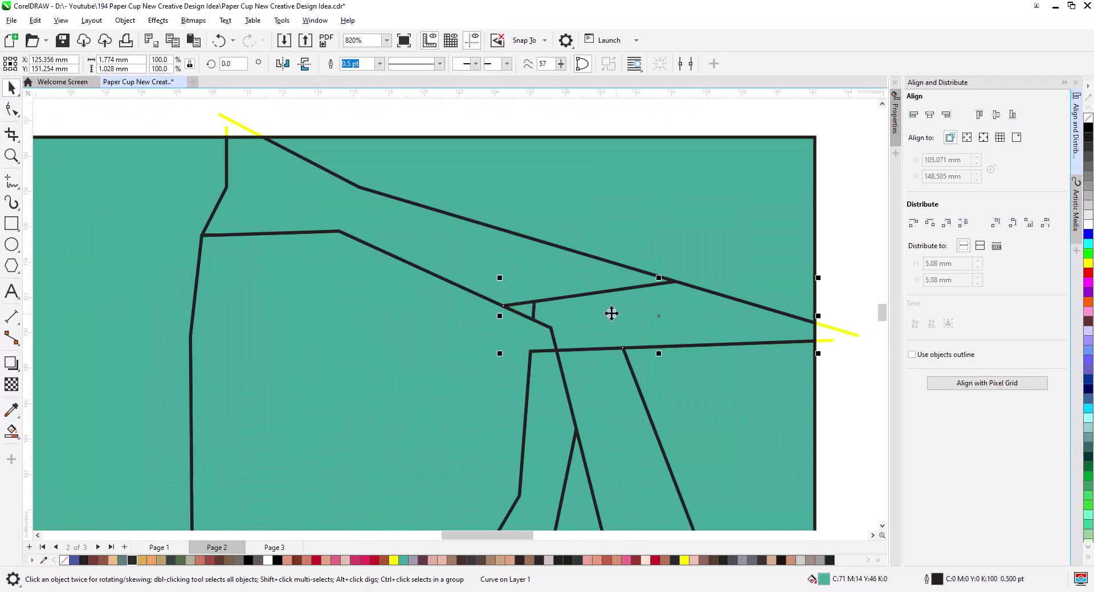
scroll(611, 313, down, 3)
scroll(502, 273, down, 2)
click(631, 297)
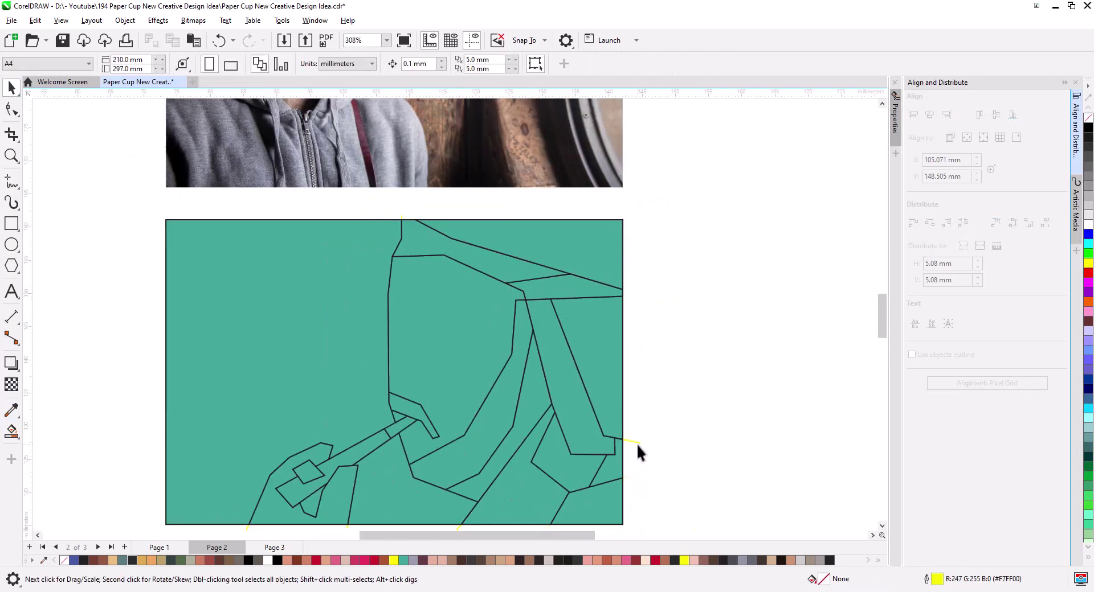
scroll(504, 438, down, 2)
scroll(539, 452, down, 2)
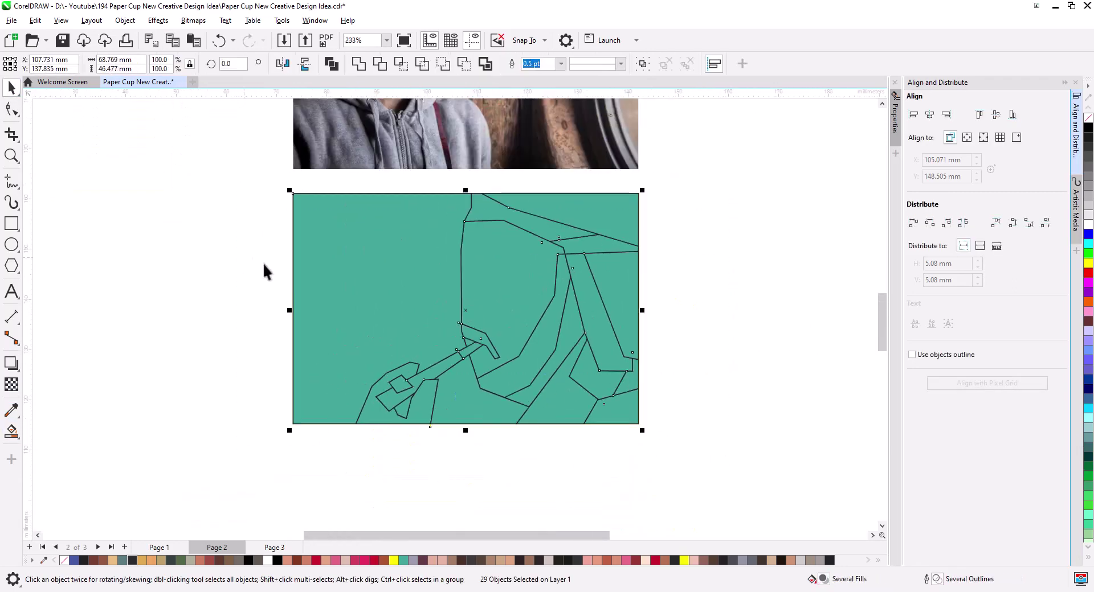
key(Page_Down)
click(216, 548)
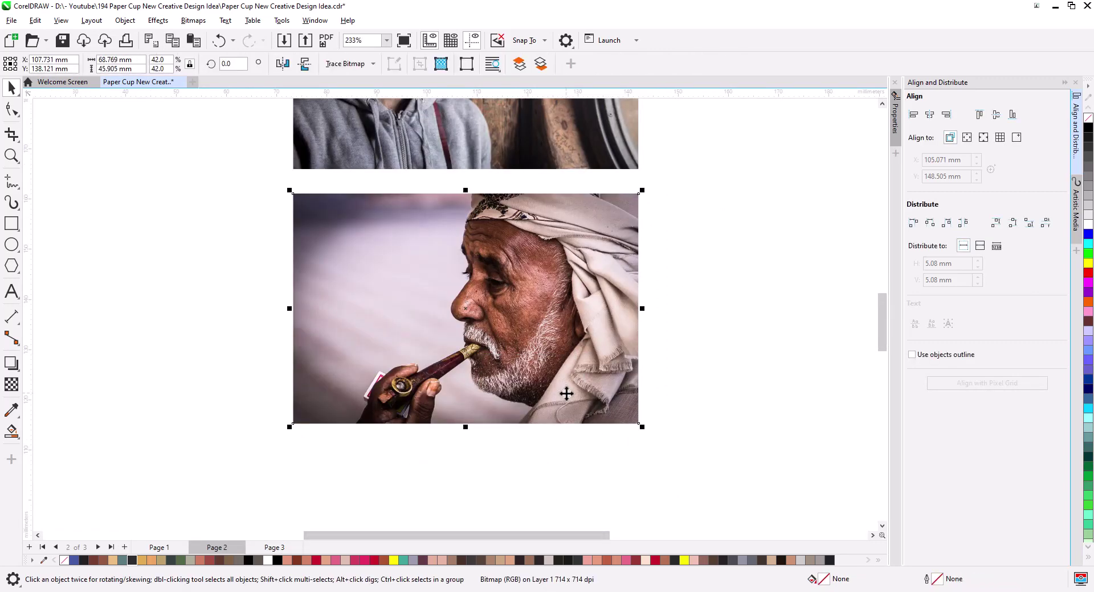
key(Page_Down)
scroll(705, 451, right, 3)
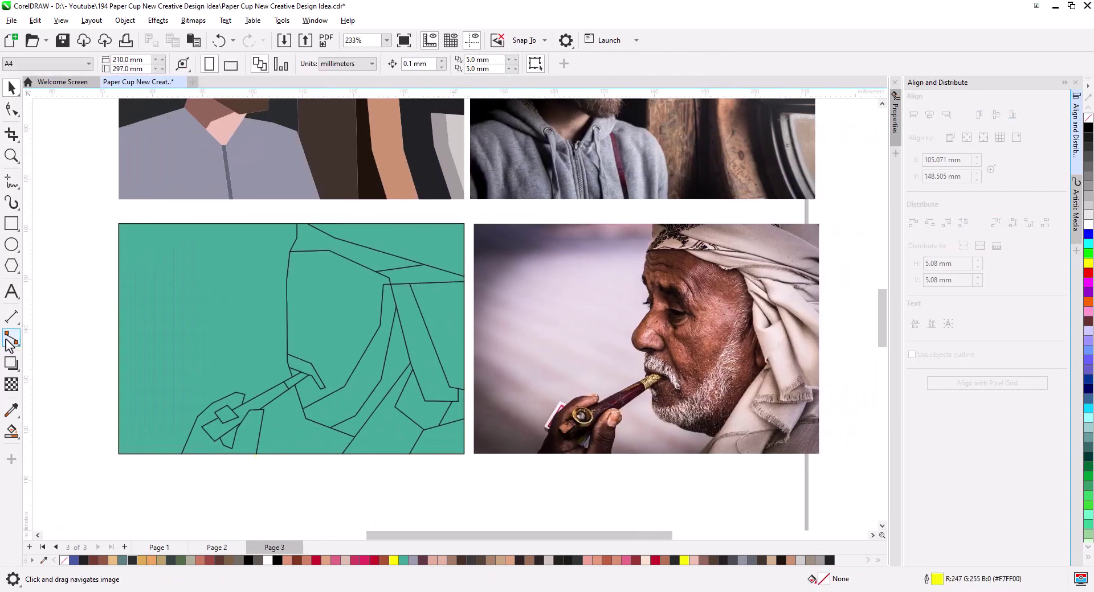
- Eyedrop photo colours: dark purple background, pink face, light grey beard, dark brown bottom-right shape
key(i)
click(498, 260)
click(164, 348)
click(717, 318)
click(363, 406)
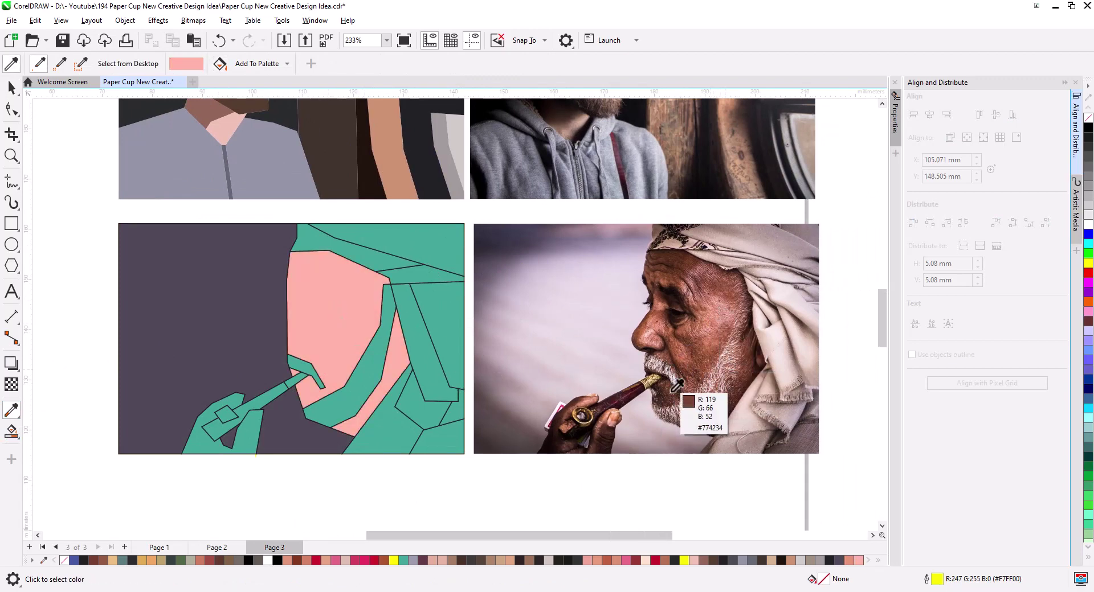
click(689, 381)
click(397, 383)
click(564, 445)
click(436, 440)
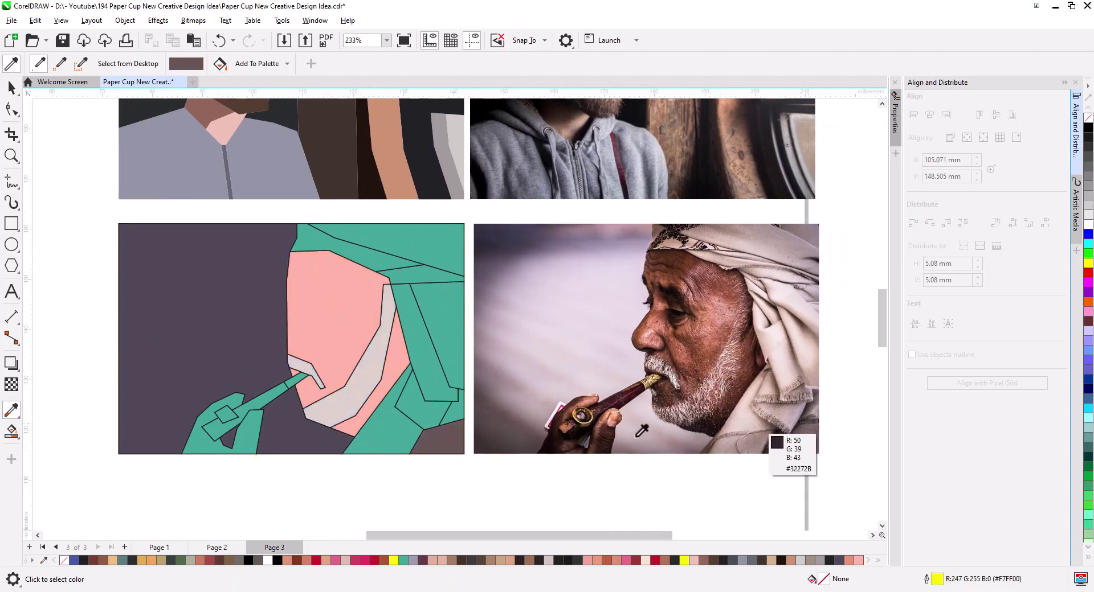
- Colour the turban shapes with sampled light pink, mauve and pinkish-brown
click(812, 352)
click(393, 245)
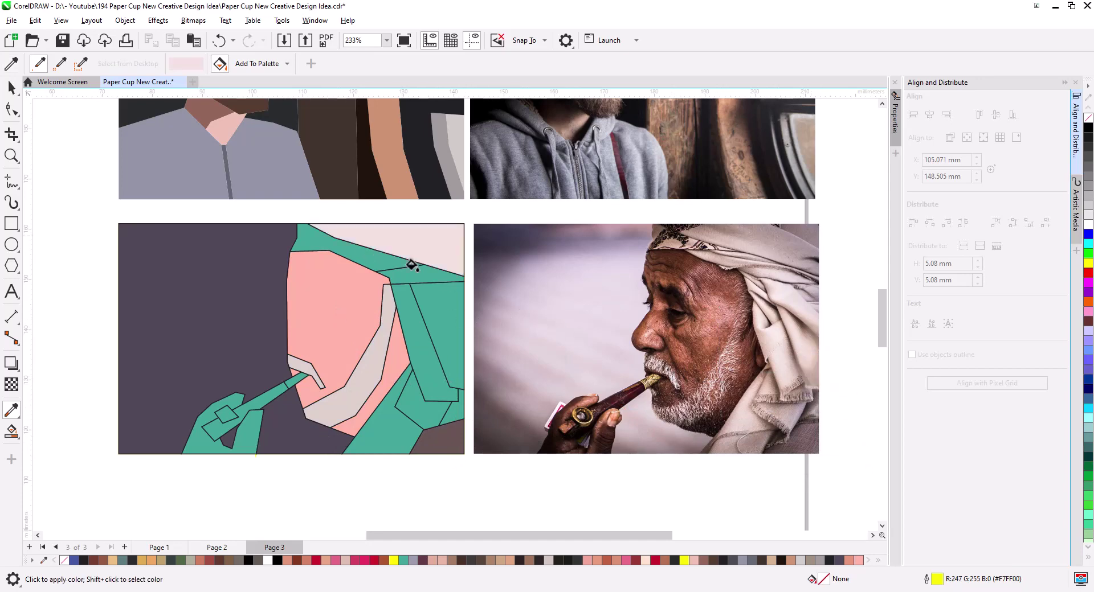
click(439, 351)
click(421, 402)
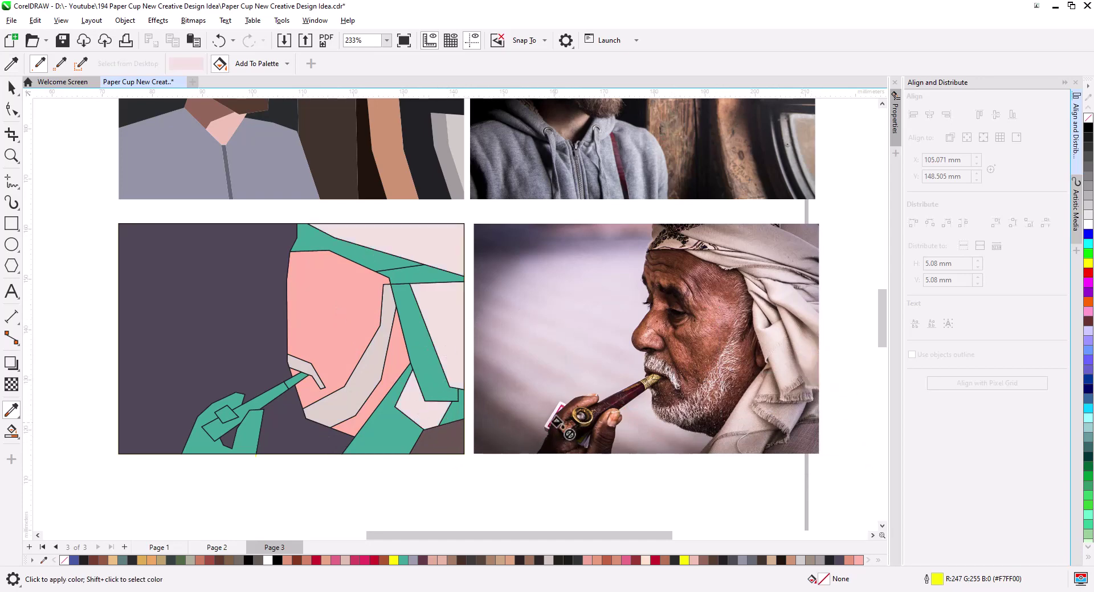
click(797, 391)
click(424, 408)
click(407, 278)
click(777, 315)
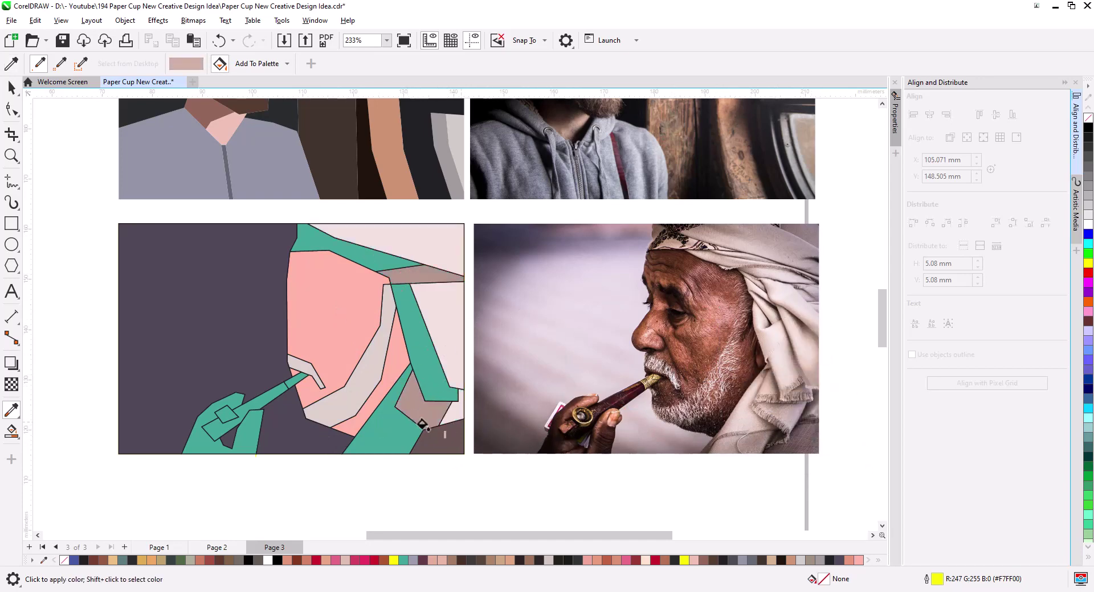
click(432, 368)
click(425, 319)
click(381, 256)
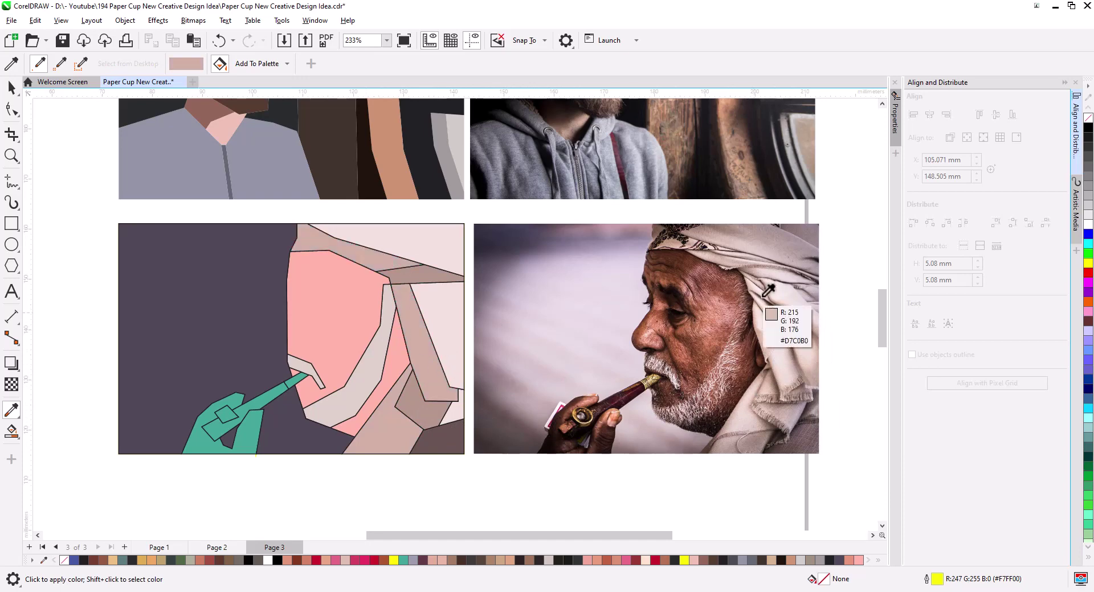
- Recolour the two light-pink turban shapes with a sampled mauve
click(751, 269)
click(763, 244)
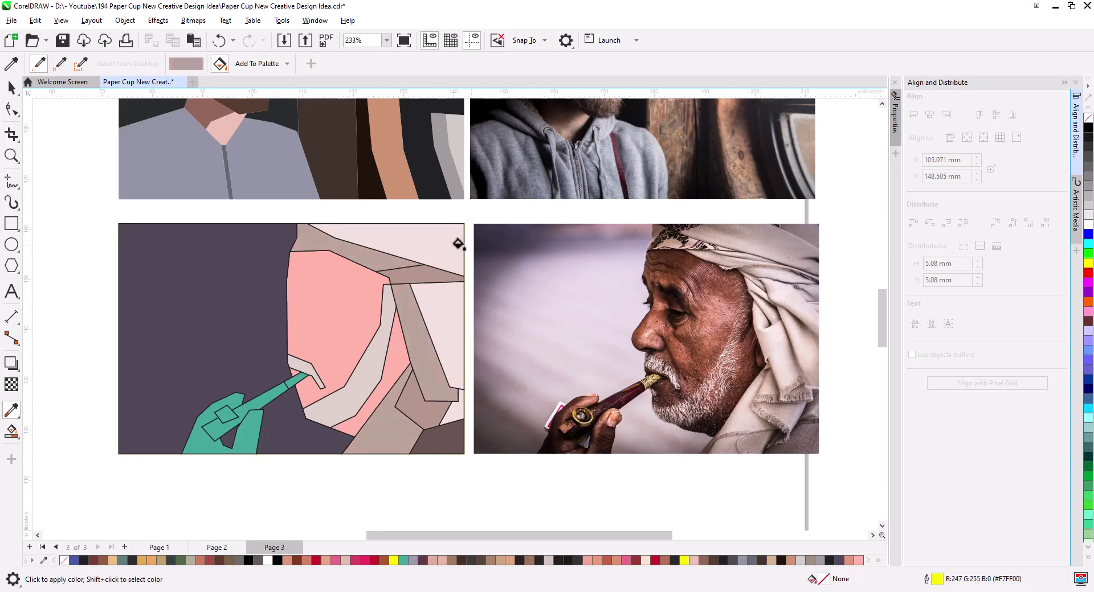
click(399, 242)
click(441, 342)
scroll(450, 405, down, 2)
scroll(508, 386, up, 3)
drag(507, 385, 561, 366)
- Fill the hand pink, and the pipe tip and small diamond shape peach
click(288, 262)
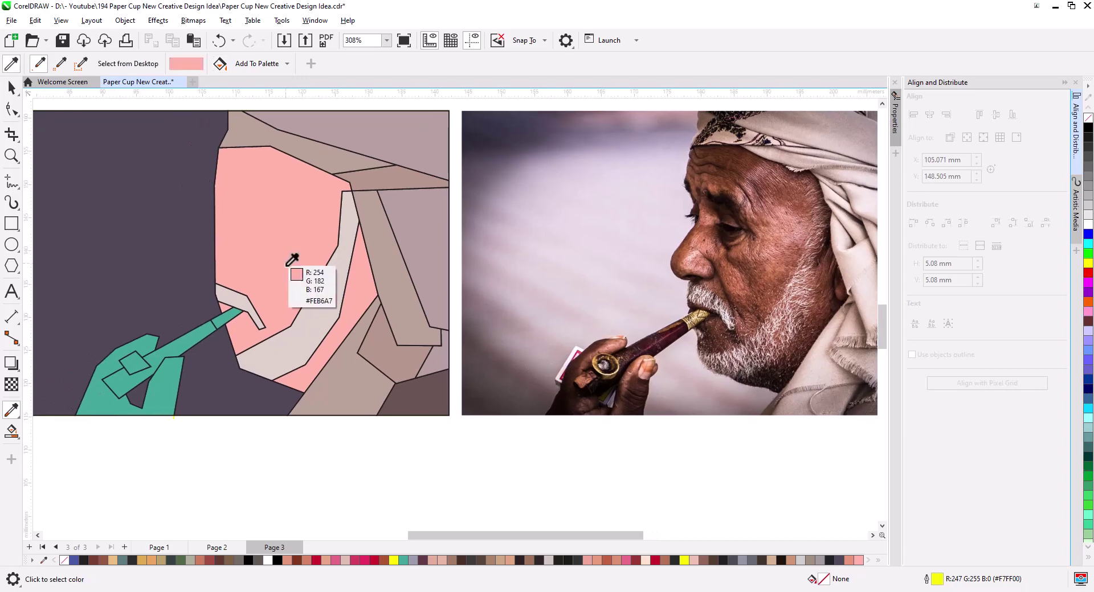
click(168, 371)
click(617, 369)
scroll(212, 317, up, 2)
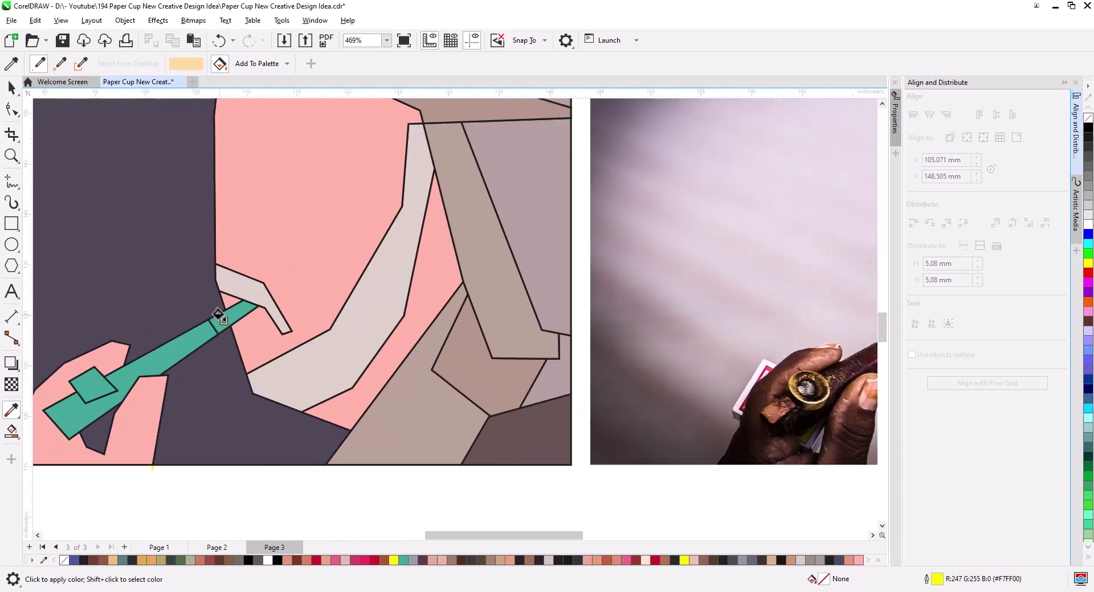
click(239, 308)
click(196, 305)
scroll(195, 305, down, 2)
- Fill the pipe dark maroon and select all shapes of the new artwork
click(579, 359)
scroll(358, 314, up, 3)
click(296, 290)
scroll(297, 290, down, 2)
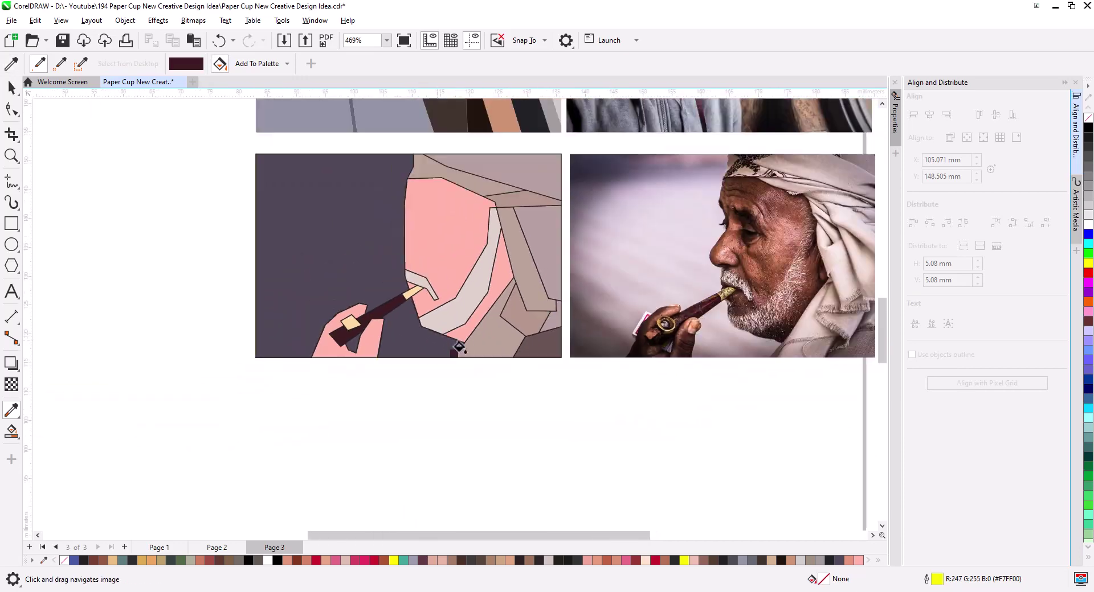
key(space)
scroll(76, 212, down, 2)
drag(166, 276, 419, 450)
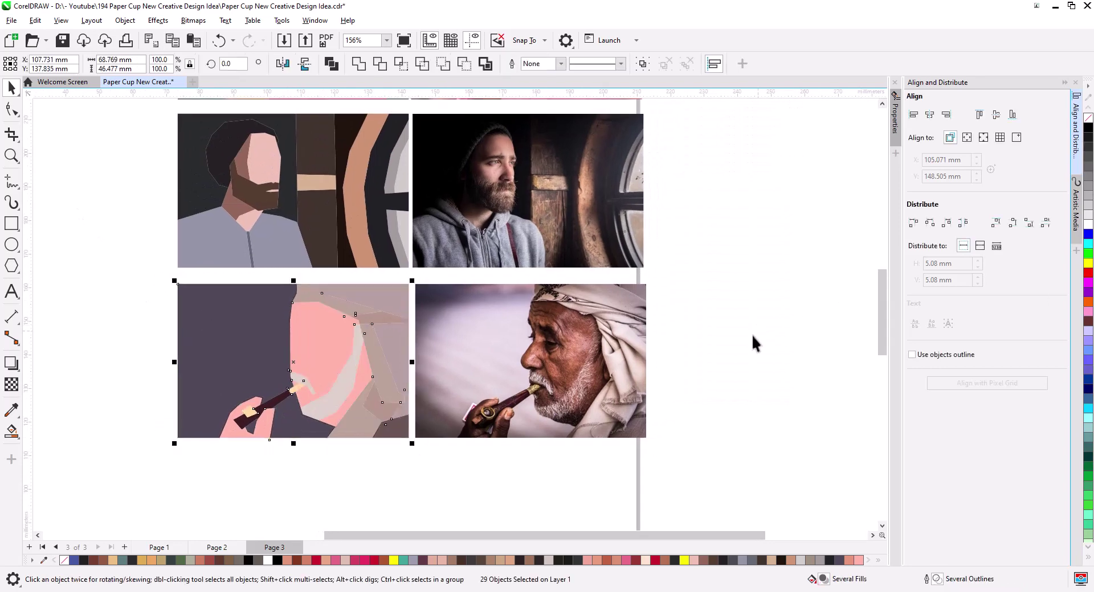
- Give one headscarf shape a muted pinkish fill in Edit Fill
click(470, 476)
scroll(449, 369, up, 2)
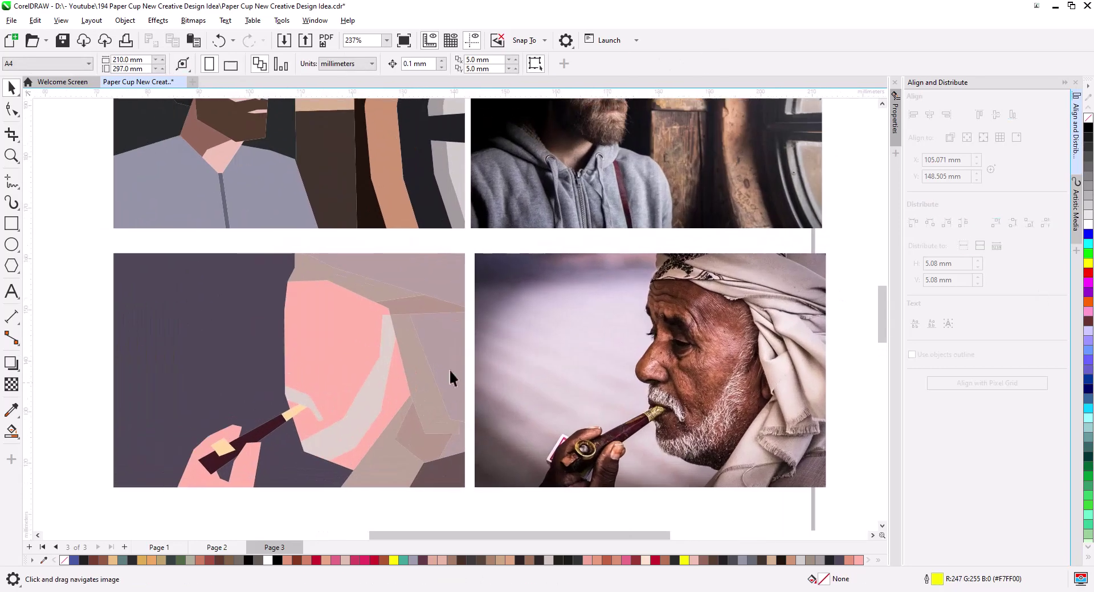
click(453, 364)
double_click(824, 579)
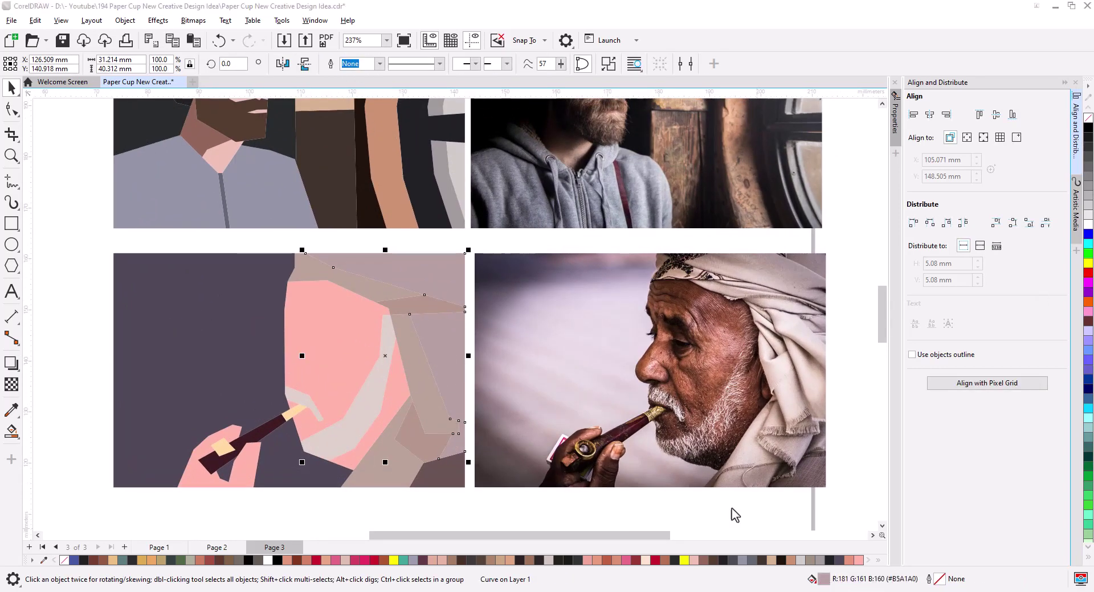
click(587, 317)
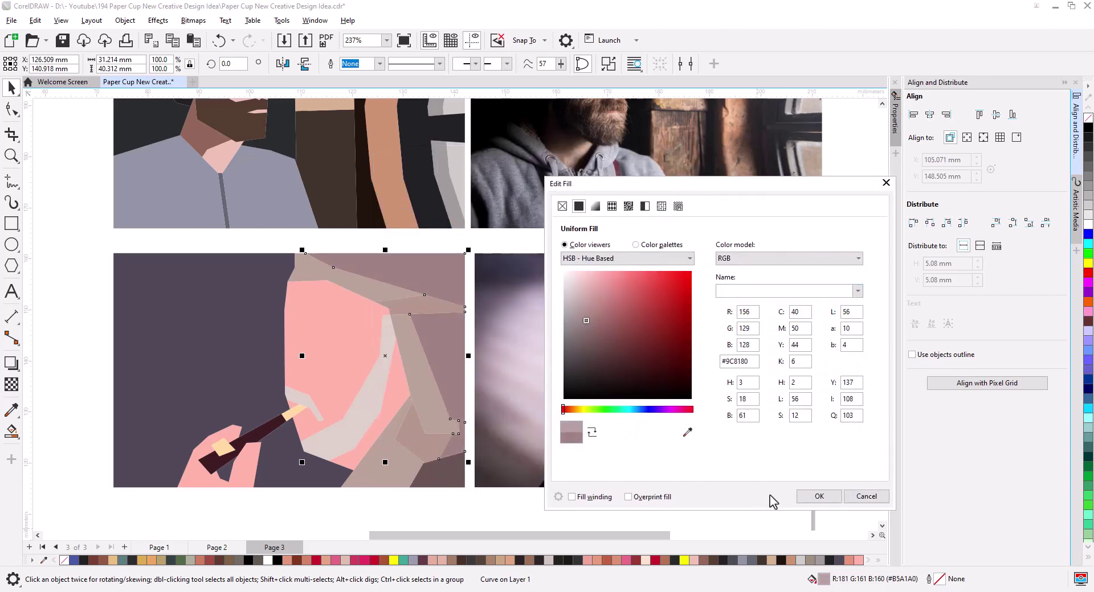
click(819, 496)
- Fill another headscarf shape darker brown and shift further headscarf shapes to a greyish tone
click(400, 372)
double_click(824, 580)
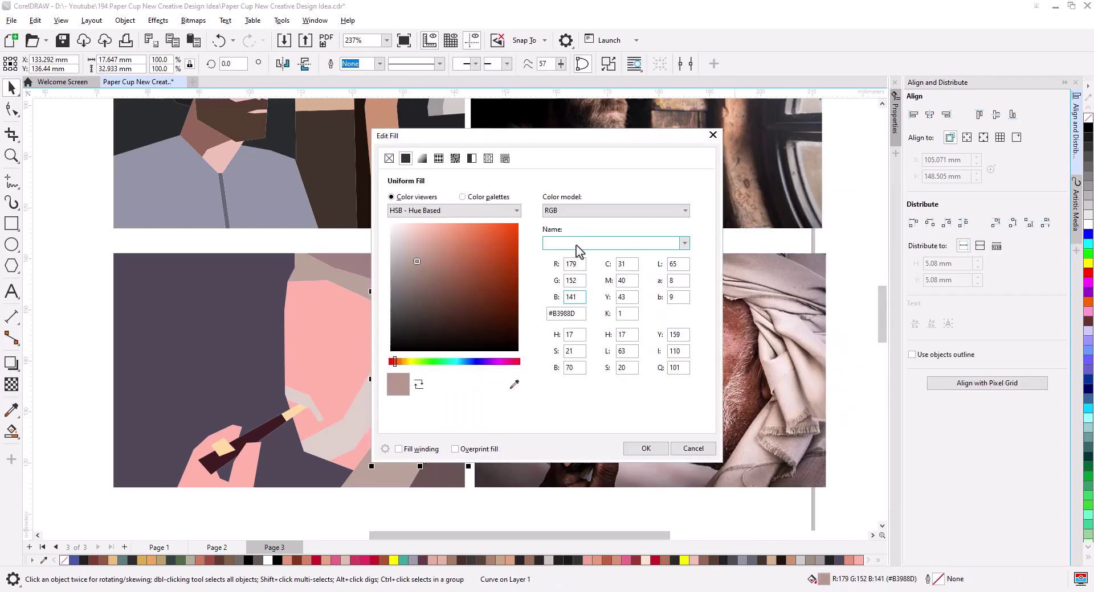
click(603, 320)
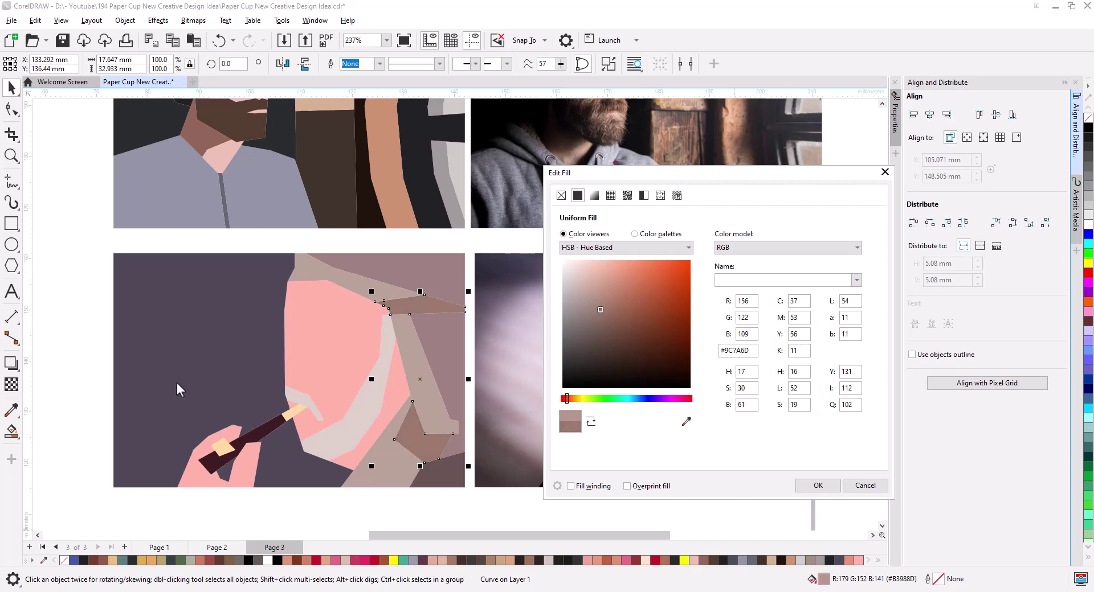
key(Return)
shift+click(396, 325)
double_click(823, 580)
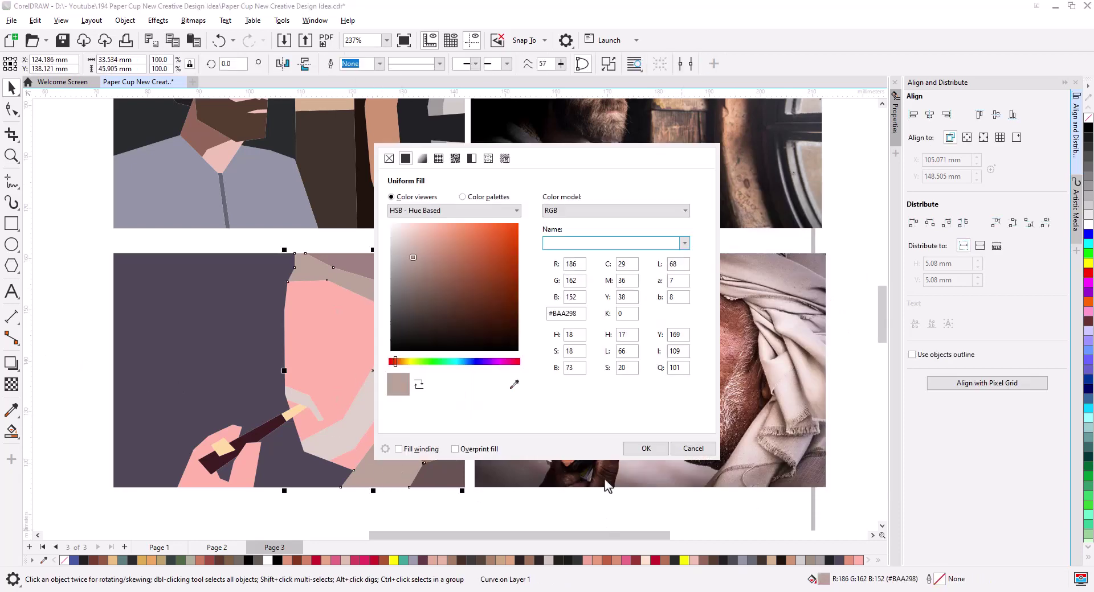
mouse_move(547, 283)
mouse_down()
mouse_move(539, 268)
mouse_move(548, 276)
mouse_up()
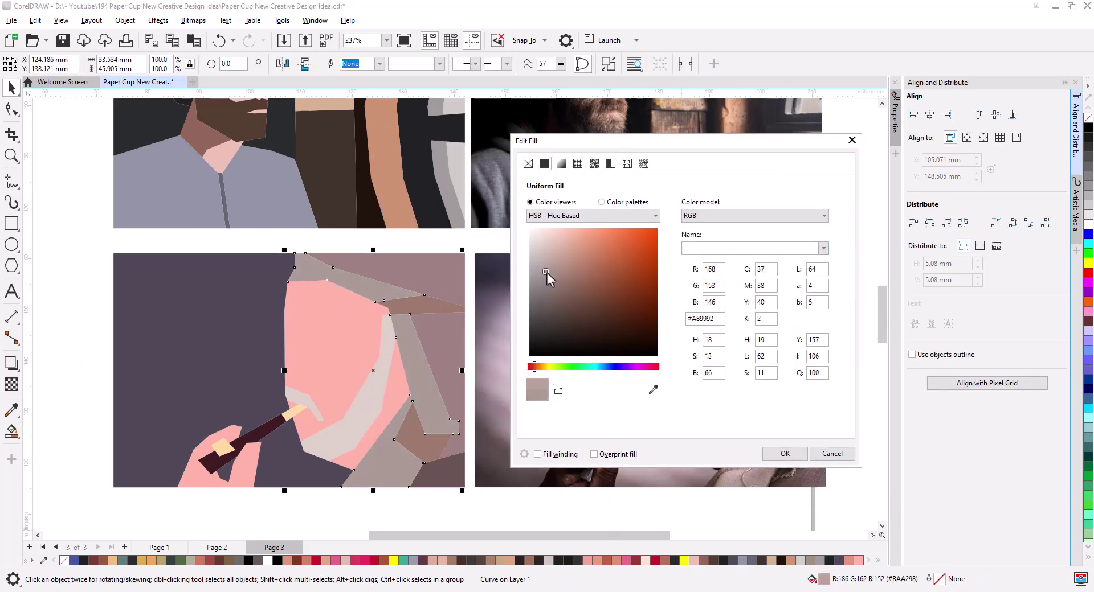
key(Escape)
- Set the beard shape's fill to near-white pink #FCF4F4
click(361, 431)
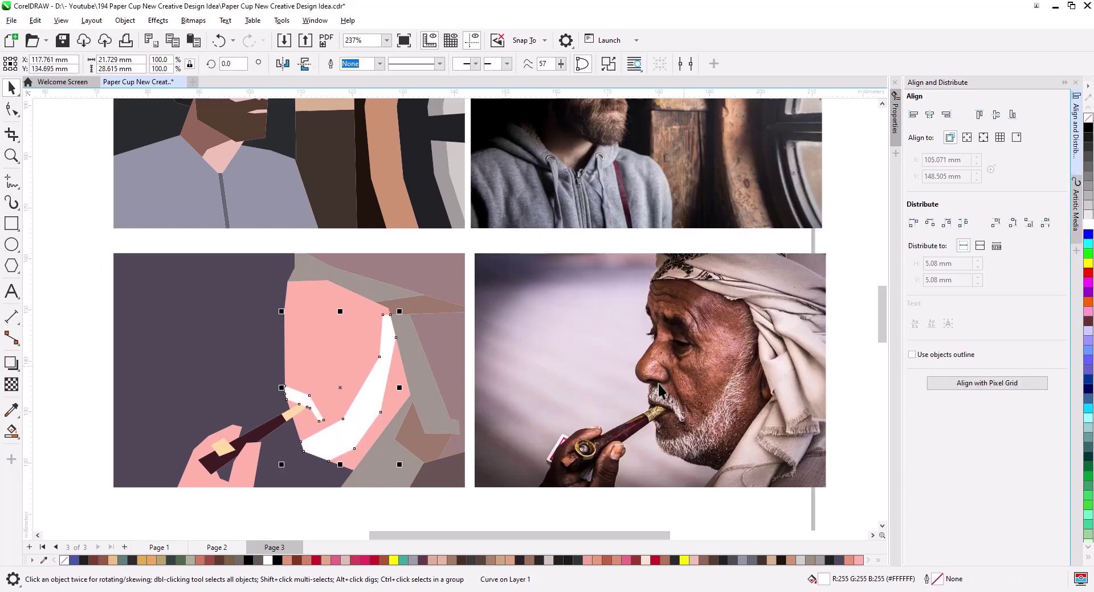
double_click(824, 579)
click(542, 268)
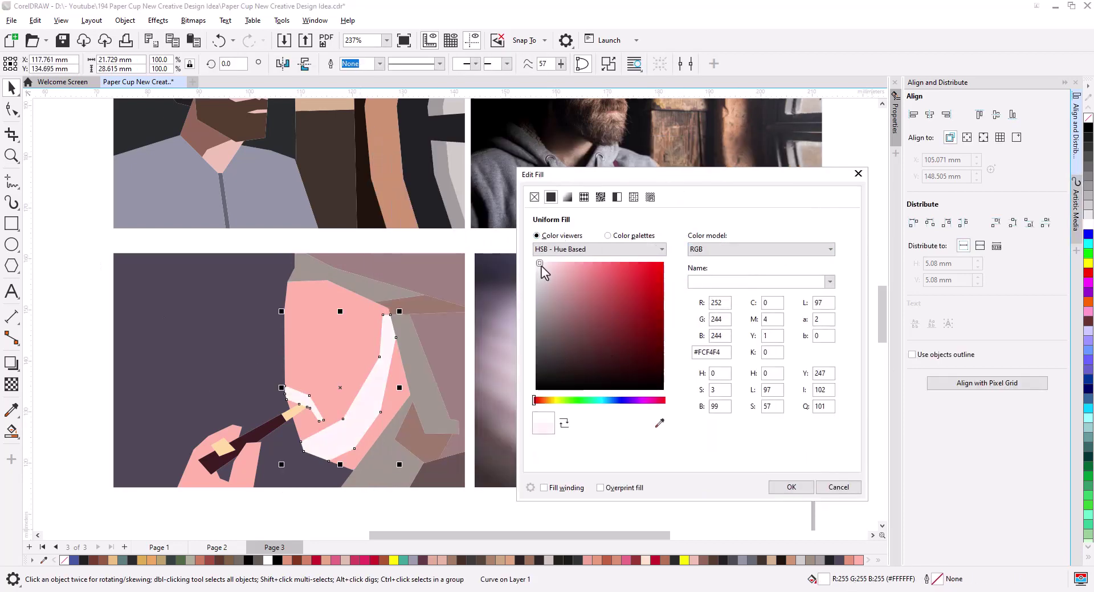
click(786, 486)
key(Escape)
scroll(258, 408, down, 3)
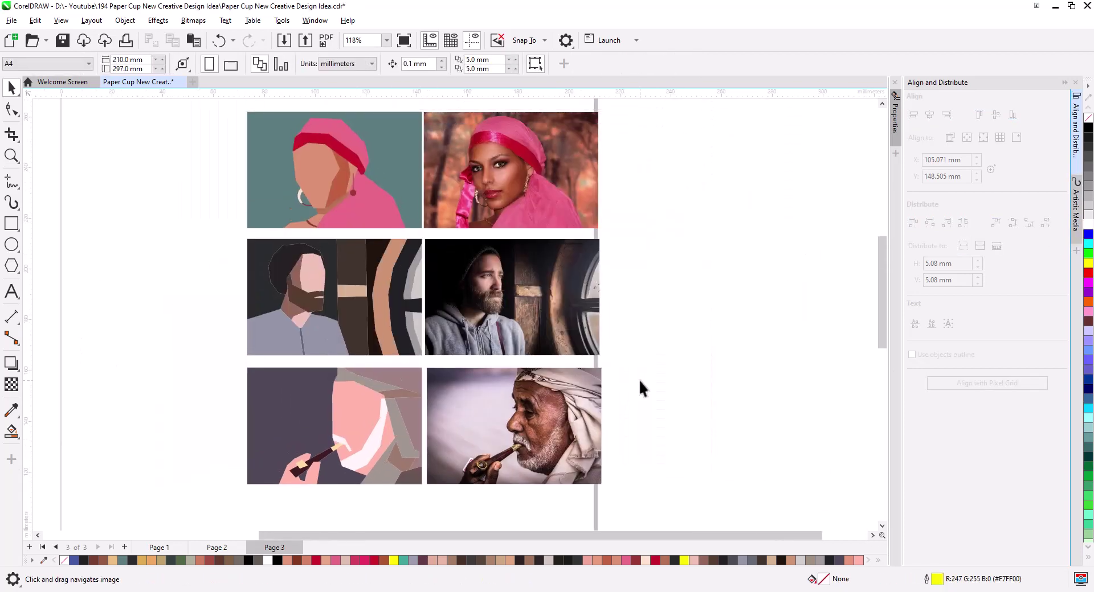
- Fill the bottom-left and top-left illustration backgrounds dark charcoal
click(268, 398)
click(12, 410)
click(279, 267)
click(268, 399)
key(space)
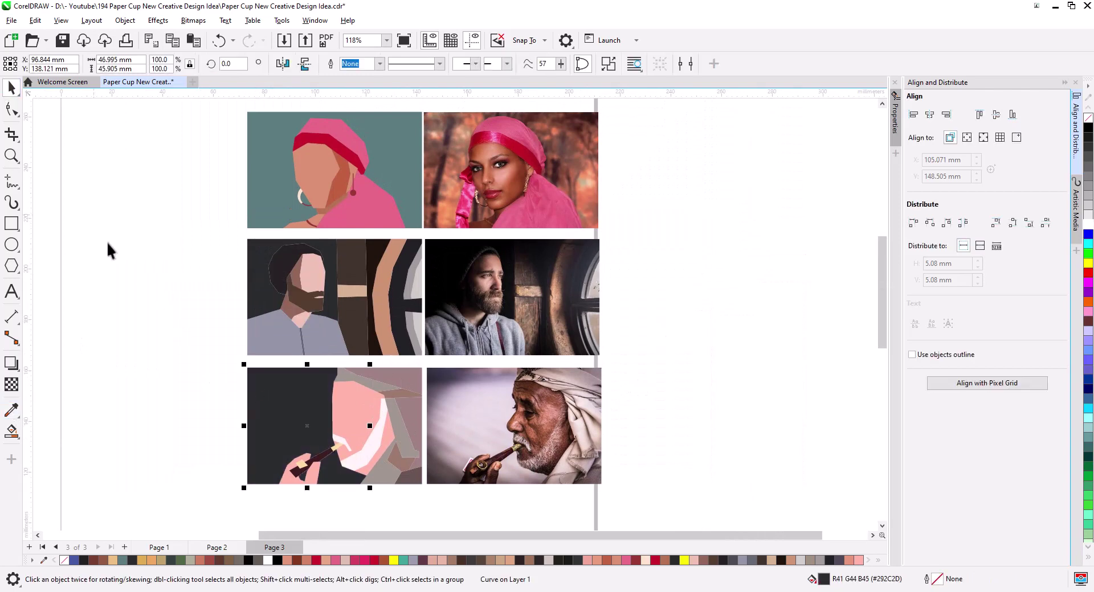
click(274, 171)
scroll(342, 290, down, 1)
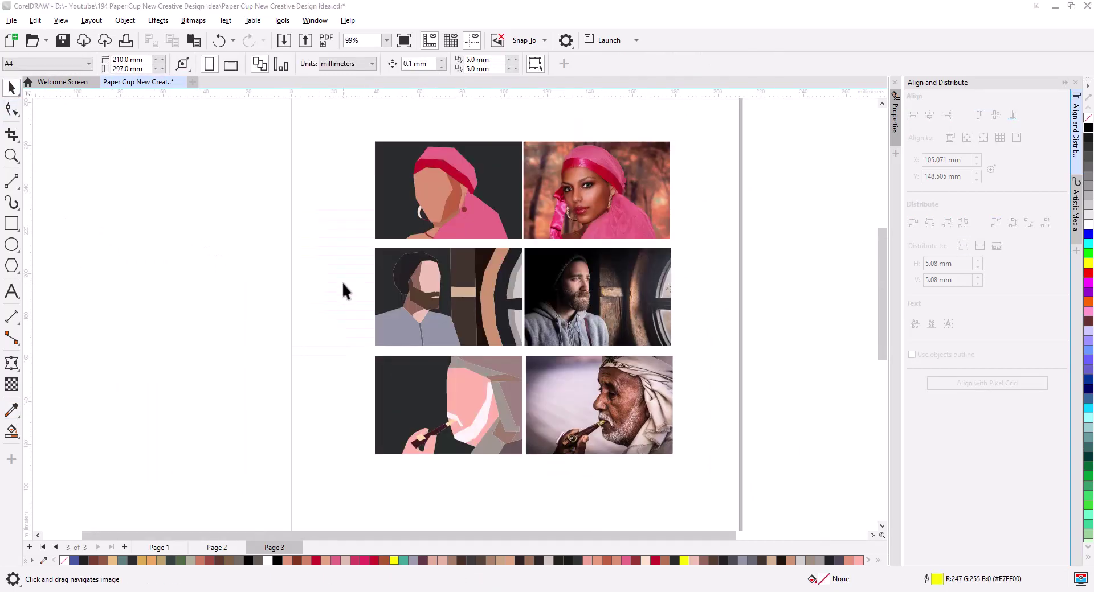
- Copy the three left illustrations and paste them onto Page 1 over the cup template
drag(336, 130, 510, 380)
drag(540, 463, 532, 466)
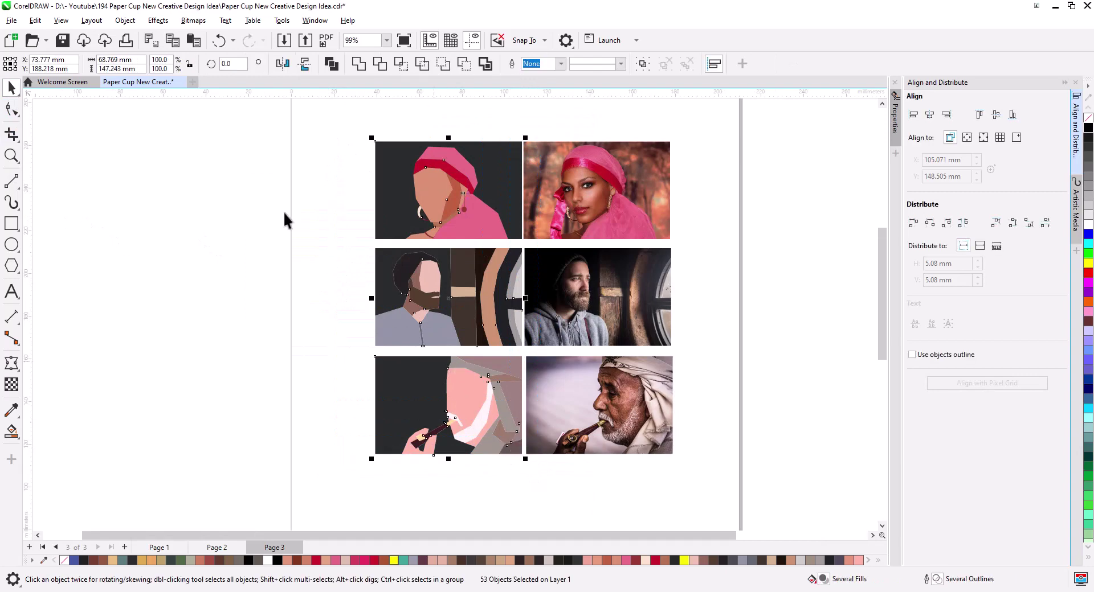
click(169, 548)
click(193, 41)
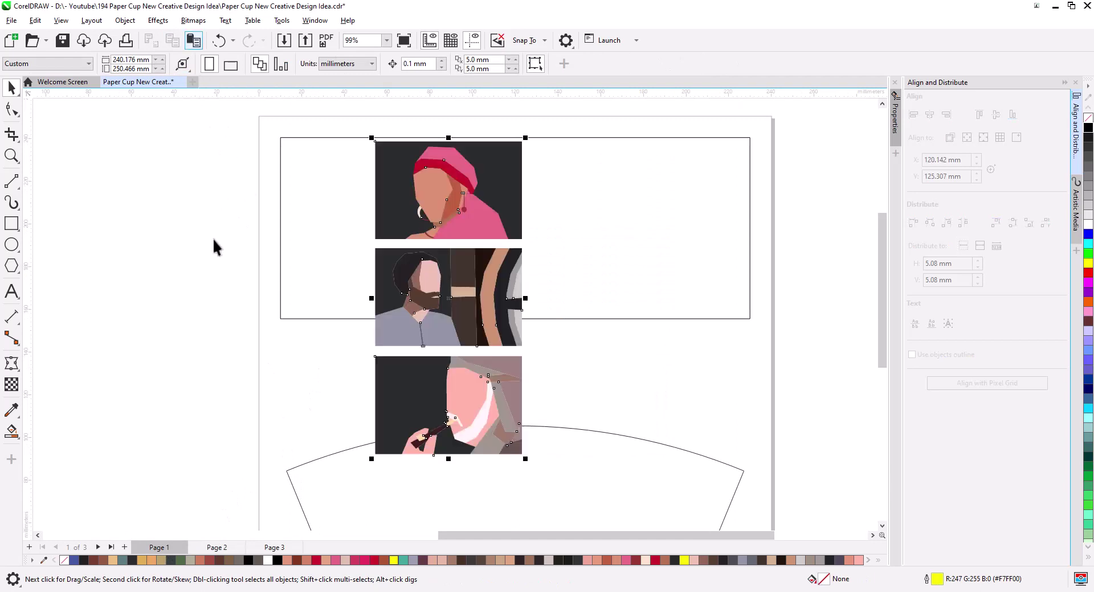
click(189, 334)
- Change the top portrait's background to rust-orange #A84518 in Edit Fill
scroll(481, 213, up, 2)
drag(482, 217, 481, 248)
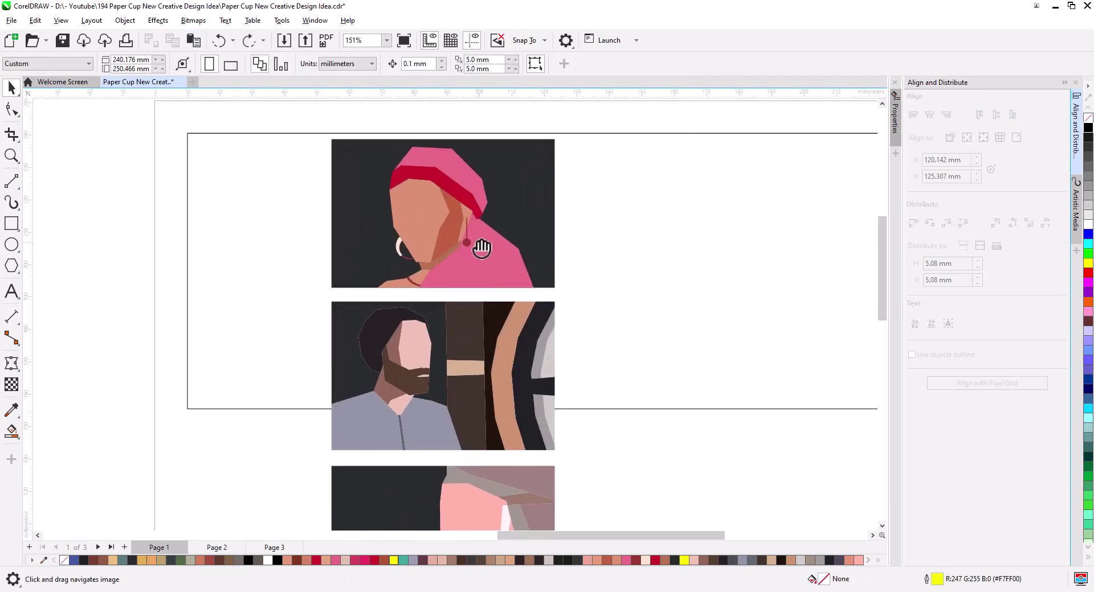
click(631, 562)
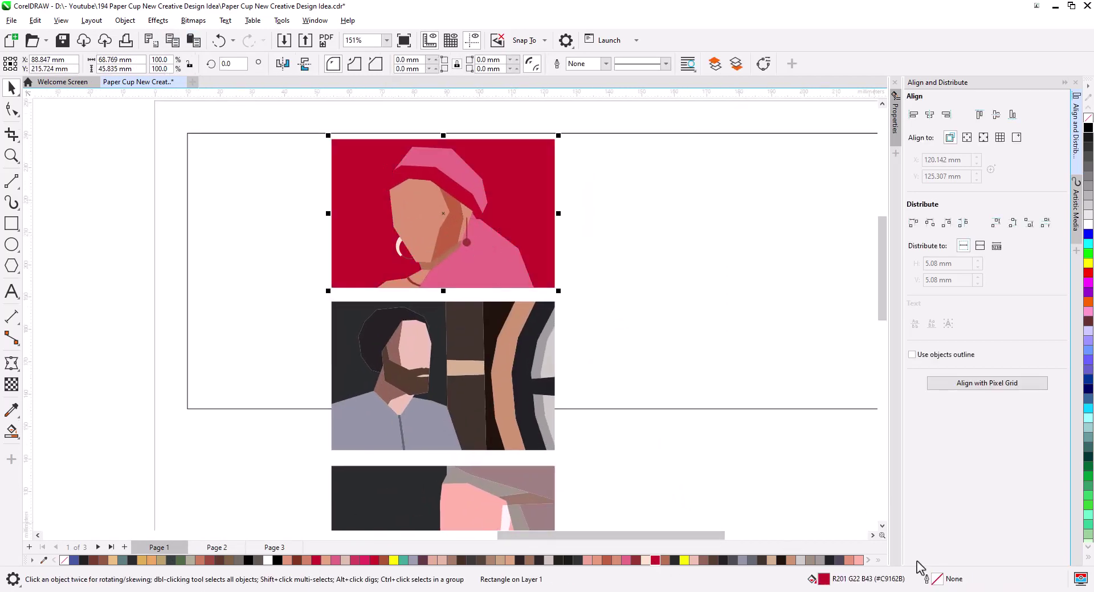
double_click(824, 580)
drag(498, 137, 762, 187)
mouse_move(762, 300)
mouse_down()
mouse_move(769, 355)
mouse_move(730, 350)
mouse_up()
drag(776, 407, 656, 407)
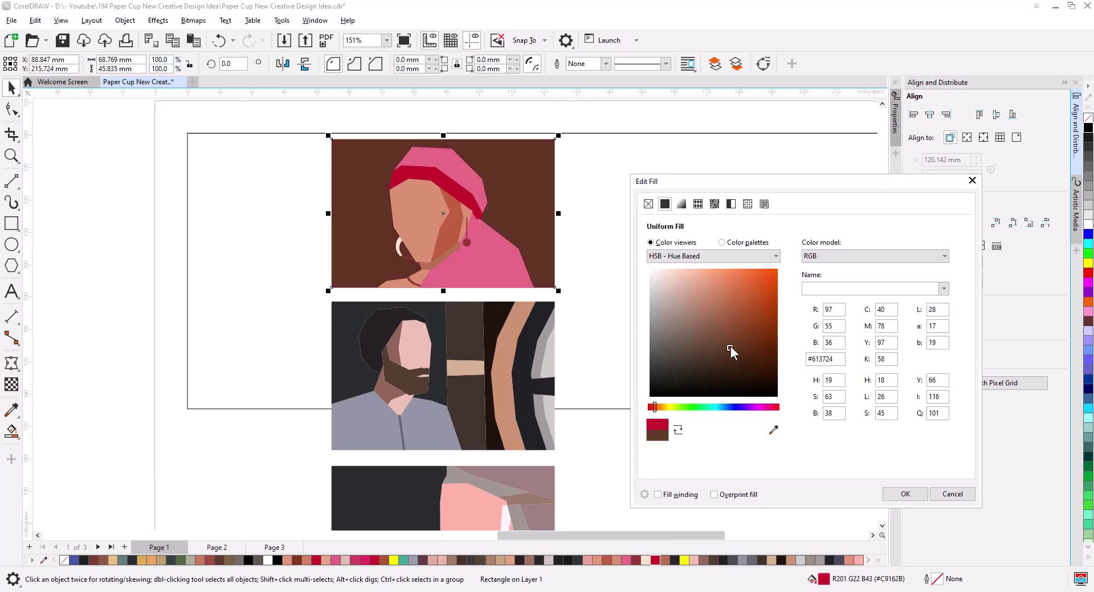
mouse_move(730, 347)
mouse_down()
mouse_move(770, 351)
mouse_move(778, 320)
mouse_up()
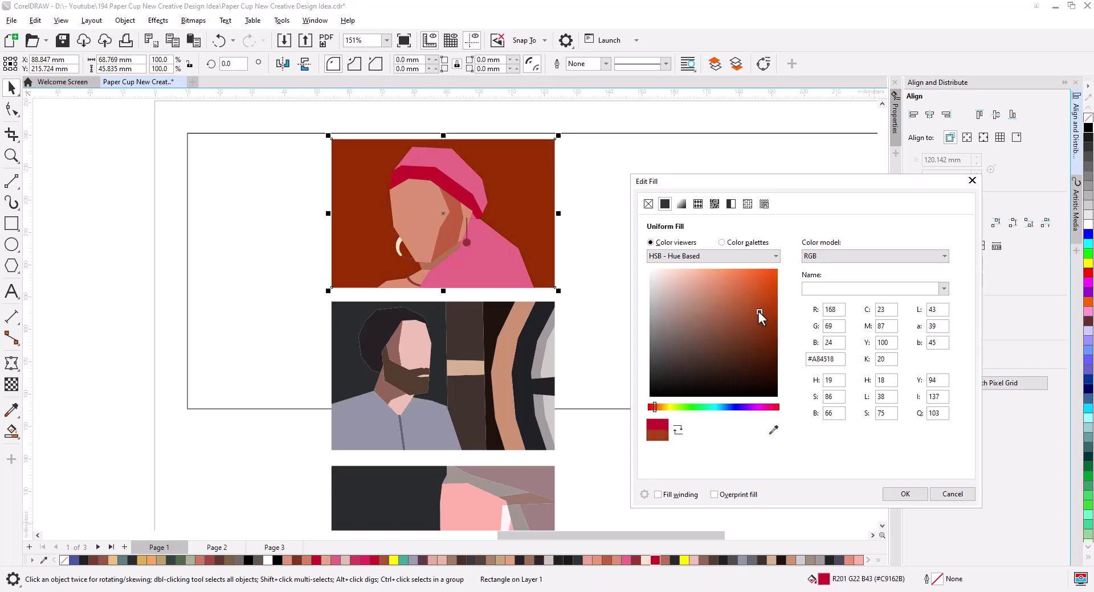
click(761, 312)
click(905, 494)
scroll(243, 308, up, 3)
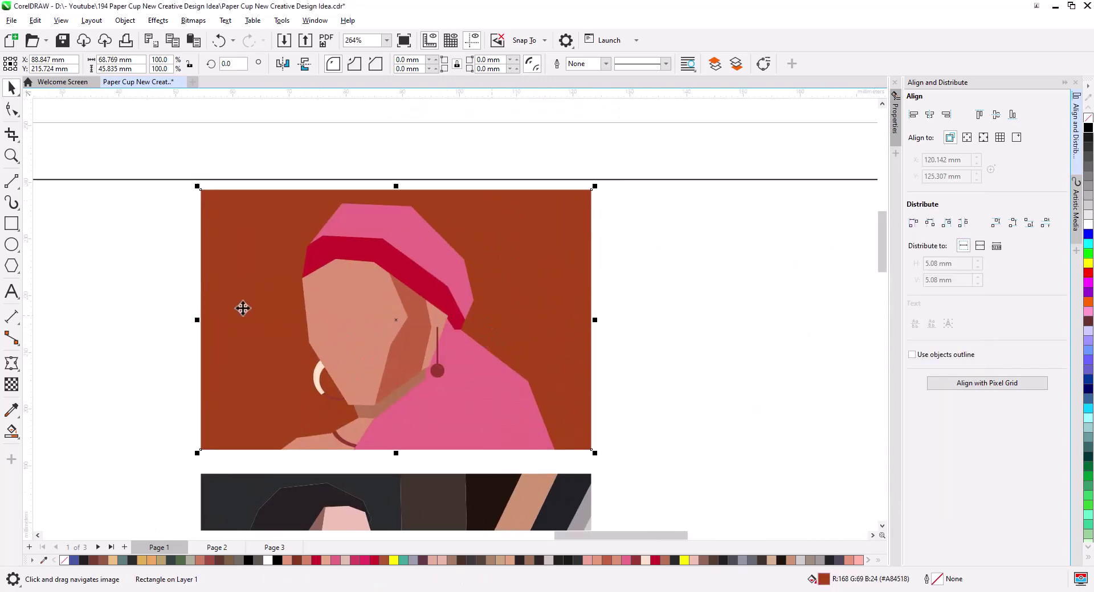
- Draw two crossing diagonal lines over the portrait and extend one yellow line's end
click(12, 181)
drag(182, 174, 358, 317)
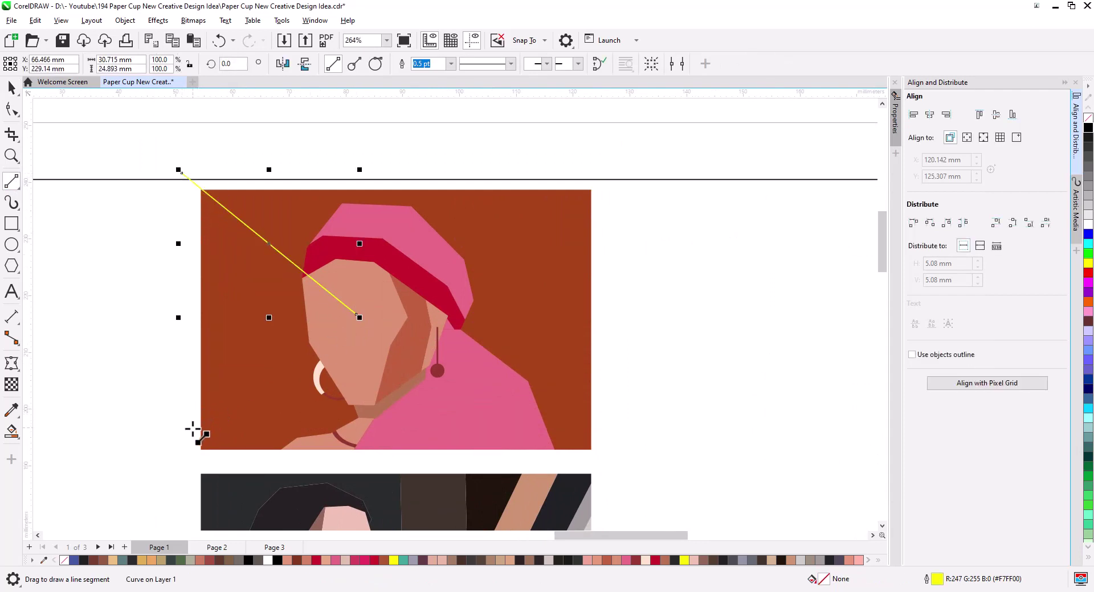
drag(193, 430, 561, 184)
key(F10)
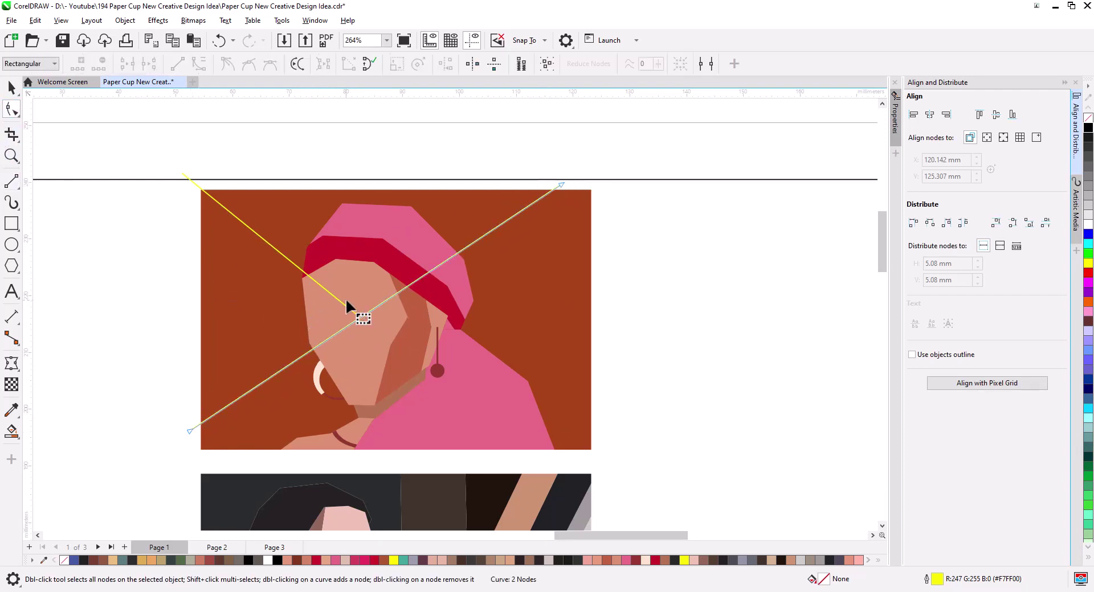
click(344, 304)
drag(360, 316, 334, 342)
- Smart-fill the background regions and earring crescent teal, then combine two regions into one shape
click(12, 432)
click(325, 419)
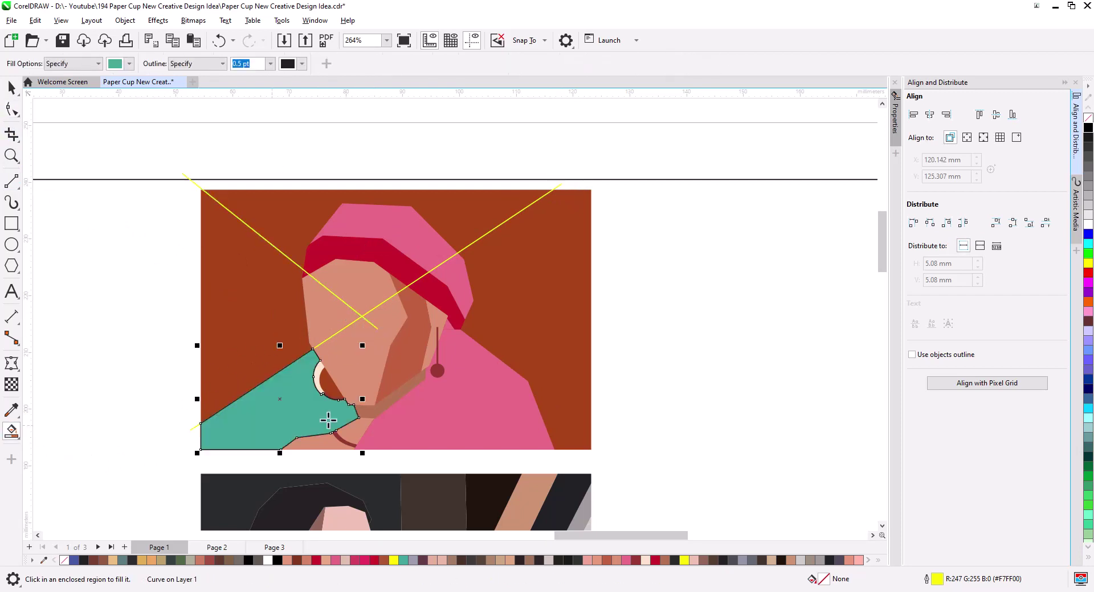
click(551, 339)
click(466, 215)
click(263, 334)
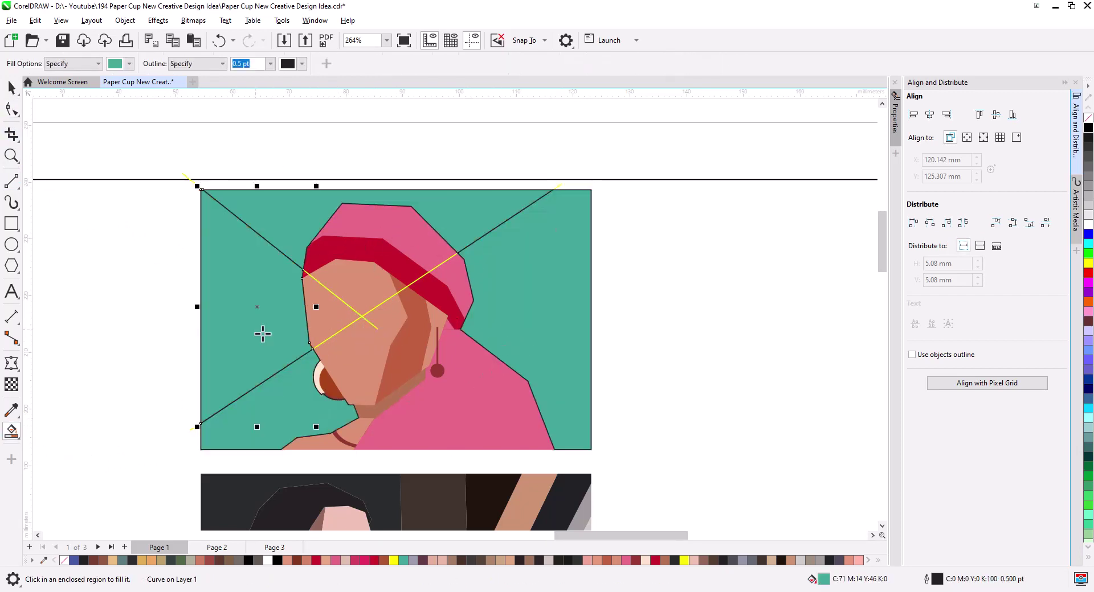
click(330, 392)
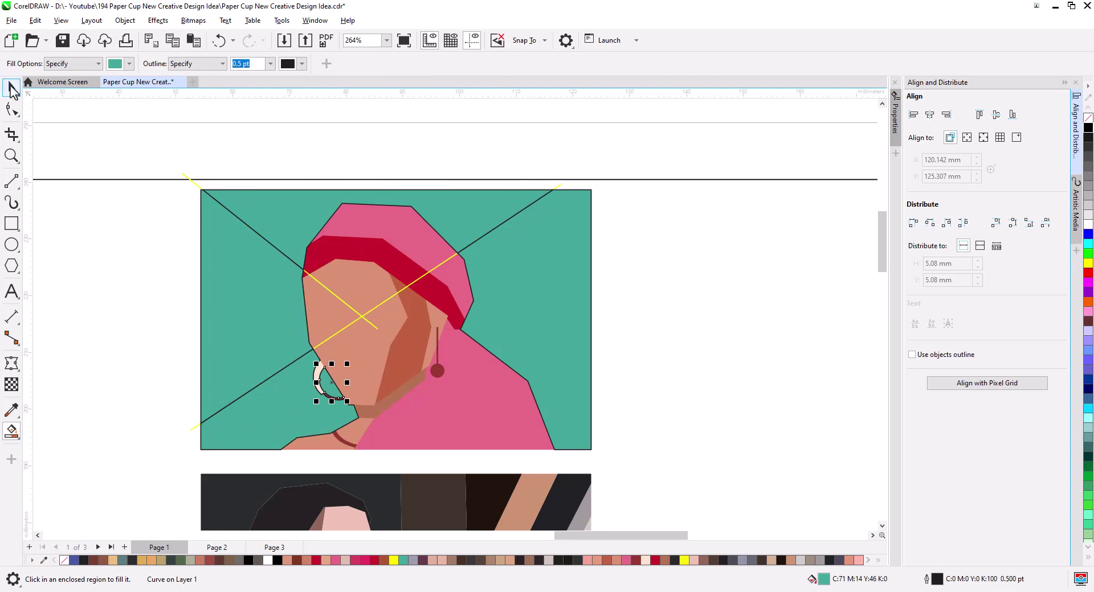
key(space)
shift+click(288, 412)
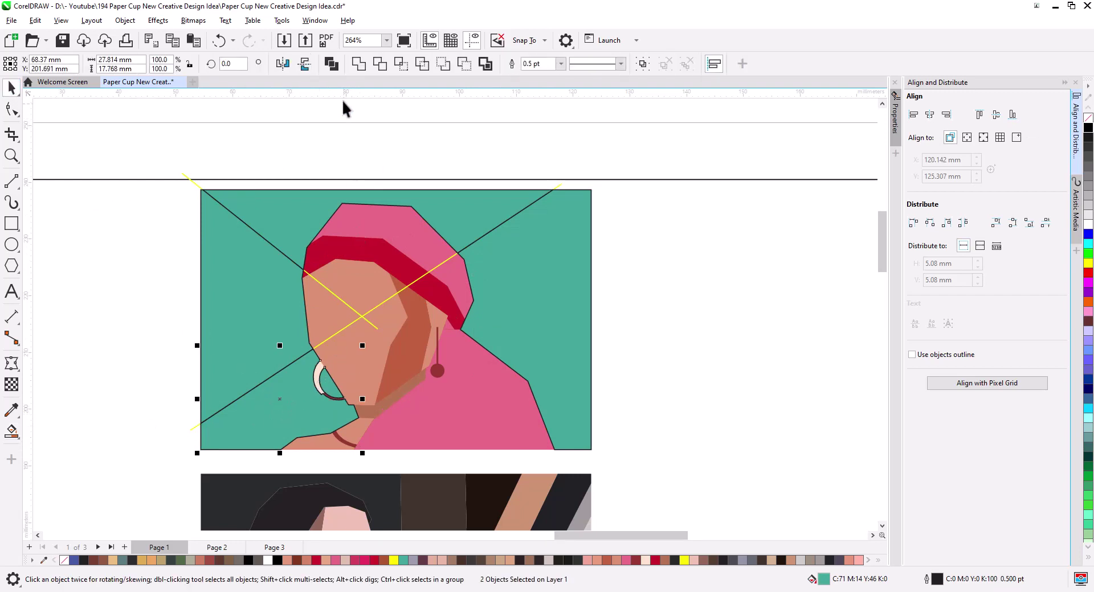
key(ctrl+l)
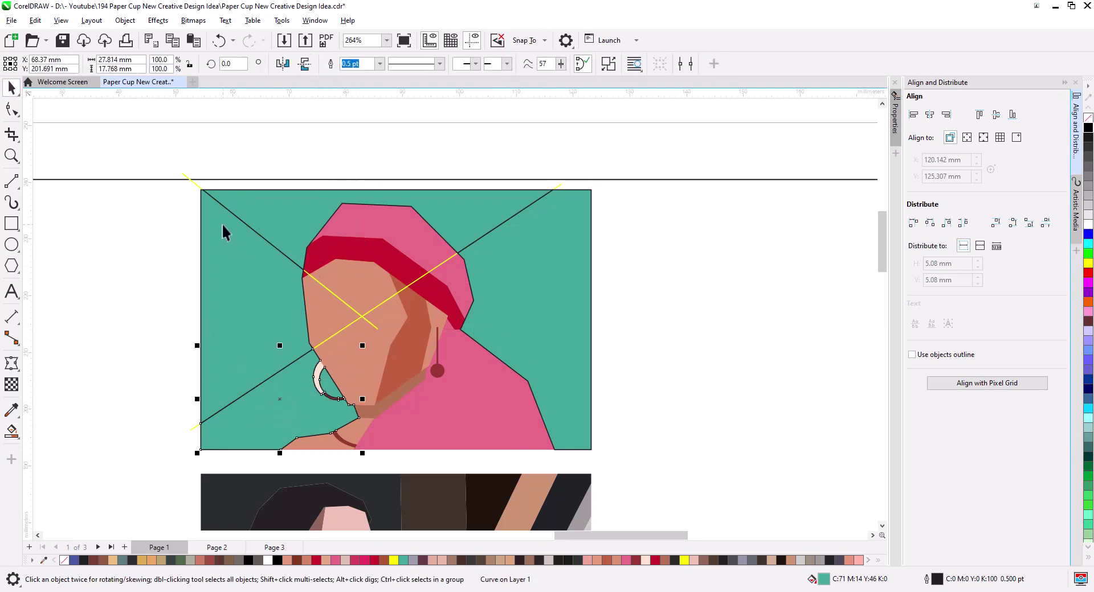
- Delete the yellow diagonal guide lines, undoing an accidental deletion of the black line
click(191, 183)
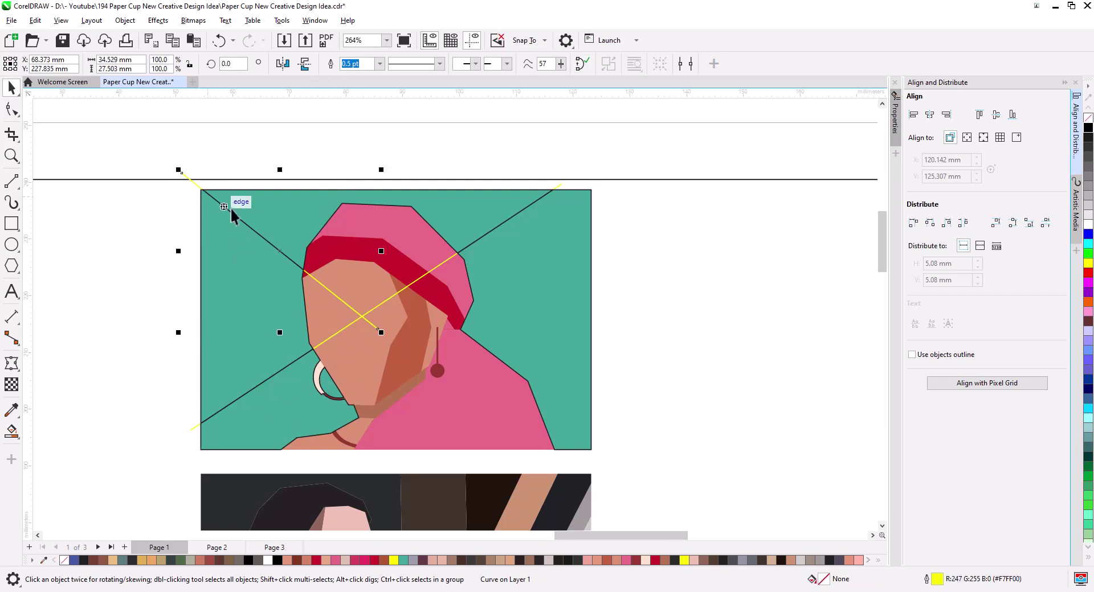
key(Delete)
click(193, 431)
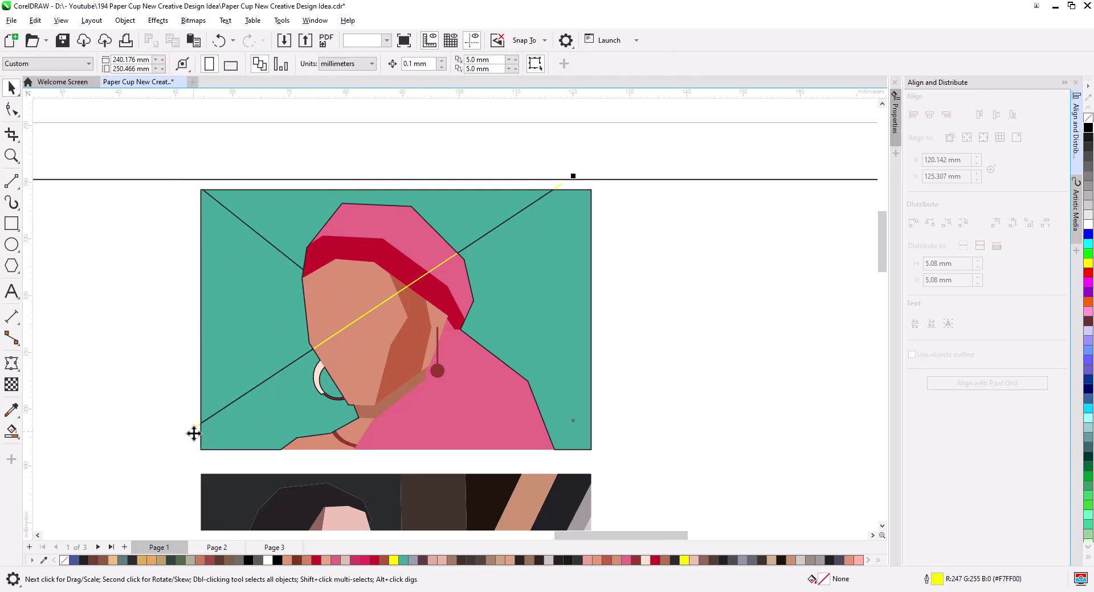
key(Delete)
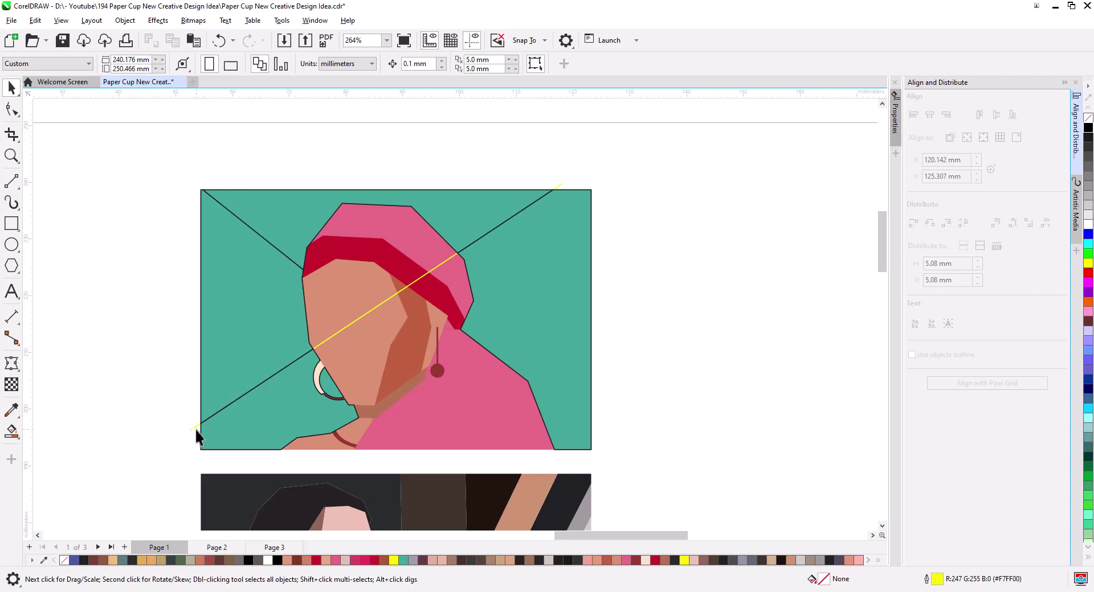
key(ctrl+z)
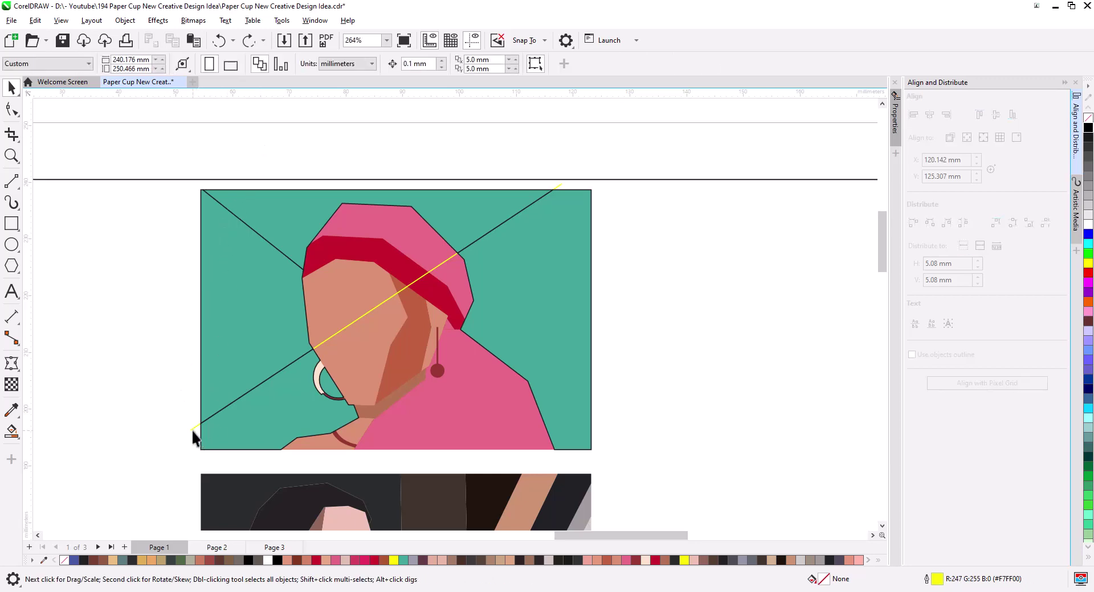
click(194, 429)
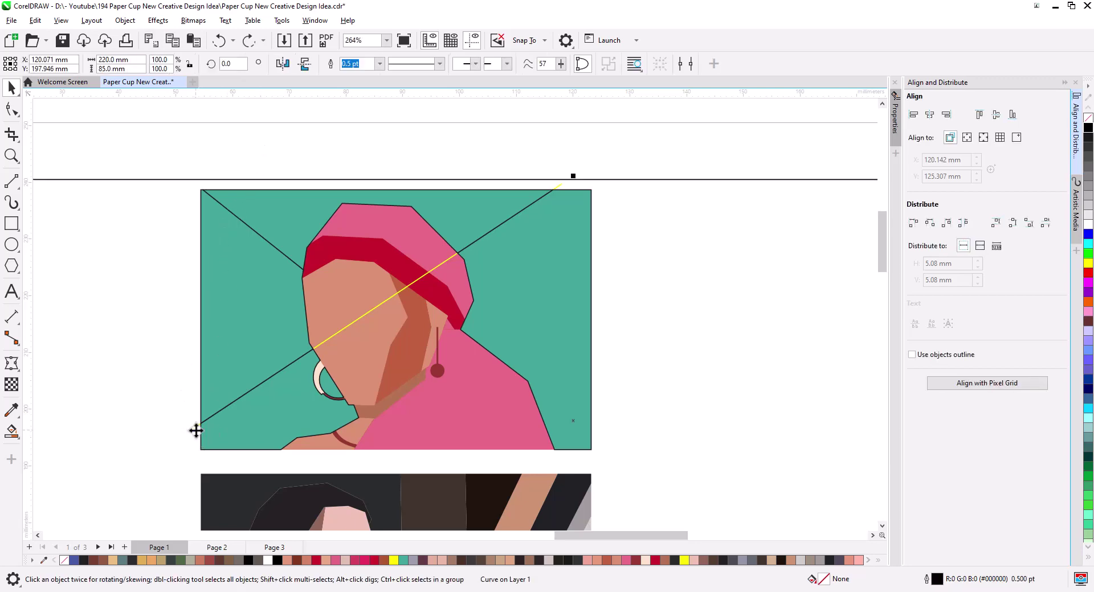
click(195, 431)
key(Delete)
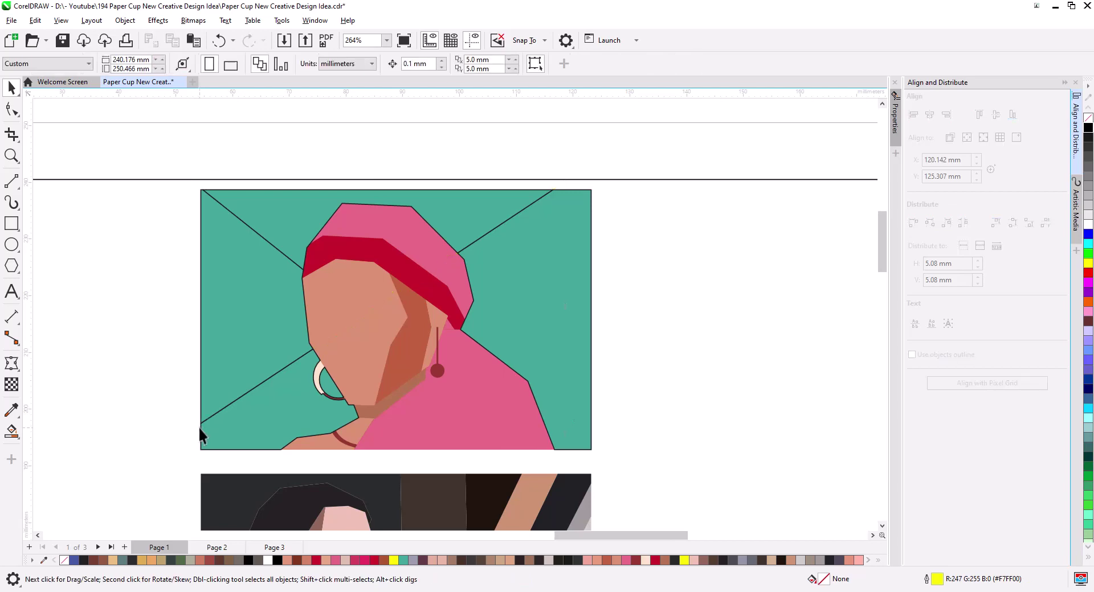
click(211, 357)
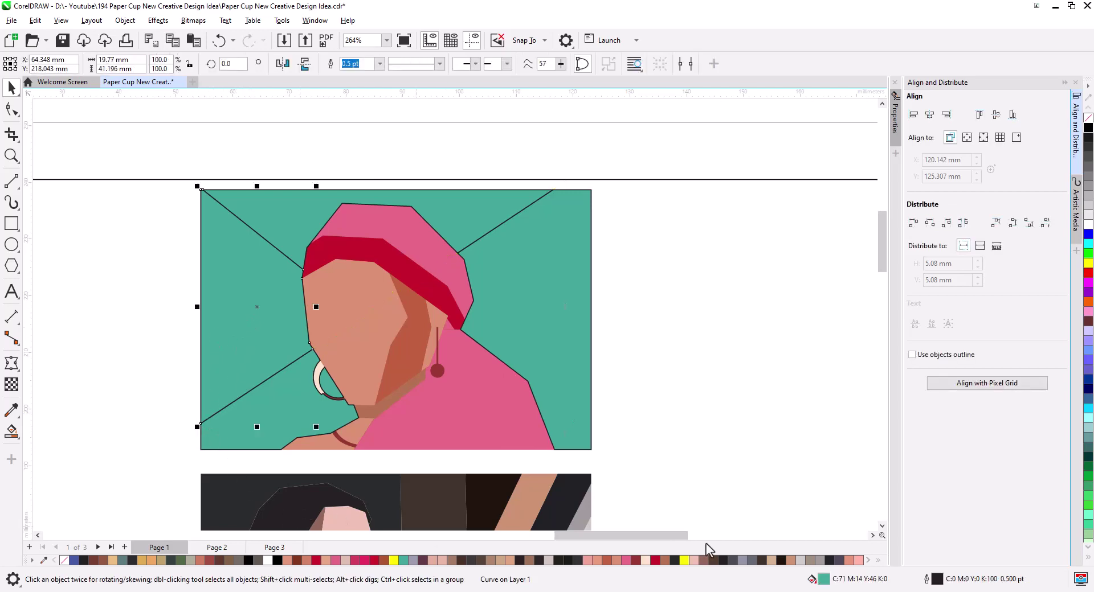
- Fill the left background region brown and the top region 90% black
click(870, 561)
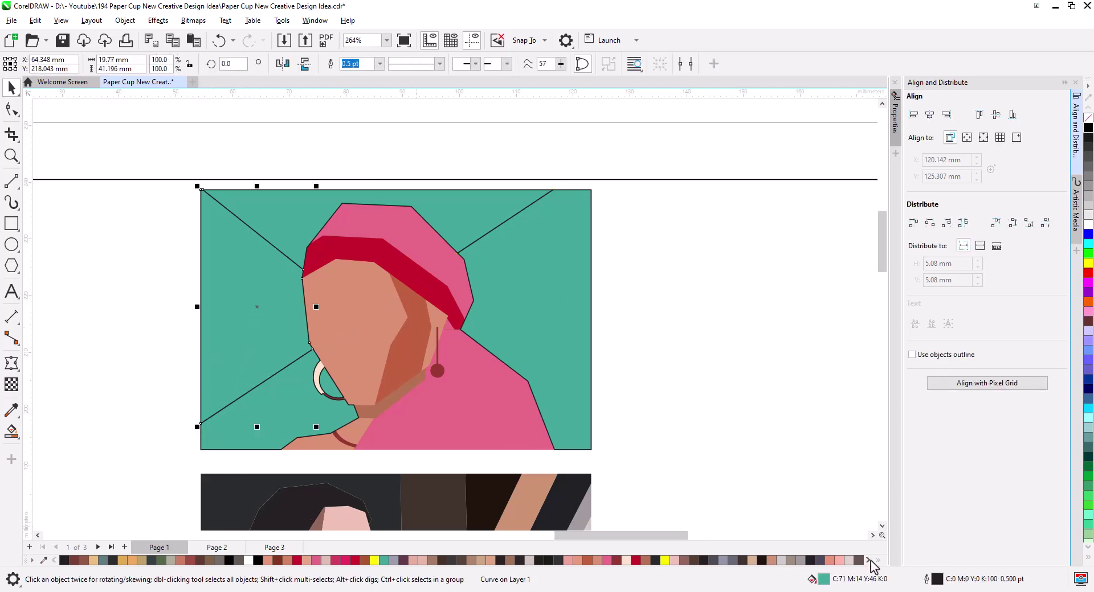
click(871, 561)
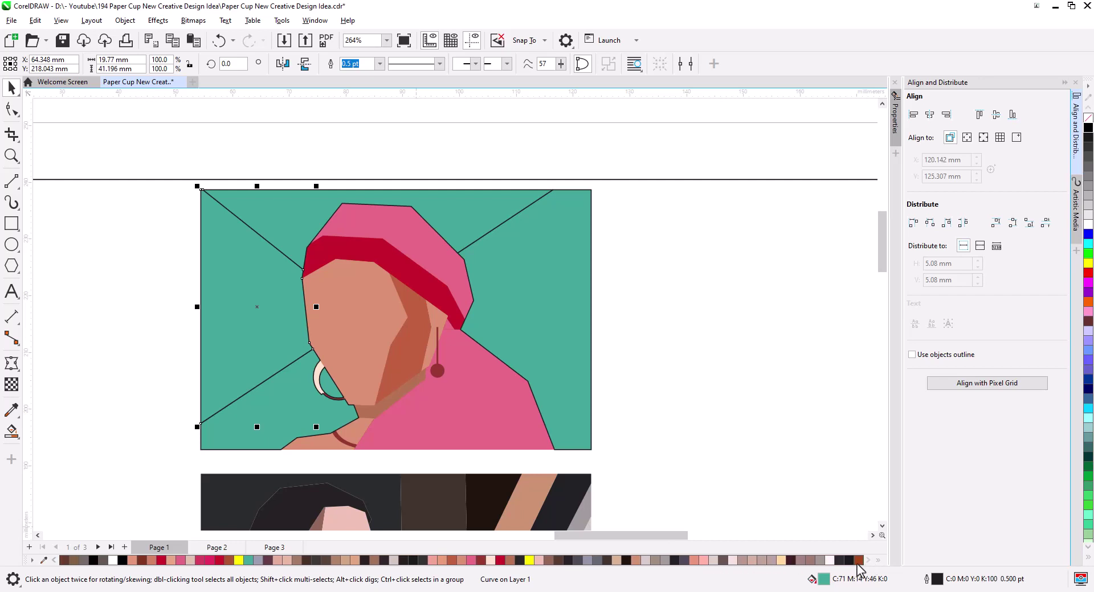
click(858, 561)
click(294, 238)
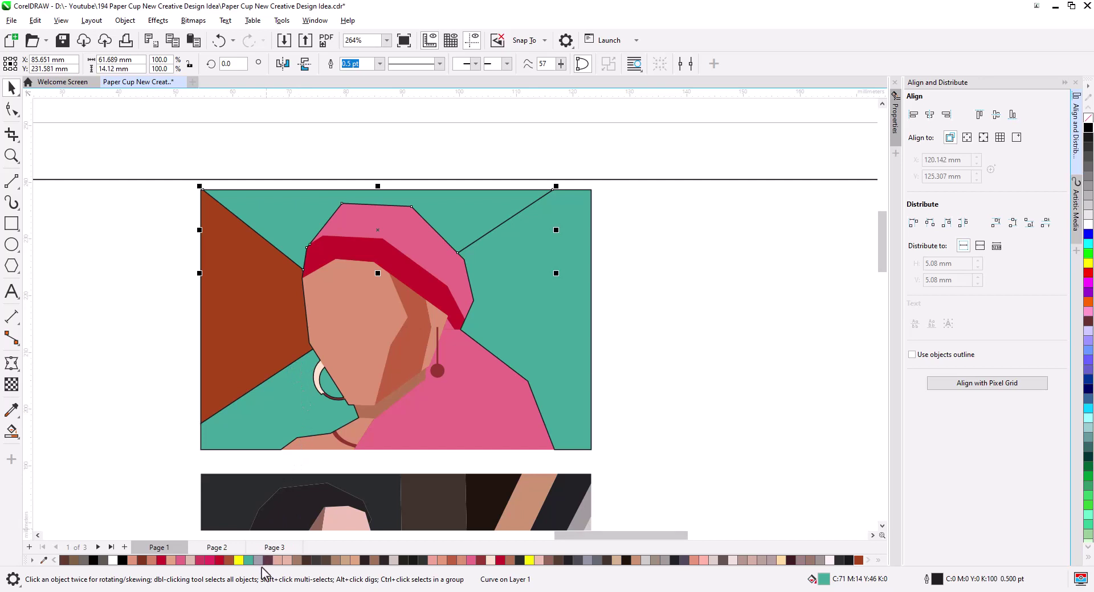
click(413, 561)
- Combine the right and lower-left teal regions and fill them 80% black
click(528, 377)
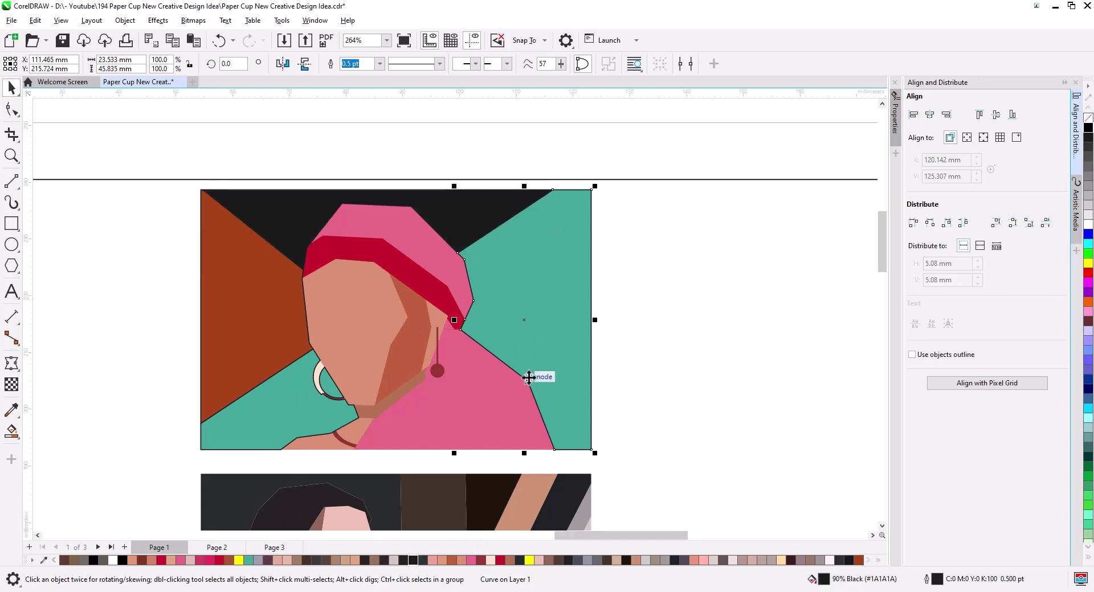
shift+click(293, 426)
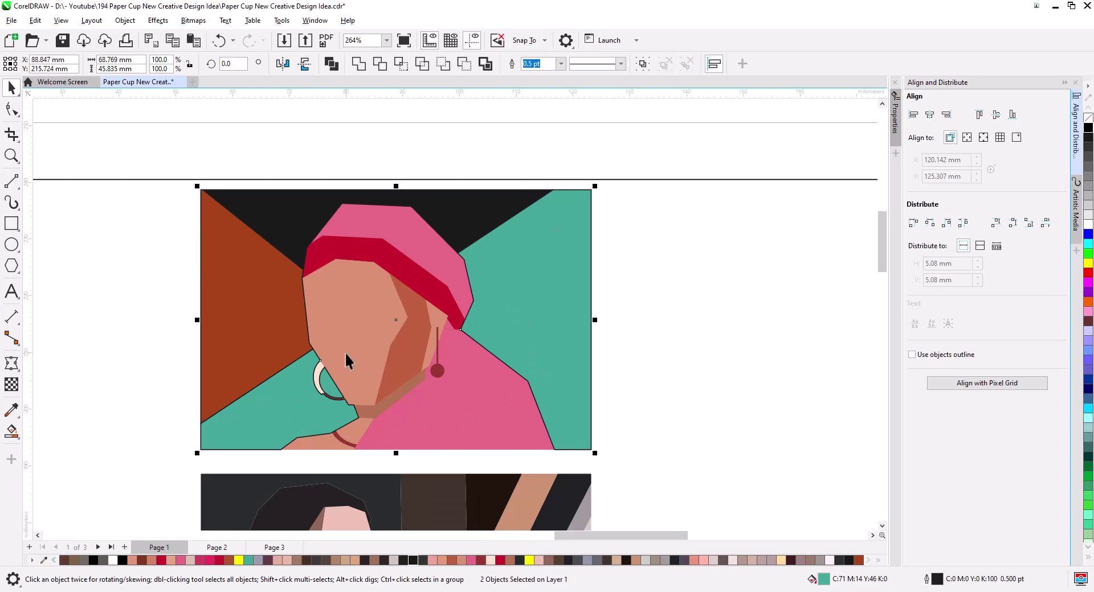
click(332, 64)
click(422, 562)
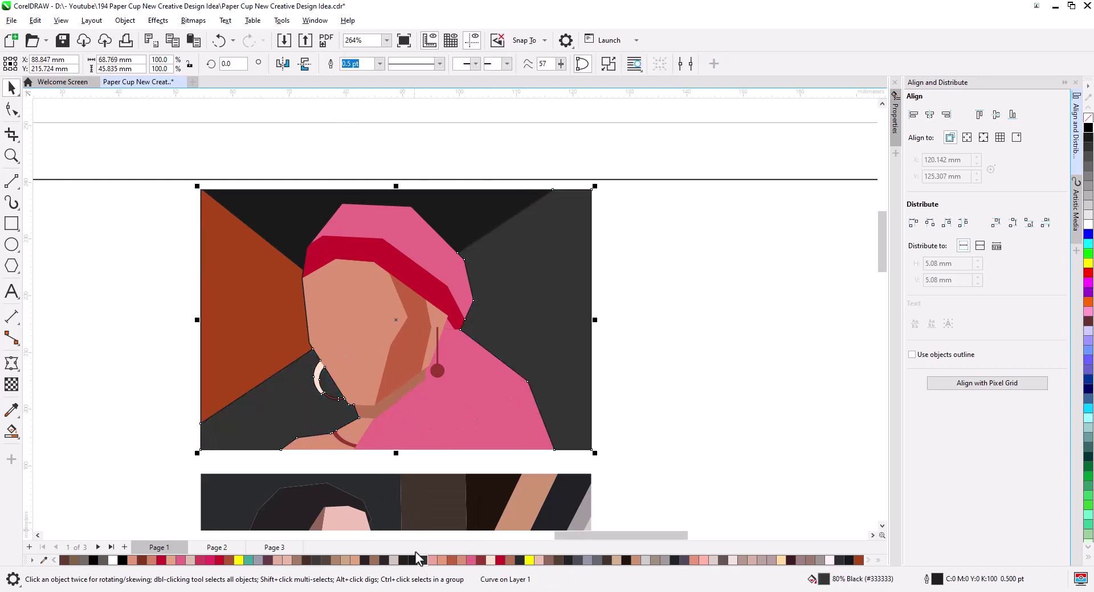
- Try crimson and pink on the left triangle, then weld it to the top region and fill 80% black
click(265, 304)
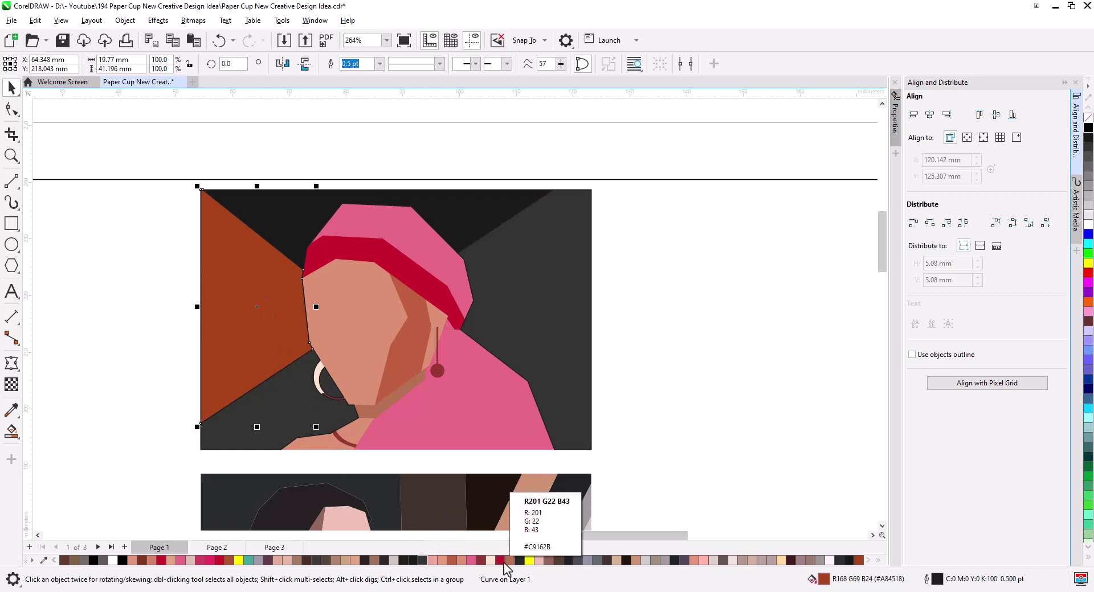
click(501, 561)
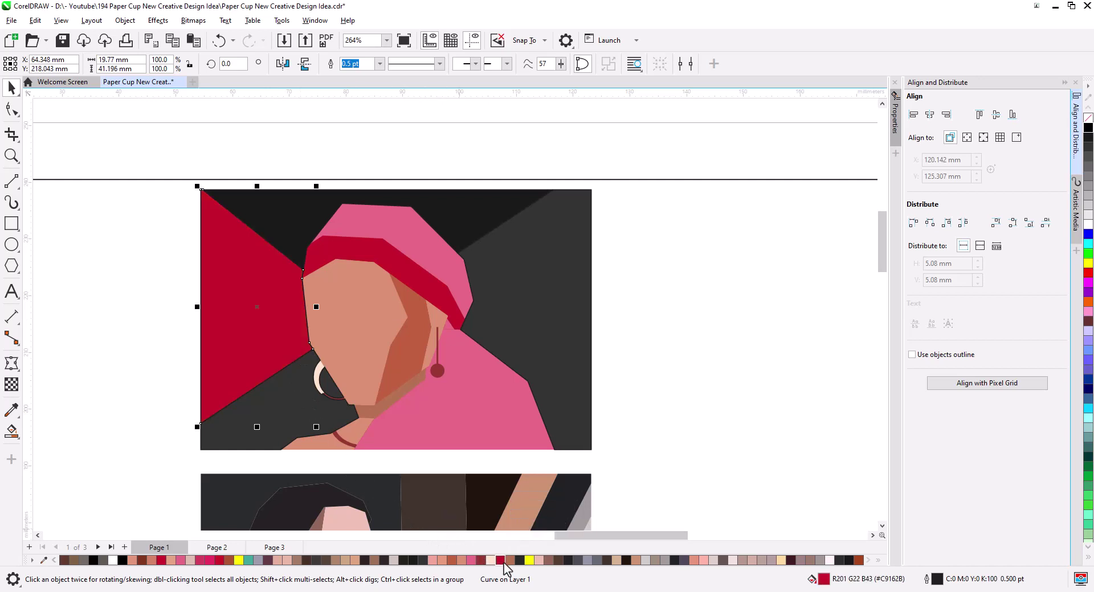
click(209, 562)
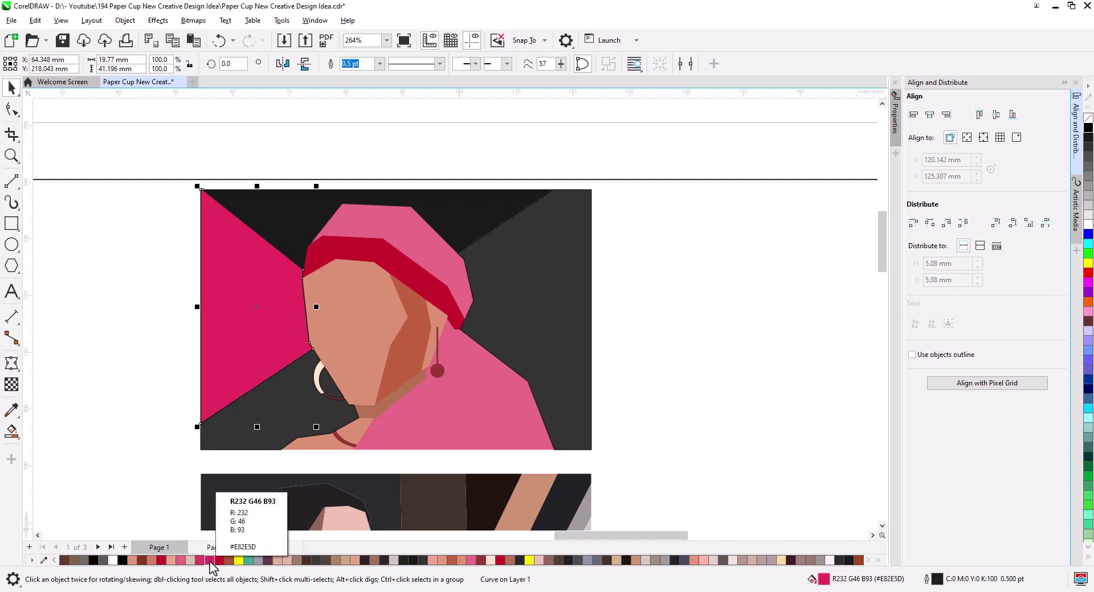
shift+click(295, 245)
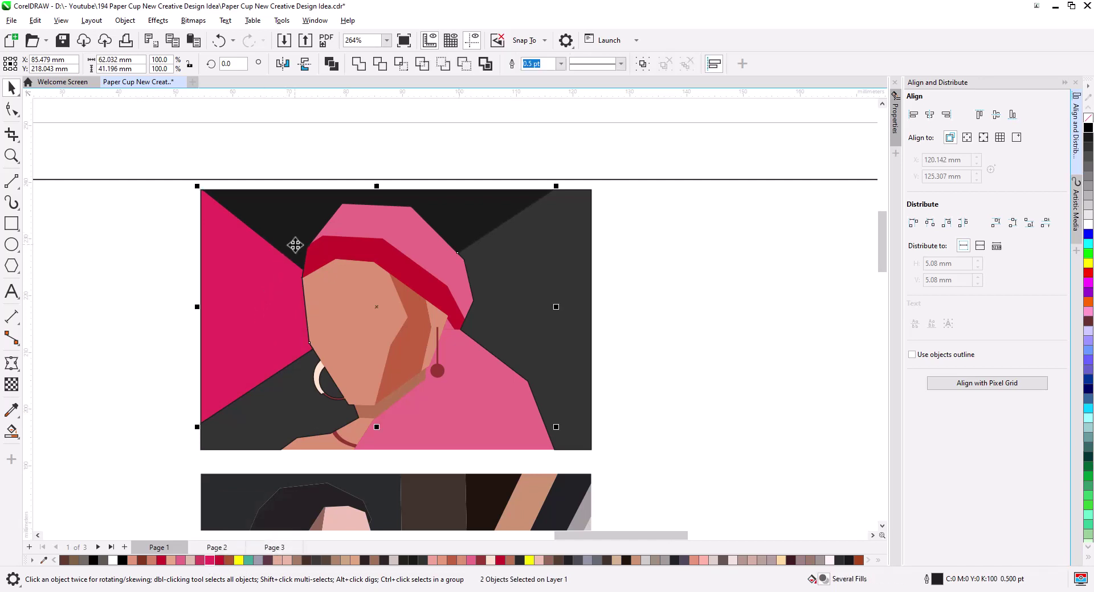
click(359, 66)
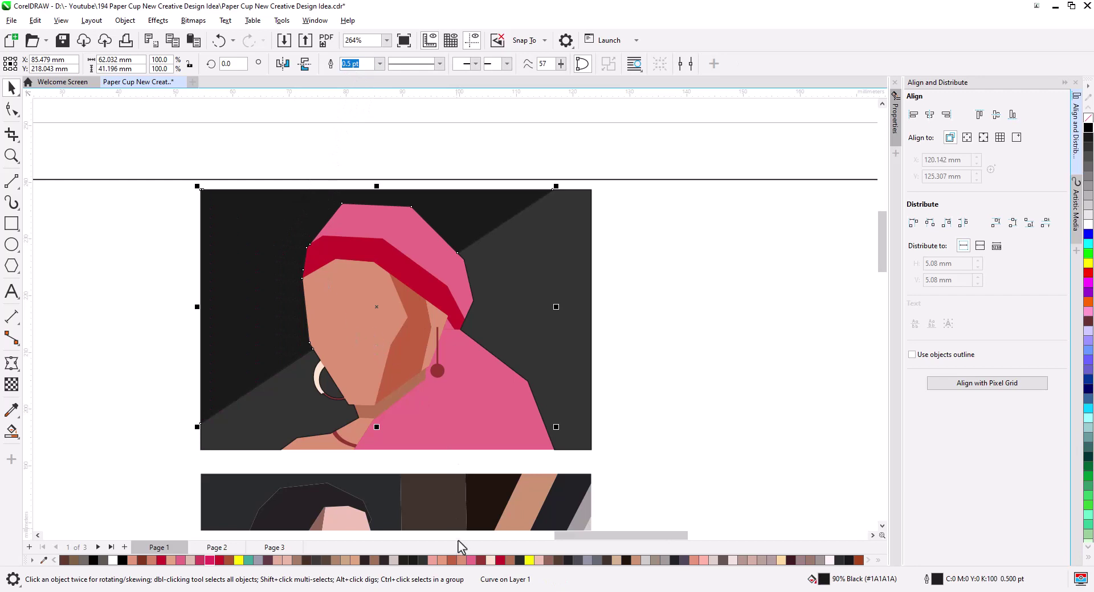
click(422, 563)
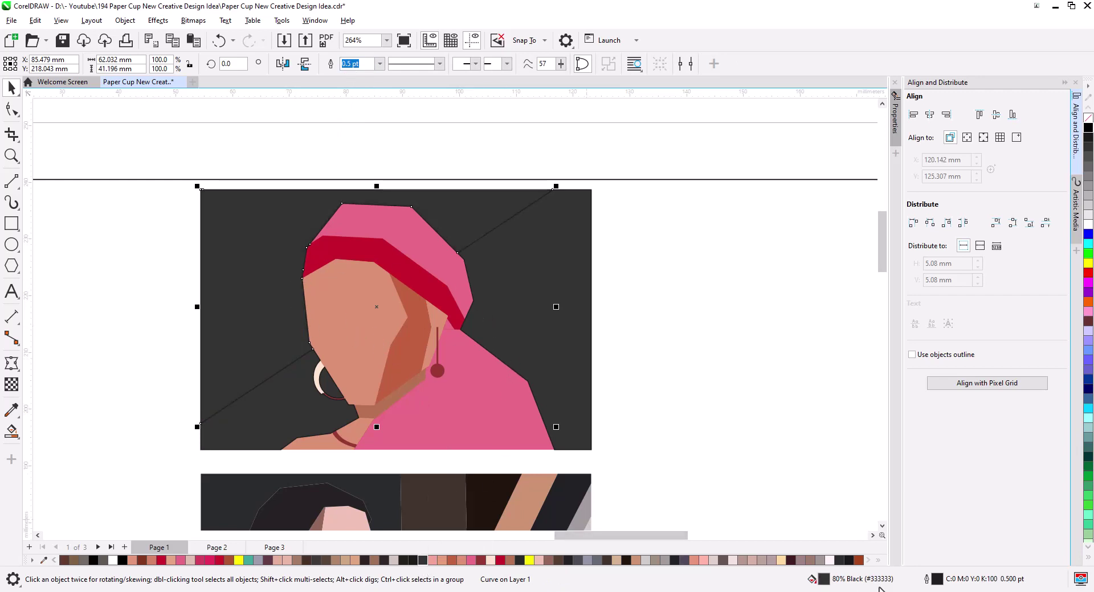
- Change the upper-left band's fill to muted brownish mauve #755C5C in the colour viewer
key(shift+F11)
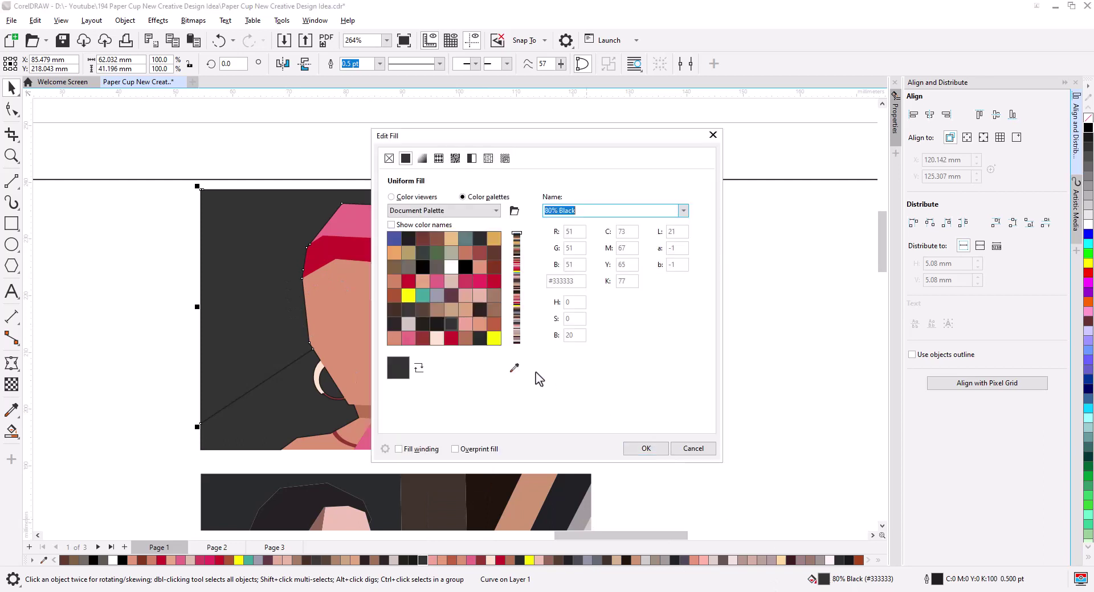
click(424, 196)
drag(478, 143, 722, 189)
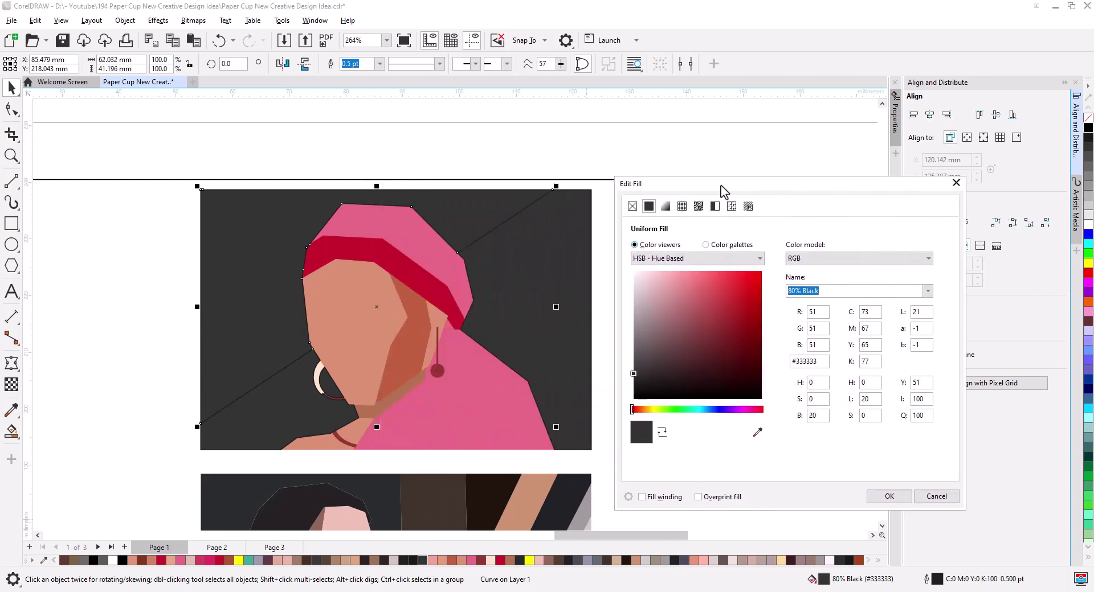
drag(633, 375, 660, 343)
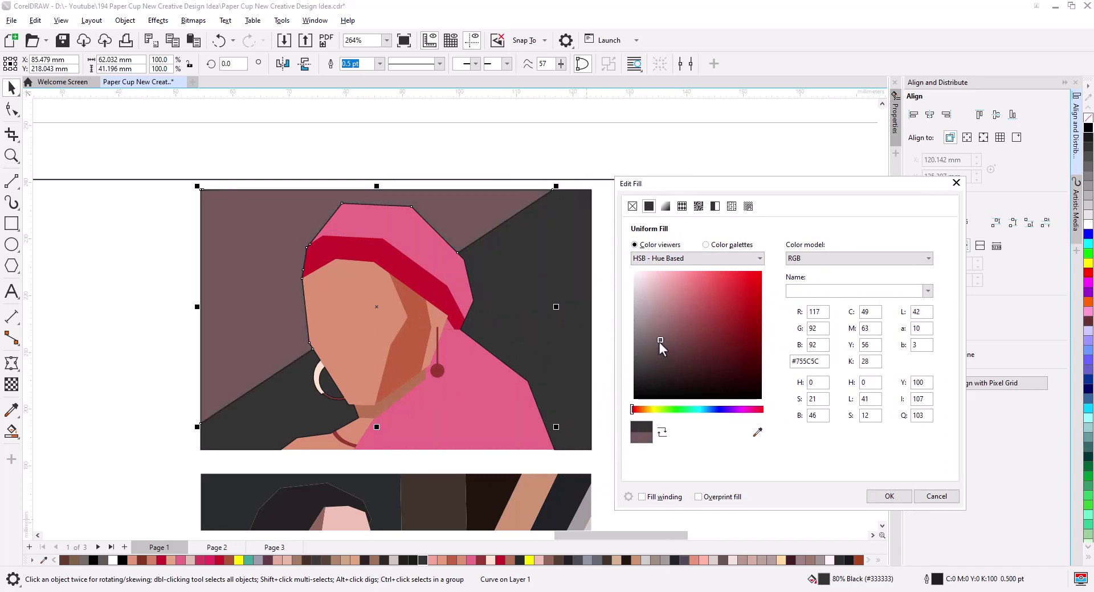
click(878, 497)
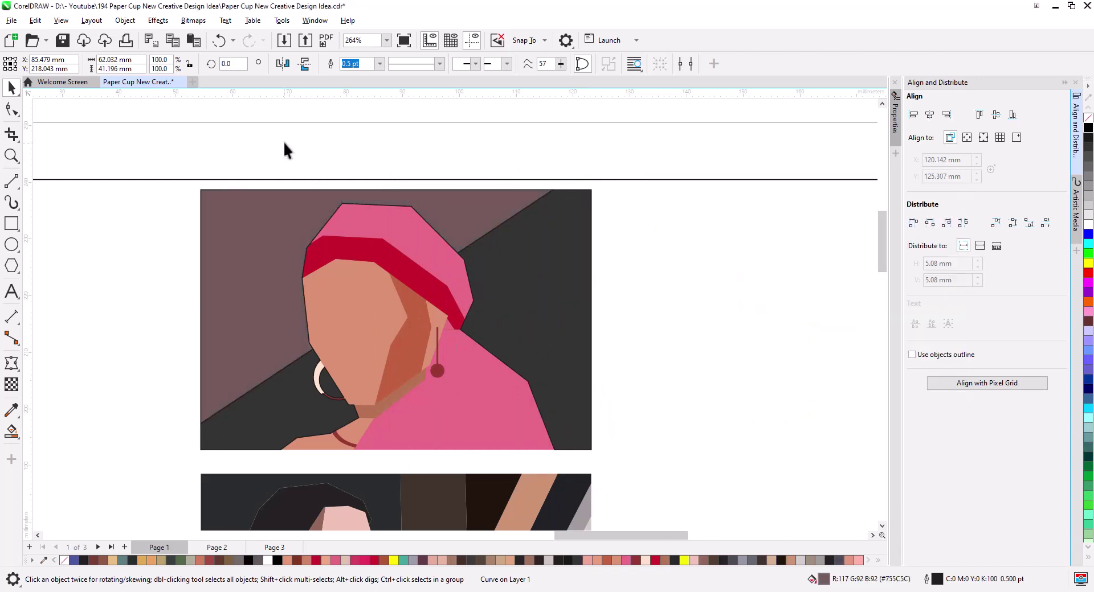
drag(173, 130, 630, 462)
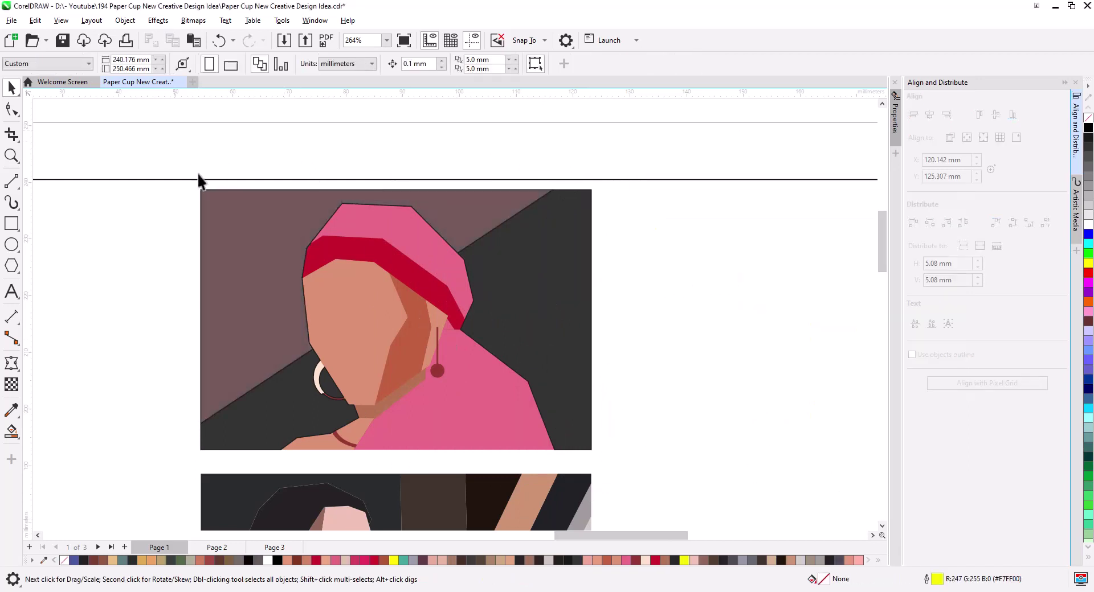
- Remove outlines from the headscarf portrait's shapes and group its 13 objects
right_click(1087, 119)
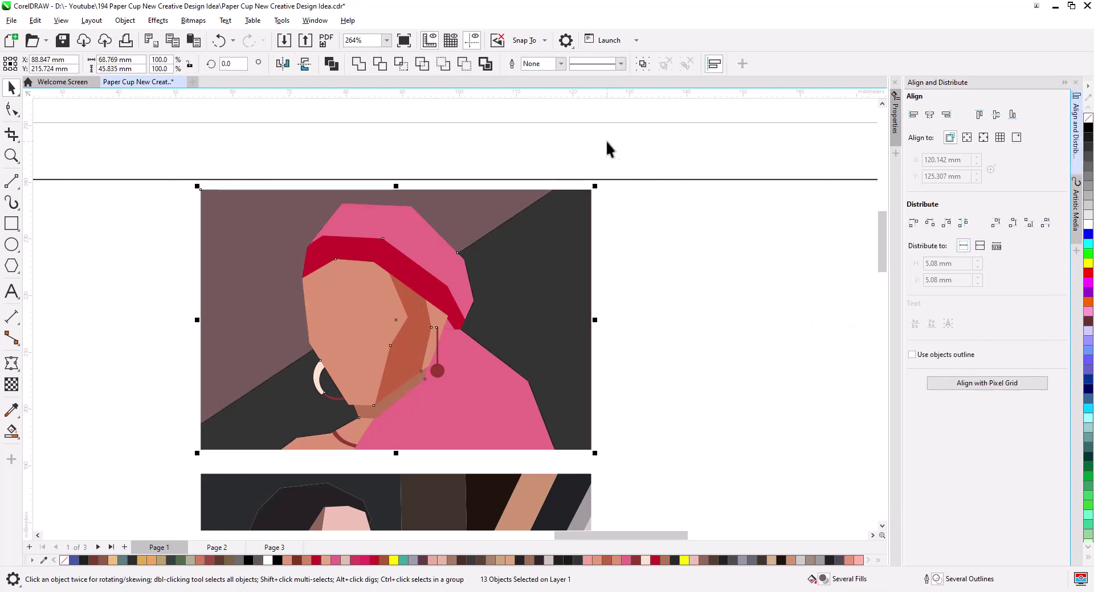
key(ctrl+g)
scroll(545, 161, down, 3)
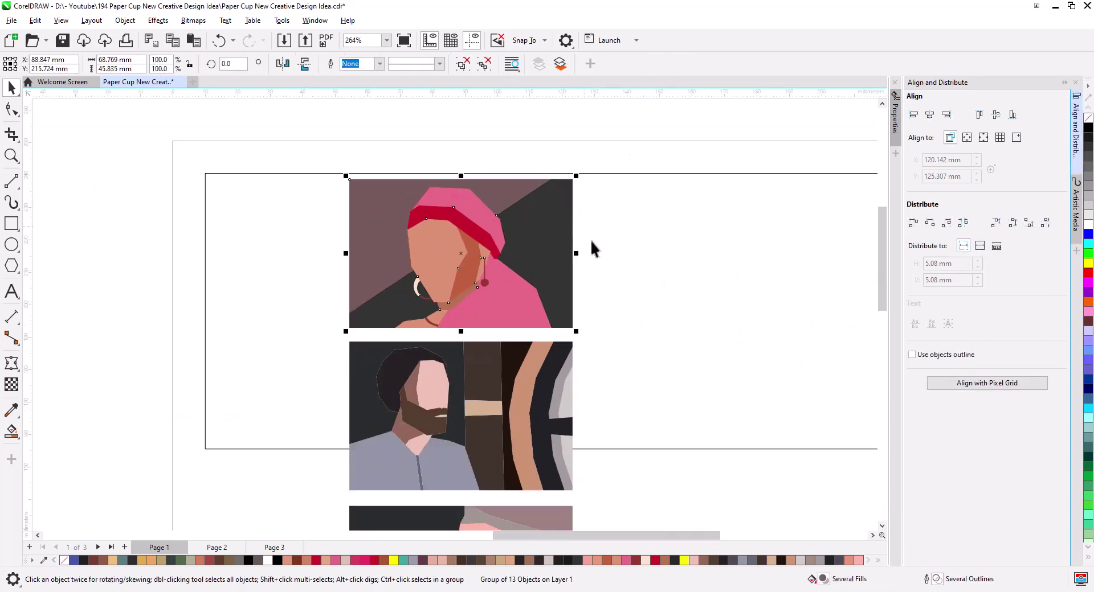
drag(571, 235, 563, 221)
click(560, 429)
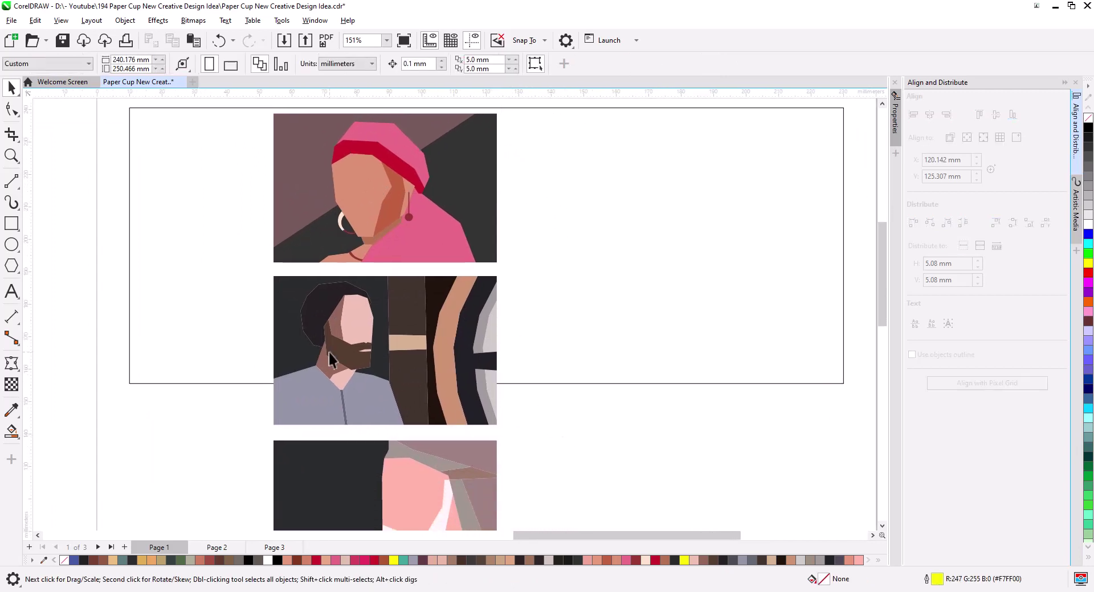
- Marquee-select the bearded-man portrait and group its 18 shapes
scroll(326, 350, up, 1)
drag(381, 320, 390, 318)
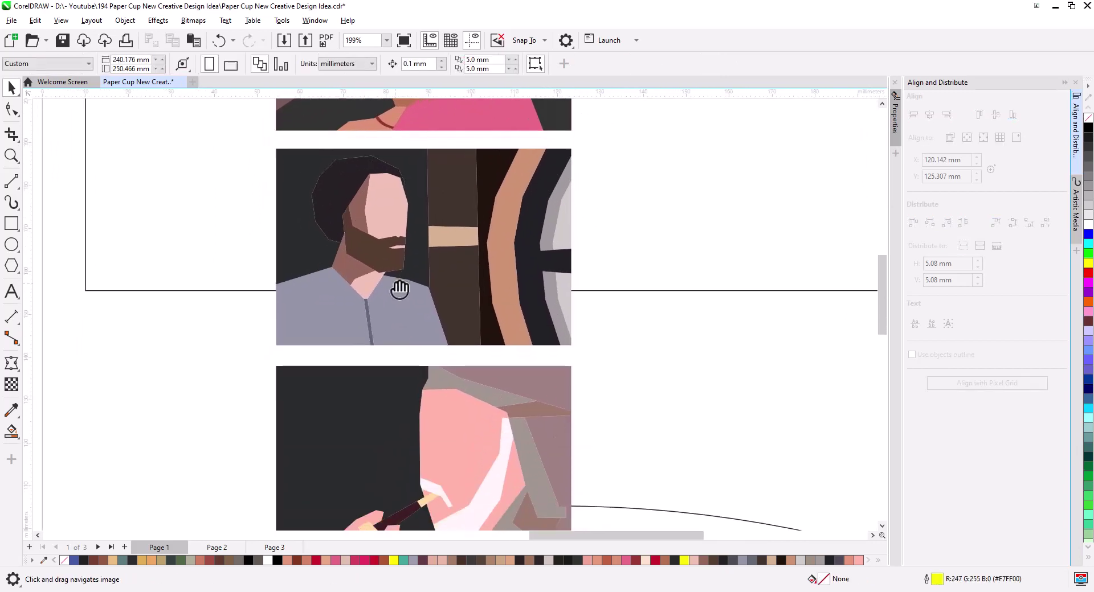
scroll(391, 318, down, 1)
scroll(397, 338, down, 2)
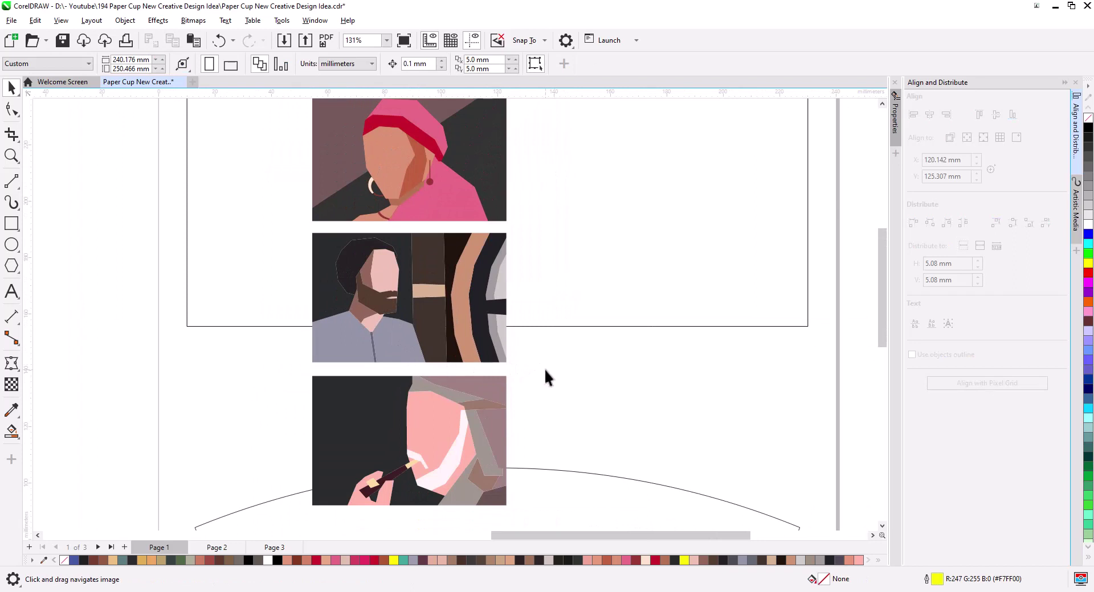
drag(405, 319, 298, 230)
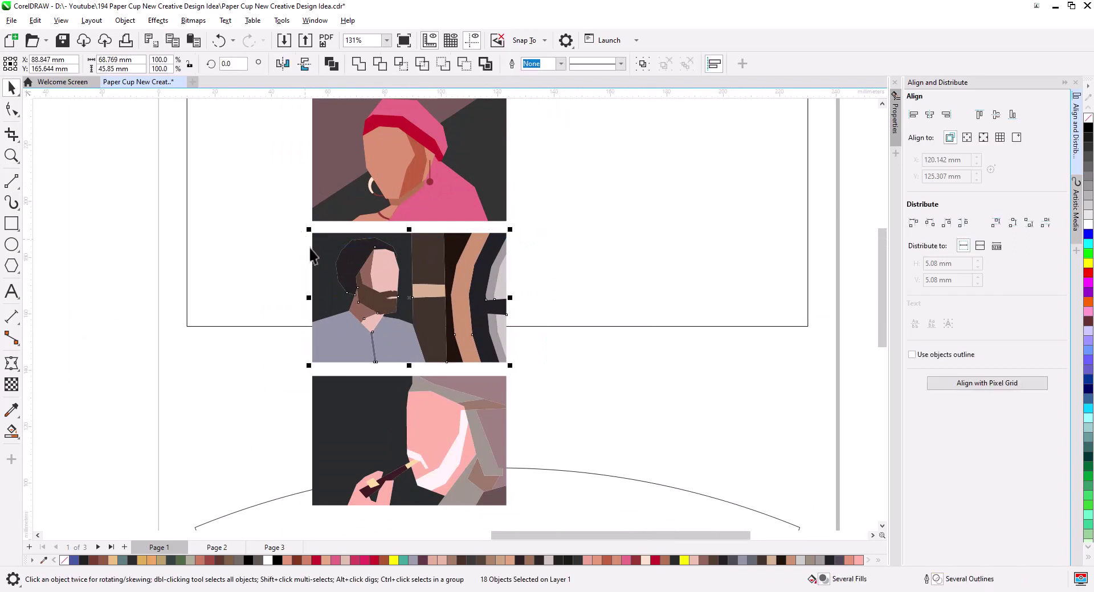
key(ctrl+g)
scroll(471, 351, up, 1)
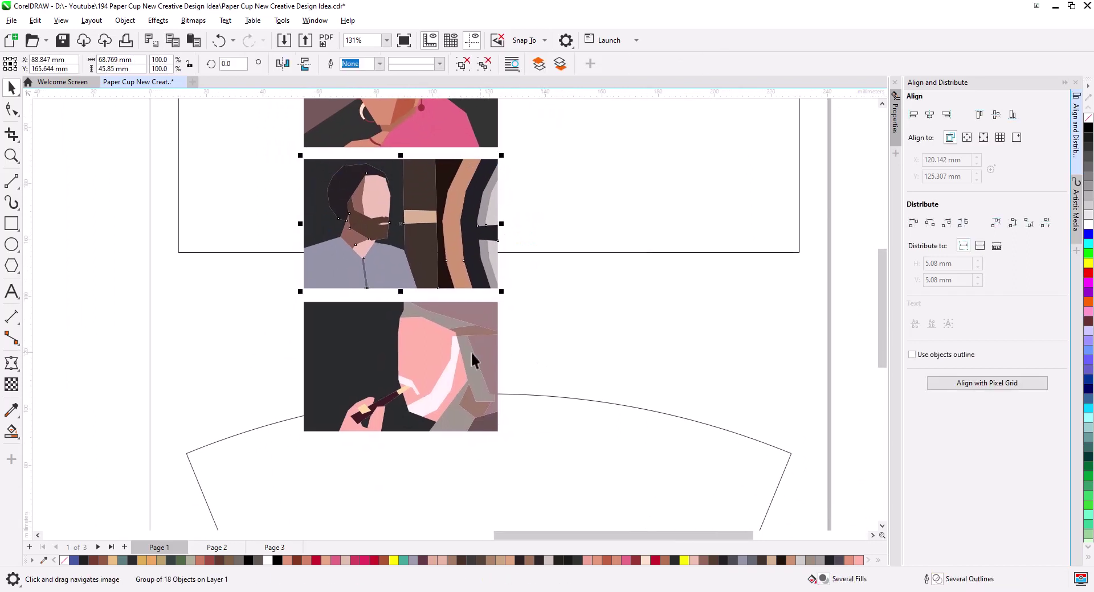
scroll(400, 336, up, 2)
drag(412, 363, 441, 274)
scroll(435, 278, down, 1)
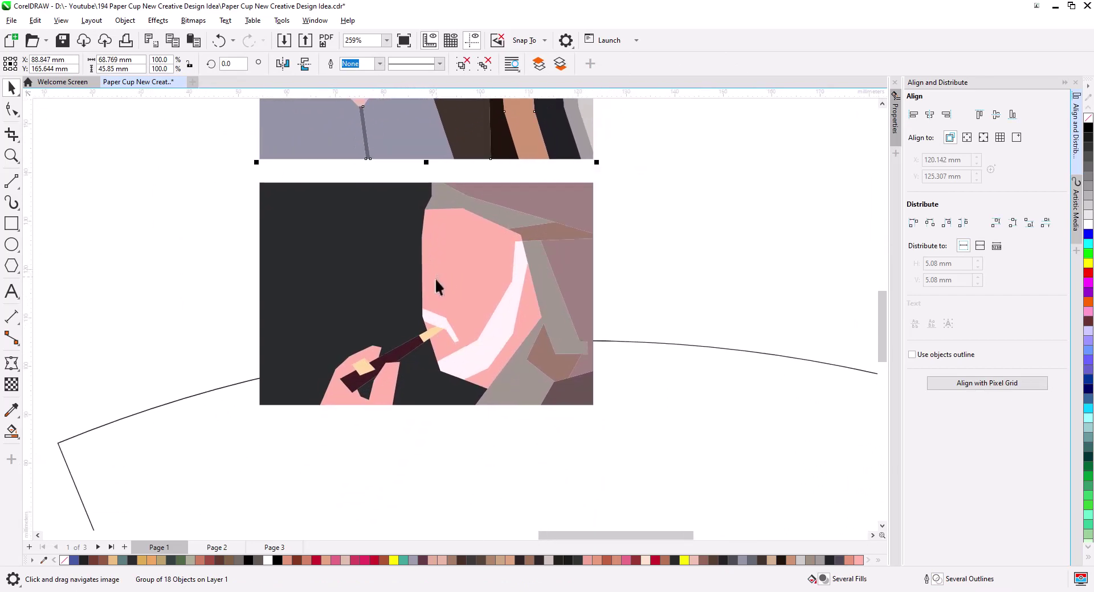
- Draw six 2-point lines fanning from the smoker's mouth out past the left edge
click(11, 182)
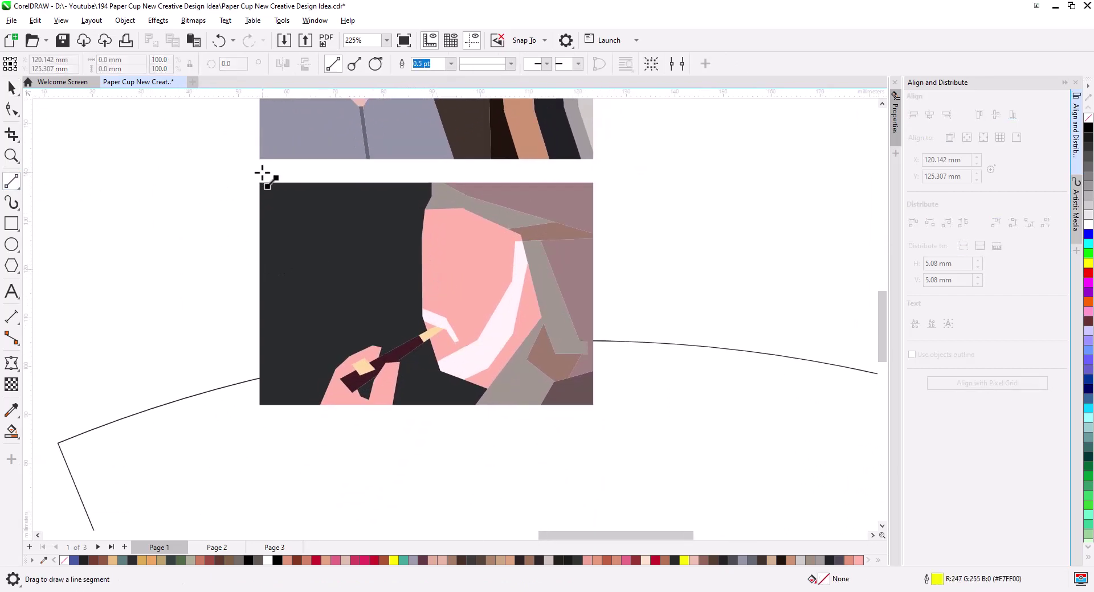
drag(264, 175, 456, 315)
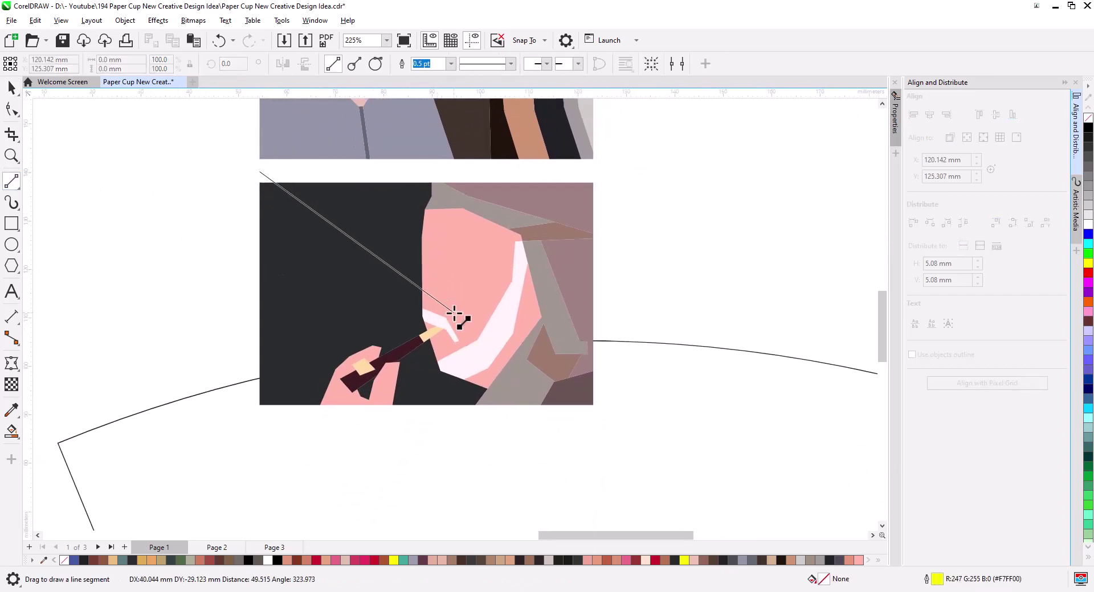
drag(228, 203, 476, 328)
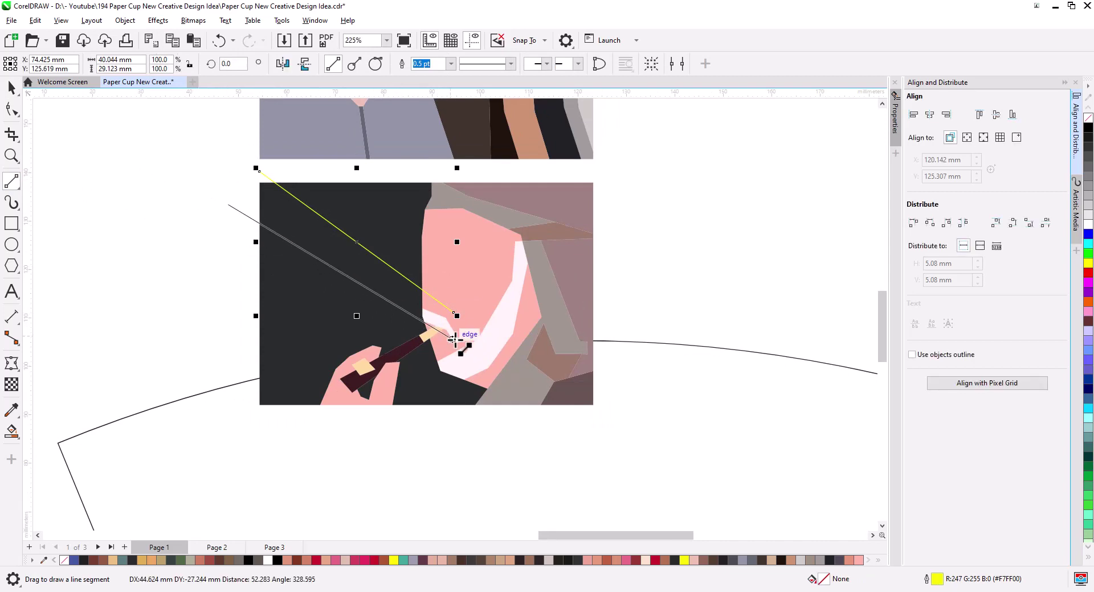
drag(217, 267, 467, 325)
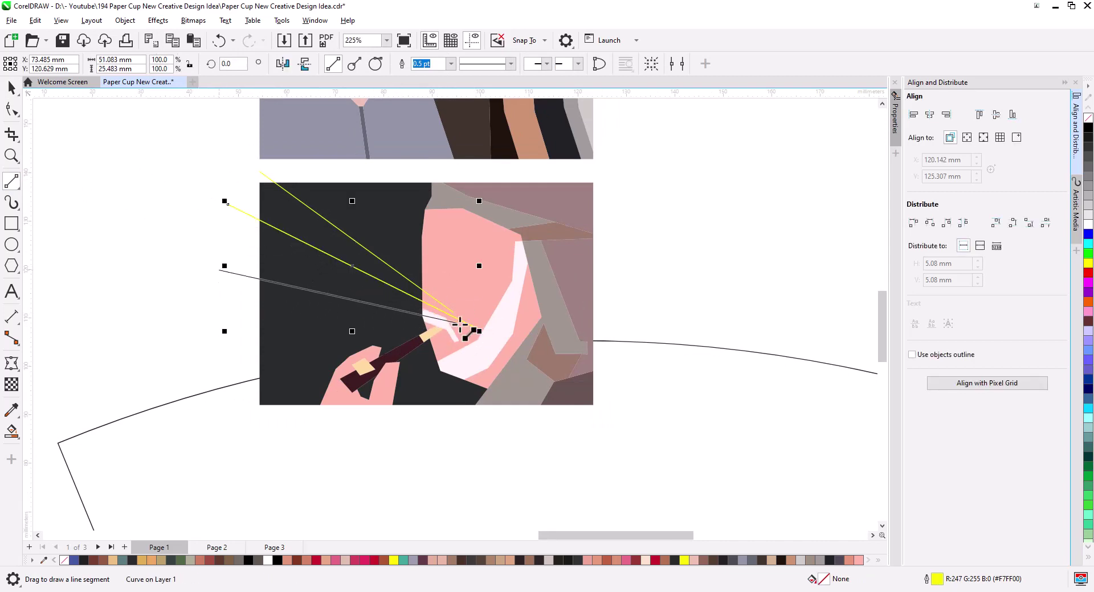
drag(377, 315, 495, 309)
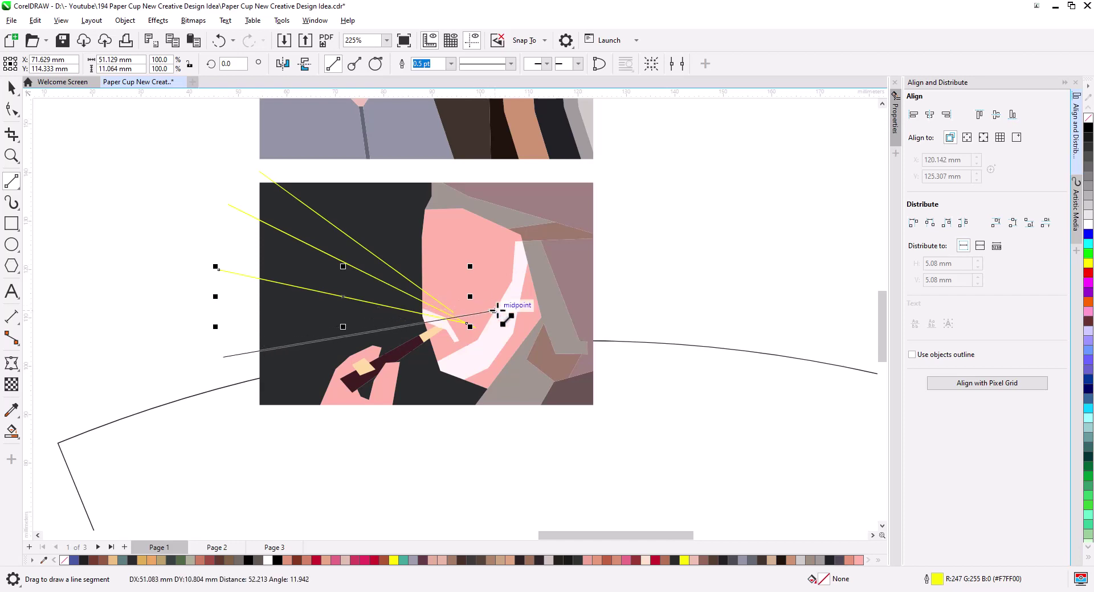
drag(205, 316, 473, 315)
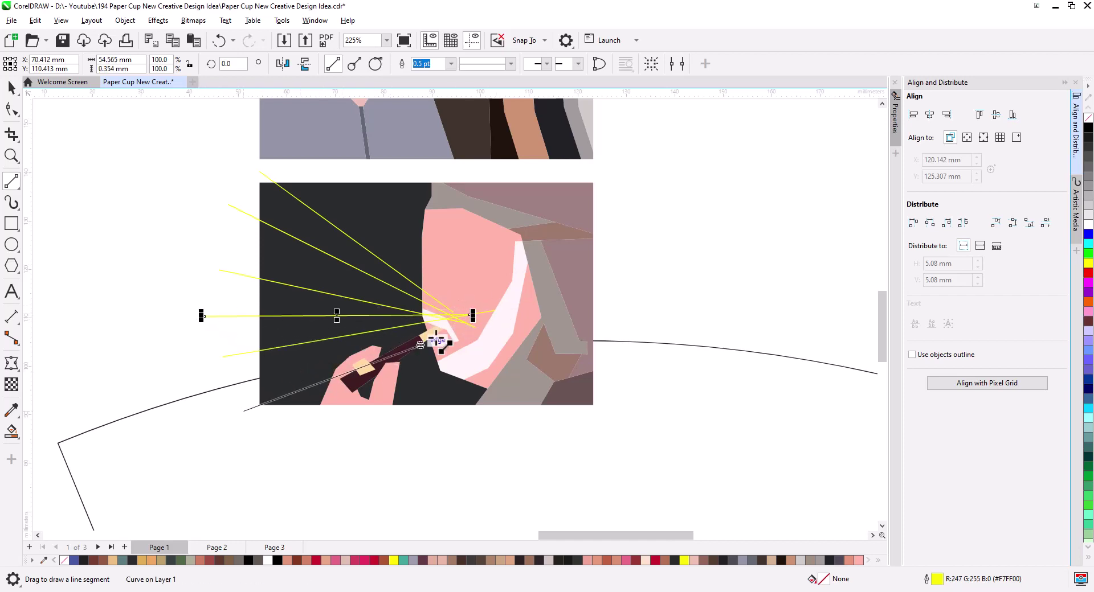
drag(244, 411, 513, 304)
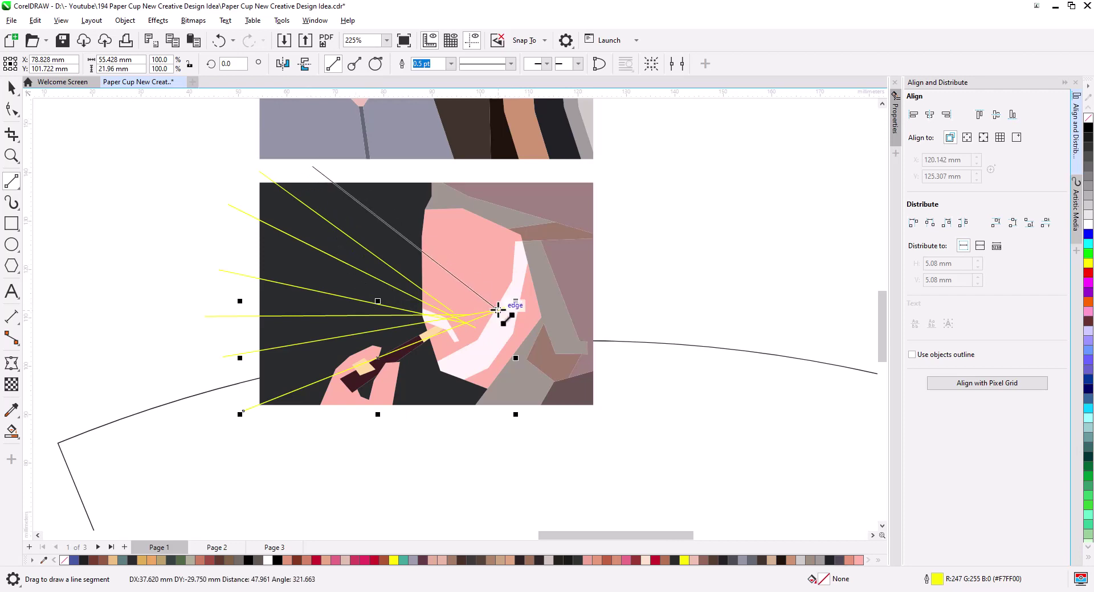
key(Escape)
- Add a ray toward the top and Smart-fill six wedges between the rays teal
drag(324, 164, 478, 340)
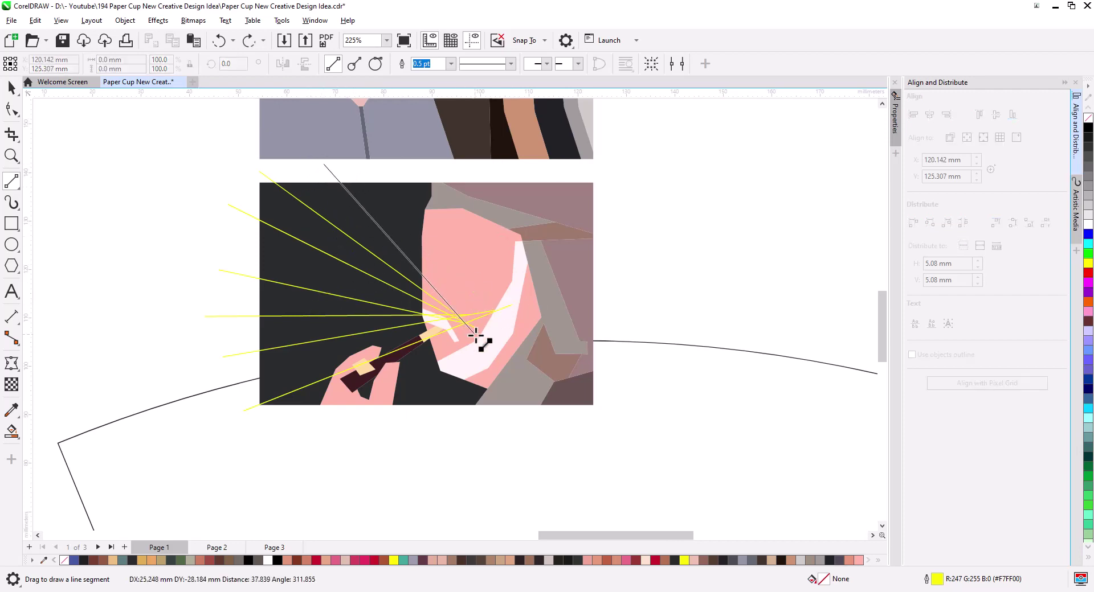
click(12, 431)
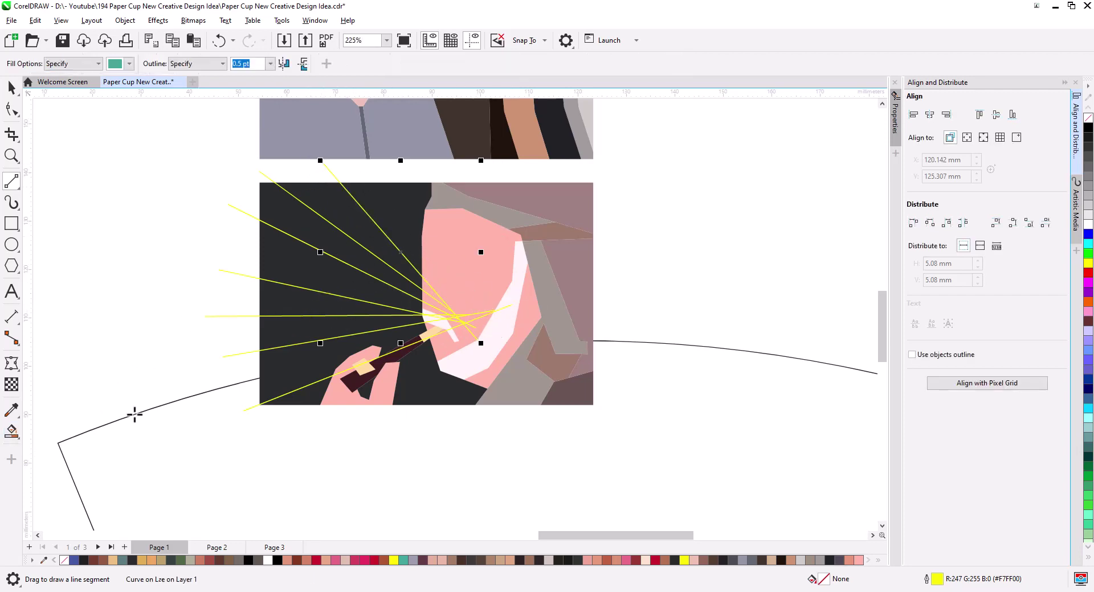
click(288, 377)
click(282, 334)
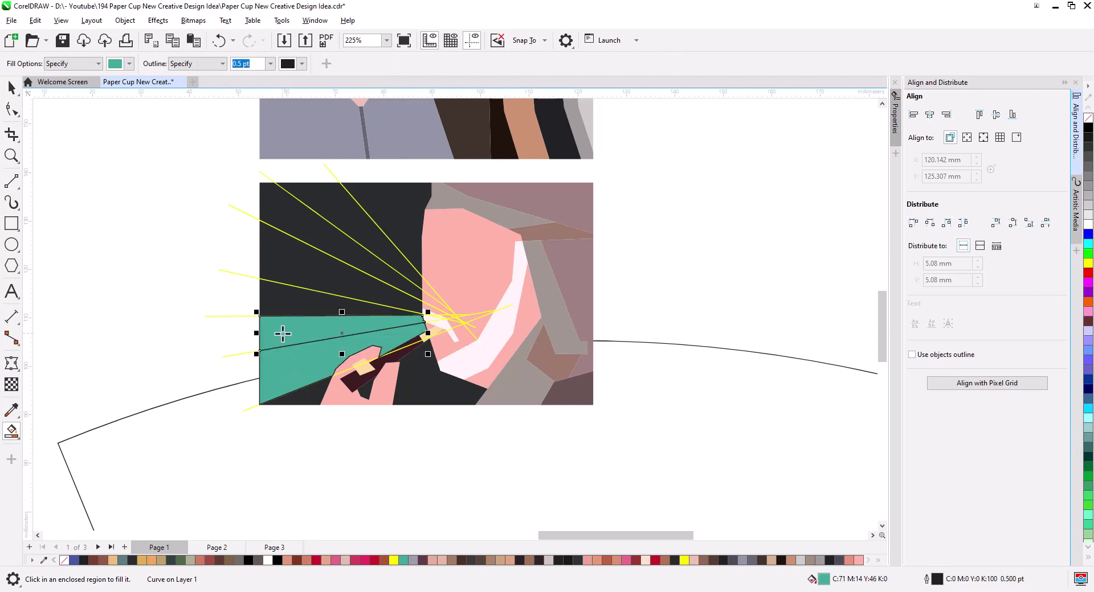
click(289, 297)
click(289, 271)
click(298, 222)
click(337, 198)
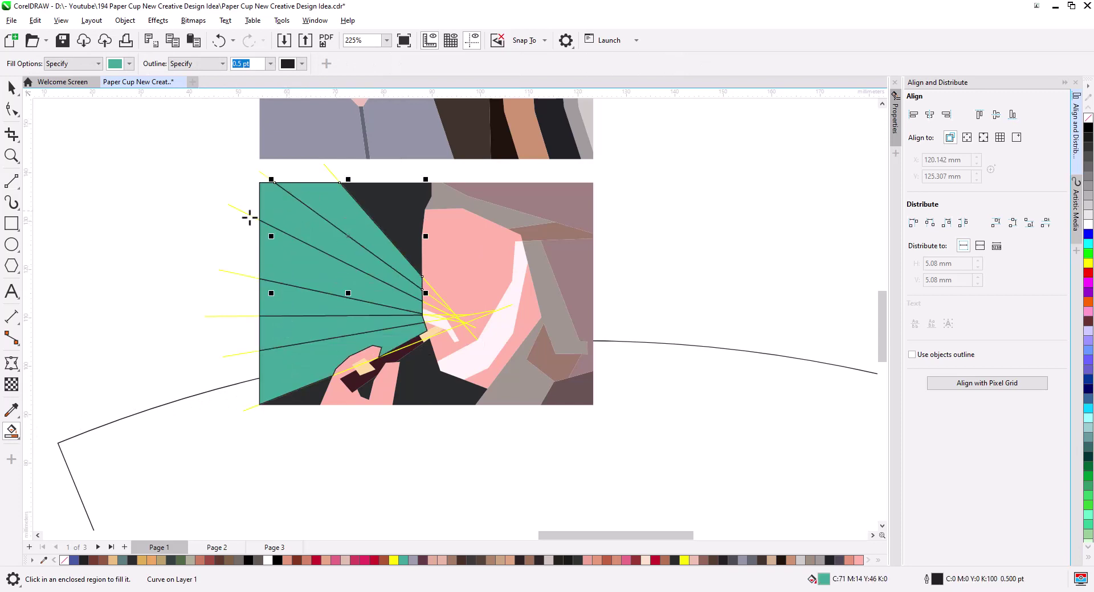
- Delete two in-between teal wedges so the wedges alternate
click(12, 88)
click(163, 267)
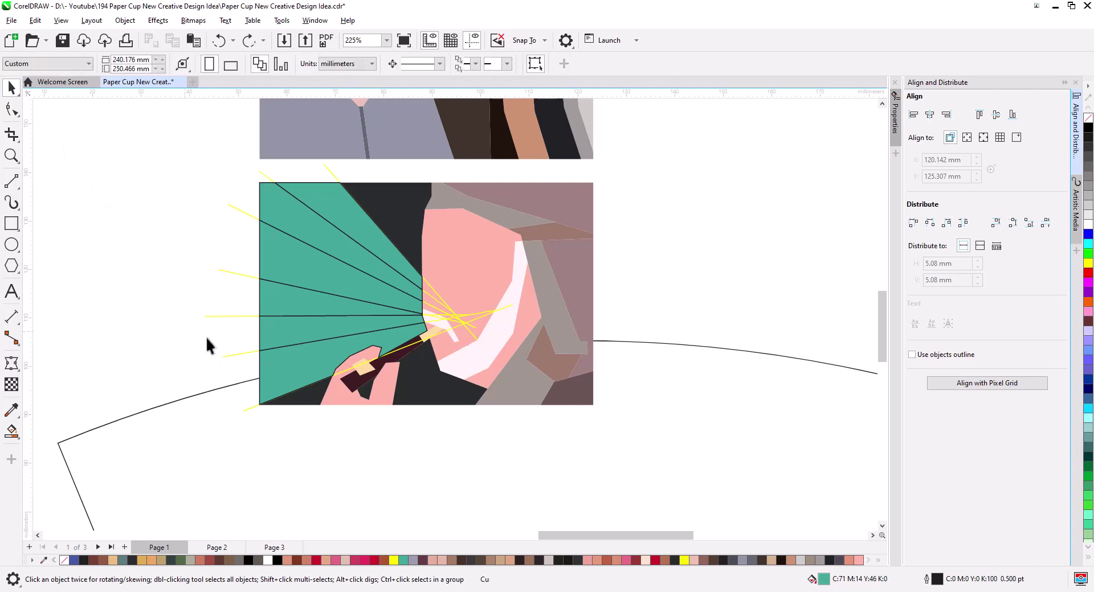
click(285, 330)
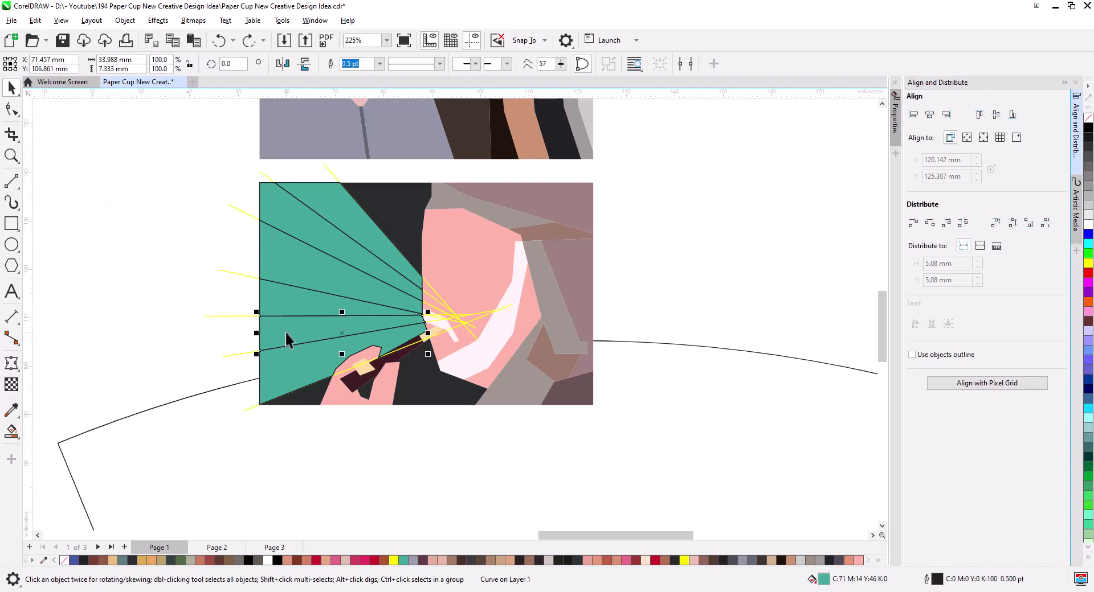
key(Delete)
click(299, 276)
key(Delete)
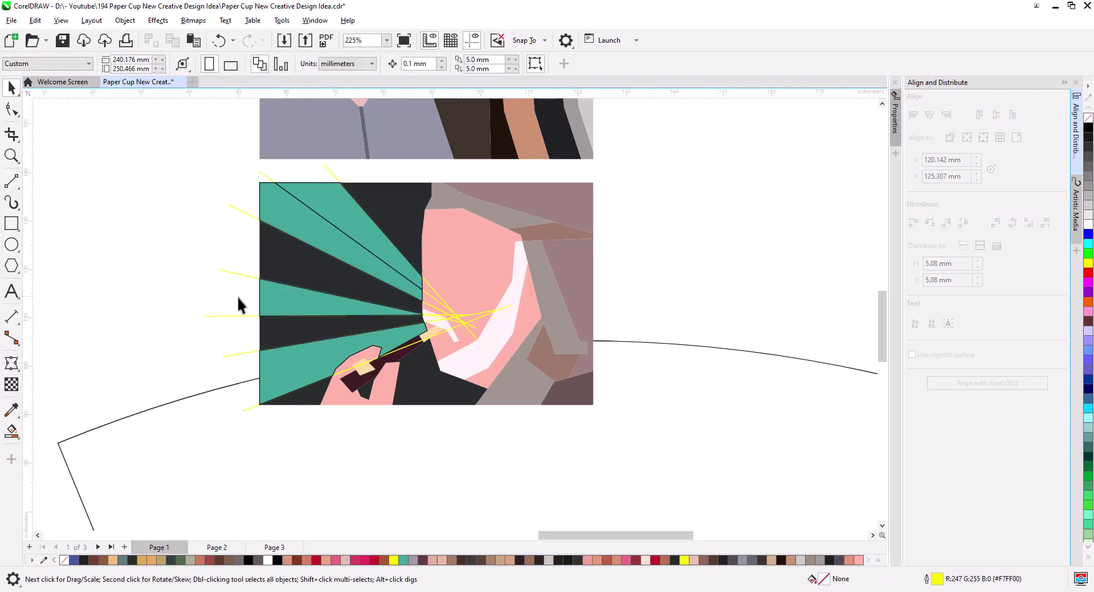
- Add a ray from the top edge to the mouth, fill the new top wedge, and delete the extra one
click(16, 181)
drag(370, 160, 458, 328)
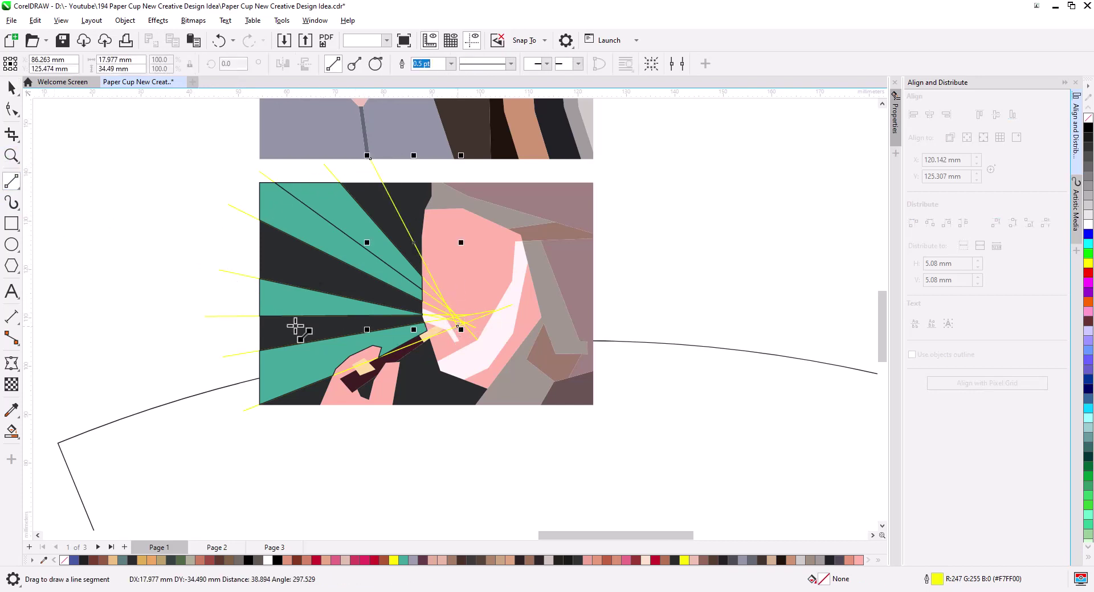
click(11, 431)
click(387, 211)
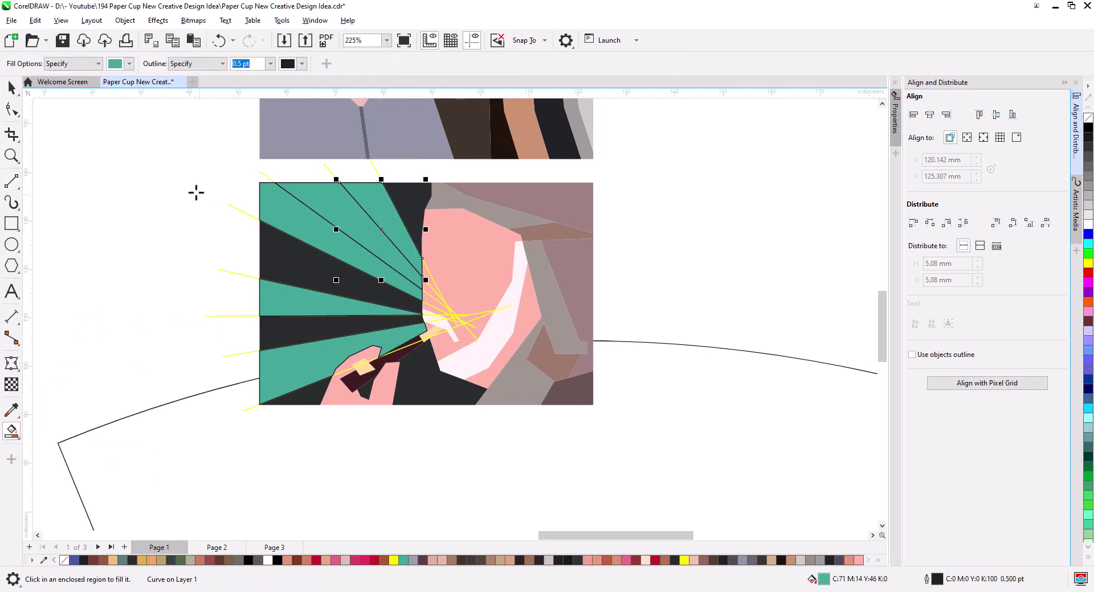
click(12, 87)
click(342, 207)
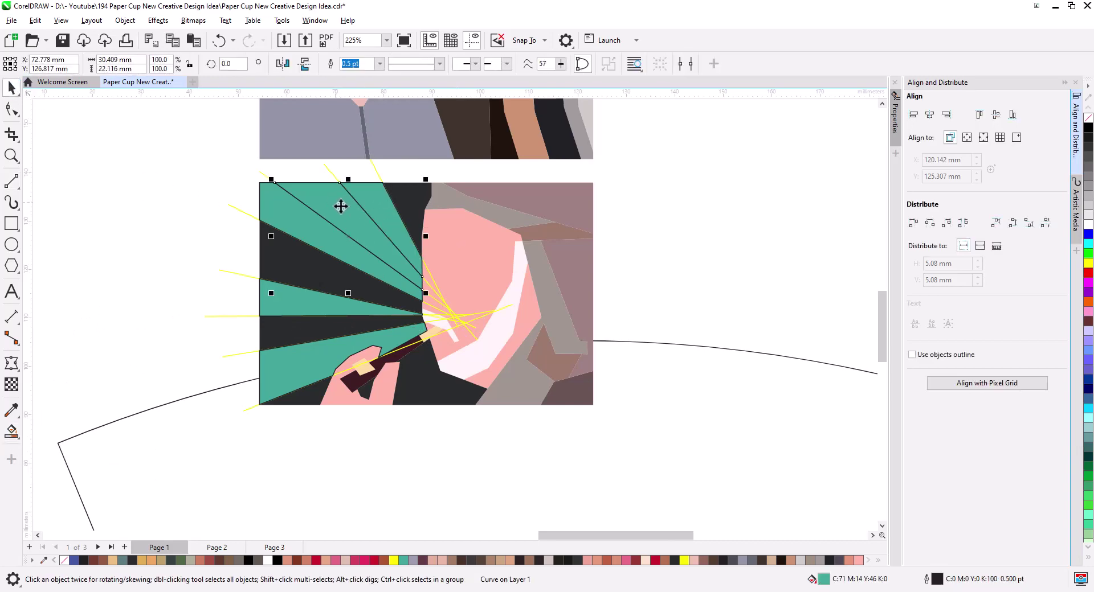
key(Delete)
- Combine the remaining teal wedges into one shape with outline width 0
click(329, 250)
shift+click(316, 251)
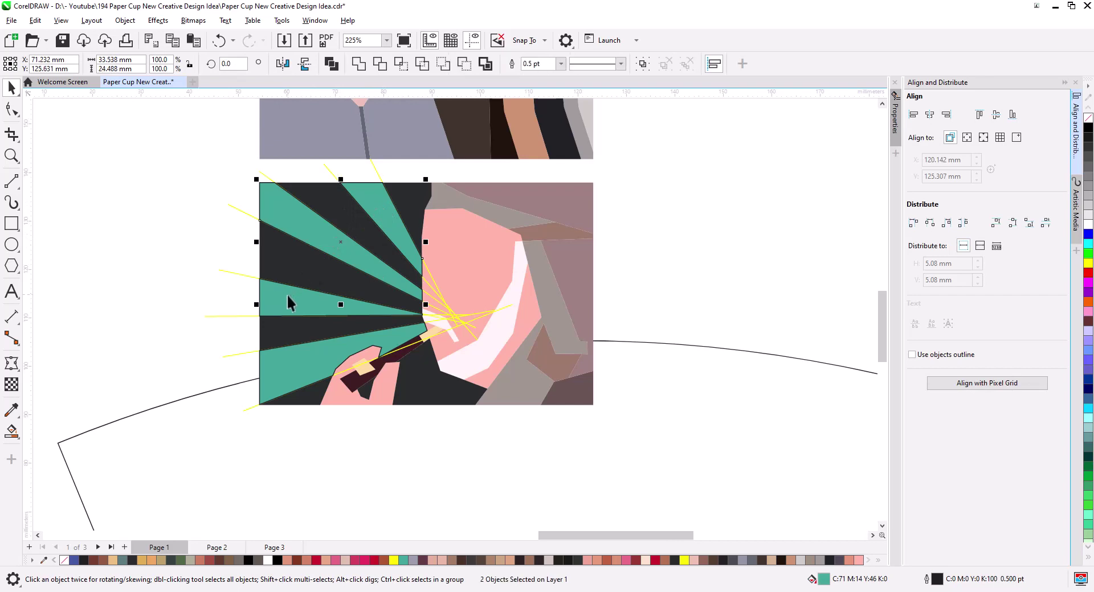
shift+click(277, 209)
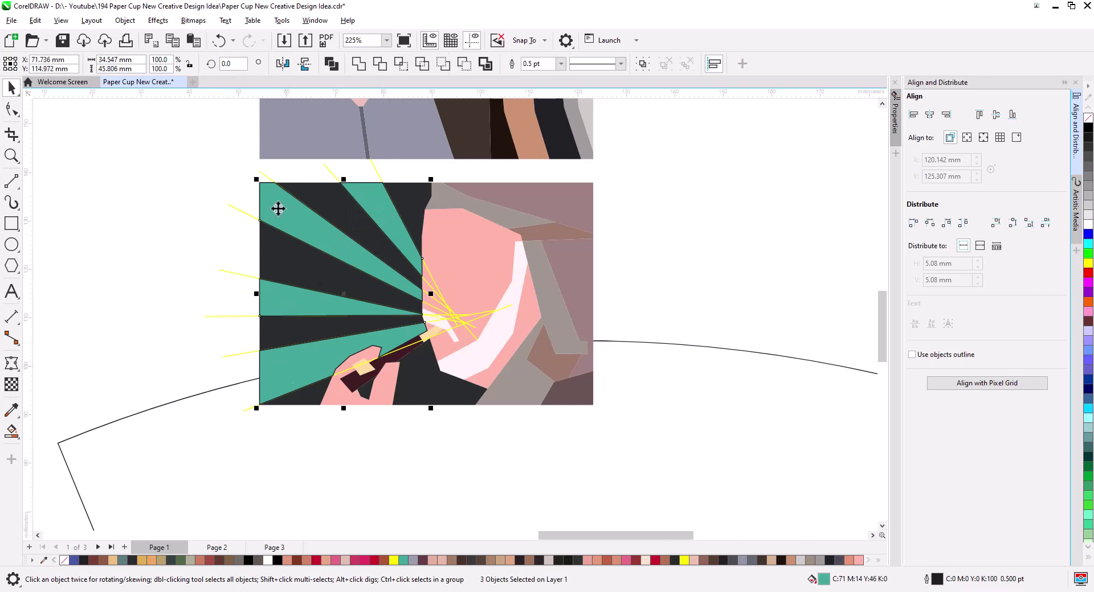
click(330, 64)
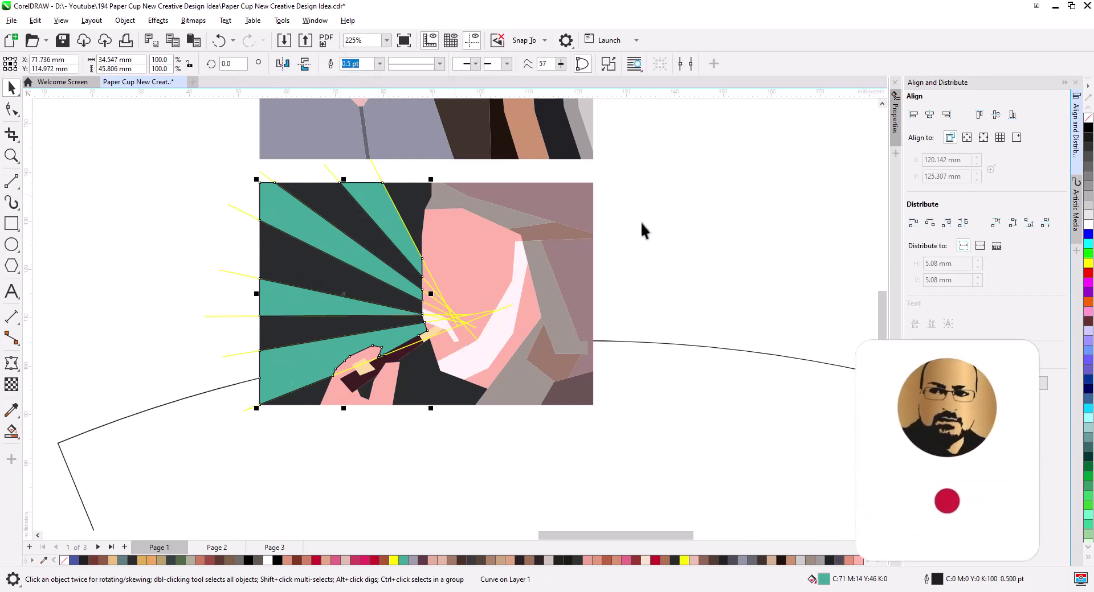
text(0)
key(Return)
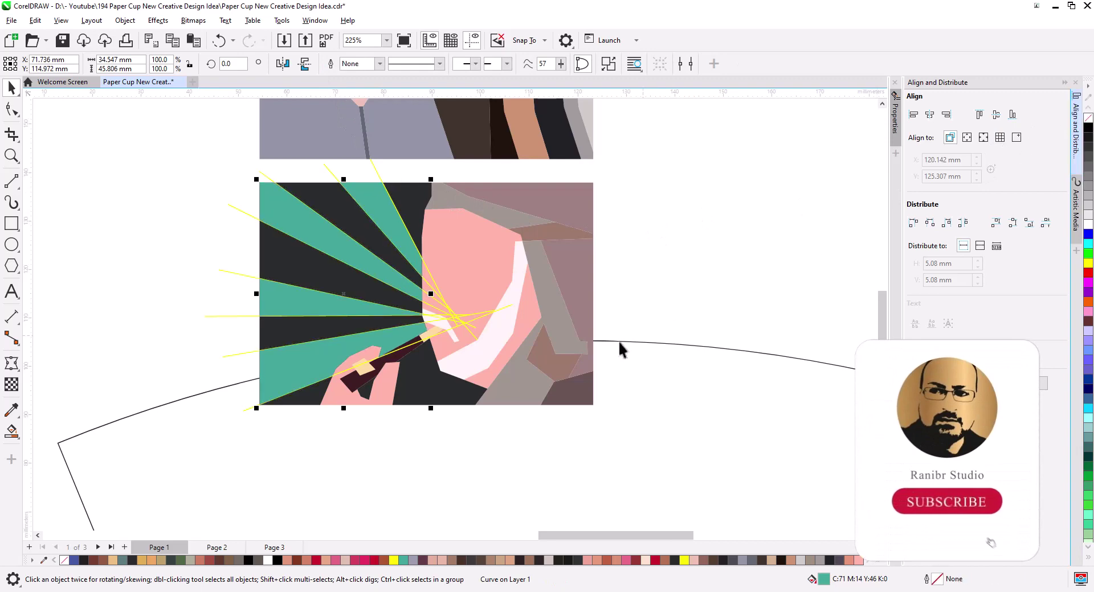
click(179, 273)
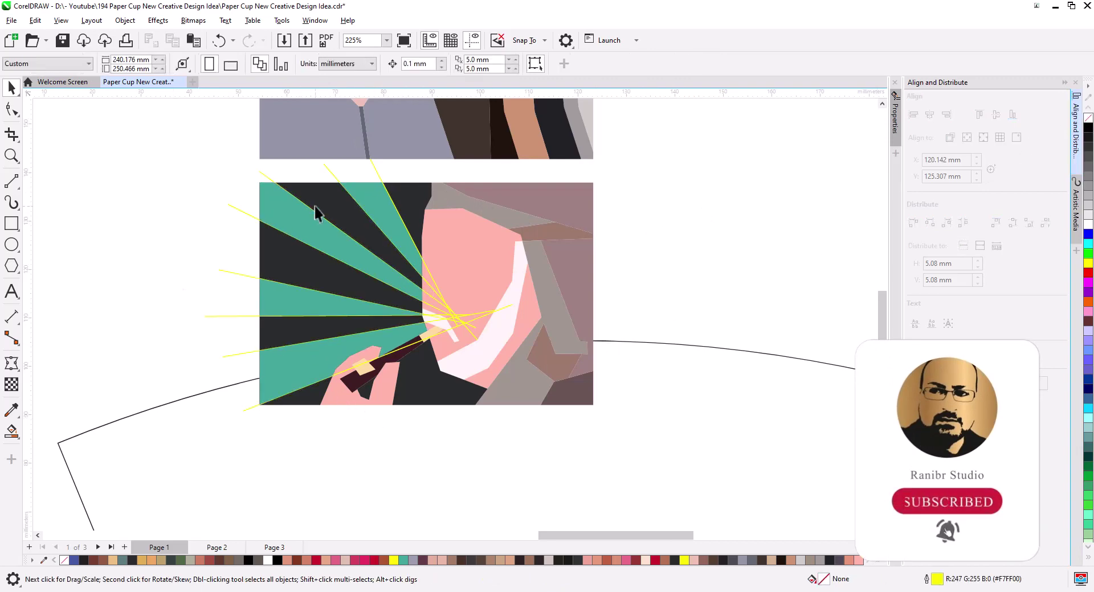
click(268, 291)
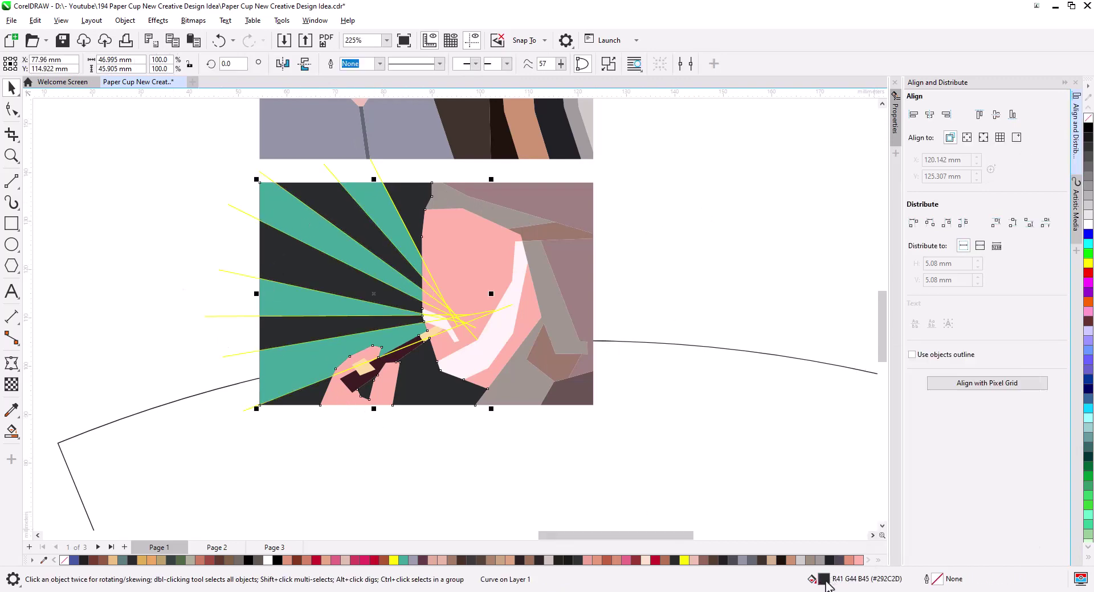
- Recolour the rays a slightly lighter slate, #373E40, than the dark background
click(293, 373)
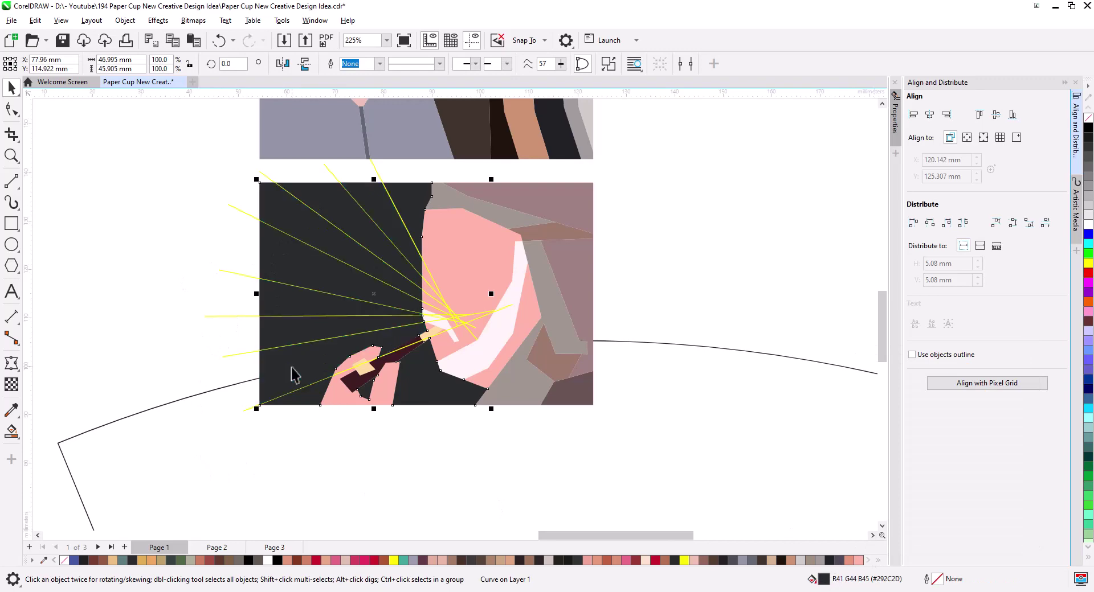
double_click(824, 579)
drag(454, 137, 634, 206)
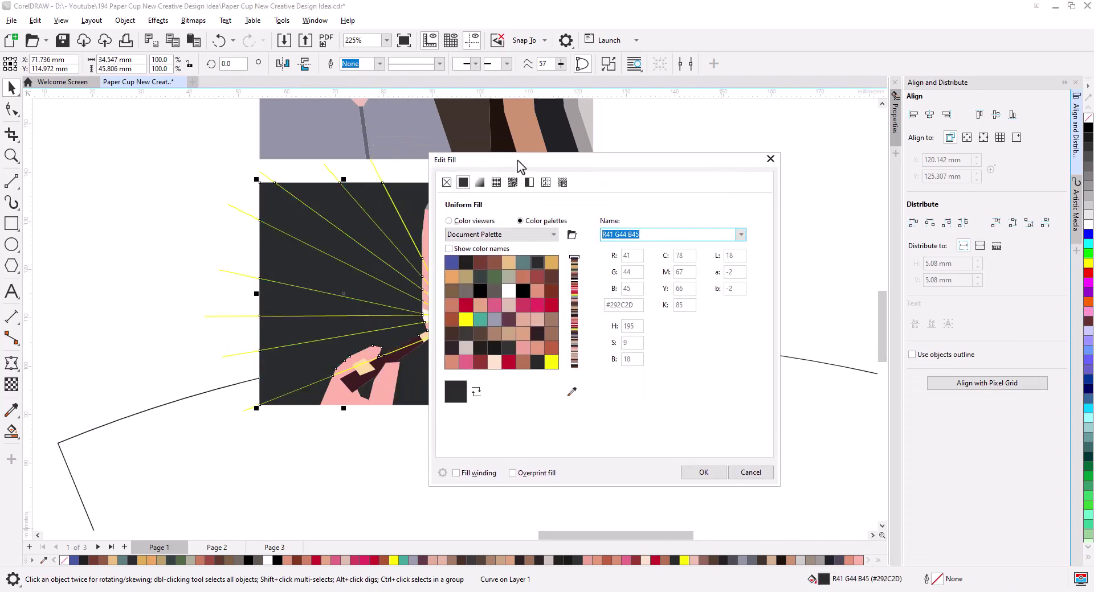
click(596, 271)
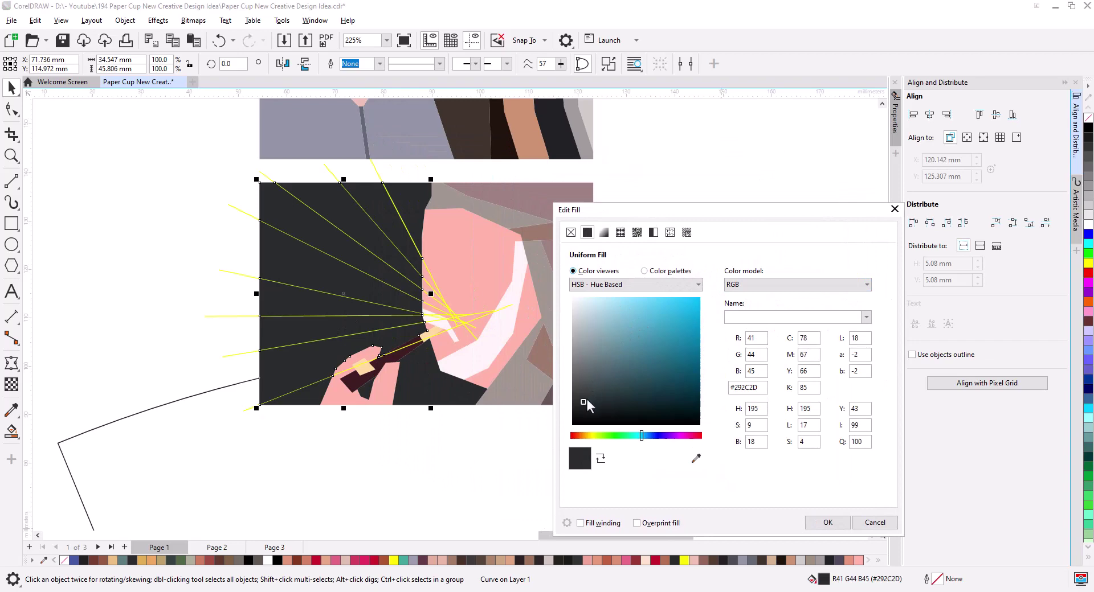
drag(585, 401, 589, 396)
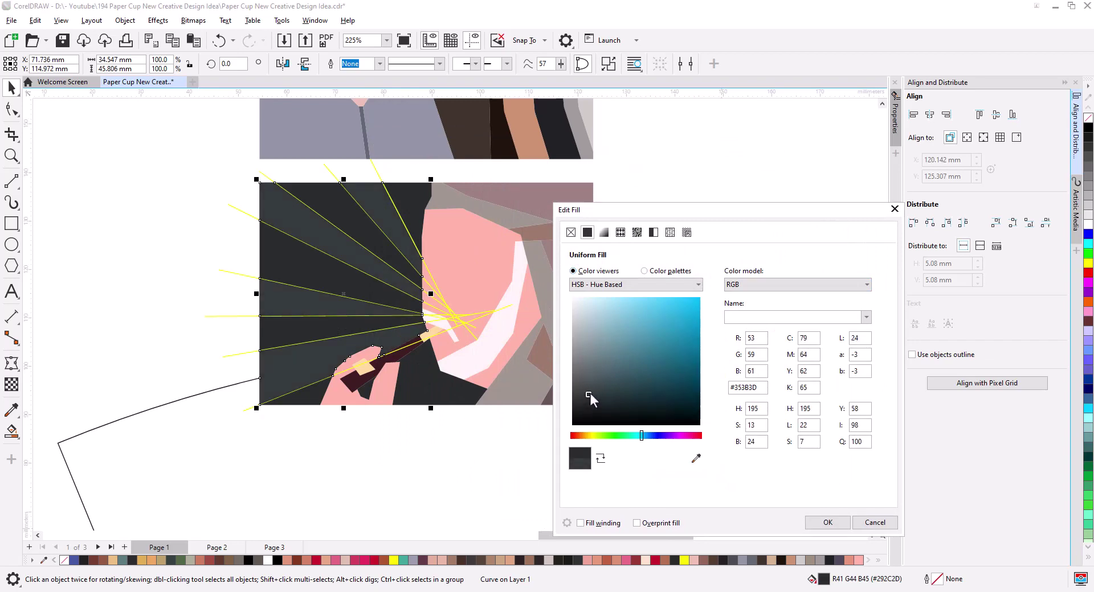
click(828, 522)
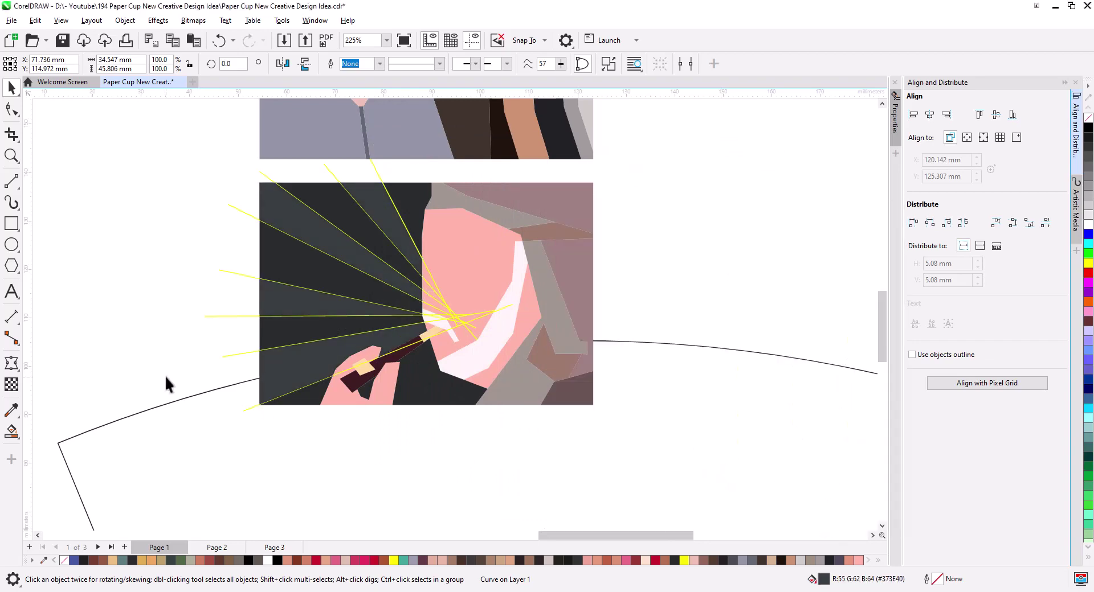
- Delete all the yellow guide rays from the smoker portrait
click(207, 338)
click(452, 322)
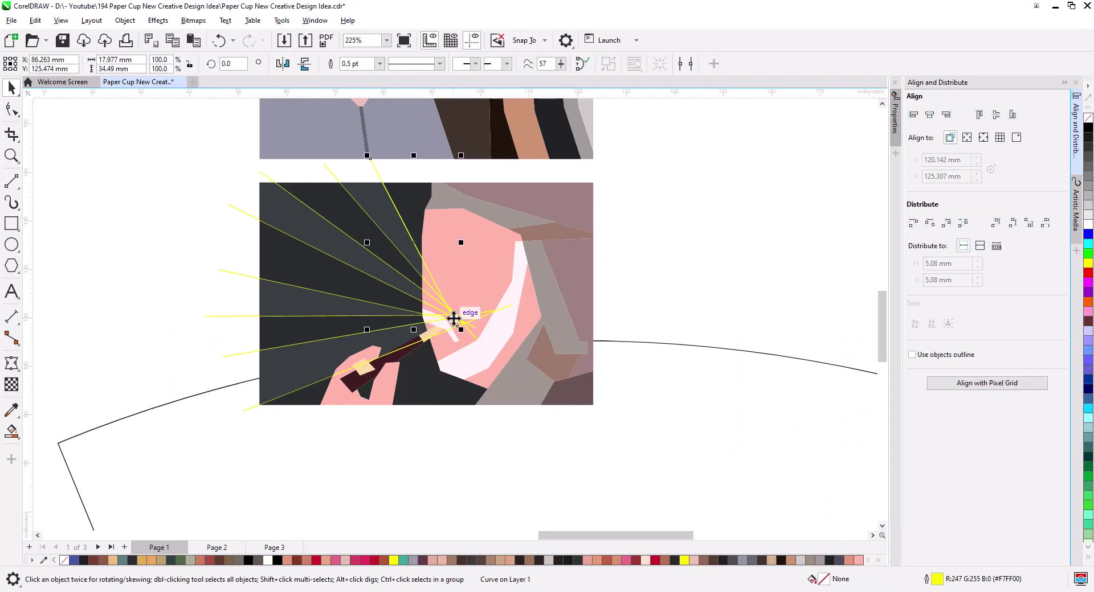
key(Delete)
click(459, 322)
key(Delete)
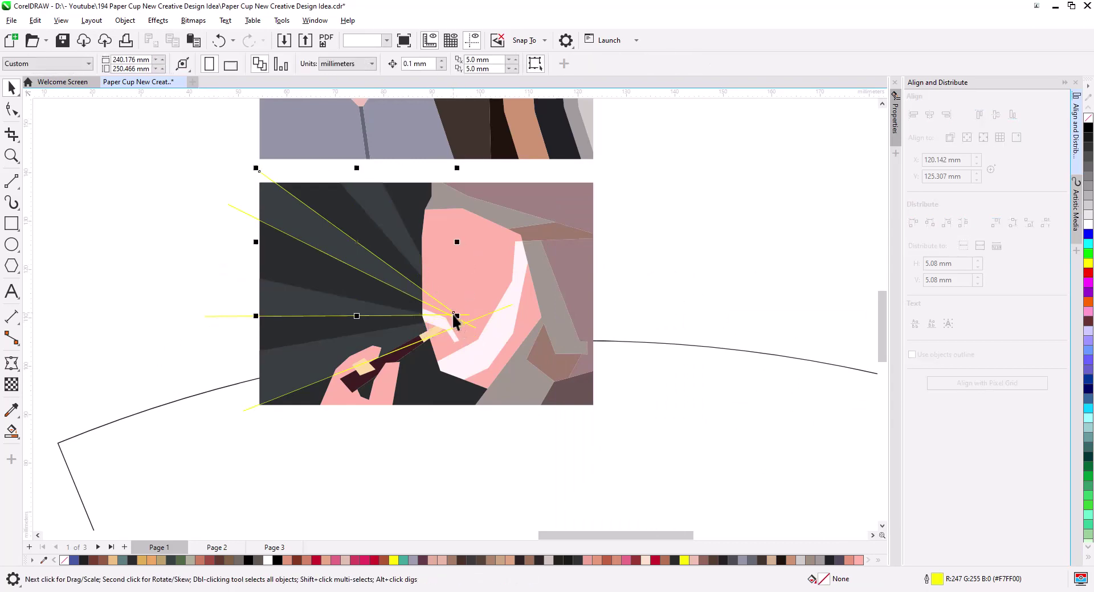
click(454, 317)
key(Delete)
click(463, 323)
key(Delete)
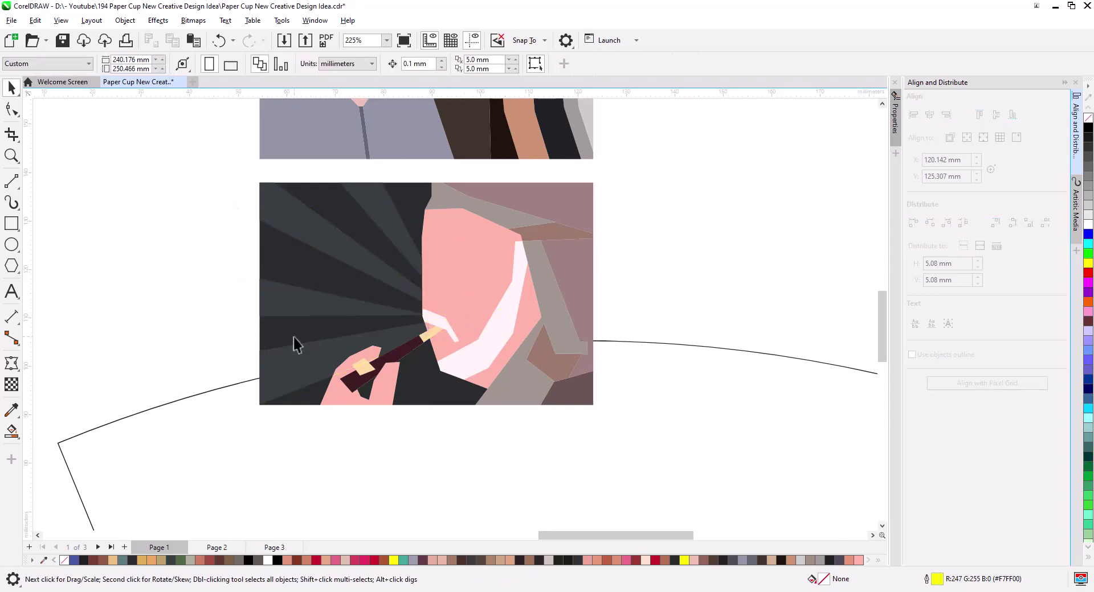
drag(223, 167, 638, 438)
- Group the smoker illustration and move it below the pink-woman image
key(ctrl+g)
scroll(487, 342, down, 2)
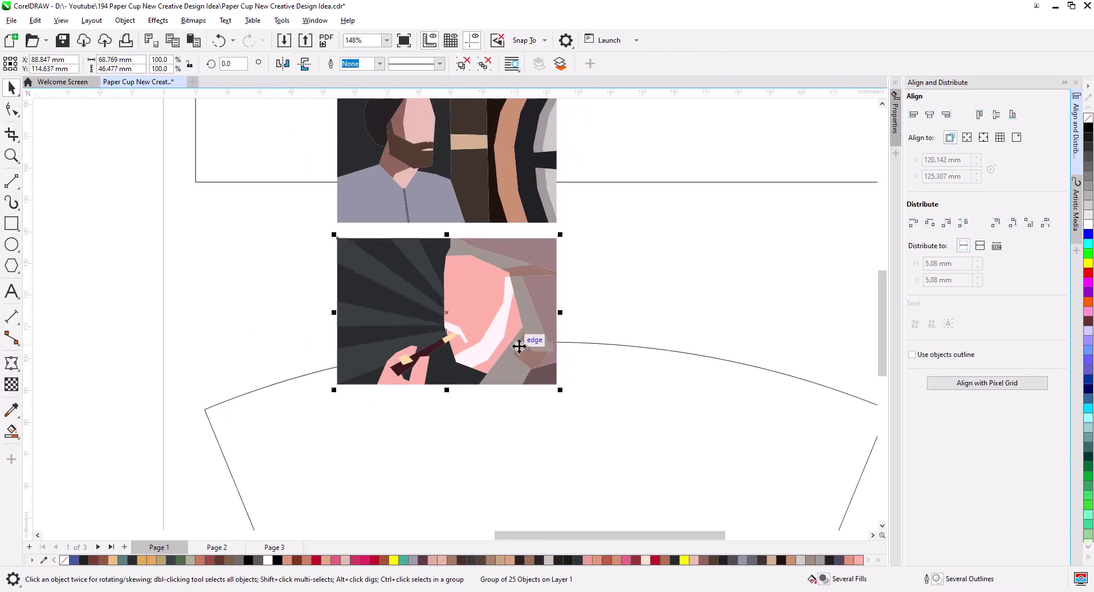
scroll(519, 345, up, 3)
drag(460, 477, 565, 328)
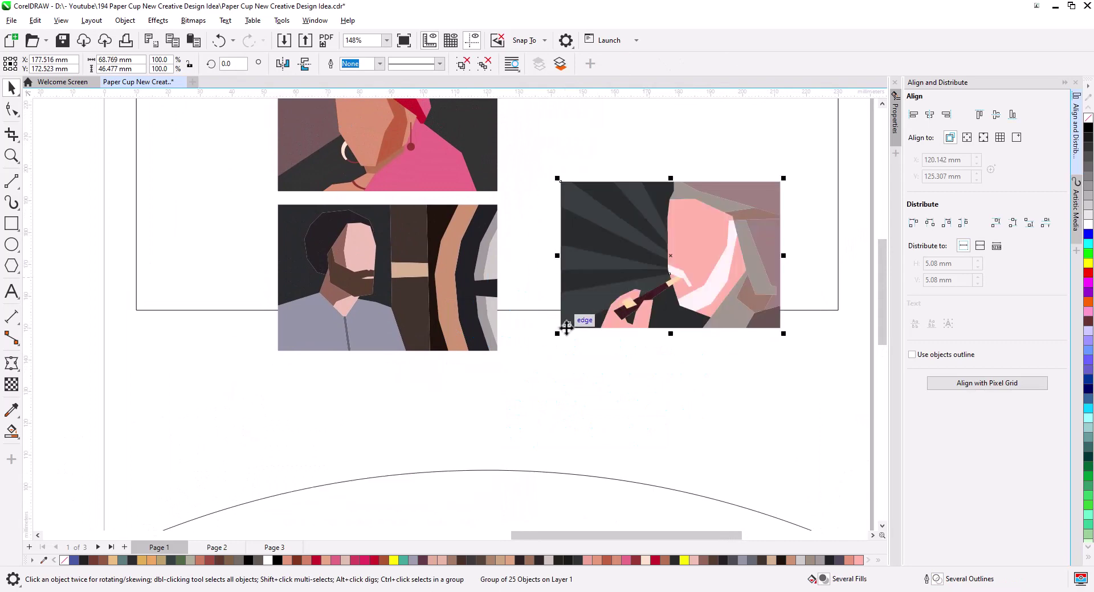
scroll(566, 328, up, 3)
drag(527, 442, 458, 473)
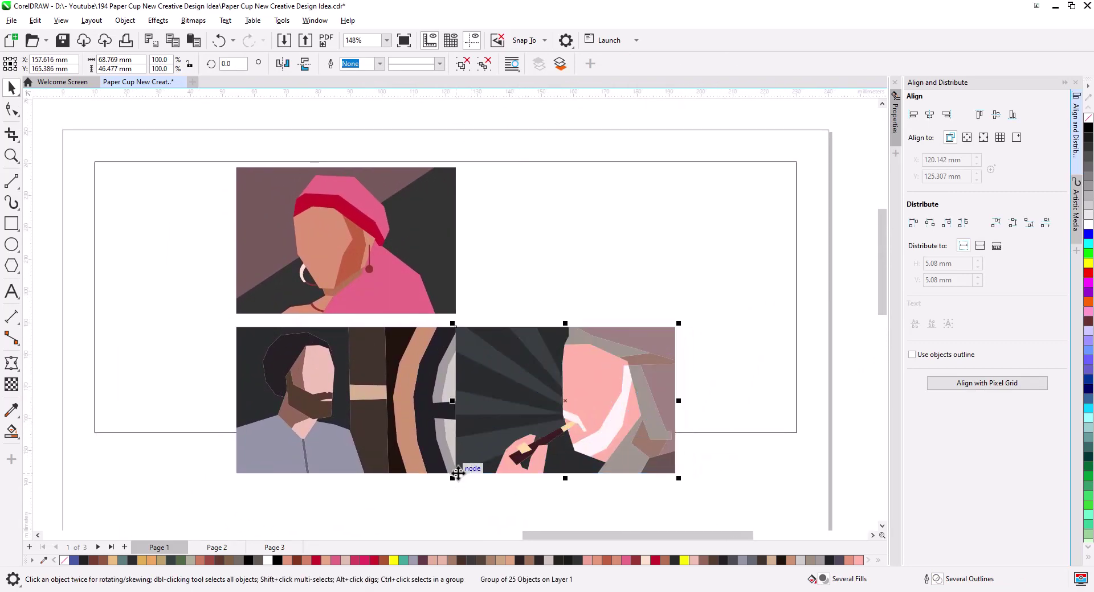
click(414, 451)
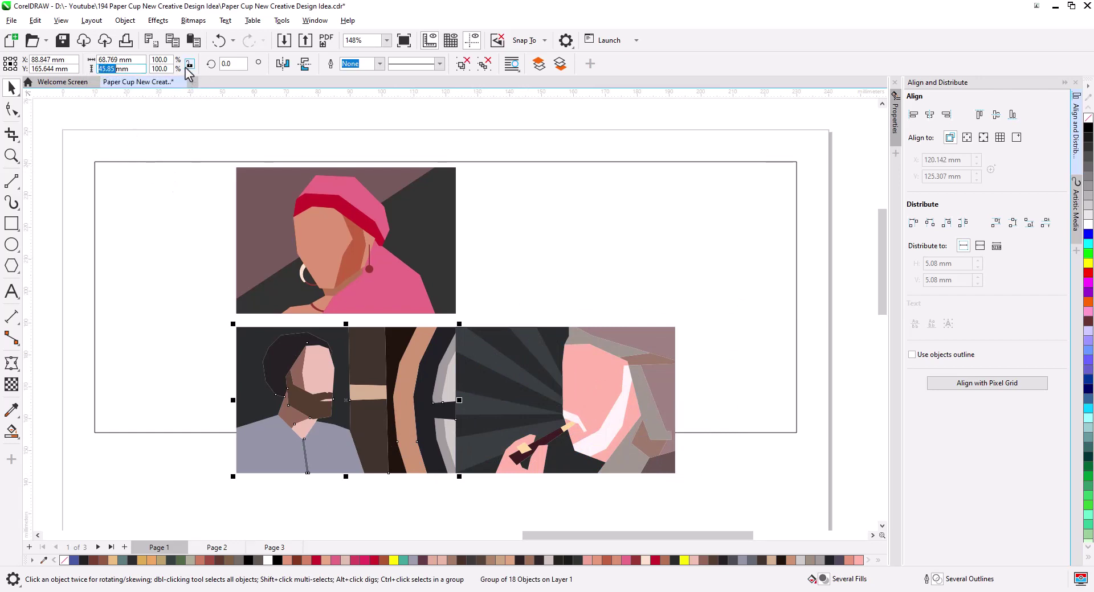
- Set the smoker image's height to 45.85 mm
click(499, 358)
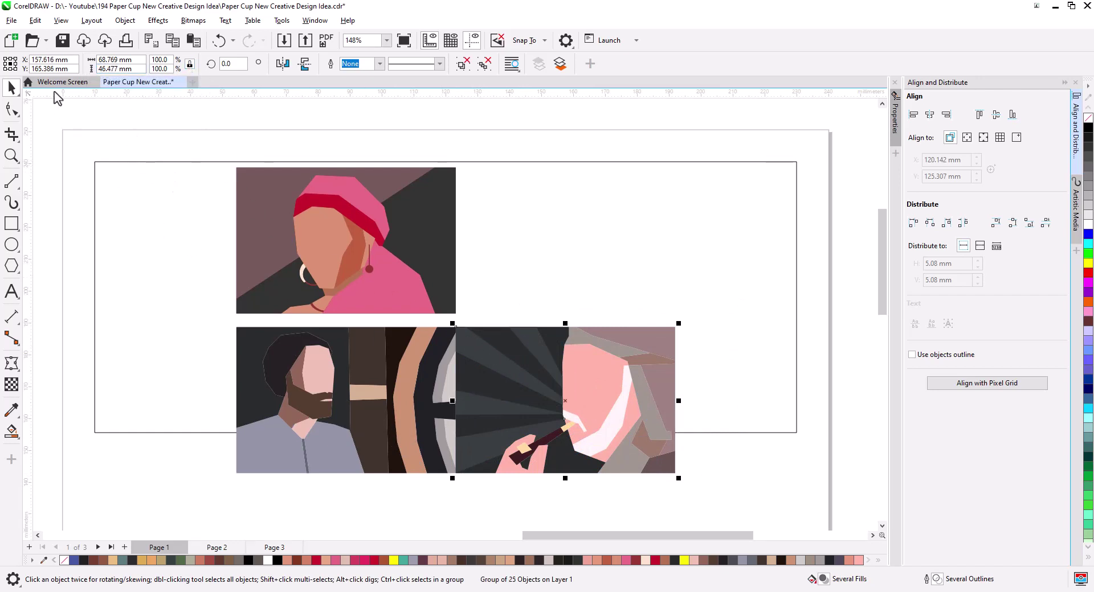
double_click(103, 69)
text(45.85)
key(Return)
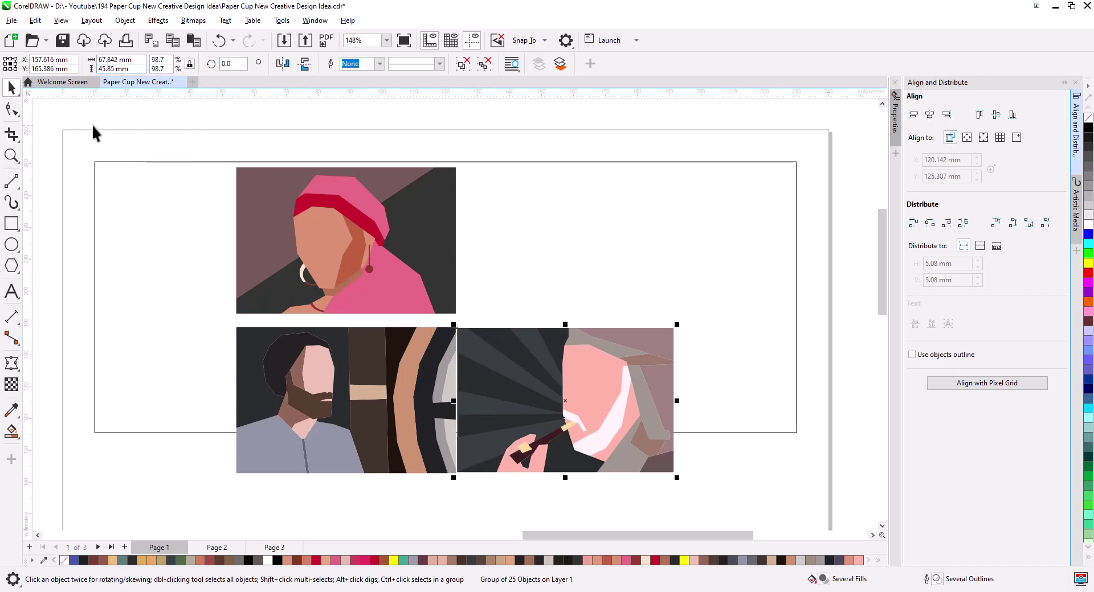
- Centre the pink-woman image horizontally on the frame, moving the other images aside
click(251, 177)
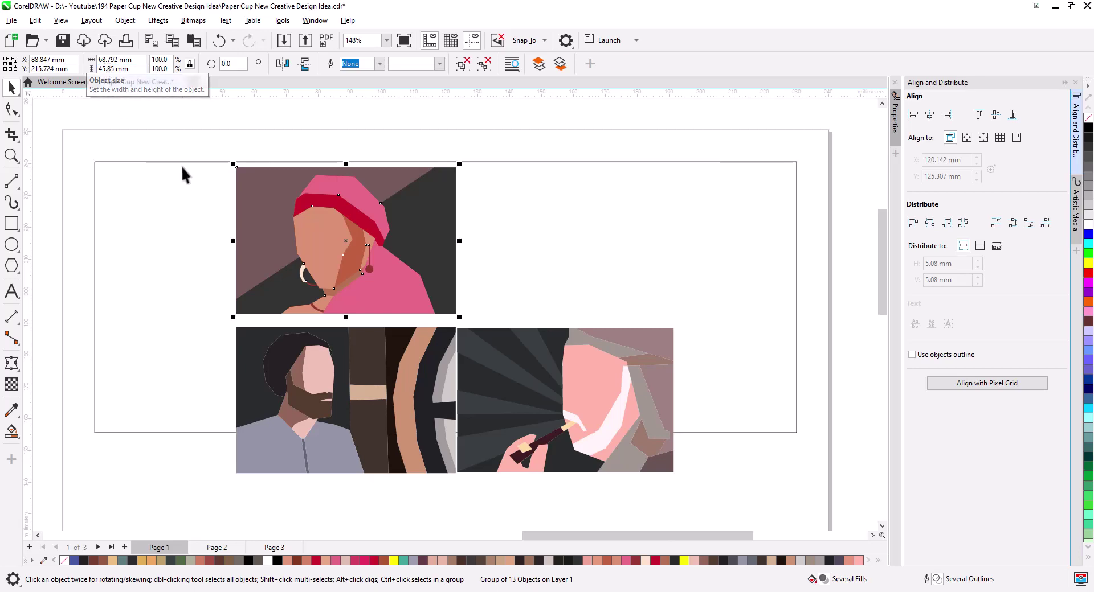
click(489, 139)
drag(480, 364, 612, 358)
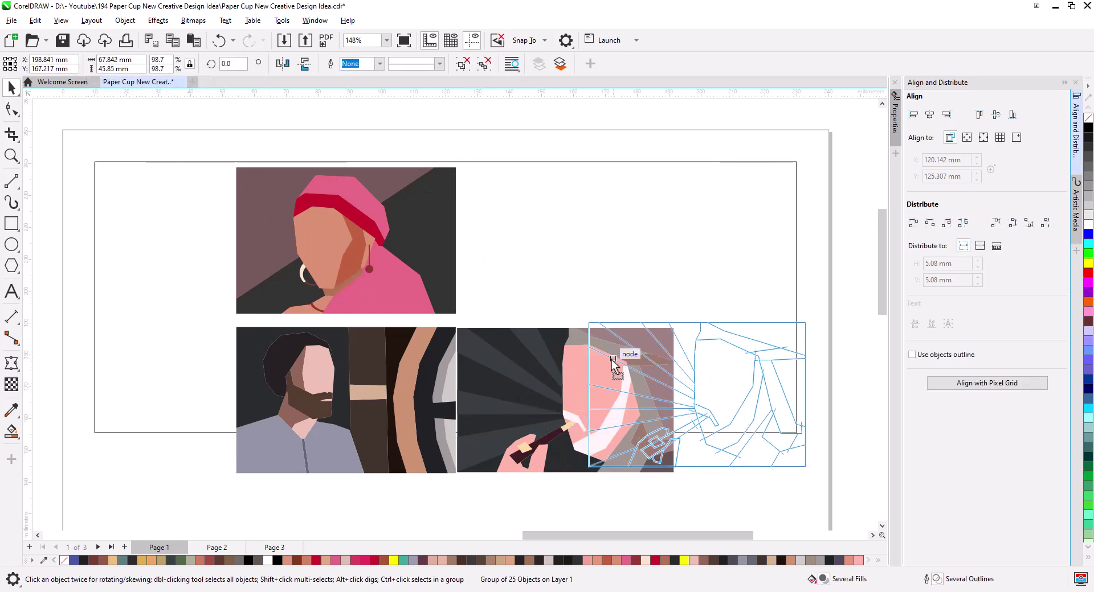
drag(239, 364, 52, 338)
click(349, 278)
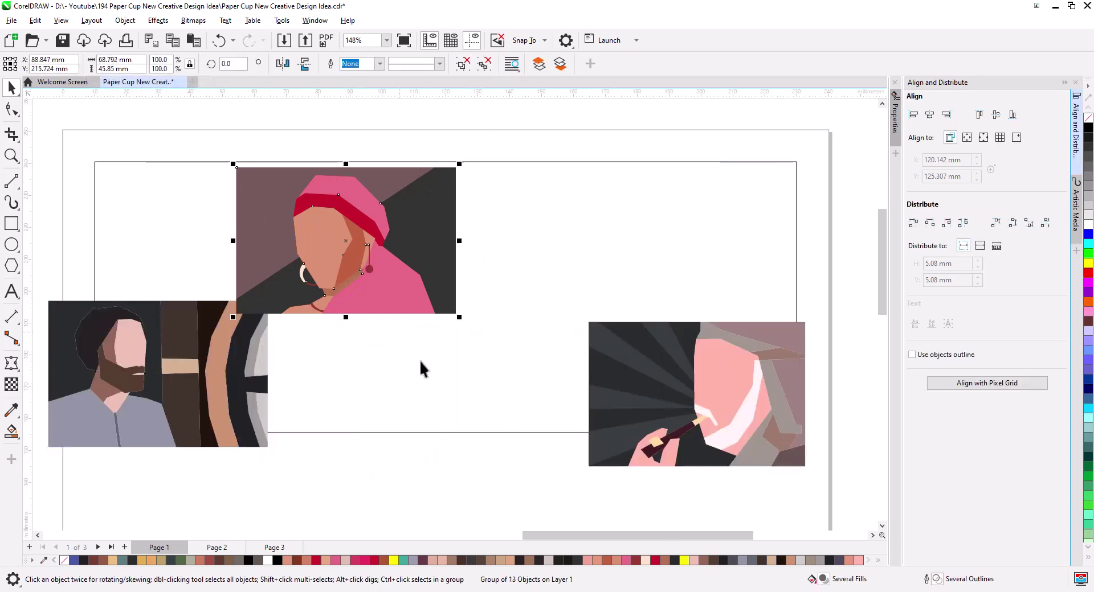
shift+click(437, 373)
click(929, 116)
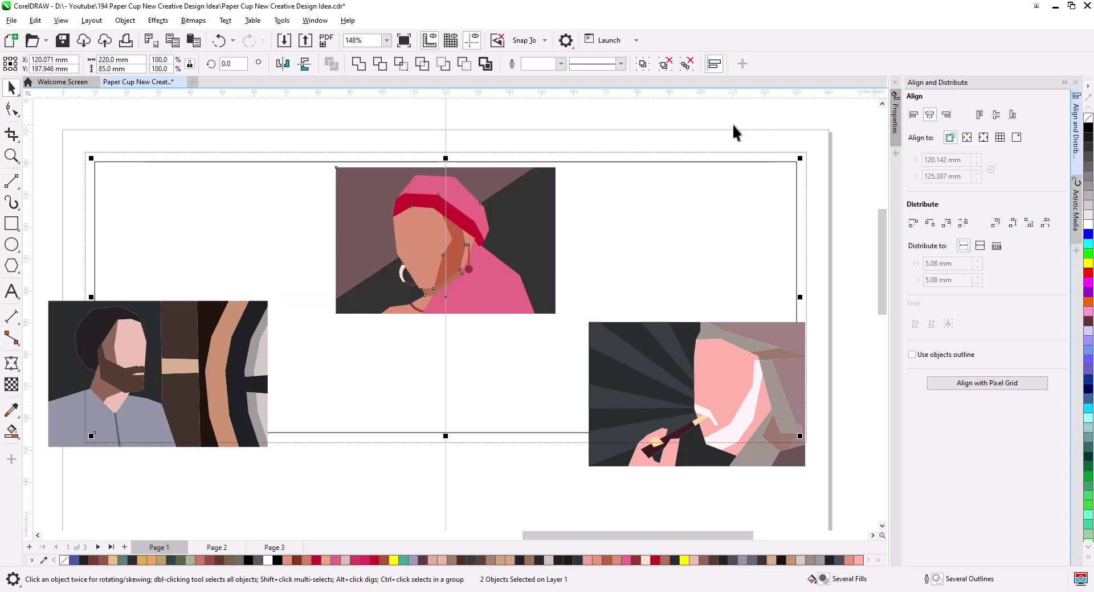
- Place the smoker image right and the bearded-man image left of the pink-woman image
click(598, 382)
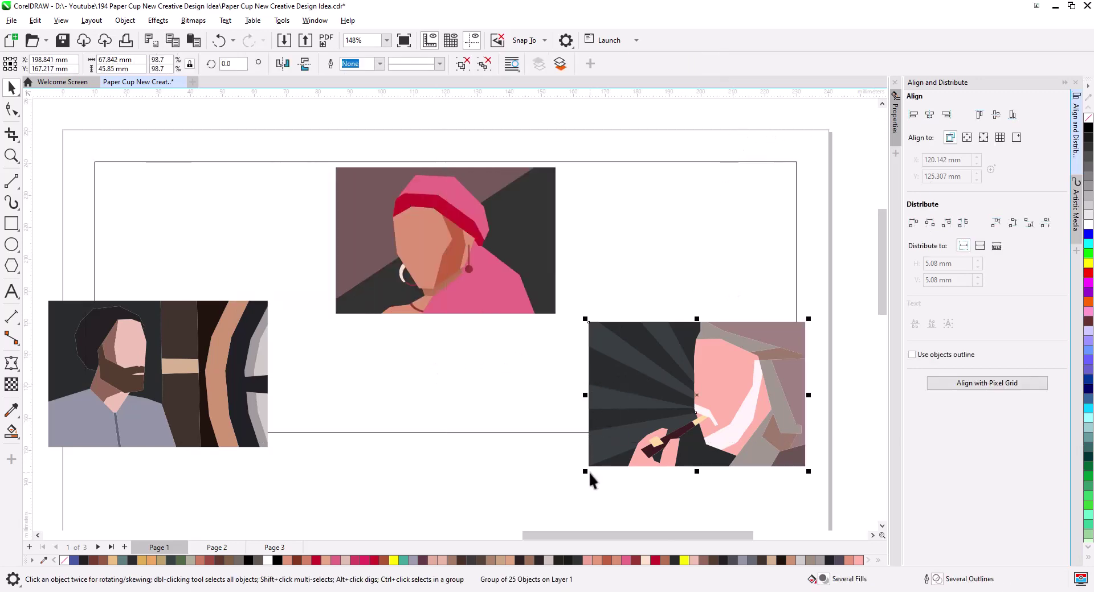
drag(589, 467, 556, 313)
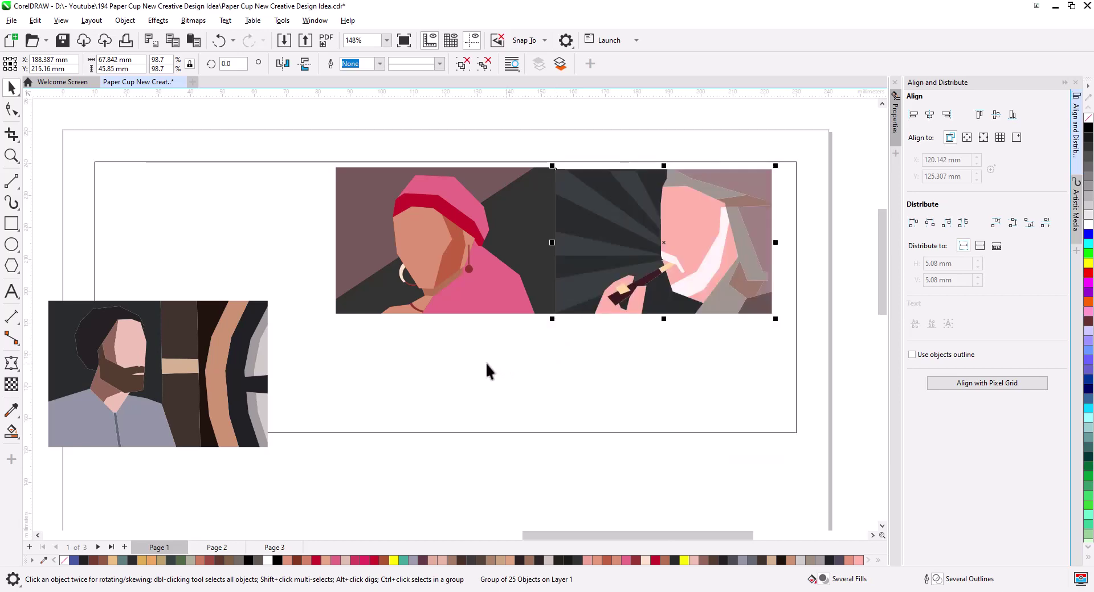
click(253, 425)
drag(268, 446, 333, 315)
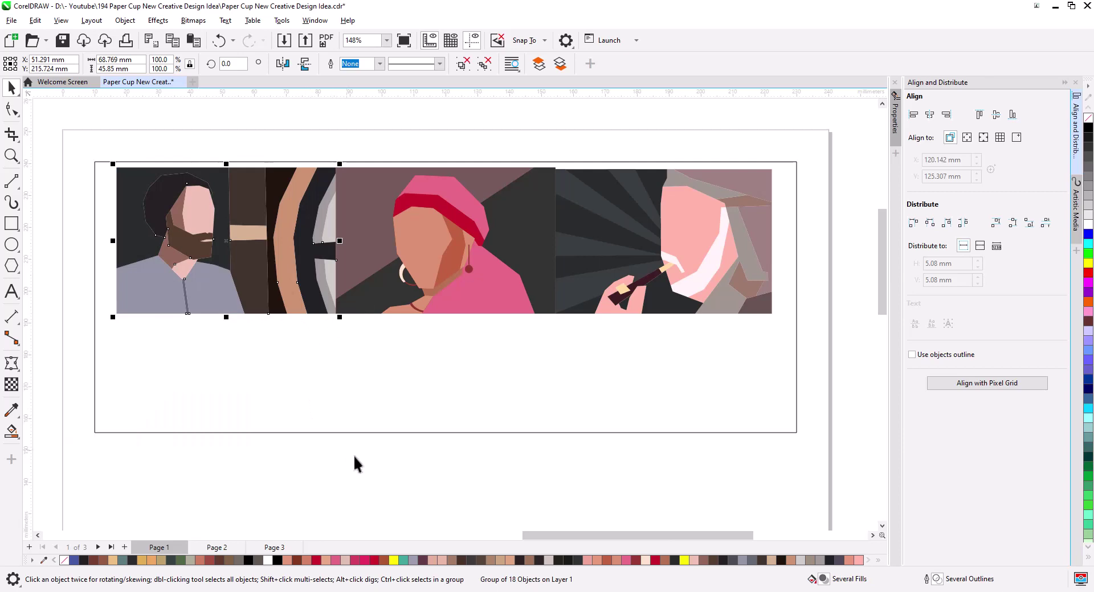
- Rearrange the panels into smoker, pink woman, bearded man order from left to right
click(455, 477)
drag(256, 288, 545, 278)
mouse_move(723, 275)
mouse_down()
mouse_move(314, 305)
mouse_move(335, 314)
mouse_up()
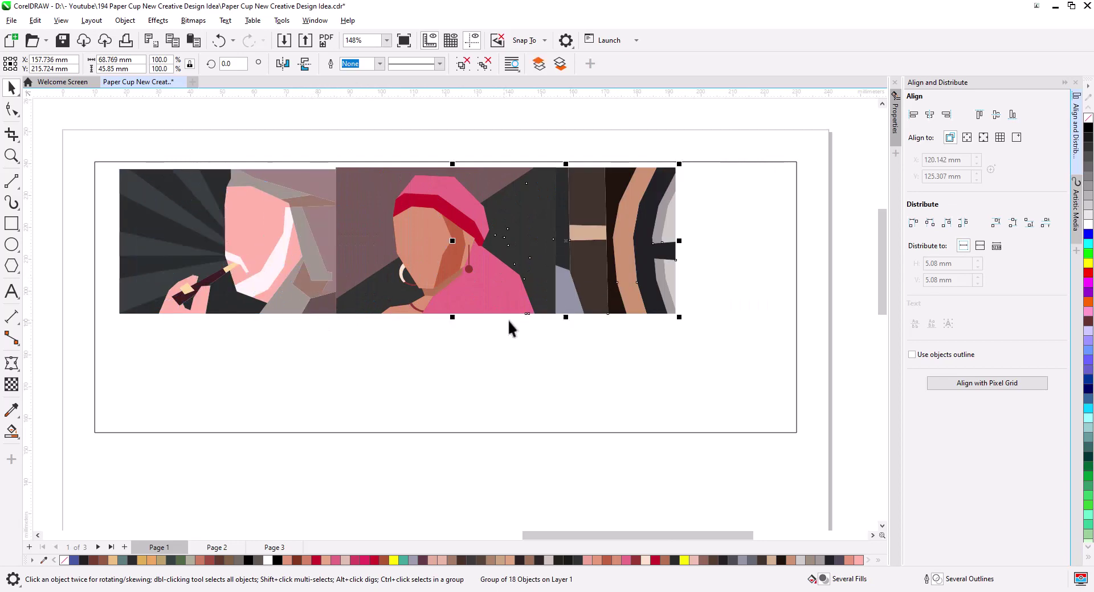
mouse_move(466, 314)
mouse_down()
mouse_move(608, 315)
mouse_move(556, 315)
mouse_up()
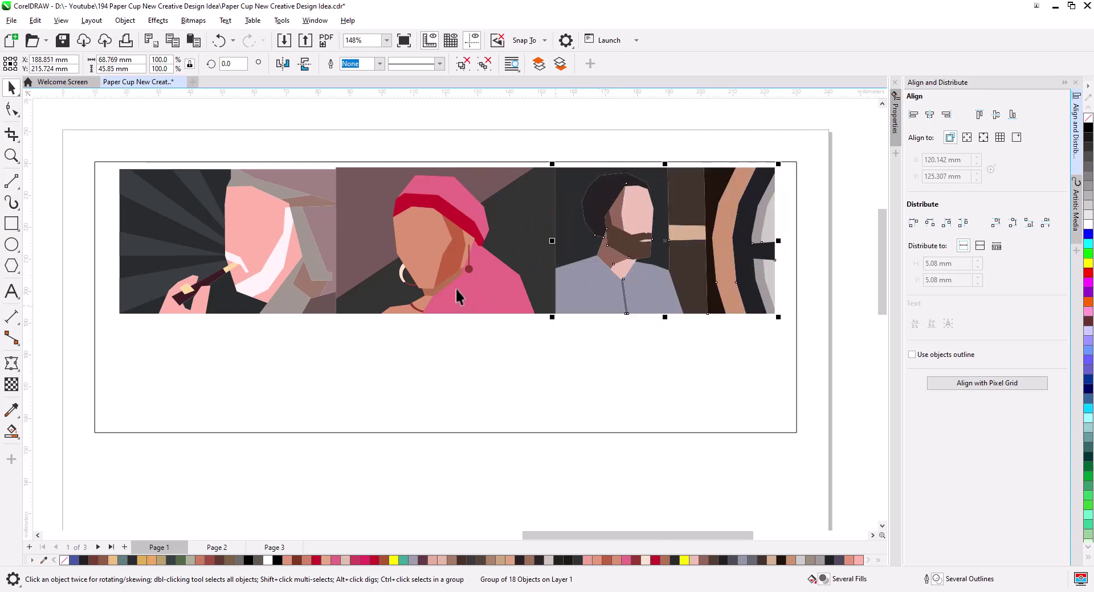
- Select all three images and try left-aligning them, undoing it so they stay side by side
key(ctrl+a)
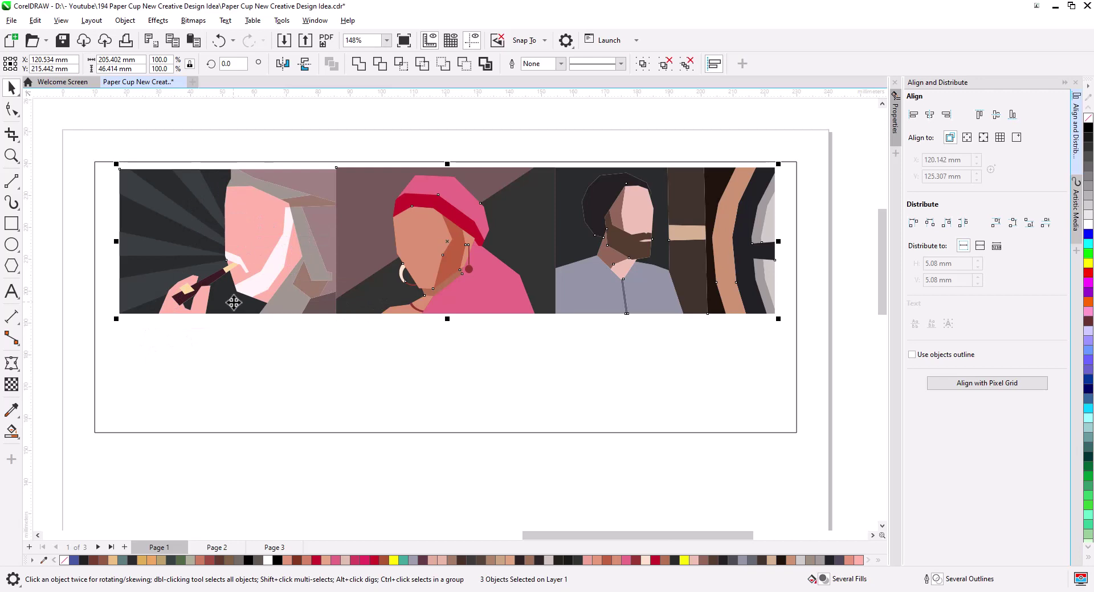
key(l)
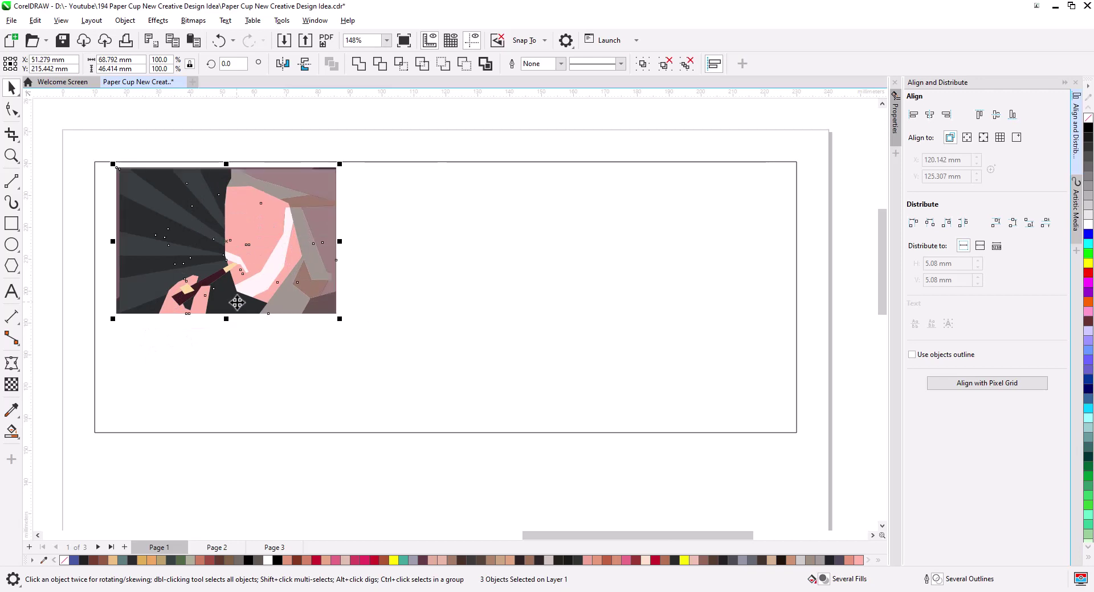
key(ctrl+z)
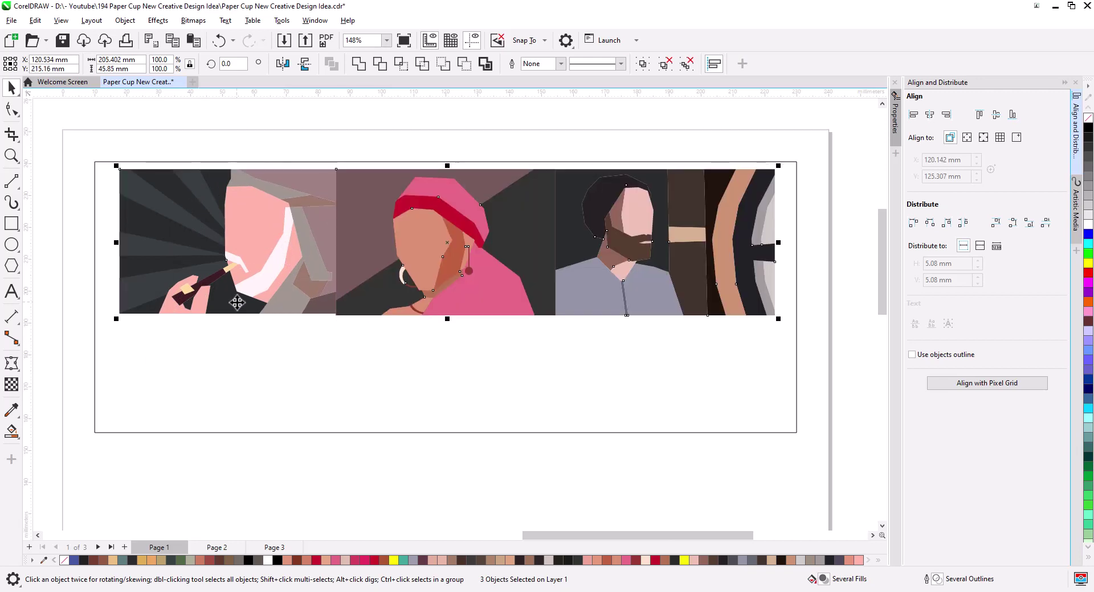
click(237, 303)
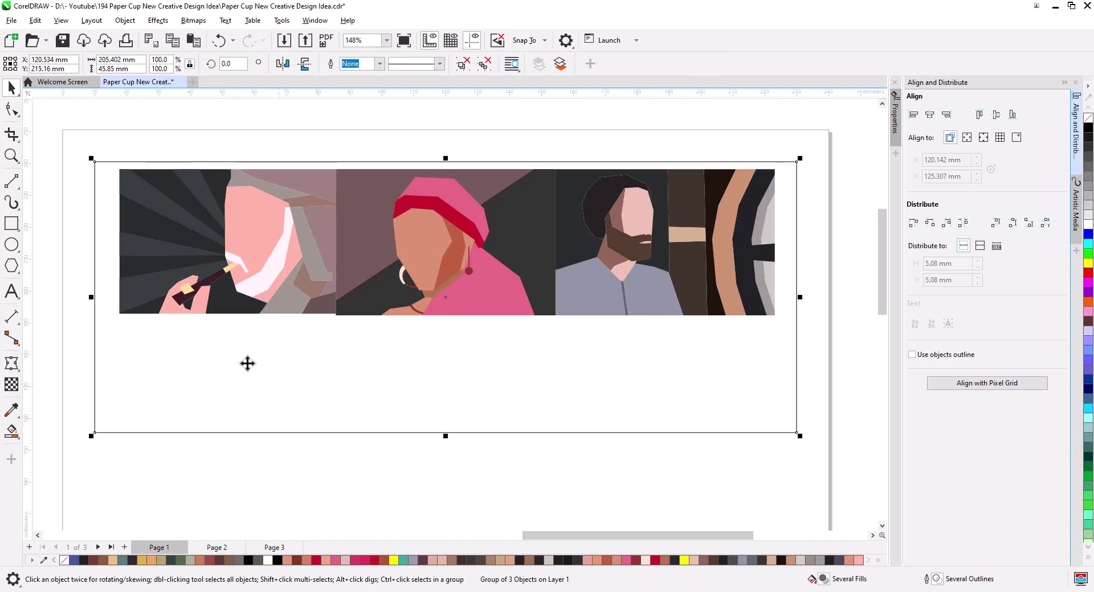
click(310, 170)
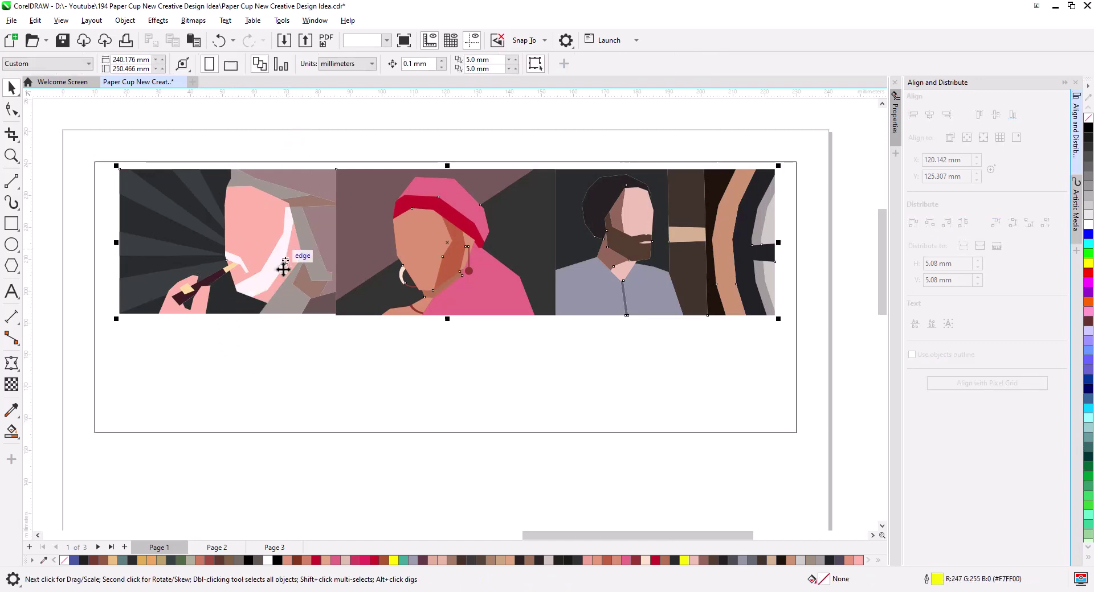
- Zoom in and pan across the strip to inspect the seams between the three portraits
scroll(312, 287, up, 2)
scroll(369, 303, up, 1)
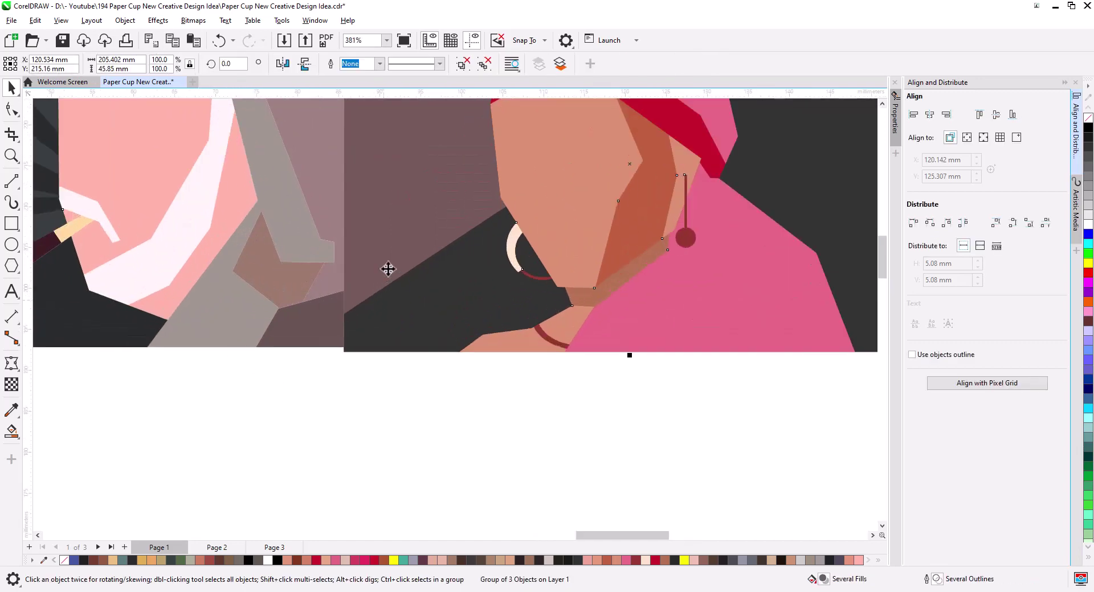
drag(388, 269, 542, 419)
scroll(378, 367, up, 1)
mouse_move(378, 367)
mouse_down()
mouse_move(399, 402)
mouse_move(157, 307)
mouse_up()
mouse_move(420, 320)
mouse_down()
mouse_move(213, 268)
mouse_move(290, 317)
mouse_move(442, 302)
mouse_move(547, 246)
mouse_up()
scroll(396, 305, down, 1)
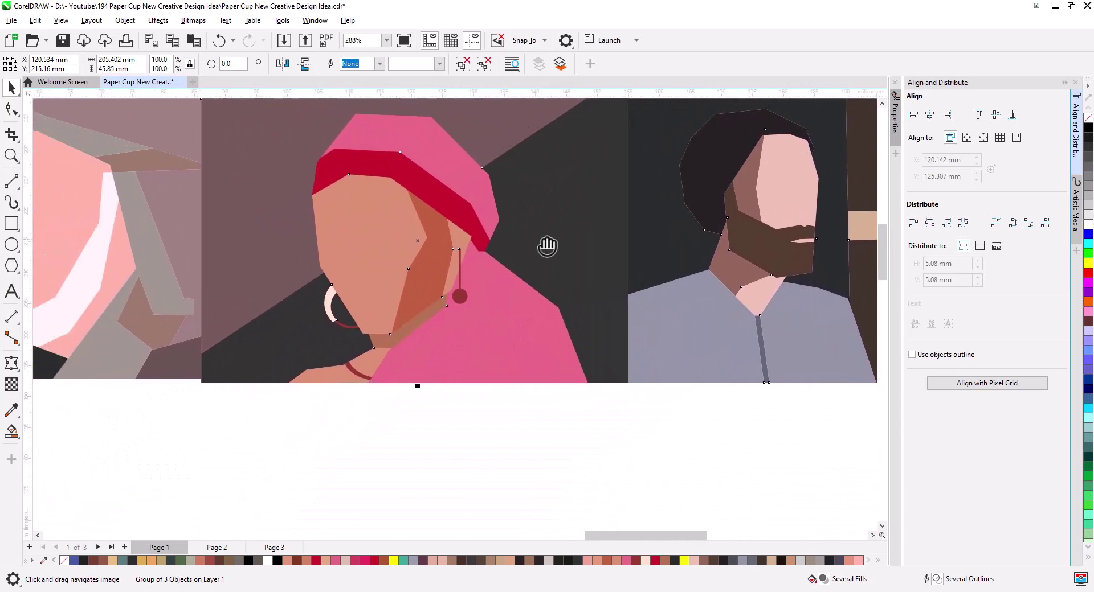
scroll(408, 274, down, 1)
drag(367, 298, 449, 298)
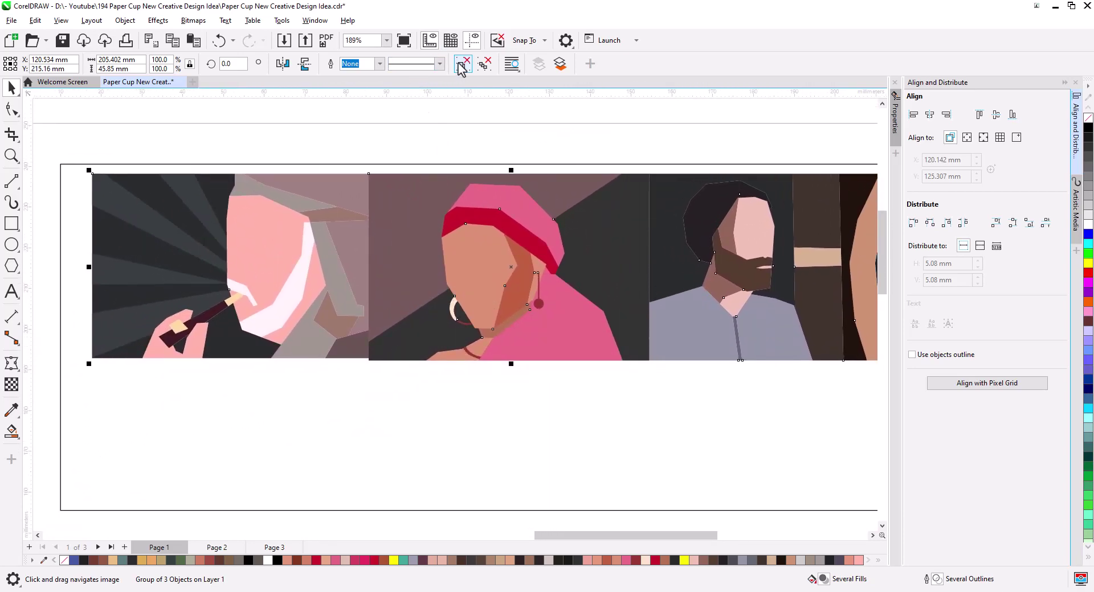
ctrl+click(312, 244)
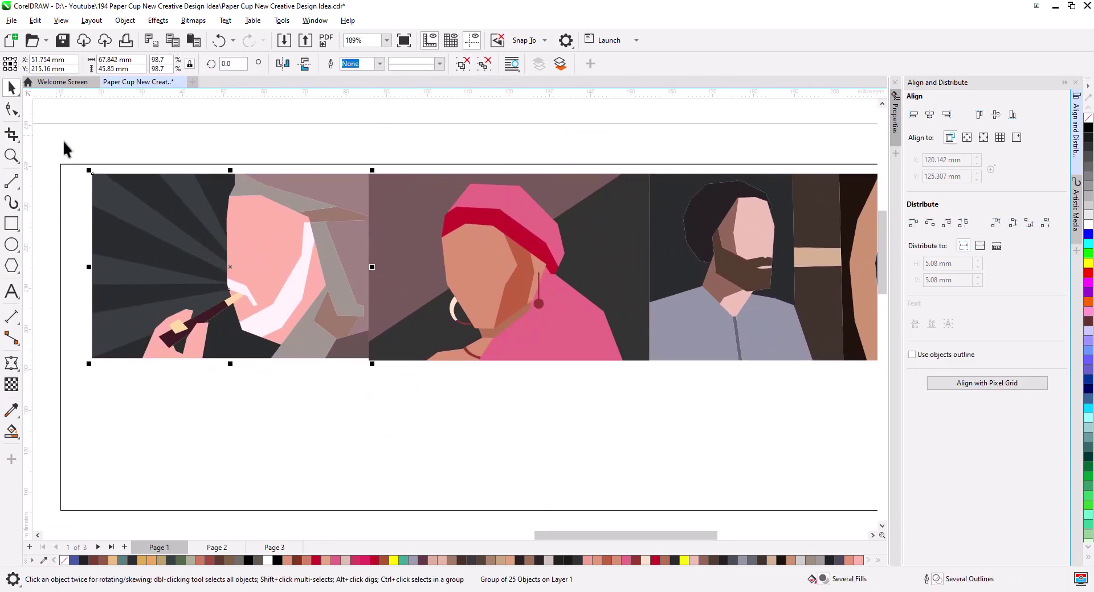
- Give the smoker panel's shapes black outlines and zoom in to check them
click(238, 374)
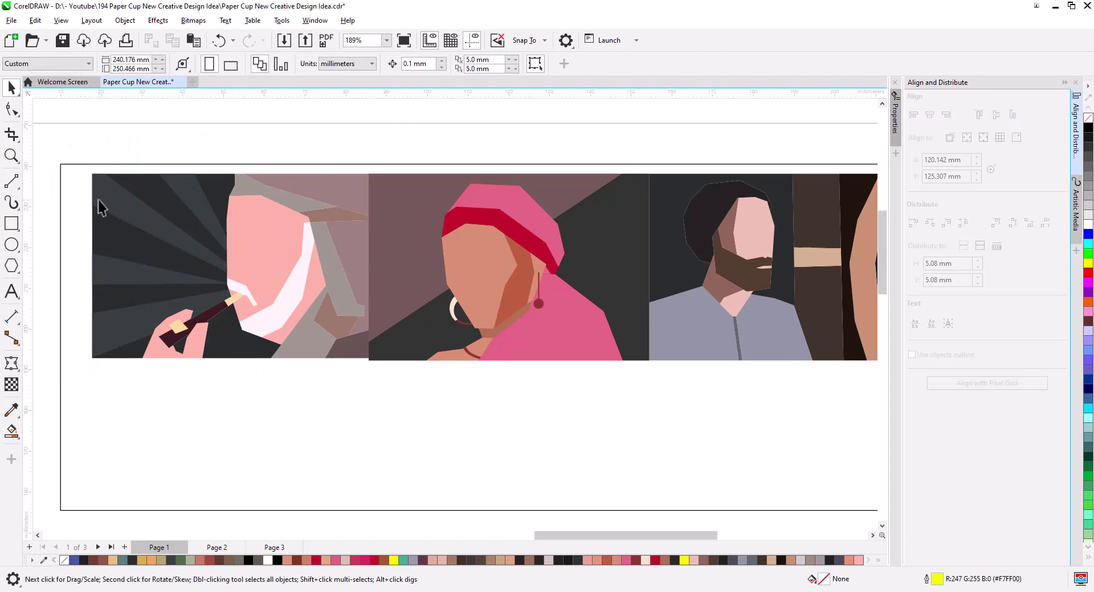
drag(327, 340, 377, 367)
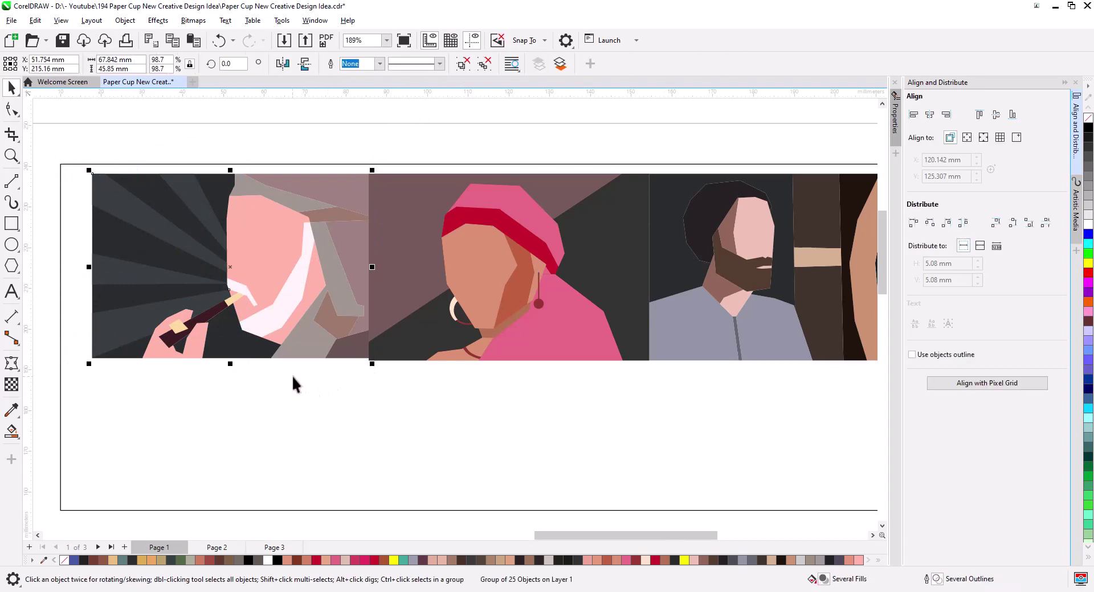
click(385, 139)
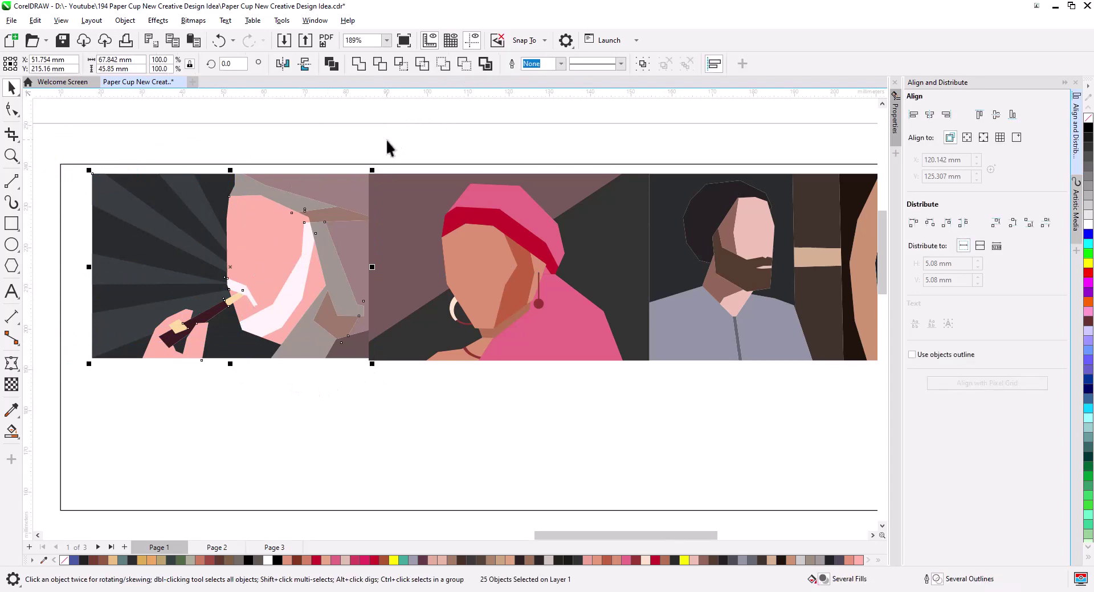
drag(65, 144, 382, 405)
right_click(1088, 128)
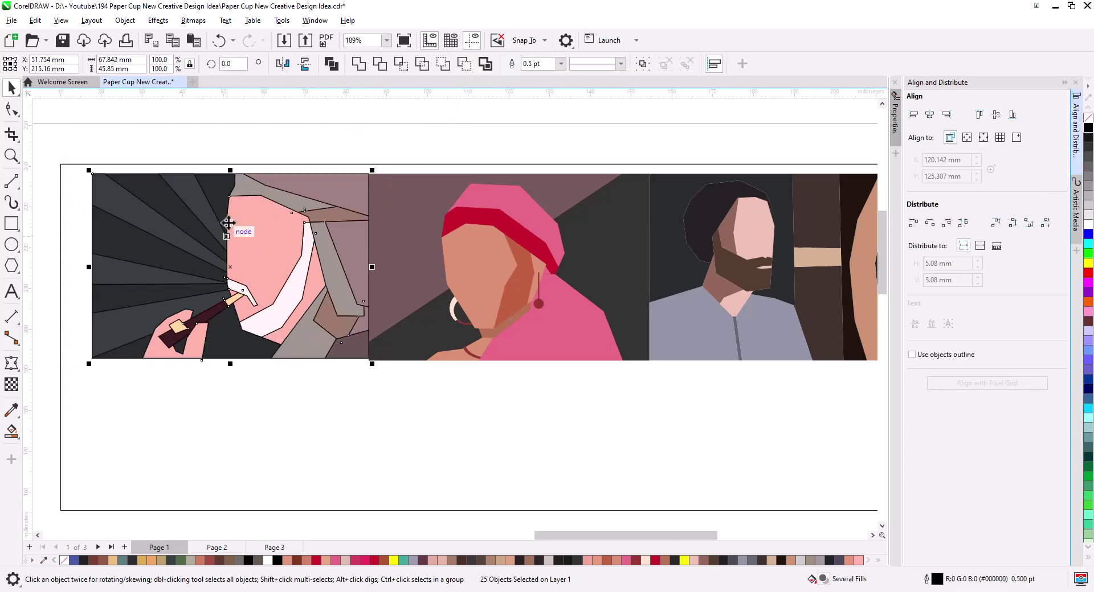
key(Escape)
scroll(213, 359, up, 3)
scroll(224, 344, up, 2)
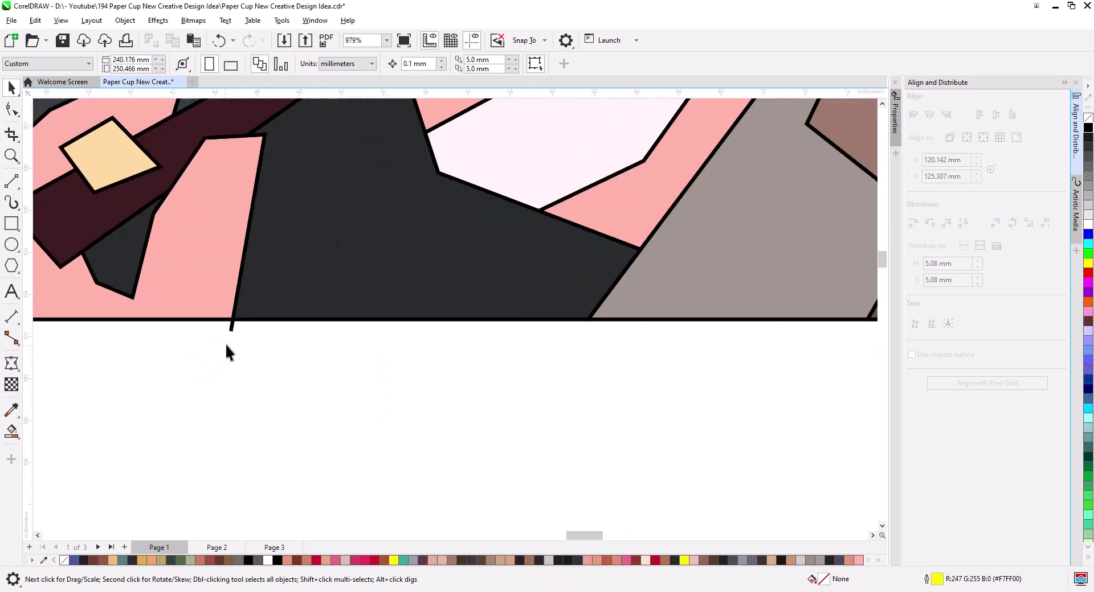
click(233, 328)
key(Escape)
- Group the smoker panel's shapes into one object
scroll(377, 285, down, 2)
scroll(377, 292, down, 2)
scroll(411, 308, down, 1)
drag(432, 330, 314, 376)
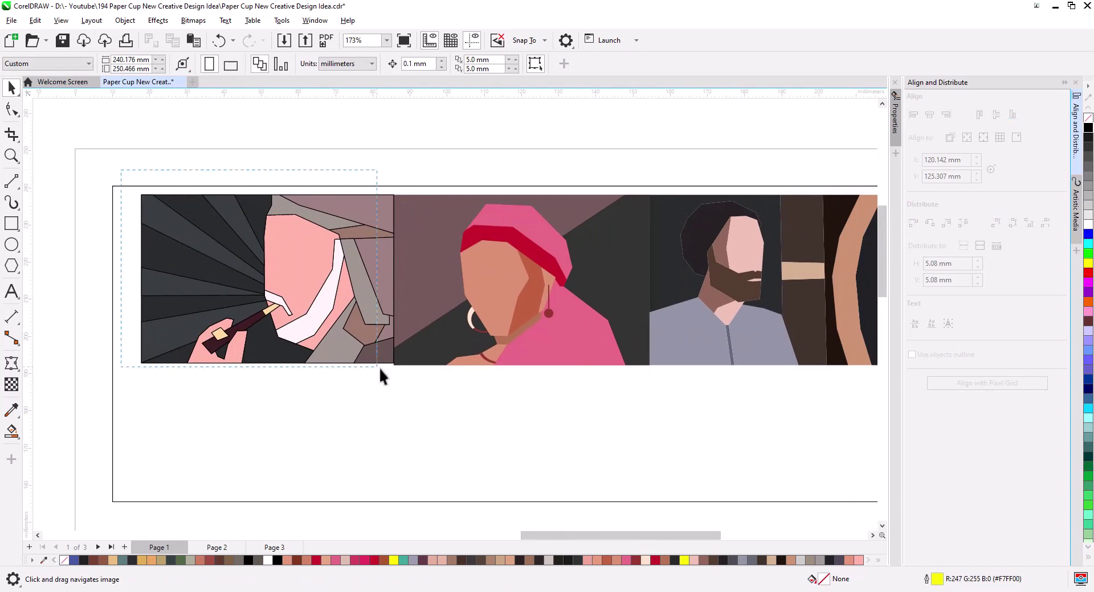
drag(381, 376, 406, 392)
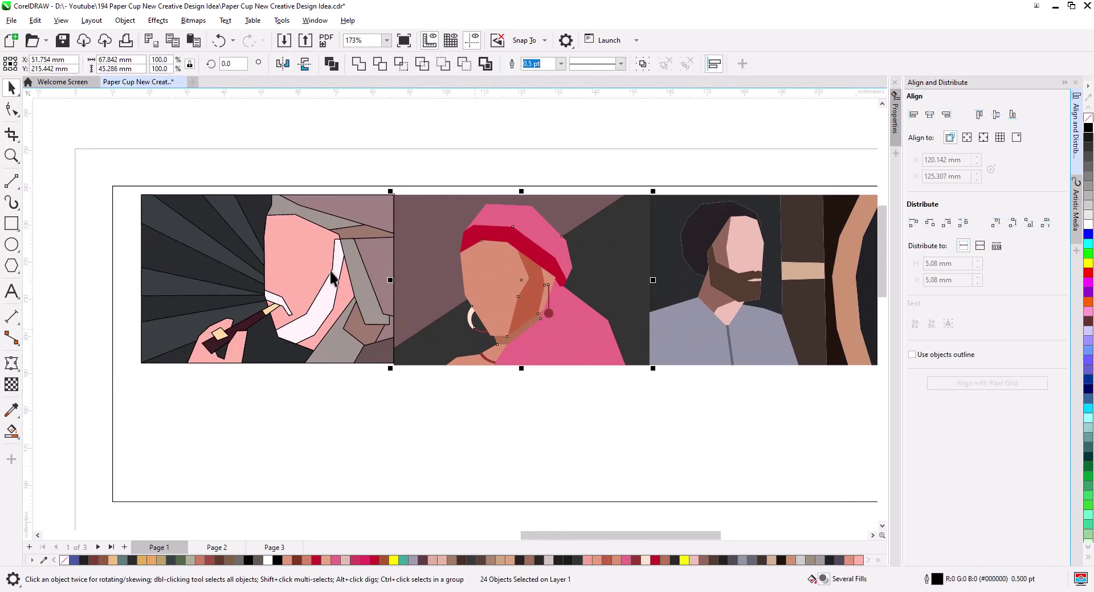
key(ctrl+g)
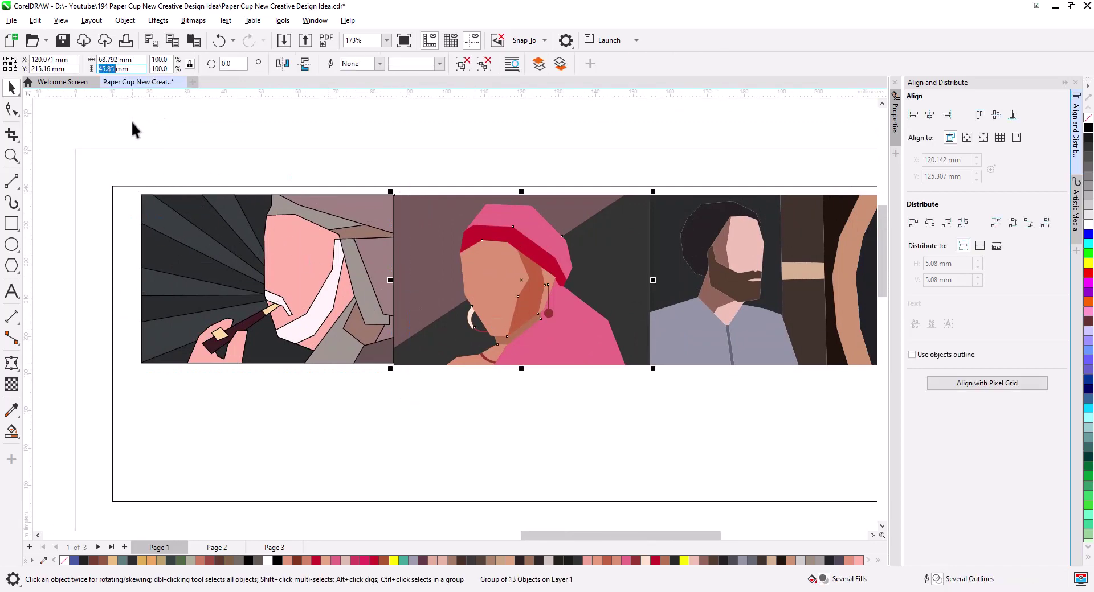
- Resize the left panel to 45.85 mm tall, top-align it with the middle panel, and butt them together
click(208, 257)
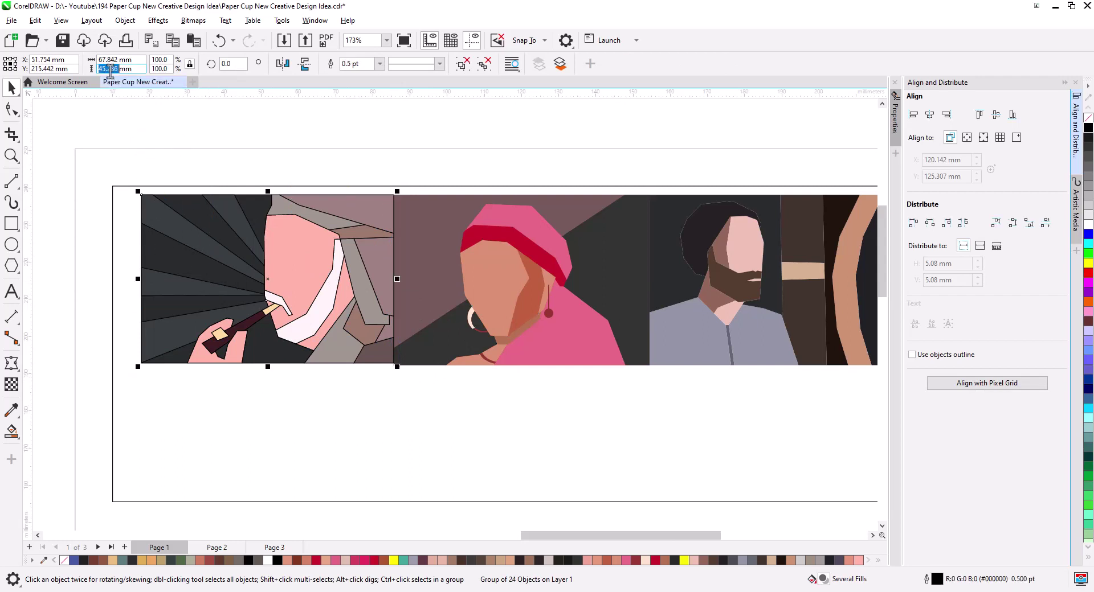
text(45.85)
key(Return)
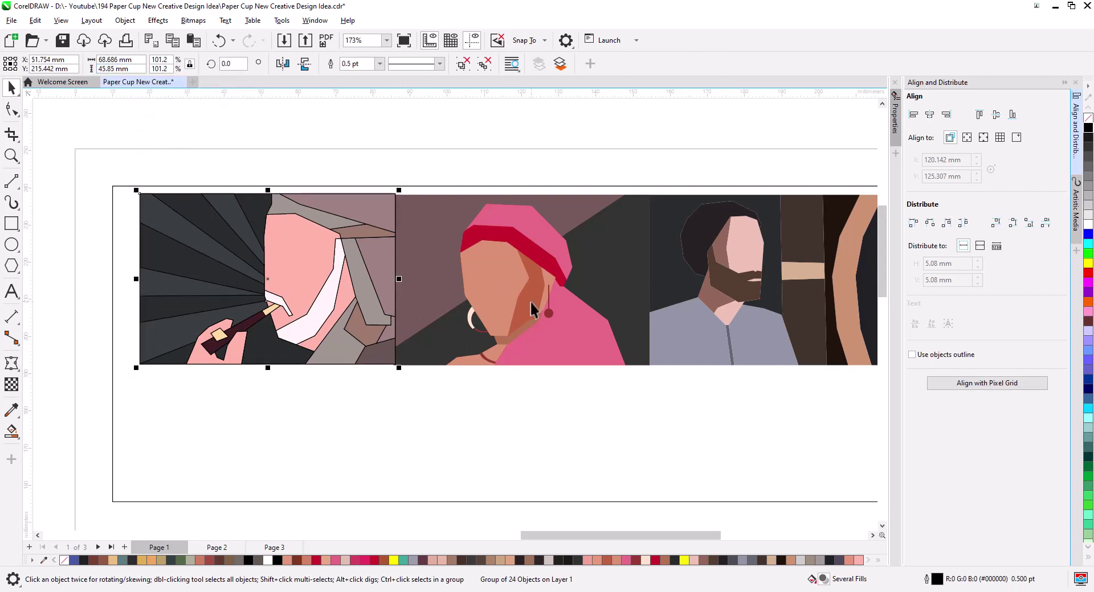
shift+click(525, 300)
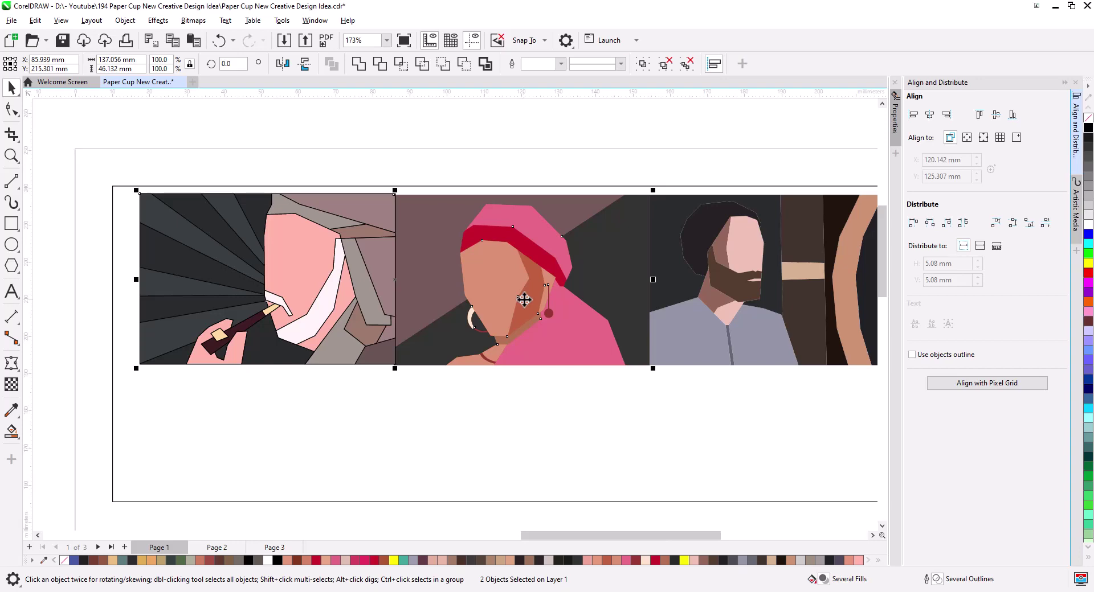
key(t)
click(370, 342)
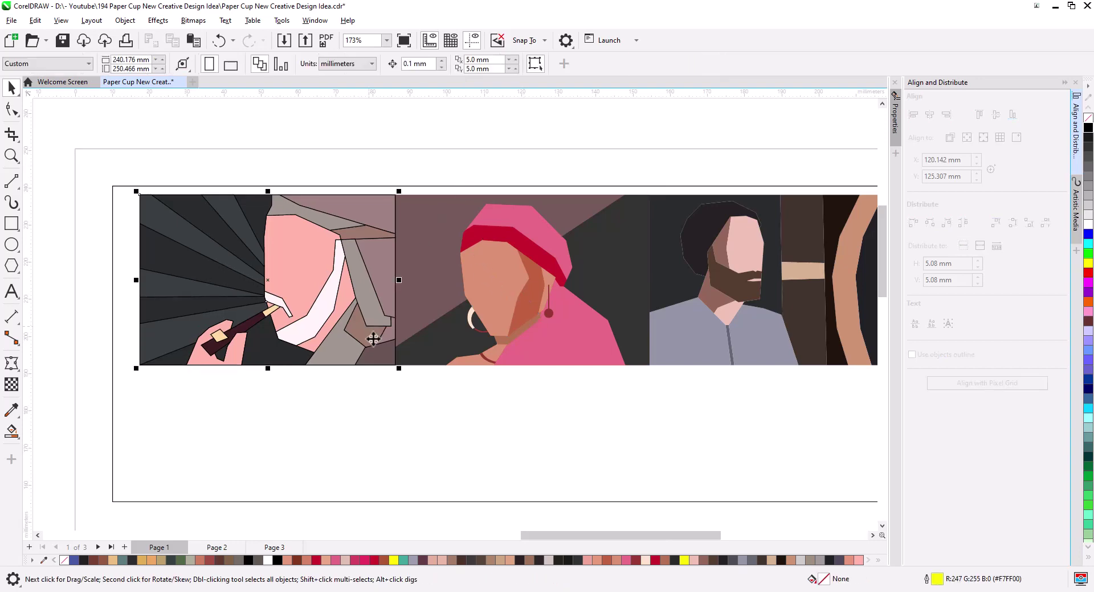
mouse_move(370, 341)
mouse_down()
mouse_move(340, 342)
mouse_move(392, 378)
mouse_up()
- Give the middle and right panels dark outlines
click(503, 316)
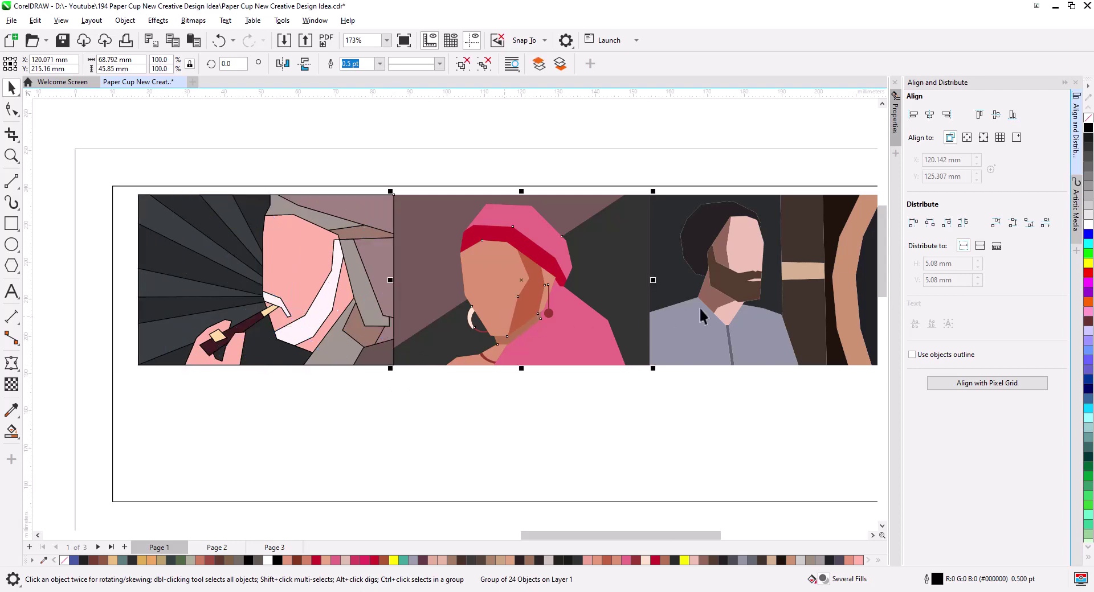
shift+click(721, 309)
right_click(1087, 137)
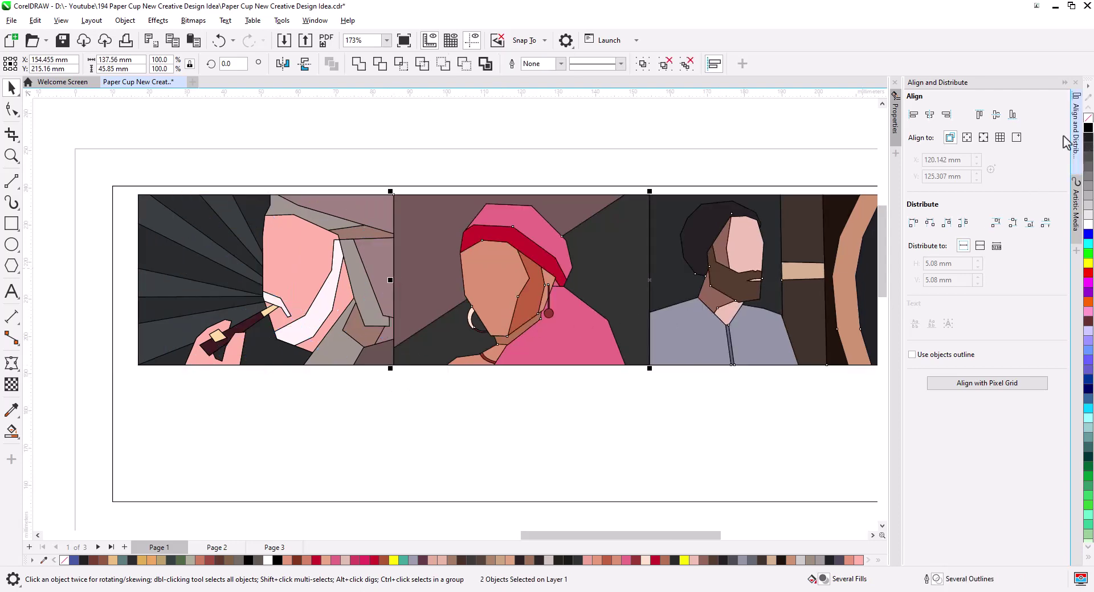
click(750, 142)
scroll(501, 193, down, 2)
- Copy the frame rectangle's height and paste it as the panel group's height
drag(349, 235, 268, 289)
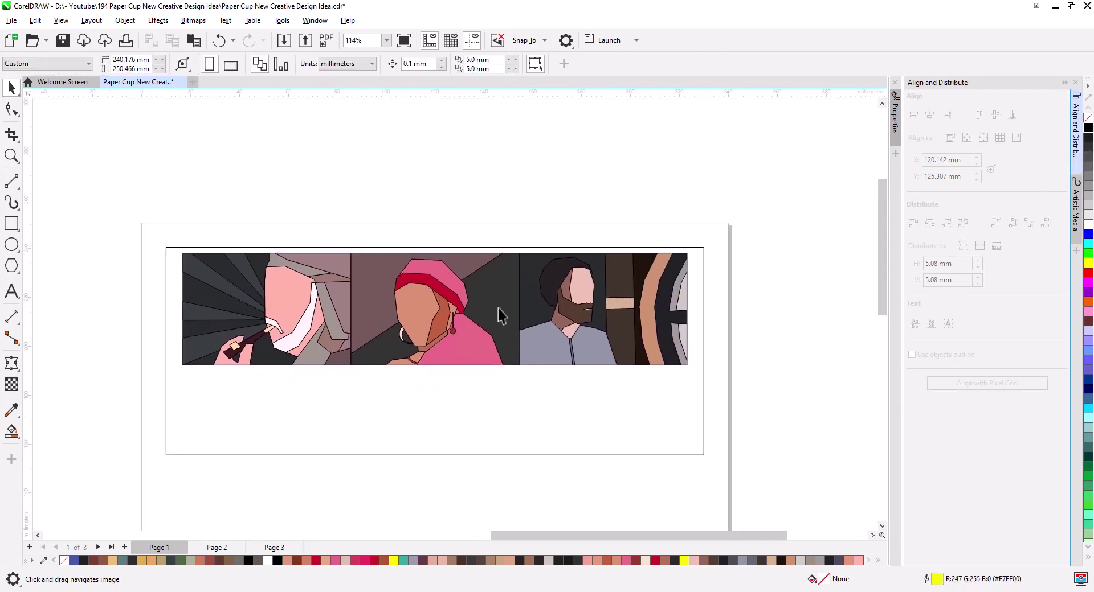
drag(704, 405, 705, 406)
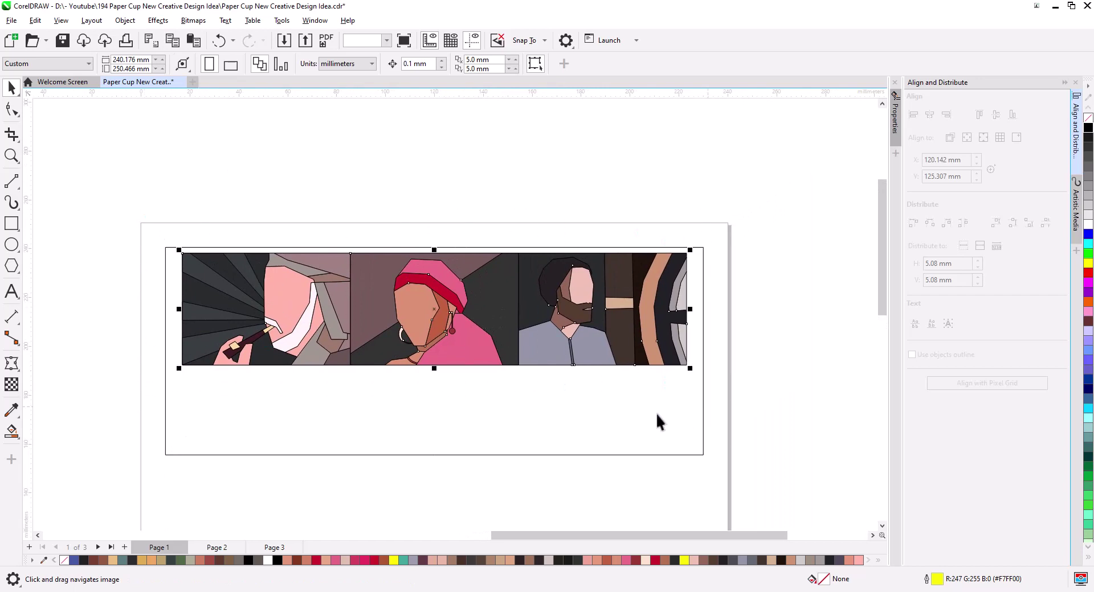
click(582, 428)
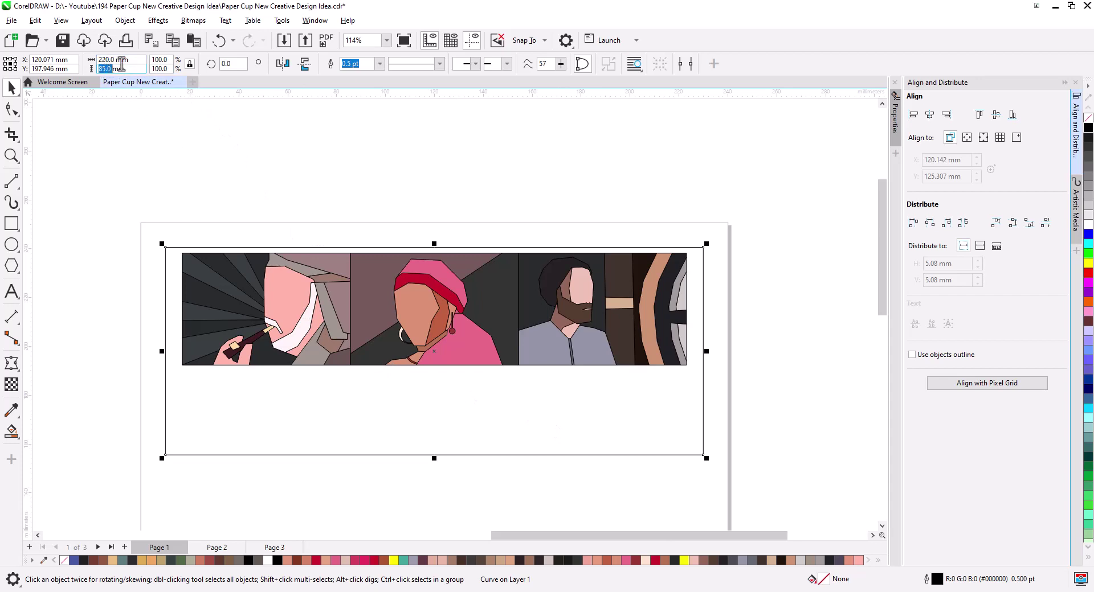
right_click(108, 68)
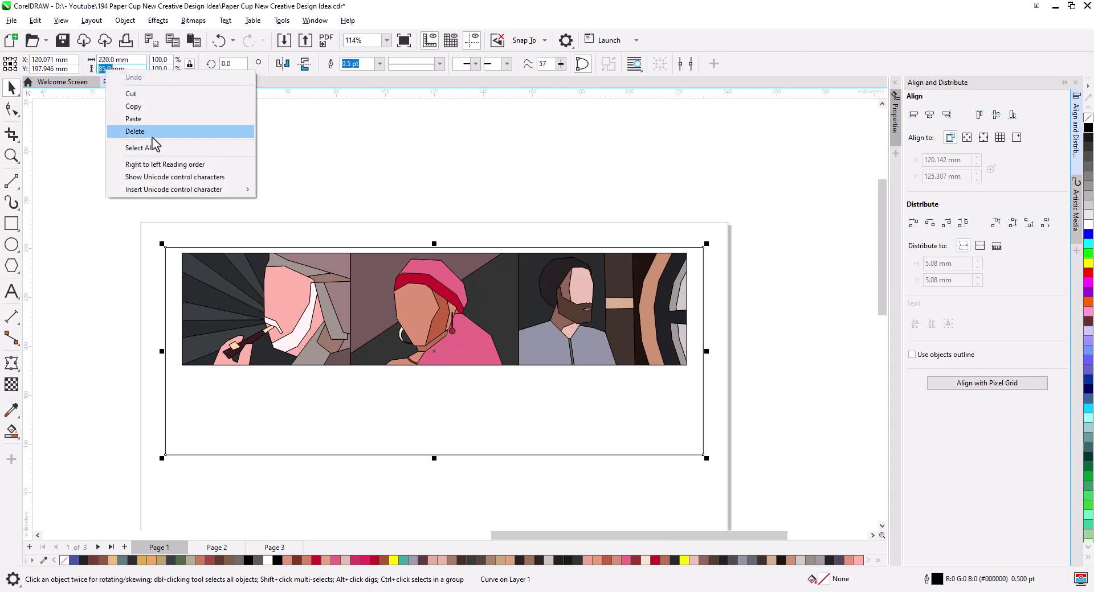
click(142, 108)
key(Tab)
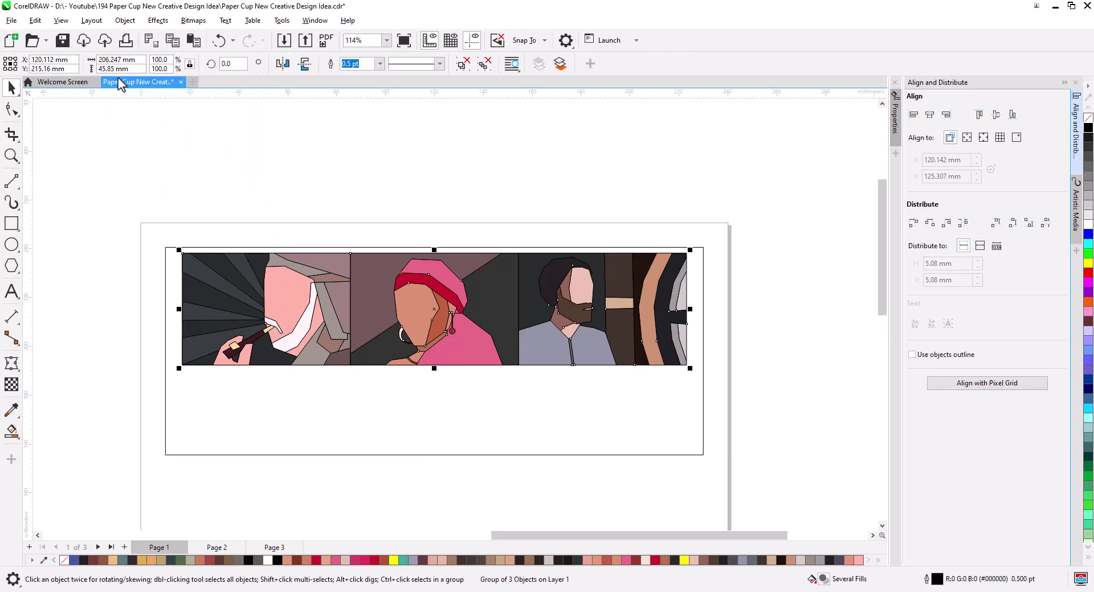
double_click(105, 68)
right_click(105, 68)
click(145, 122)
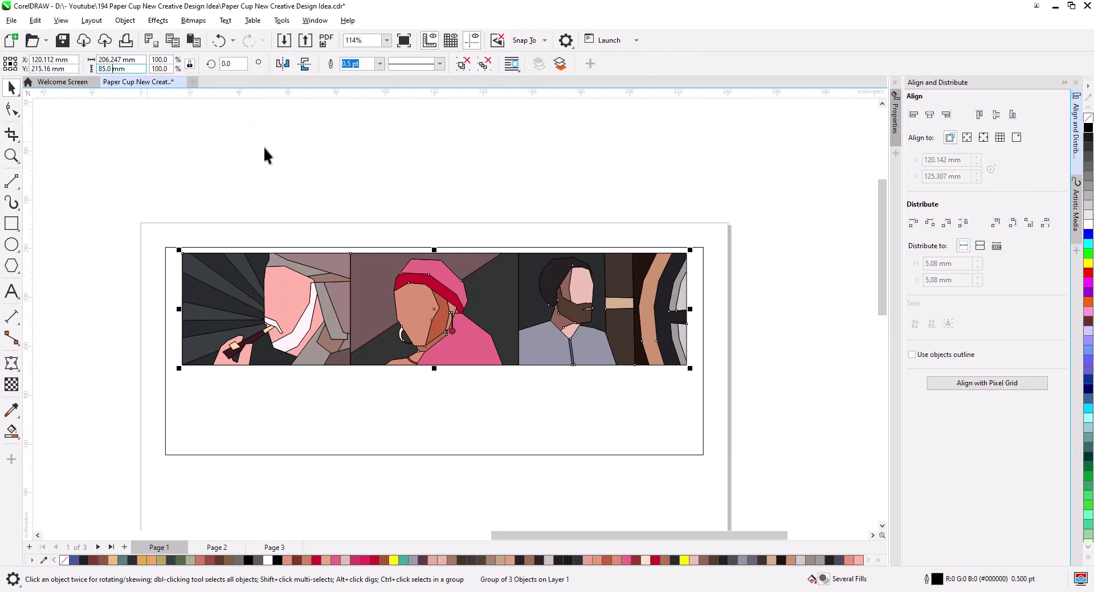
key(Return)
click(273, 157)
- Centre the panel group horizontally and vertically on the frame rectangle
click(396, 293)
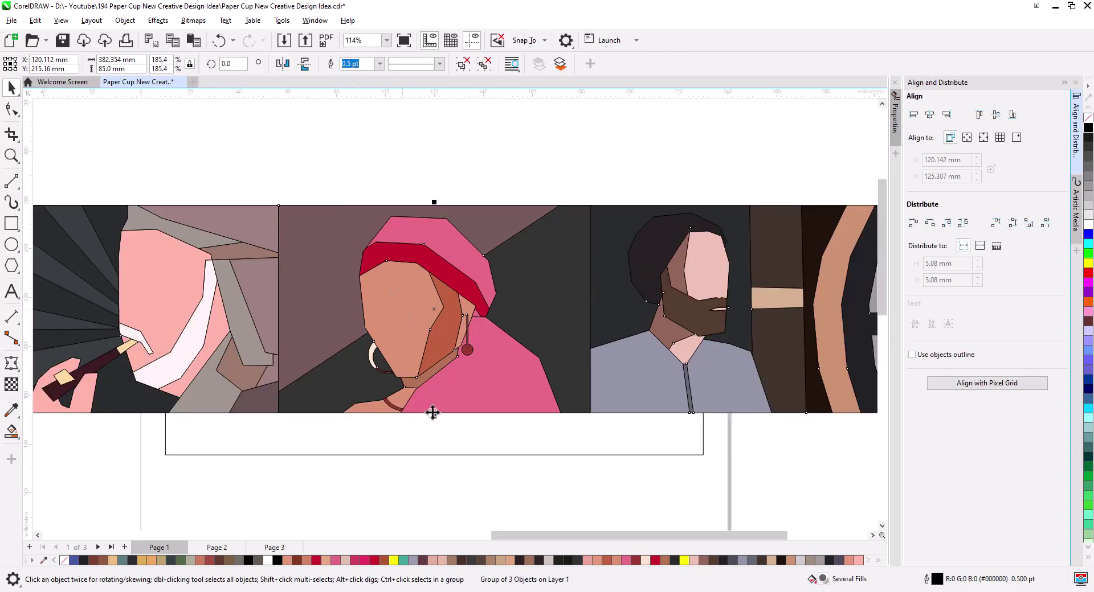
shift+click(455, 444)
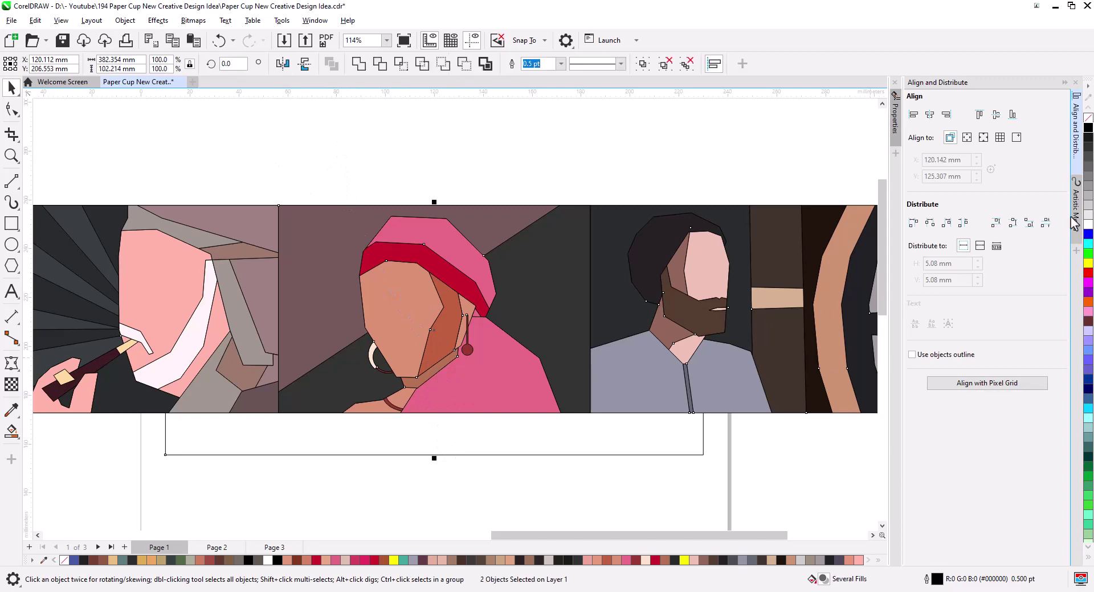
click(931, 115)
click(994, 117)
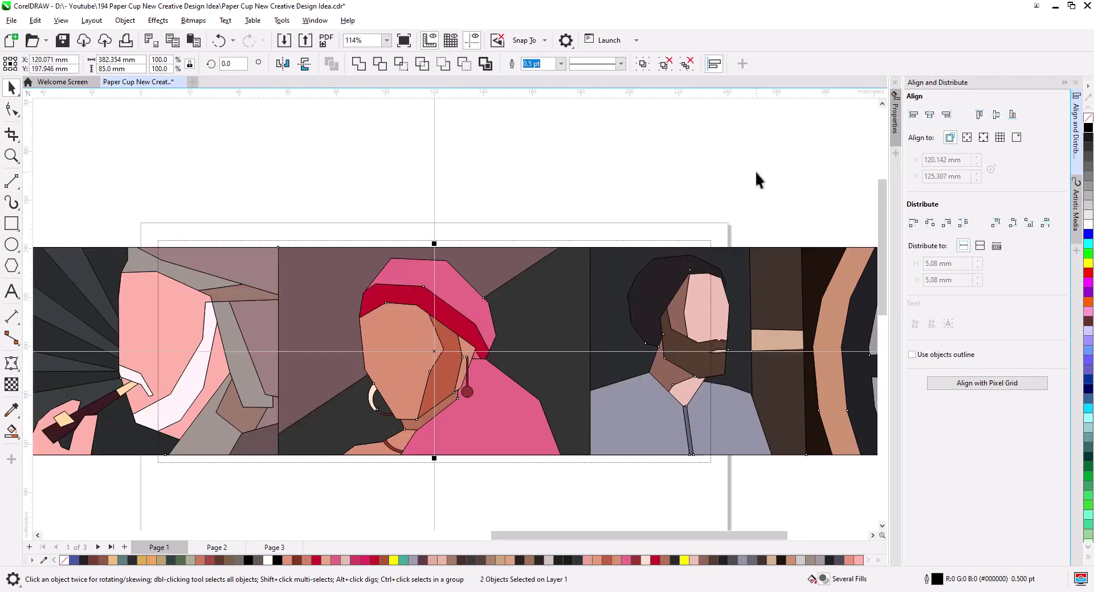
click(754, 171)
scroll(556, 246, down, 1)
scroll(556, 246, down, 1)
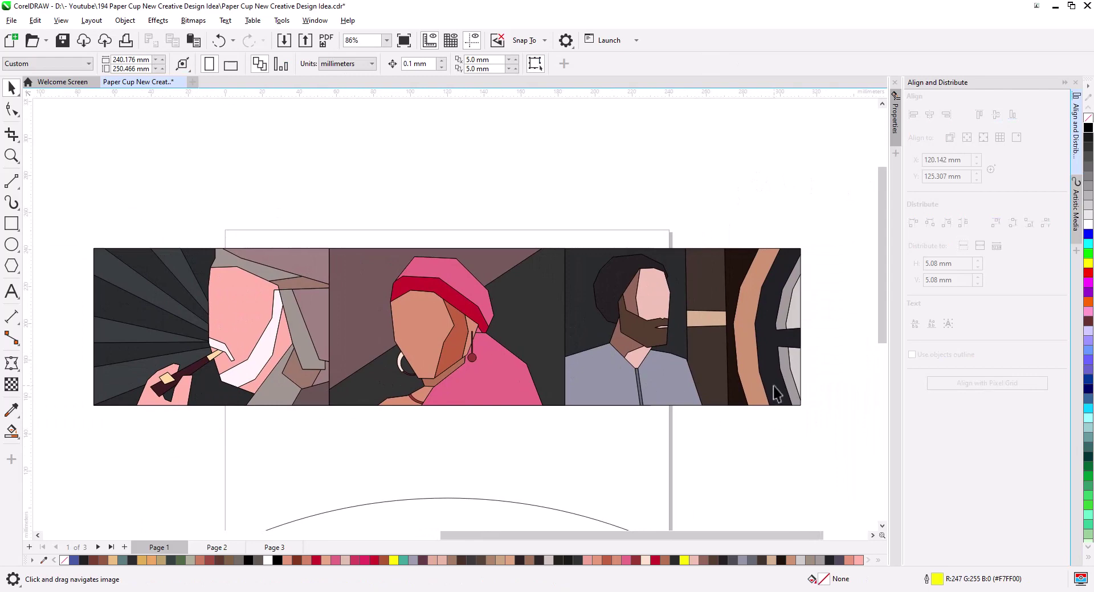
- Scale the panel group down from a corner to about 296.7 × 65.9 mm
click(774, 387)
drag(804, 410, 766, 403)
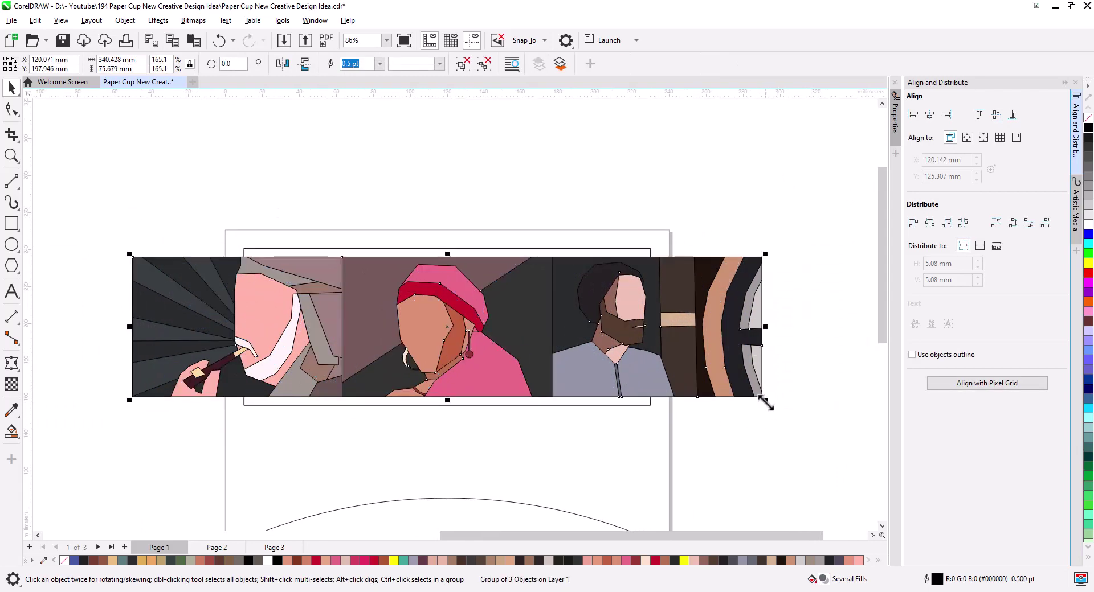
drag(766, 403, 725, 394)
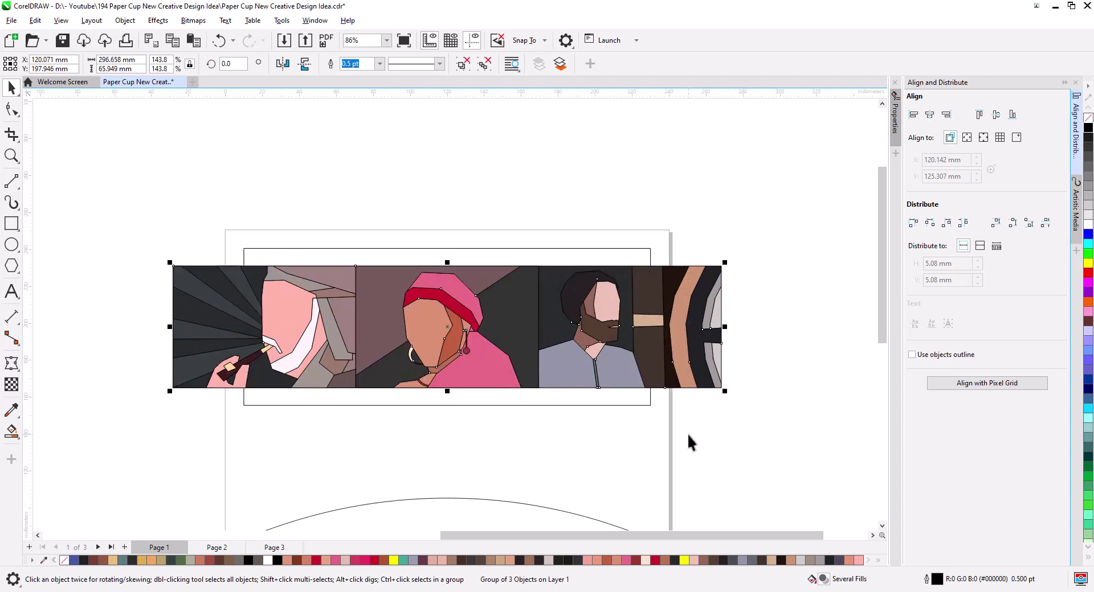
click(601, 450)
scroll(484, 413, up, 1)
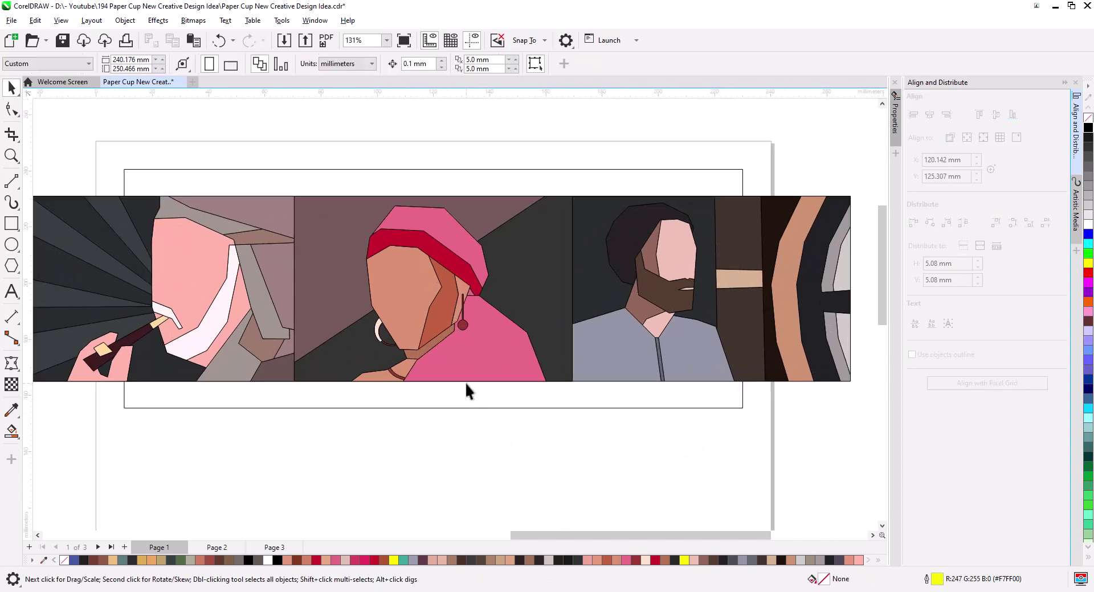
click(446, 366)
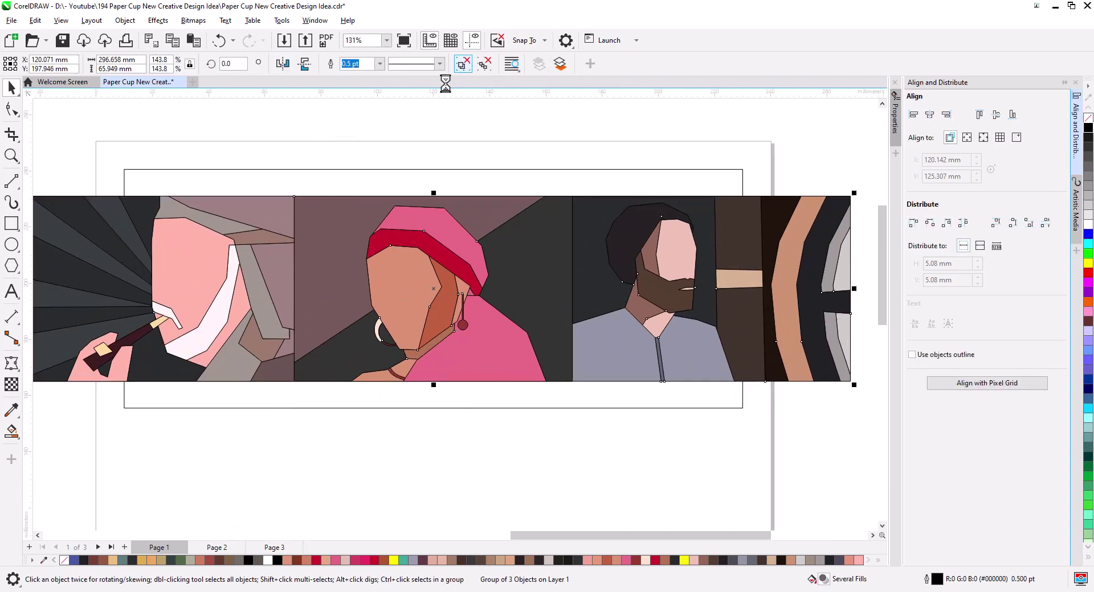
- Convert the middle panel to a bitmap and crop both its sides inward
ctrl+click(333, 263)
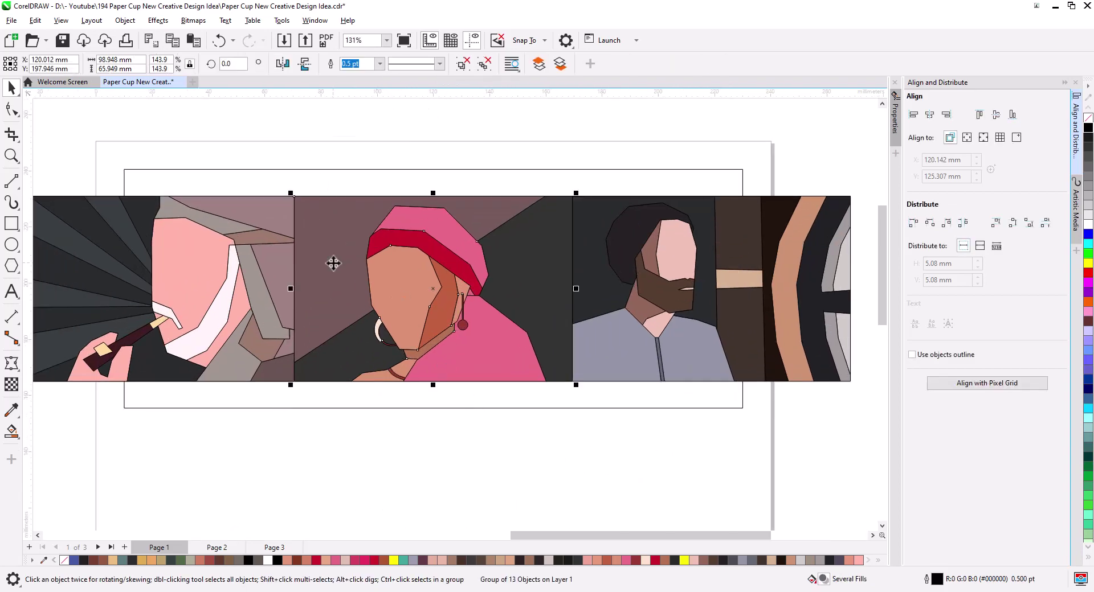
click(193, 20)
click(213, 41)
click(561, 363)
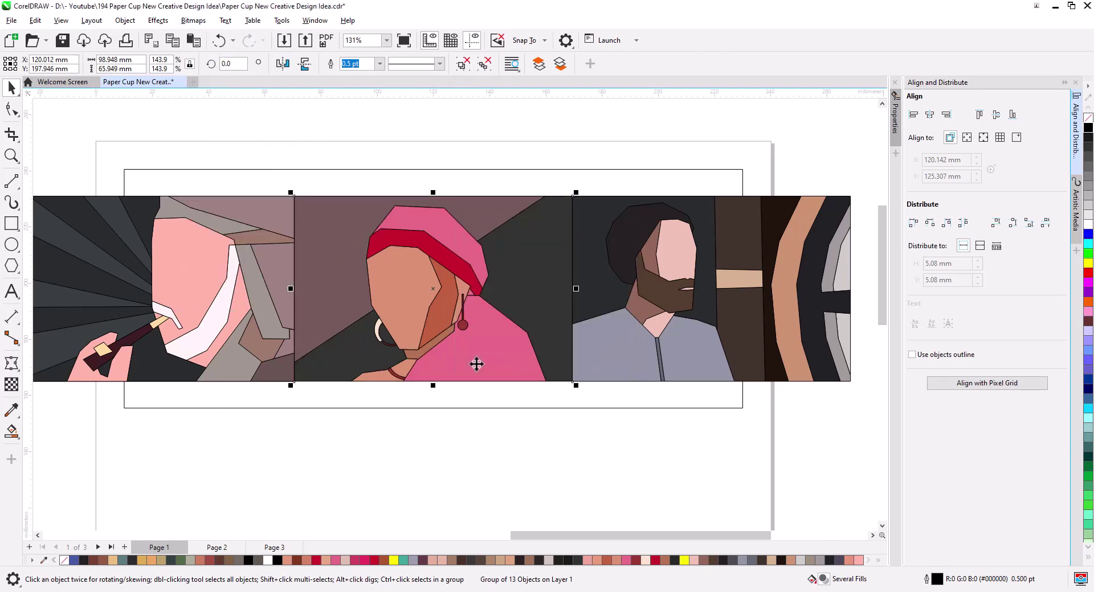
key(F10)
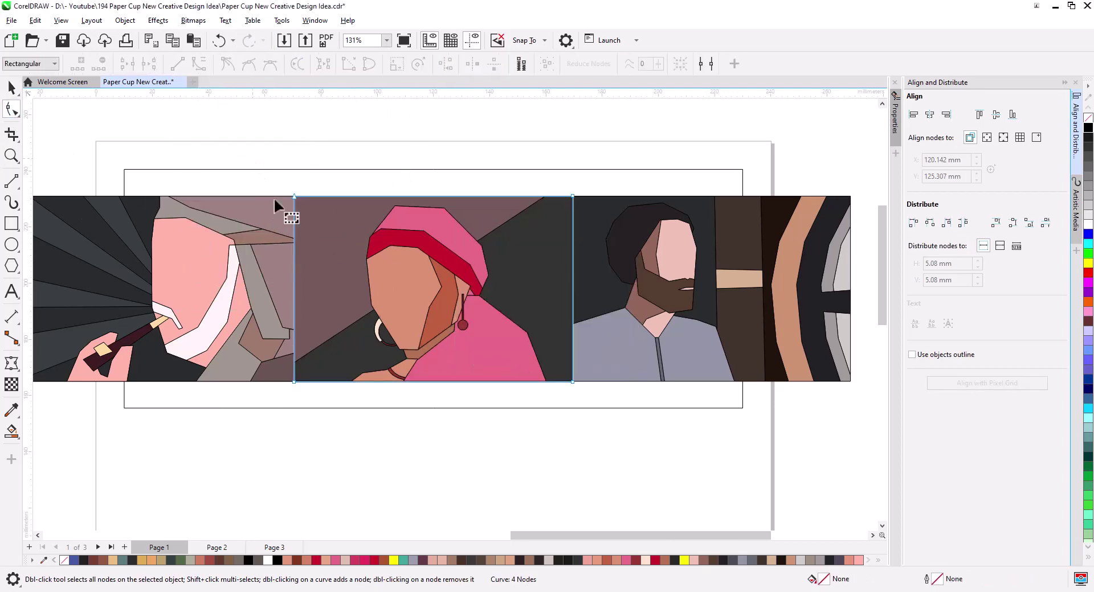
mouse_move(295, 163)
mouse_down()
mouse_move(331, 396)
mouse_move(345, 386)
mouse_up()
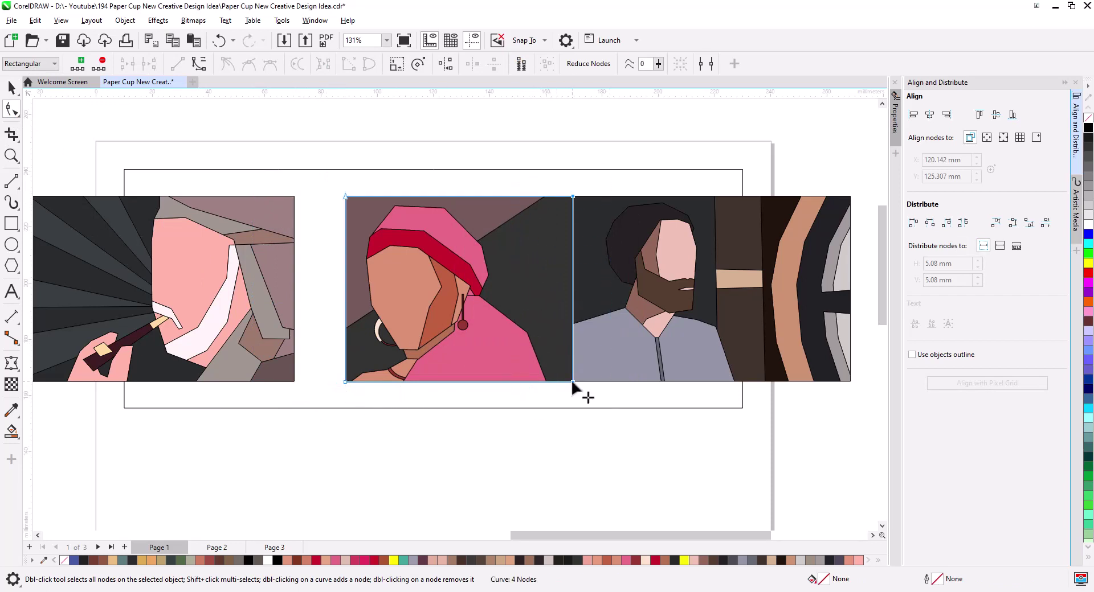
drag(573, 383, 520, 382)
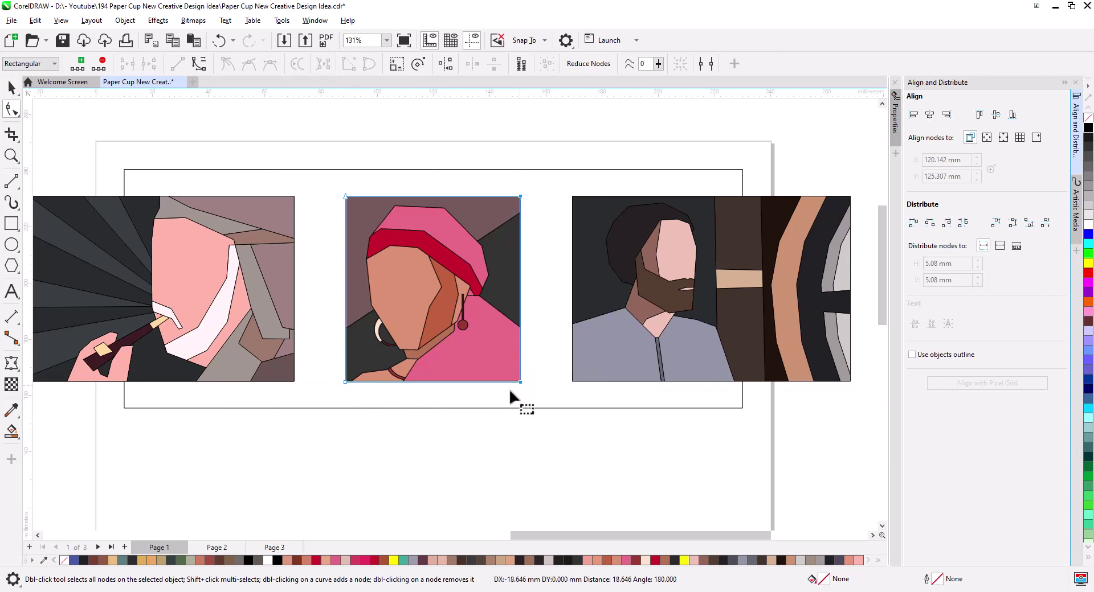
click(11, 88)
- Move the right and left panels flush against the middle image and select all three
click(567, 389)
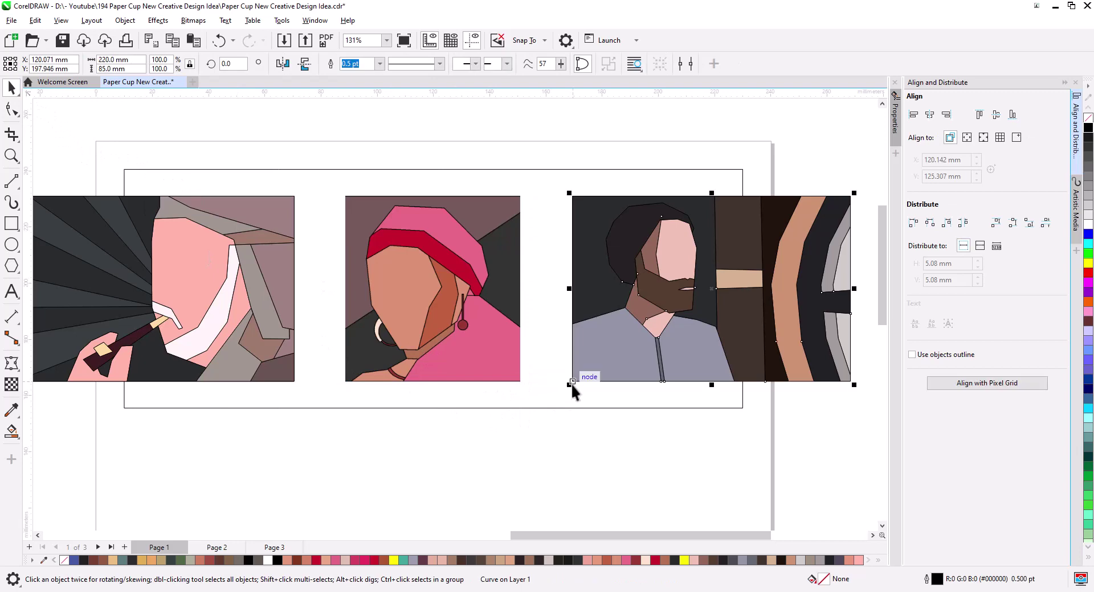
drag(571, 383, 520, 383)
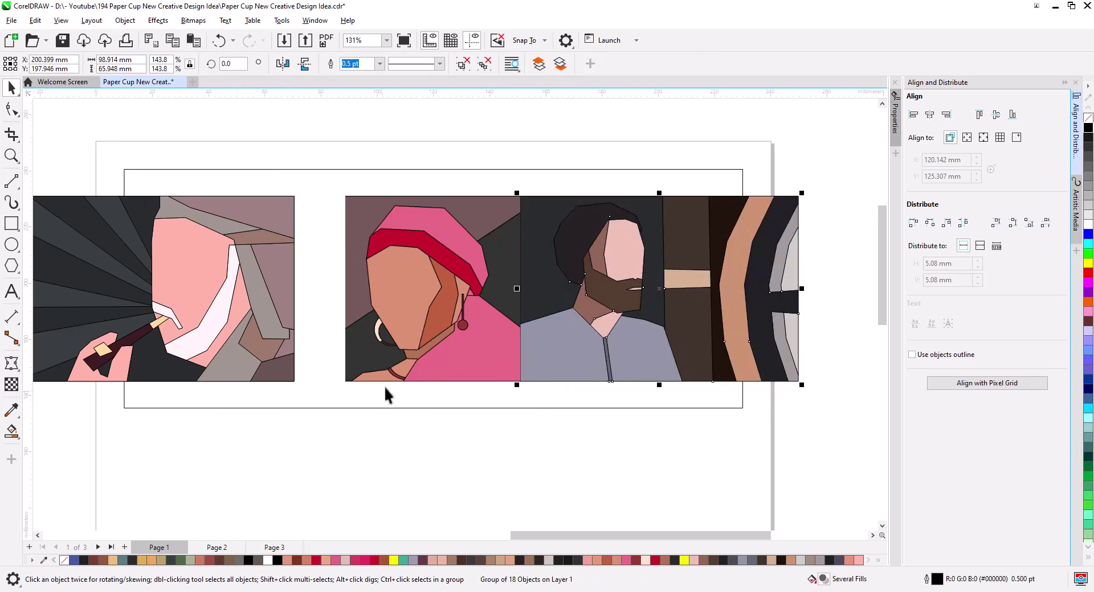
click(271, 360)
drag(295, 383, 342, 381)
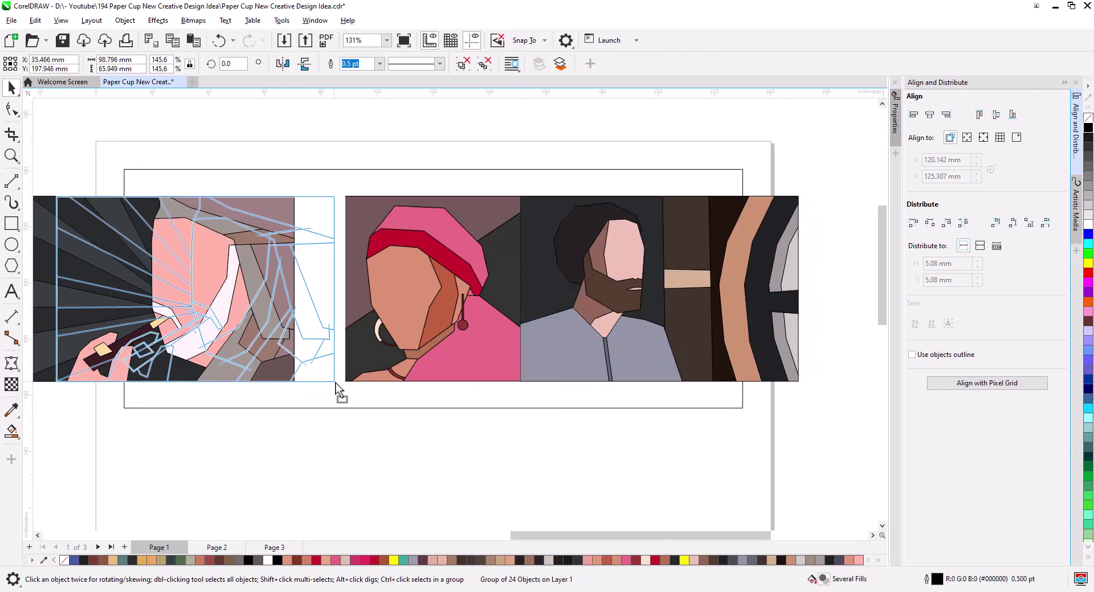
shift+click(435, 335)
shift+click(564, 341)
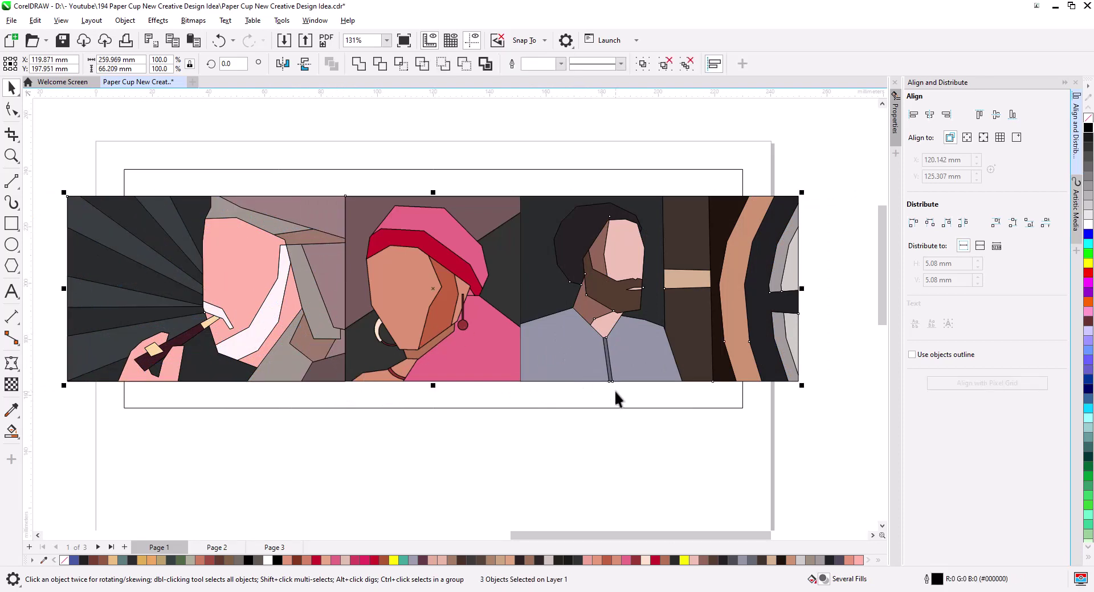
- Group the three panels, centre them over the cup rectangle, and scale them to 97.2%
key(ctrl+g)
shift+click(662, 406)
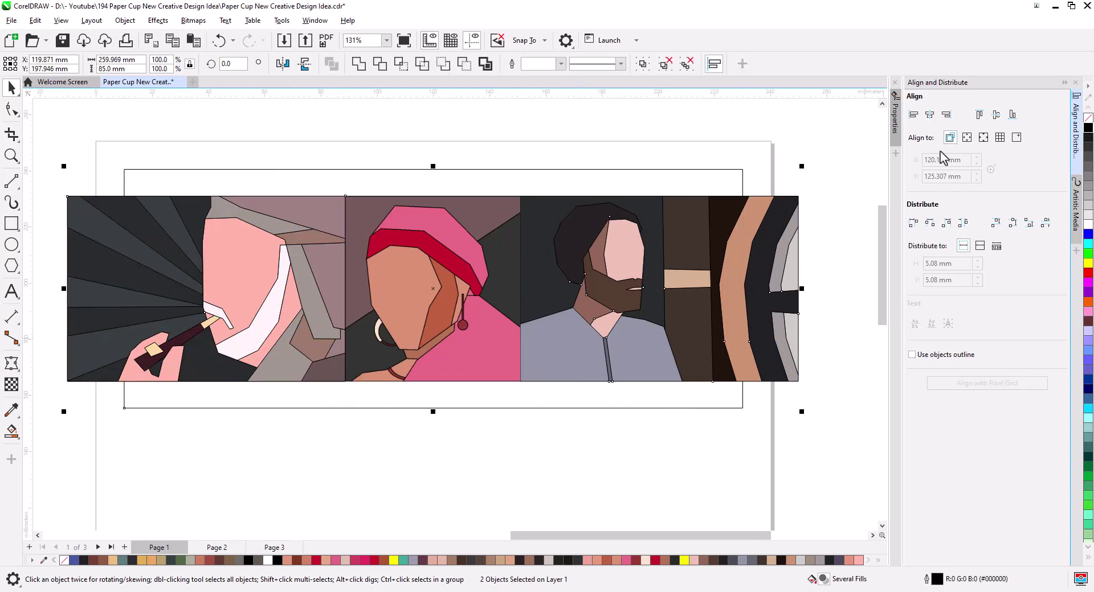
click(929, 115)
click(654, 471)
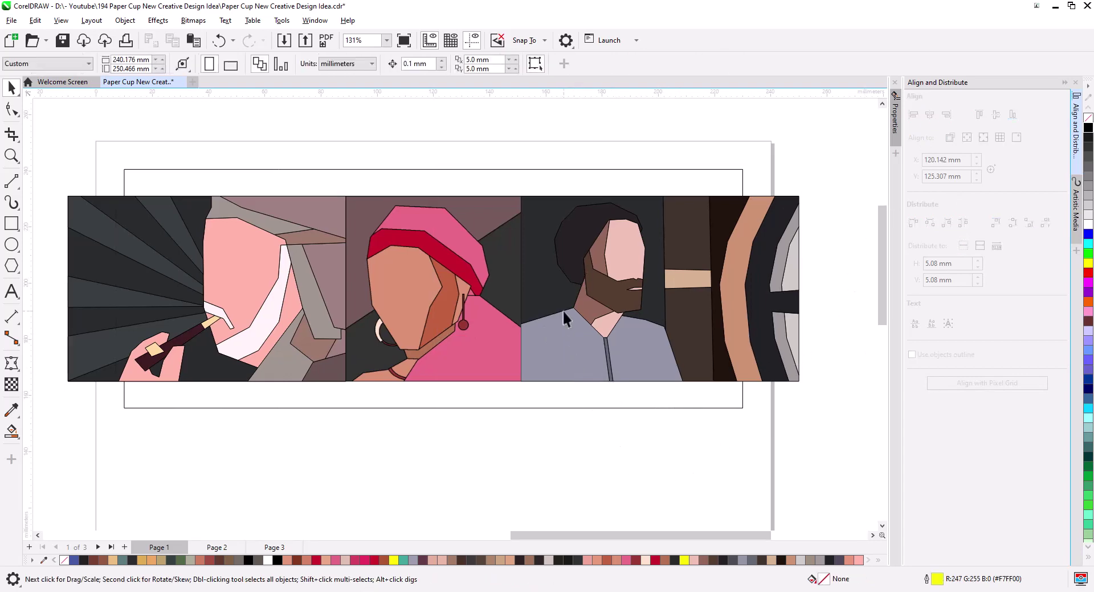
click(562, 319)
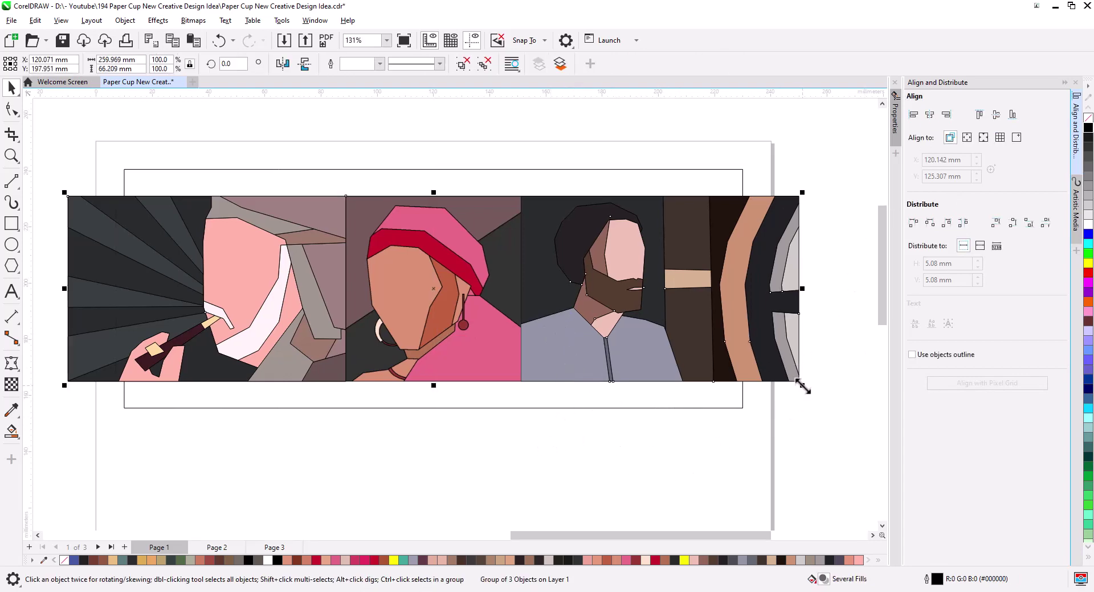
drag(802, 387, 794, 388)
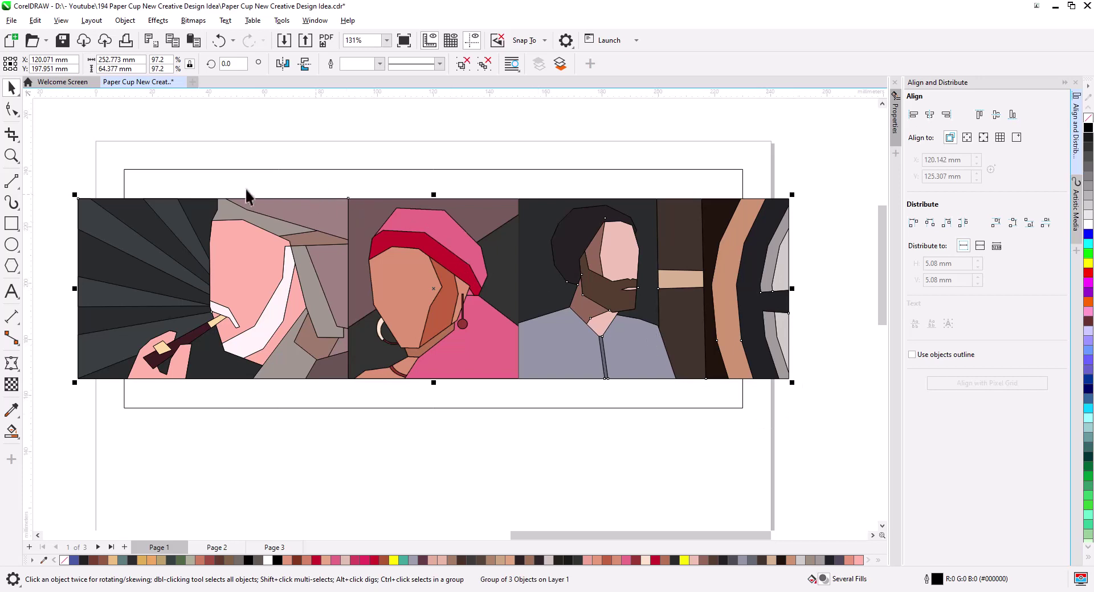
- Convert the portrait group to a 300 dpi bitmap and trim both sides to the rectangle's 220.0 mm width
click(189, 22)
click(223, 39)
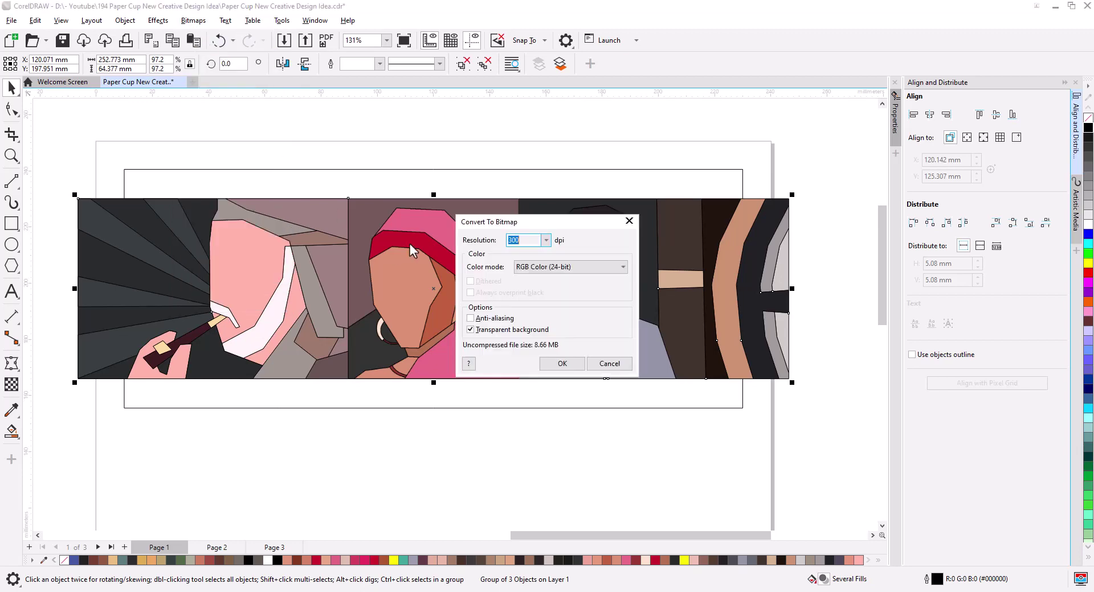
click(559, 369)
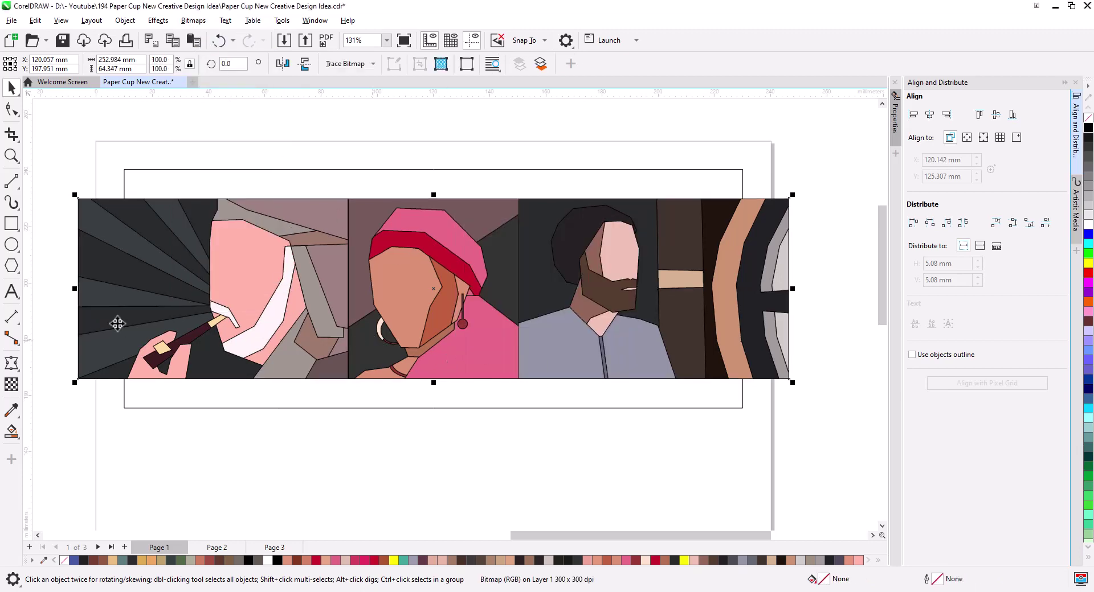
click(12, 109)
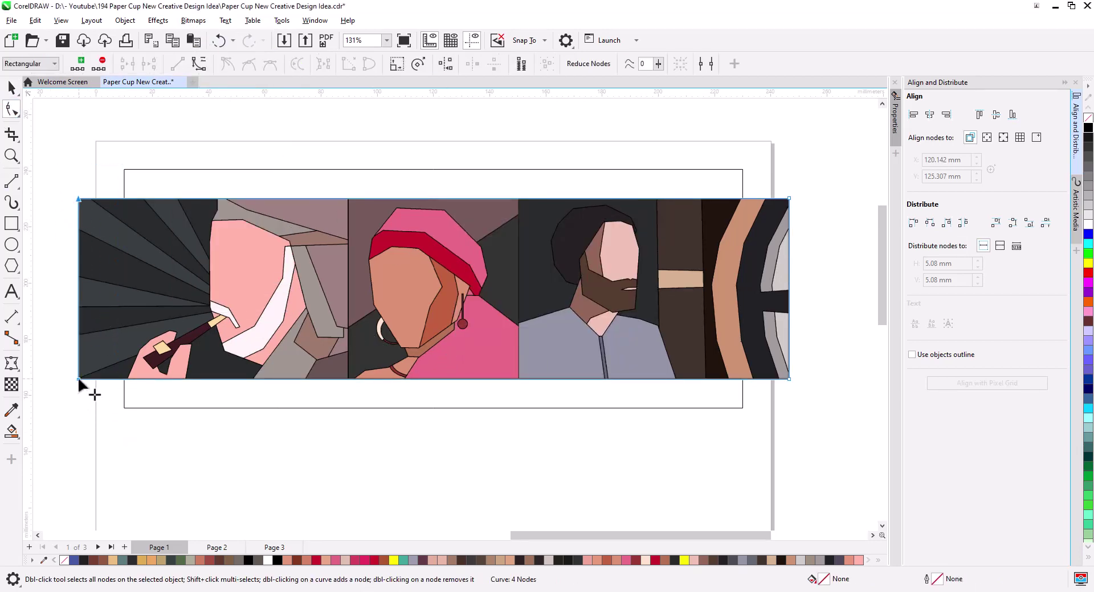
drag(79, 379, 120, 381)
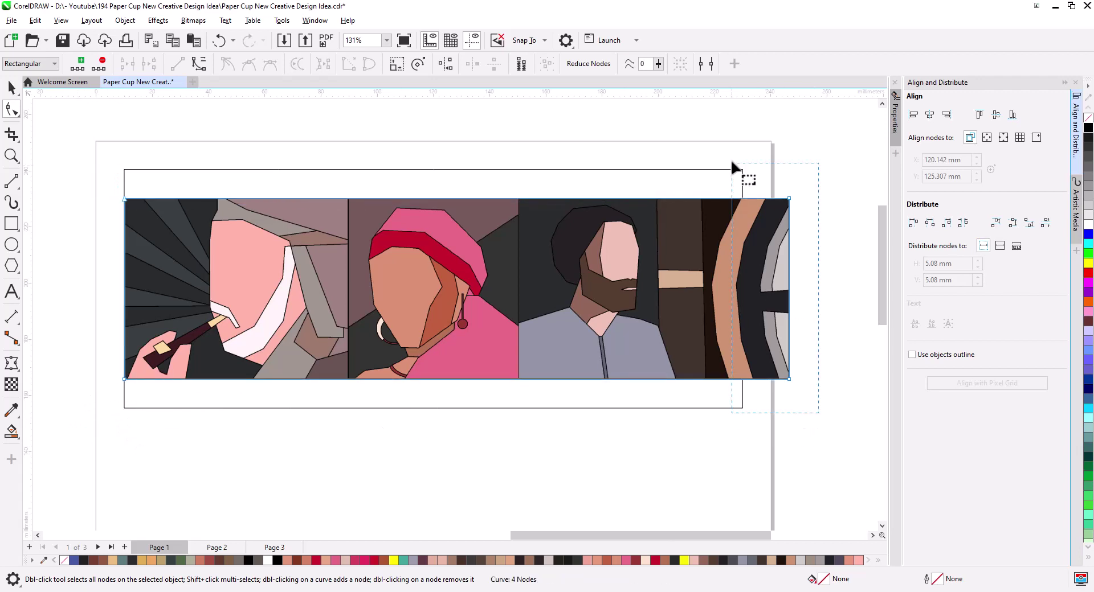
drag(789, 379, 743, 380)
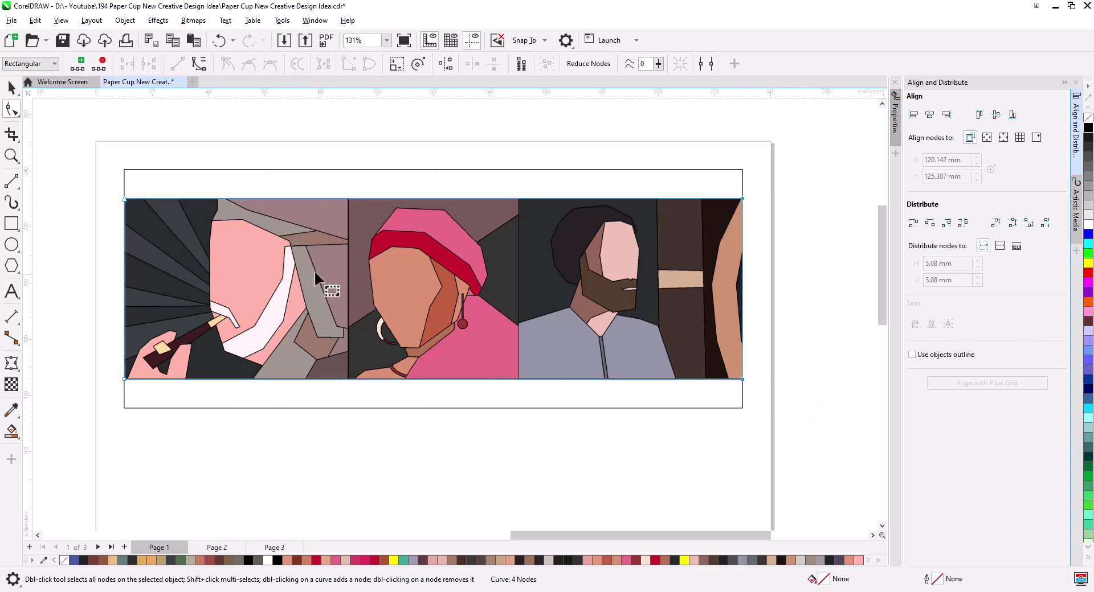
click(11, 87)
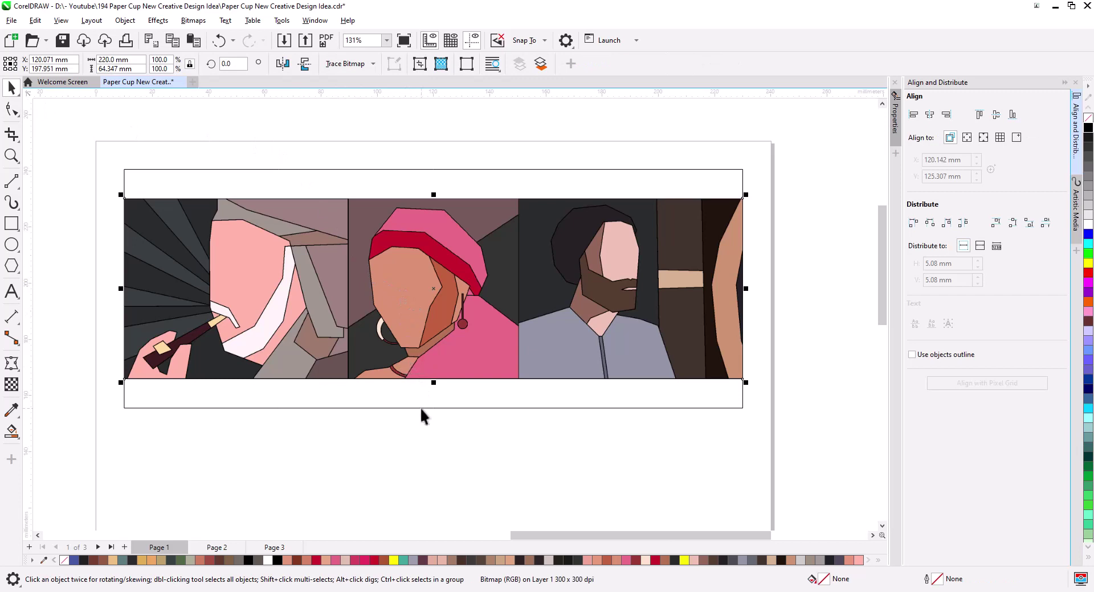
- Try grey and 90% Black palette fills on the cup rectangle, then undo them
click(456, 438)
click(486, 407)
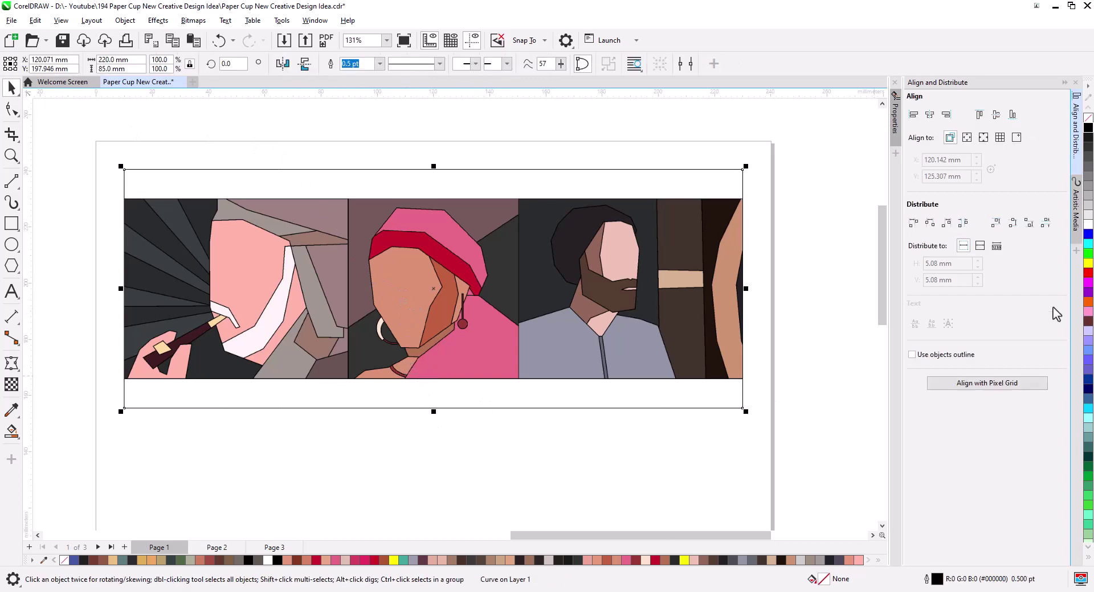
click(1089, 184)
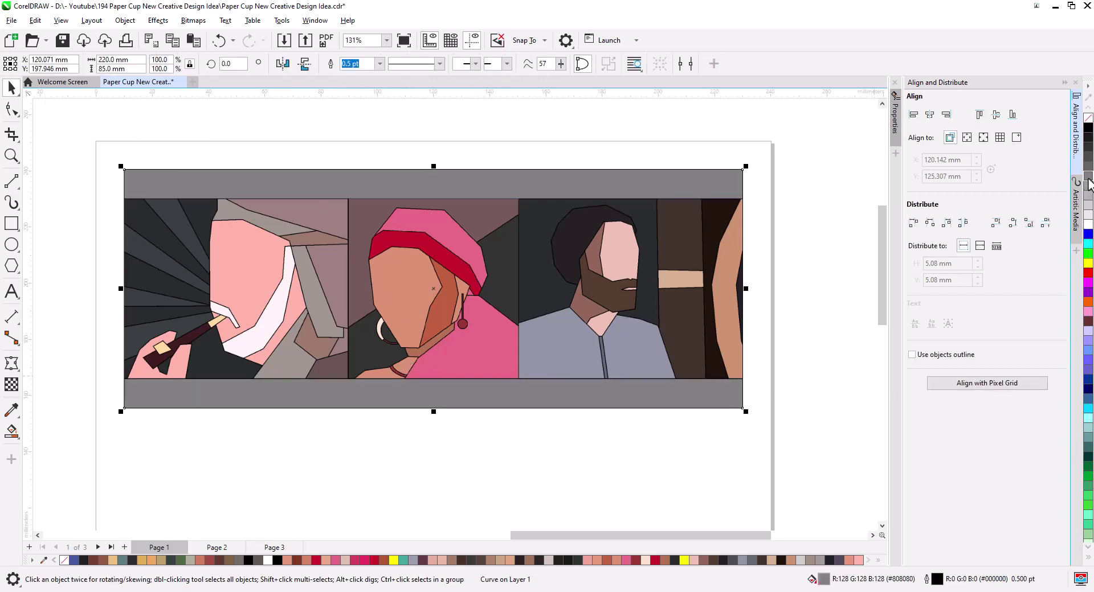
click(1089, 137)
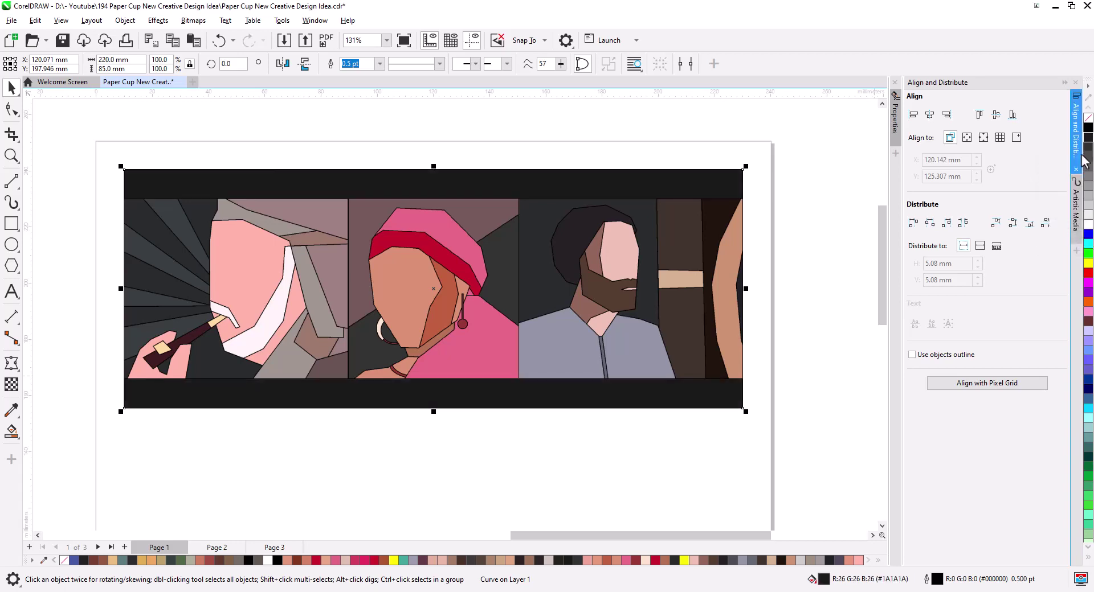
click(763, 380)
key(ctrl+z)
key(ctrl+z)
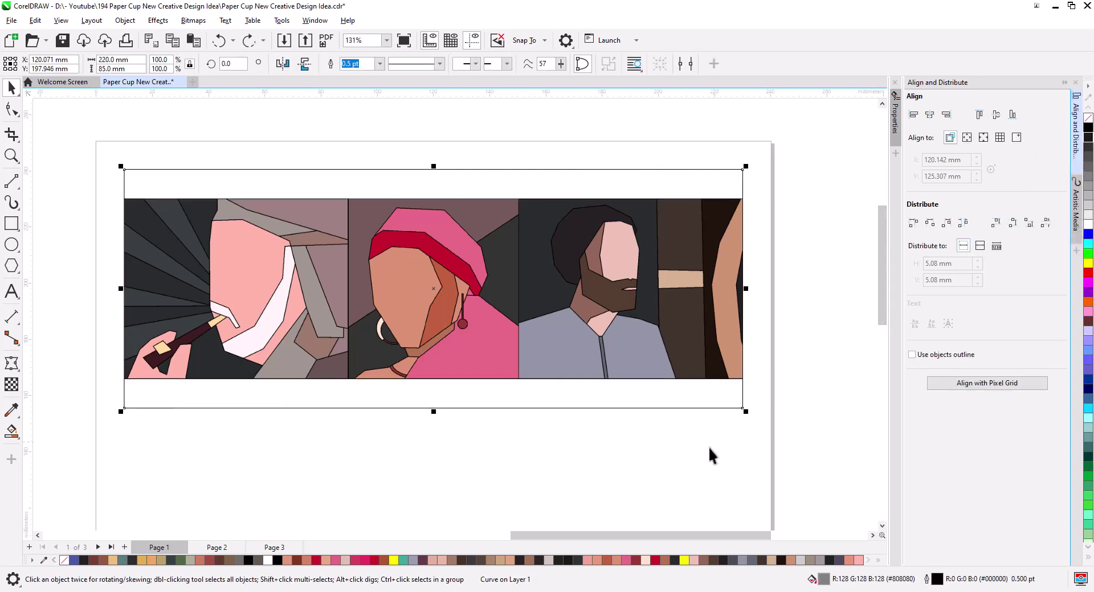
- Fill the cup rectangle with dark grey sampled from the artwork using the Eyedropper
click(541, 374)
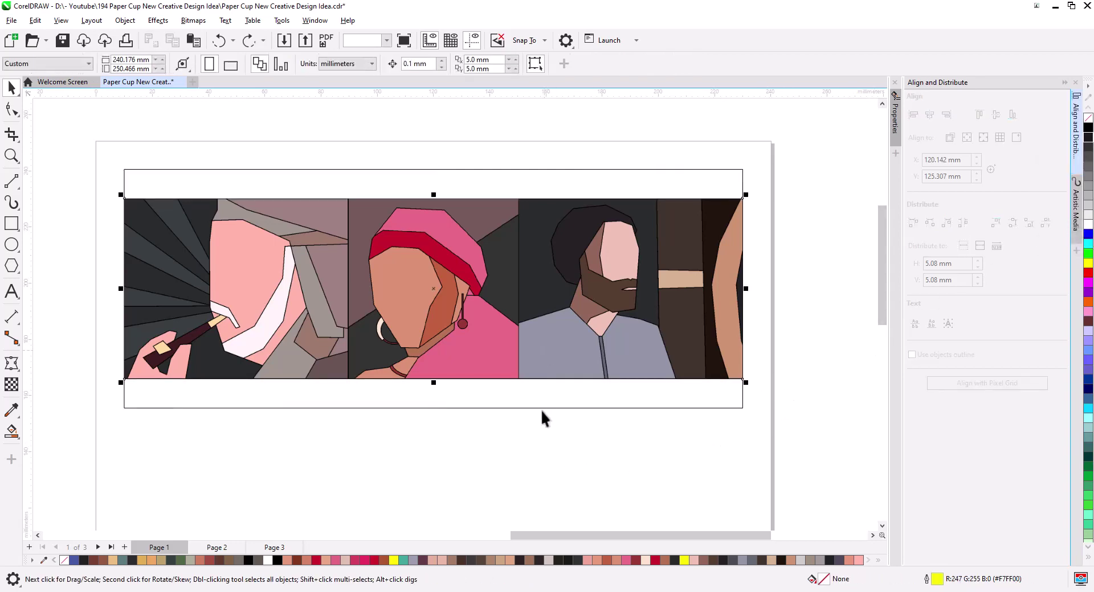
click(12, 417)
click(540, 283)
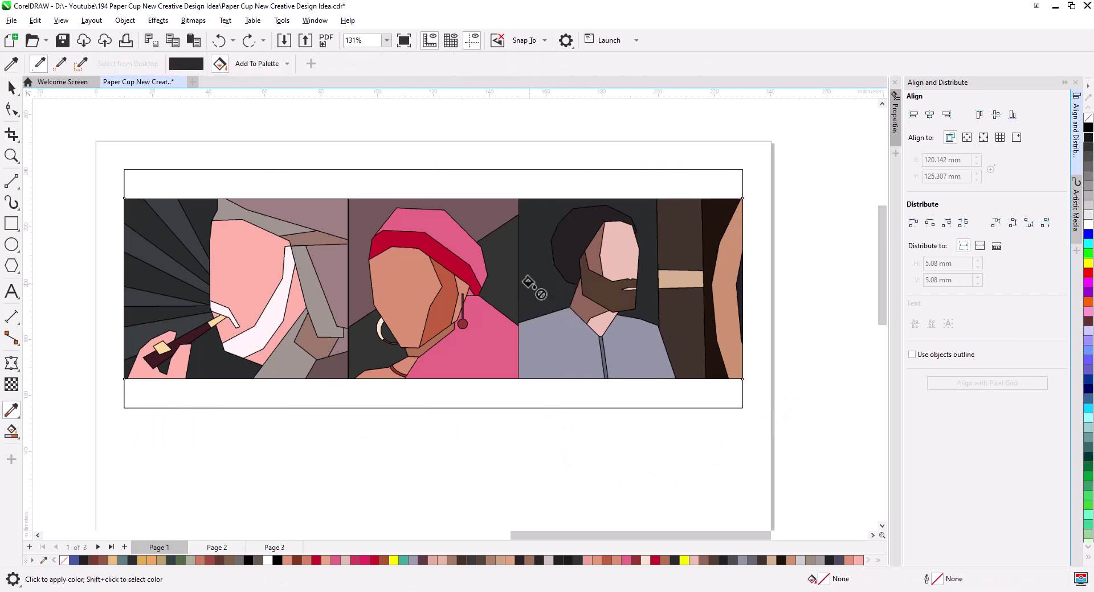
click(481, 392)
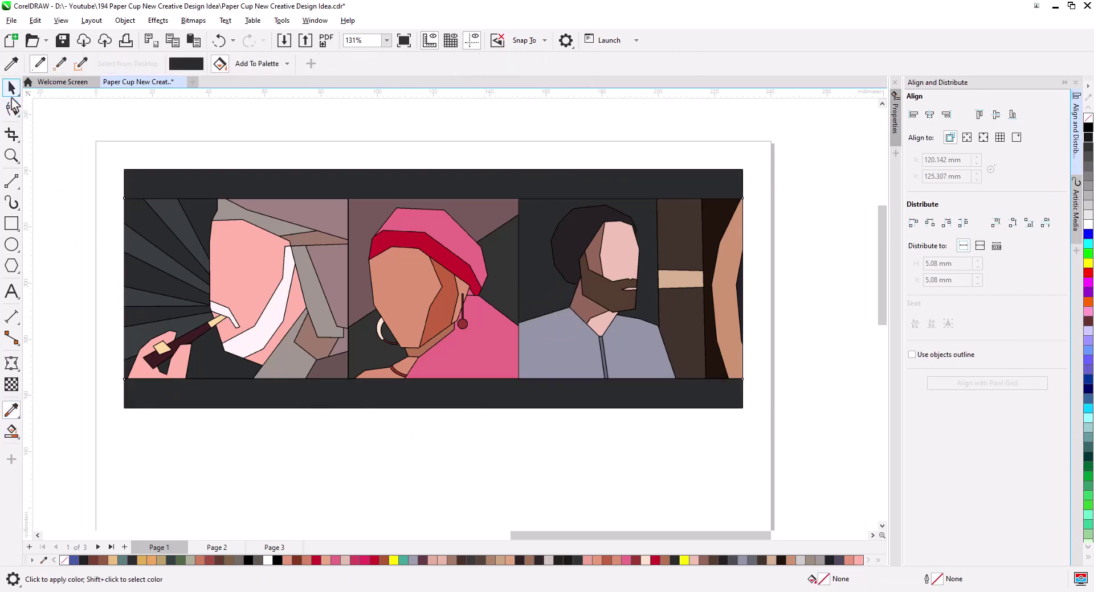
click(12, 88)
click(57, 177)
scroll(434, 305, down, 1)
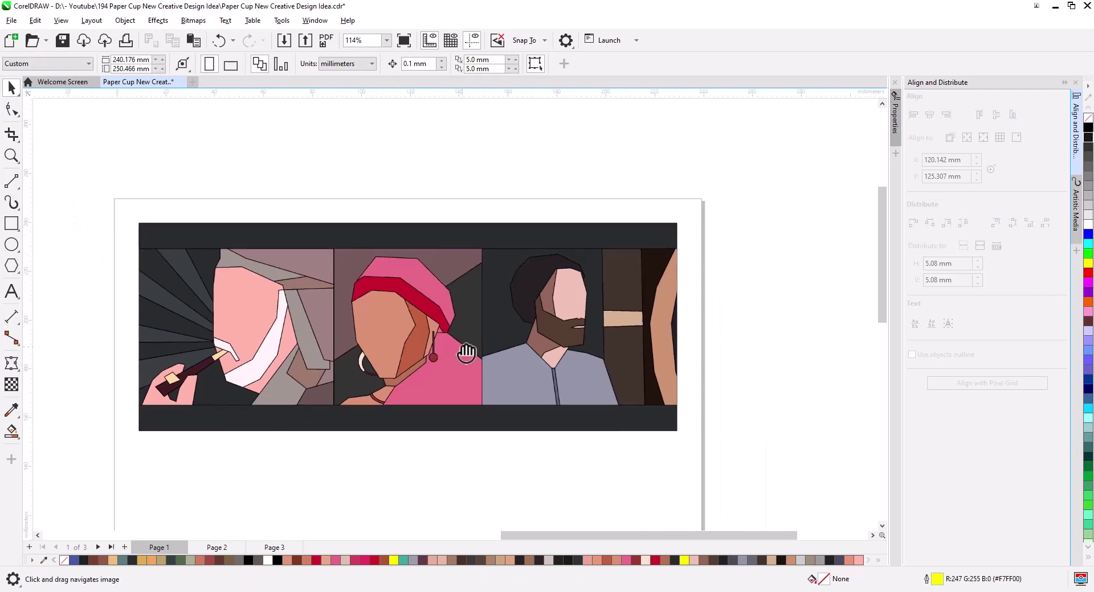
scroll(466, 354, up, 1)
scroll(473, 354, up, 1)
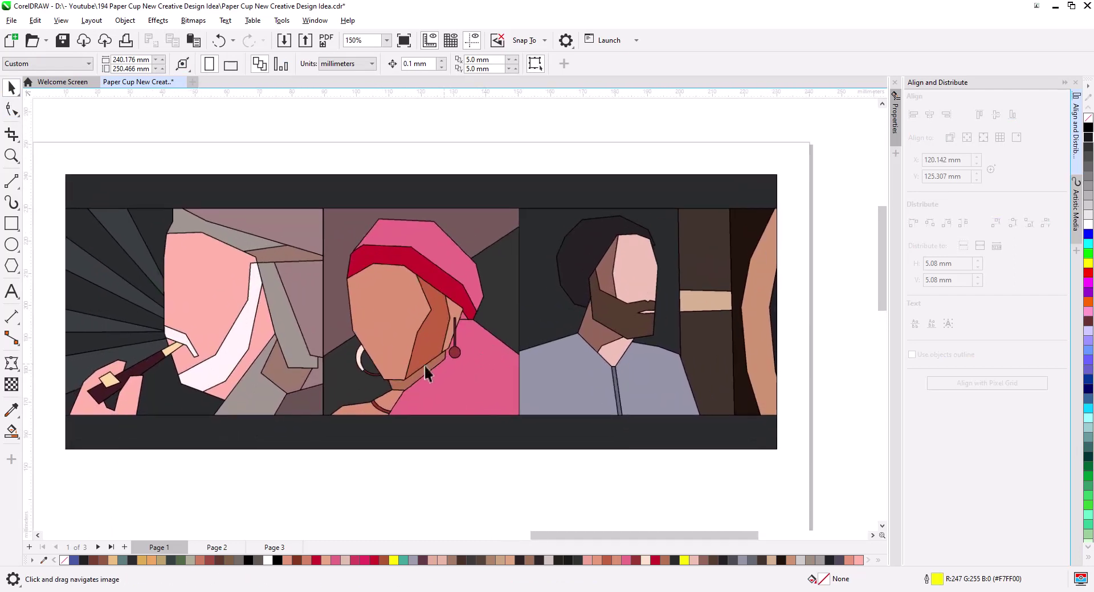
- Draw a rectangle over the portrait strip and give it a 1.0 mm inside contour
click(10, 227)
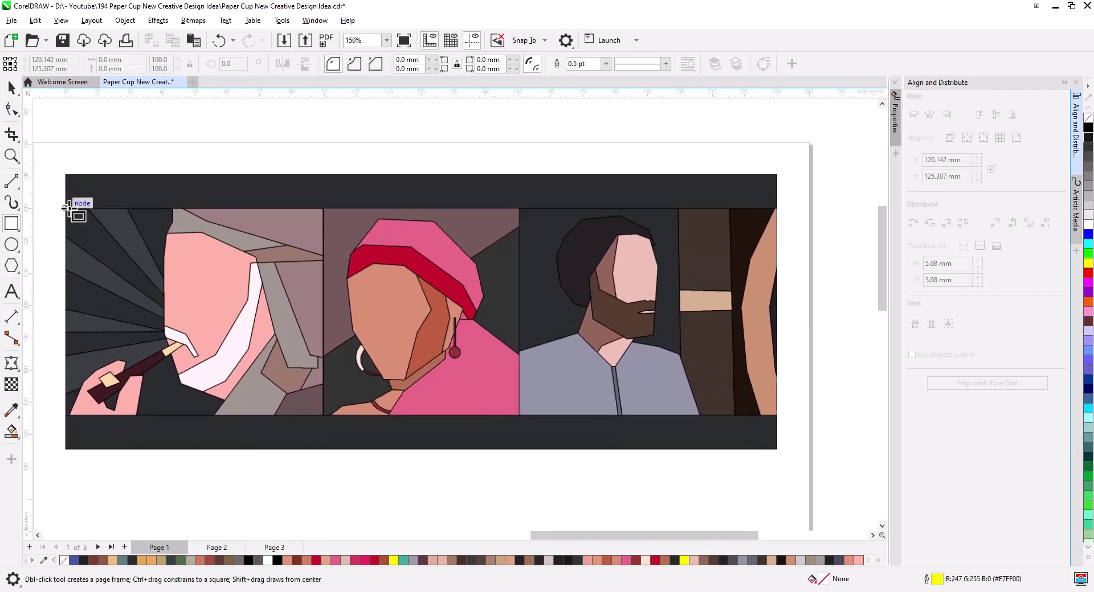
drag(68, 209, 777, 417)
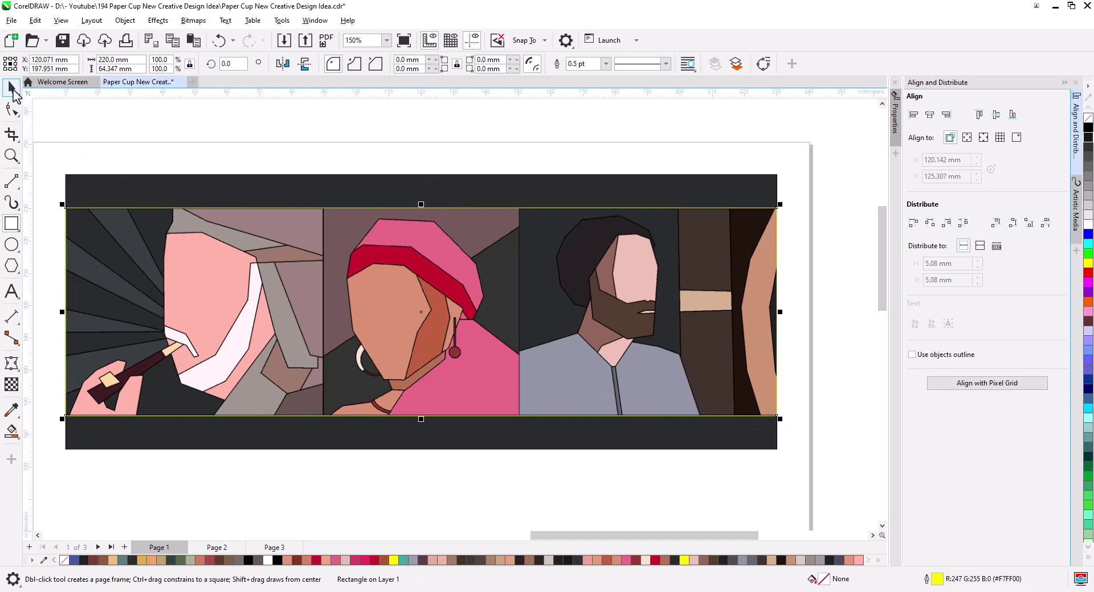
click(12, 89)
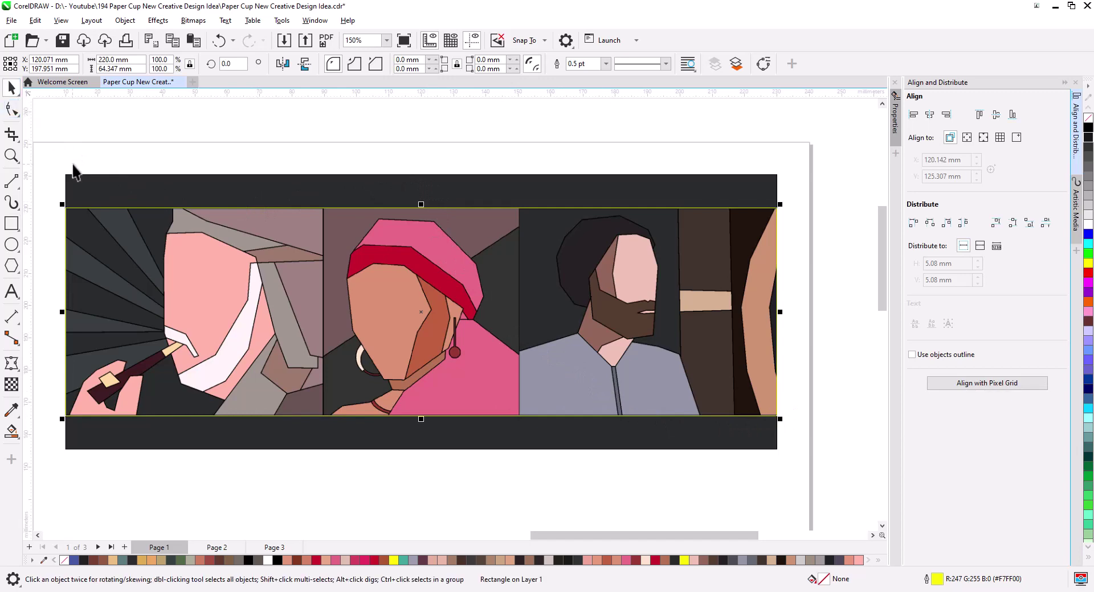
click(12, 365)
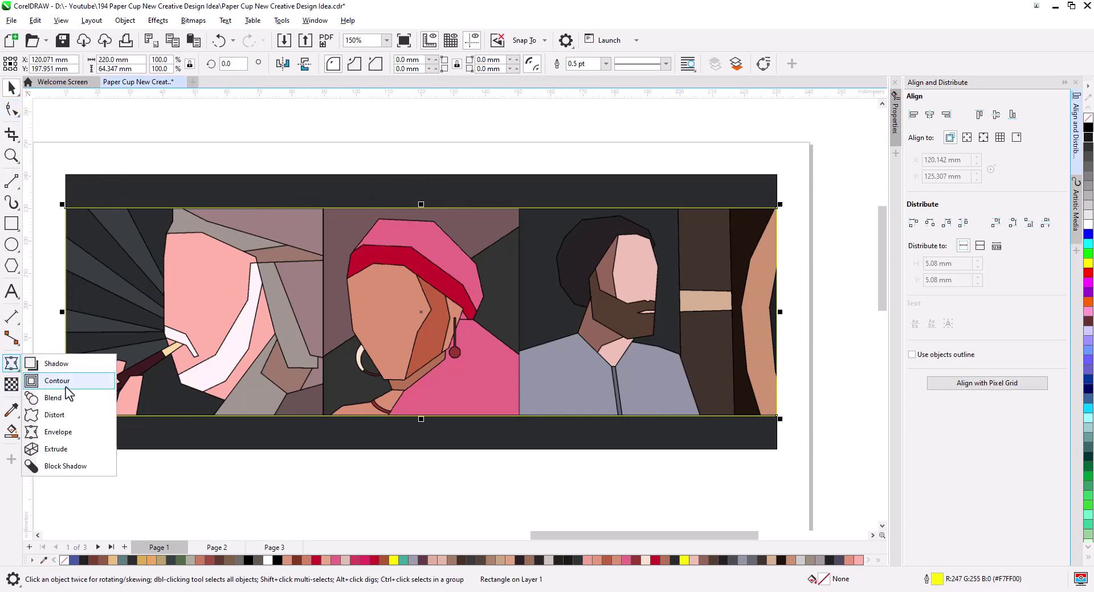
click(66, 387)
click(294, 63)
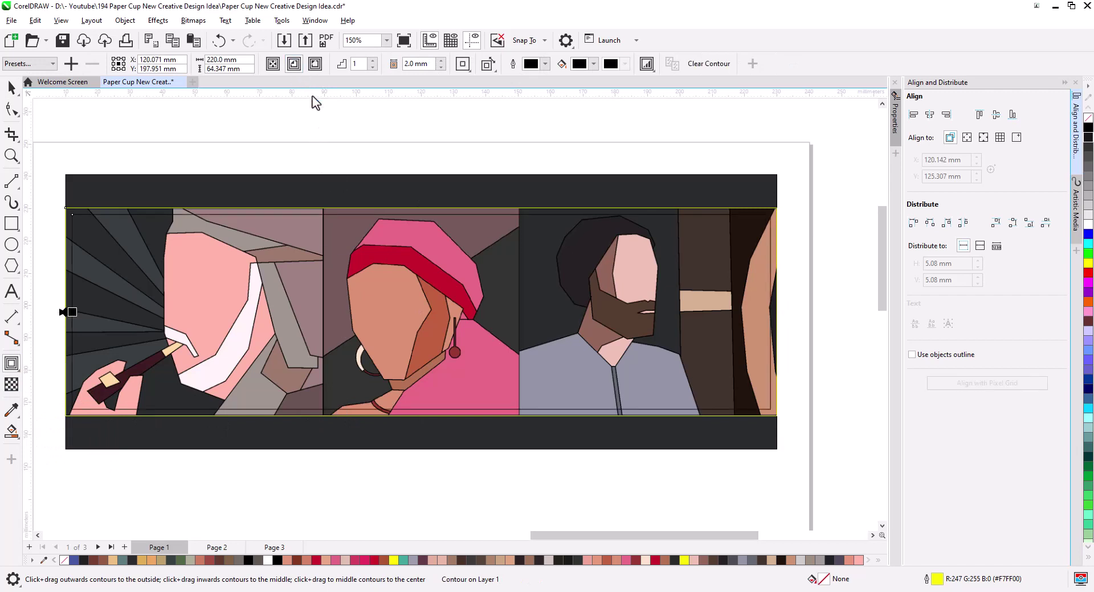
click(441, 67)
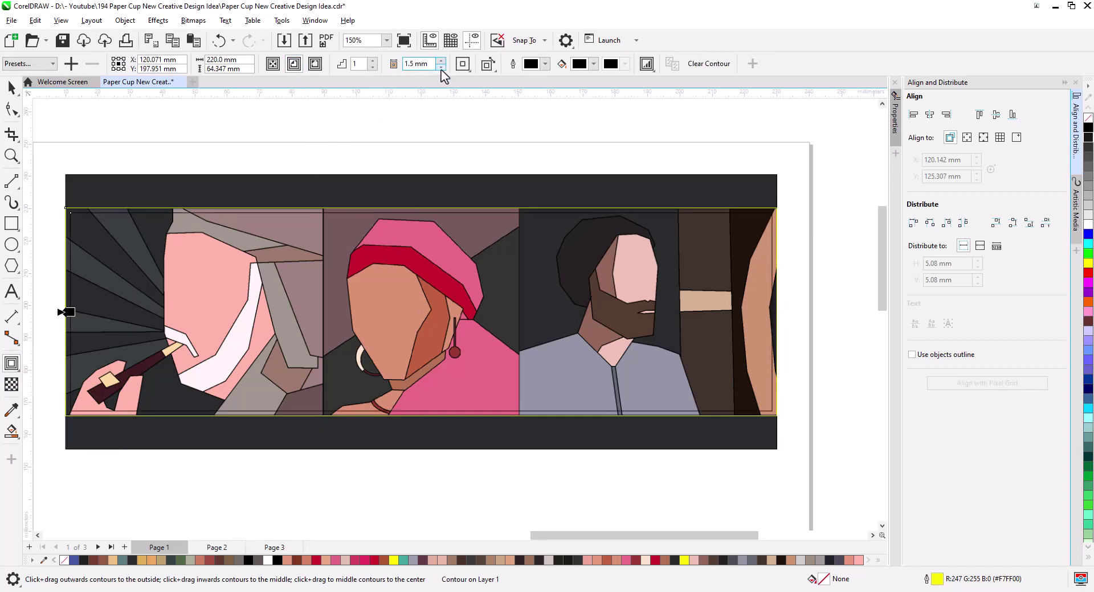
- Break the contour apart, combine the two outlines into one frame, and fill it white
click(13, 88)
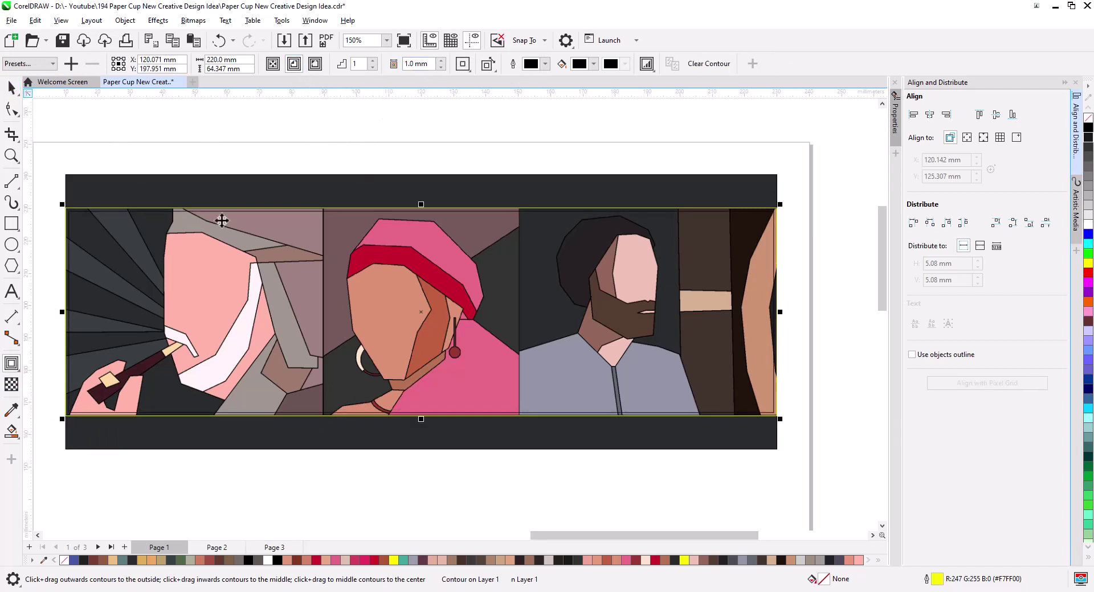
right_click(324, 211)
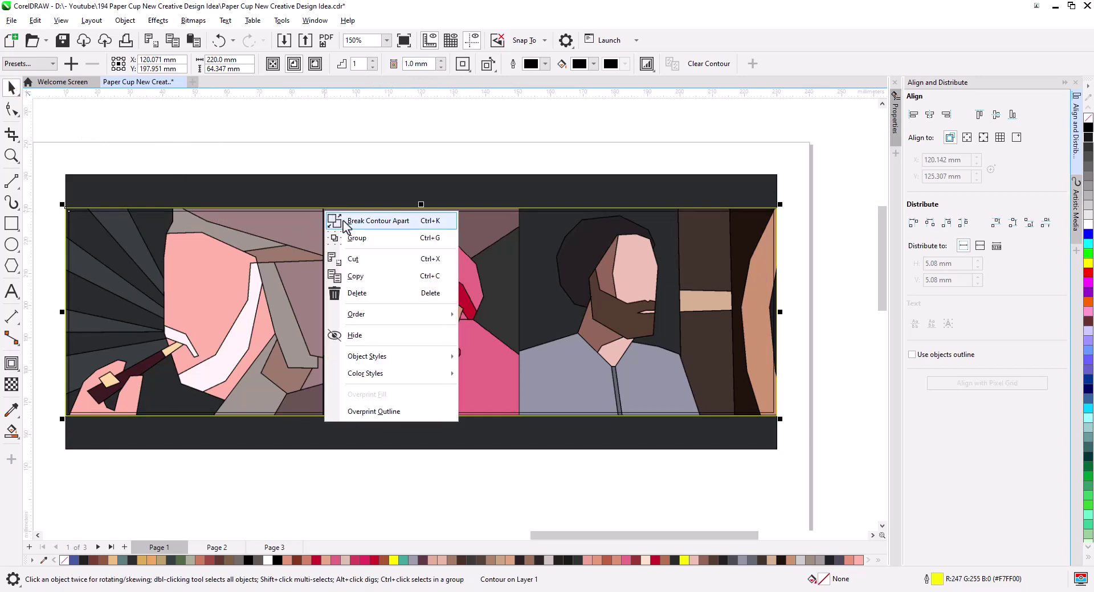
click(370, 221)
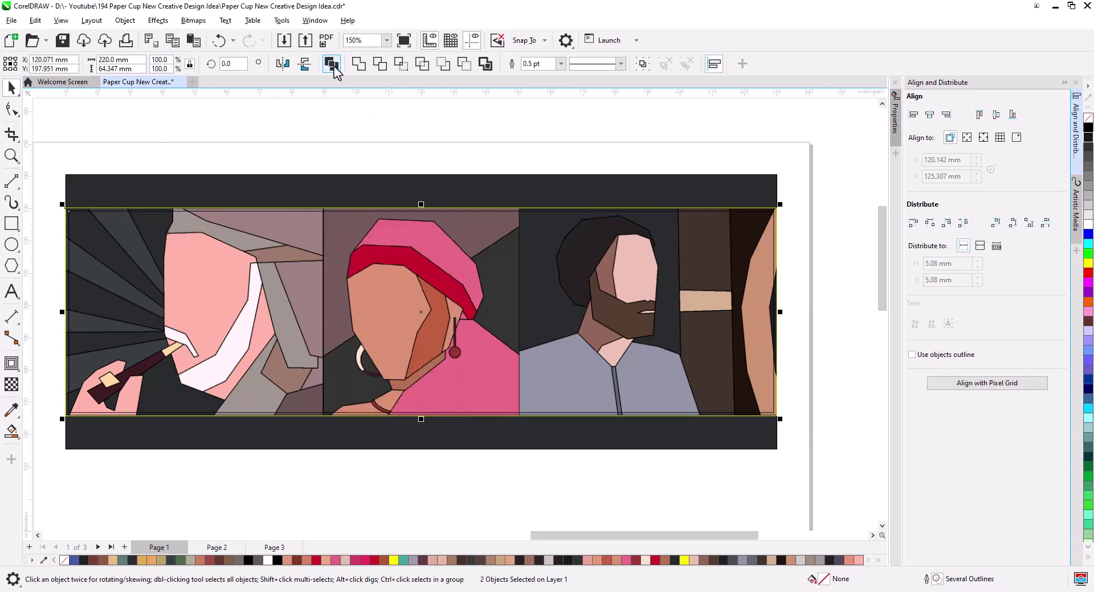
click(332, 65)
click(1087, 228)
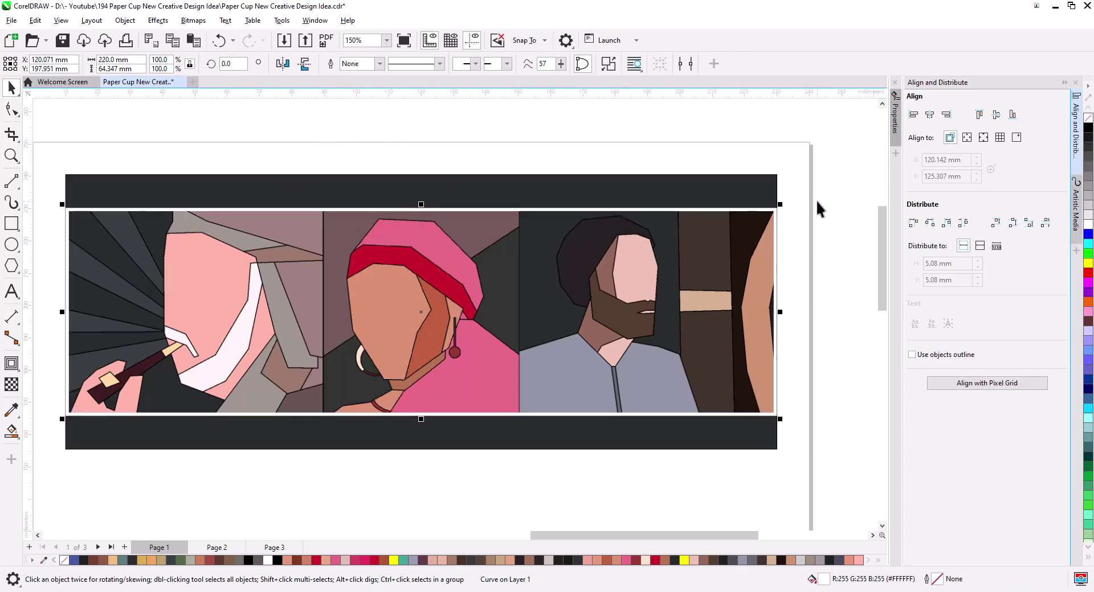
click(812, 216)
scroll(536, 341, down, 1)
- Select the middle portrait bitmap and undo its previous change
drag(559, 344, 542, 338)
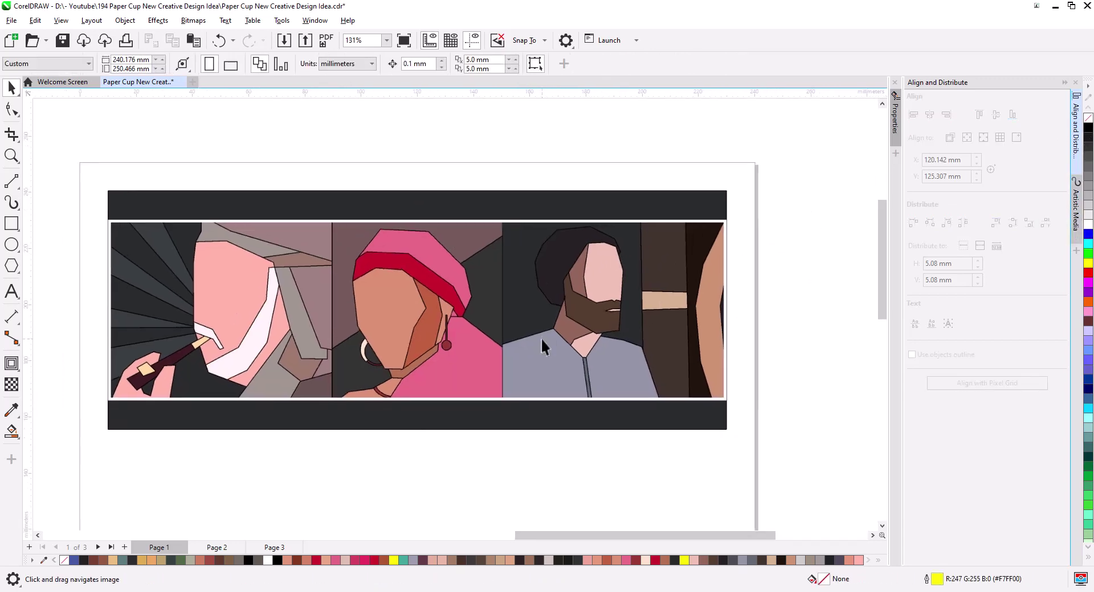
click(712, 427)
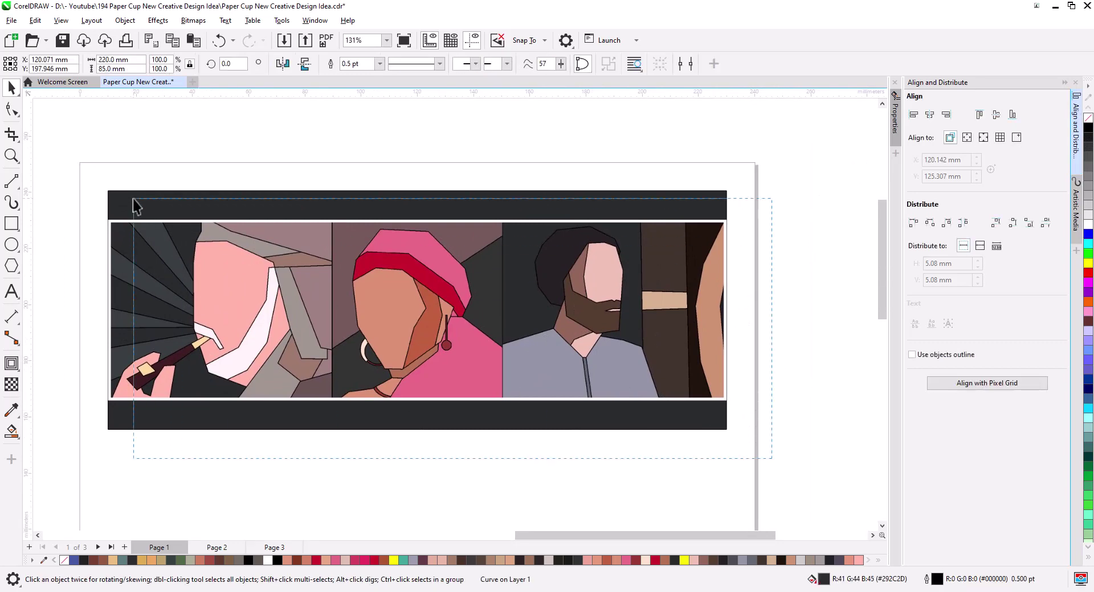
click(784, 293)
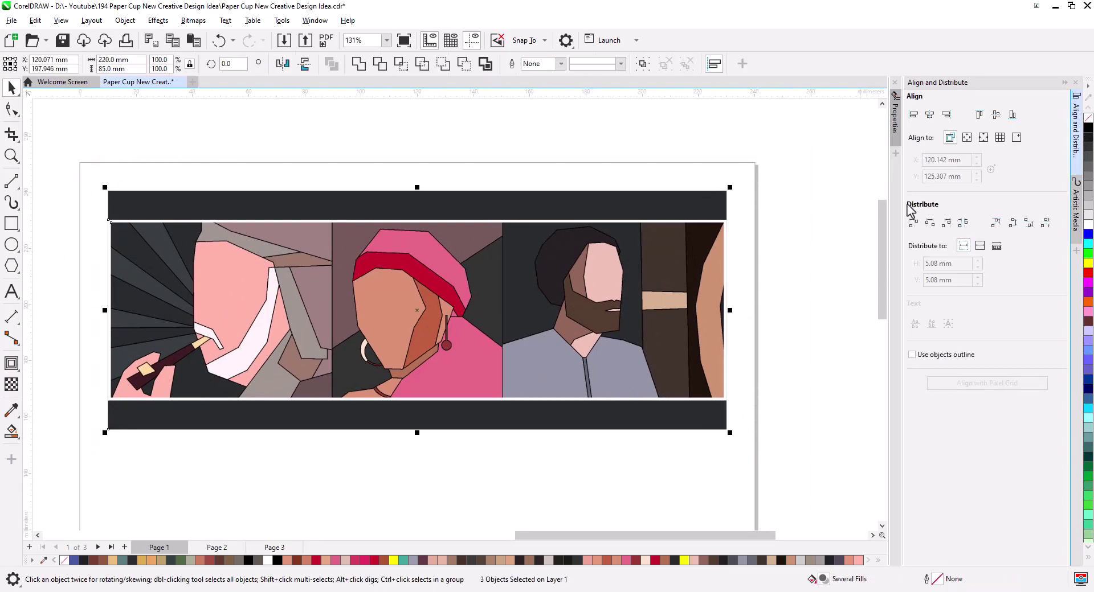
click(636, 317)
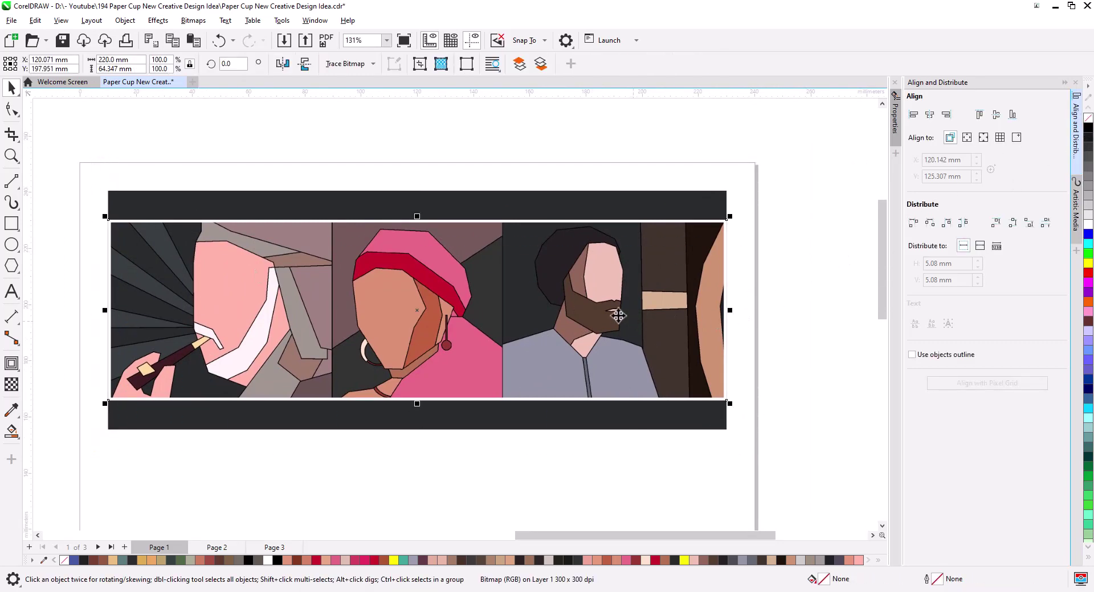
key(ctrl+z)
key(ctrl+z)
key(ctrl+z)
scroll(463, 312, up, 2)
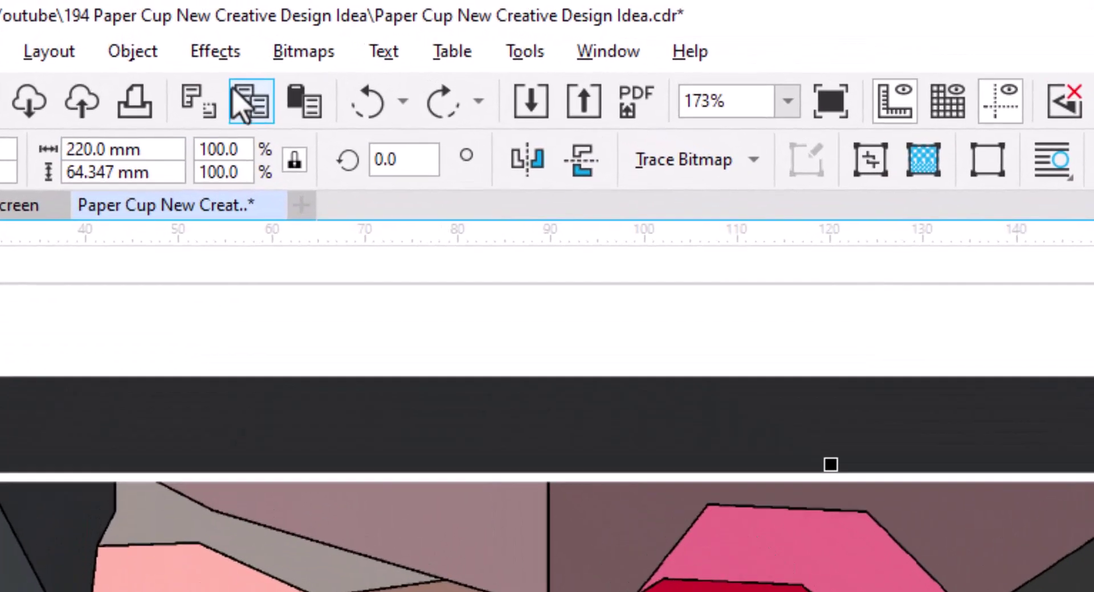
- Add Gaussian noise to the portrait at level 37 and density 56
click(160, 21)
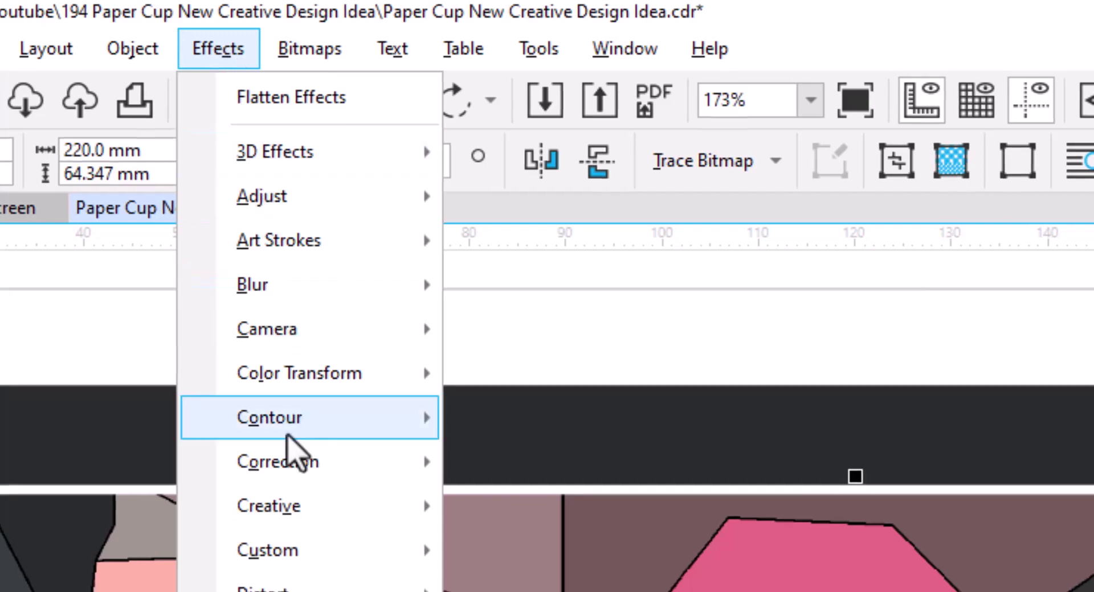
mouse_move(254, 138)
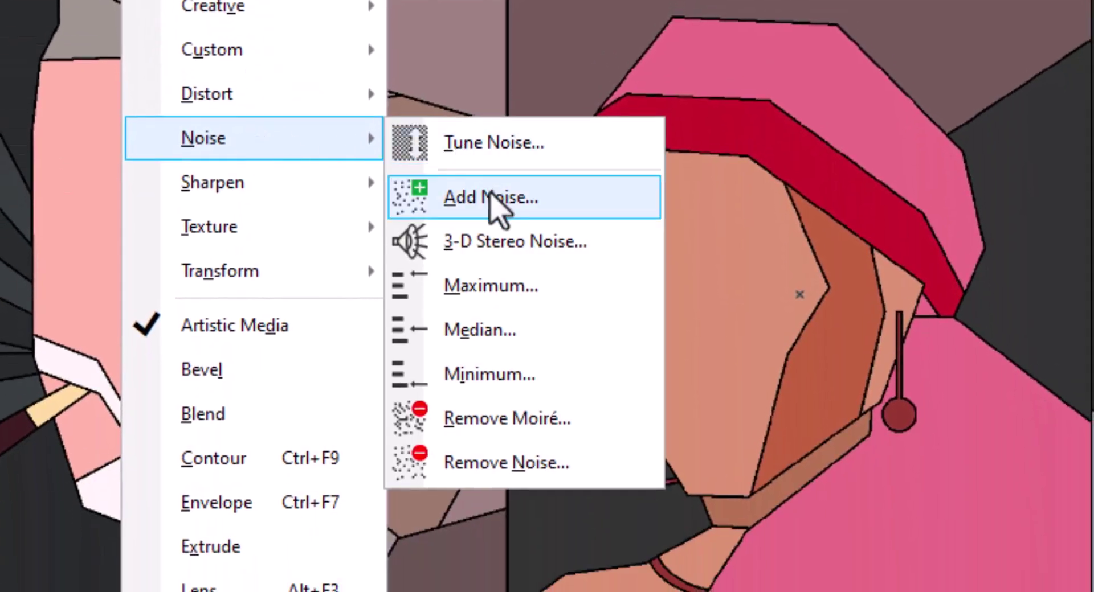
click(484, 182)
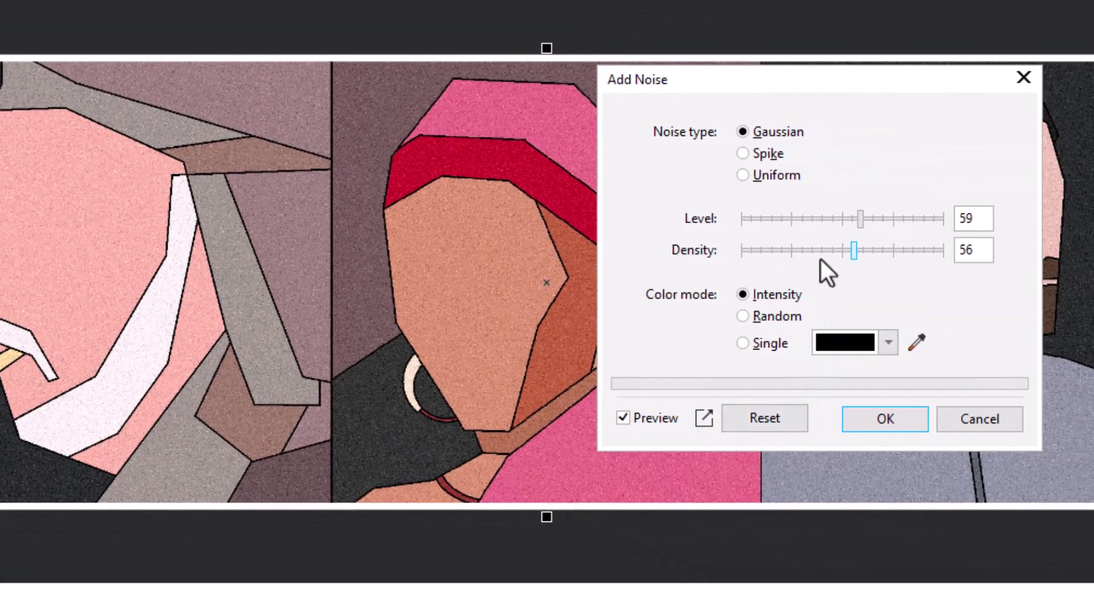
click(838, 221)
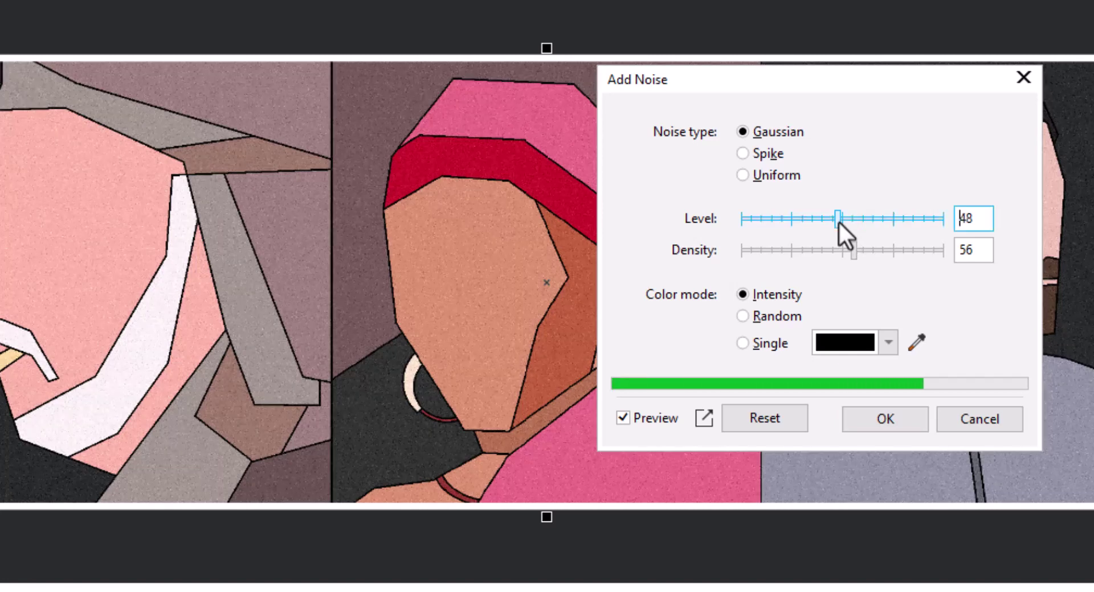
click(815, 219)
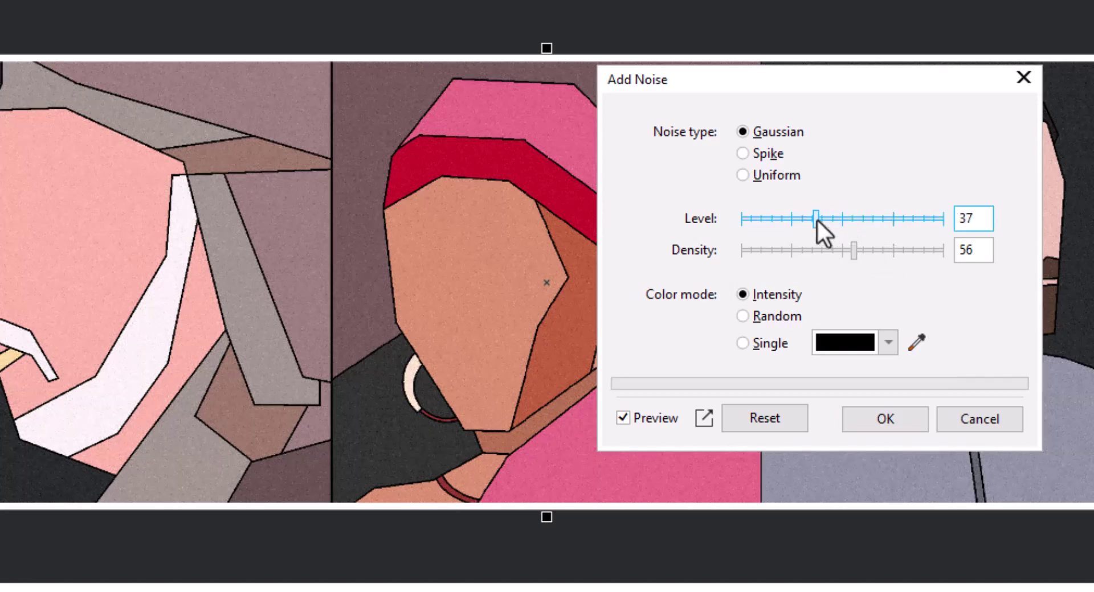
click(875, 418)
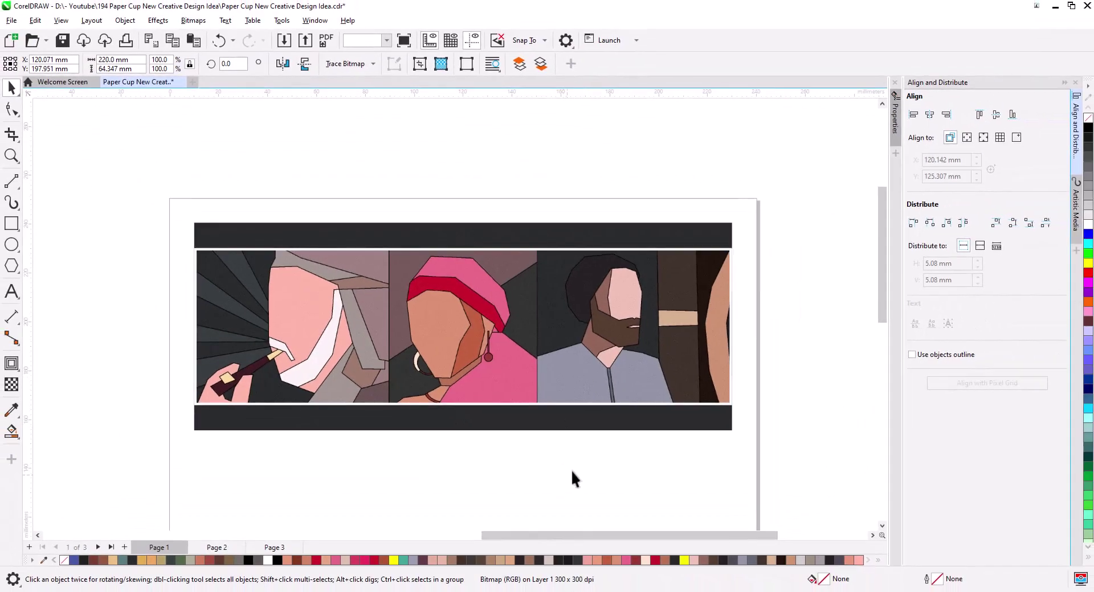
click(572, 479)
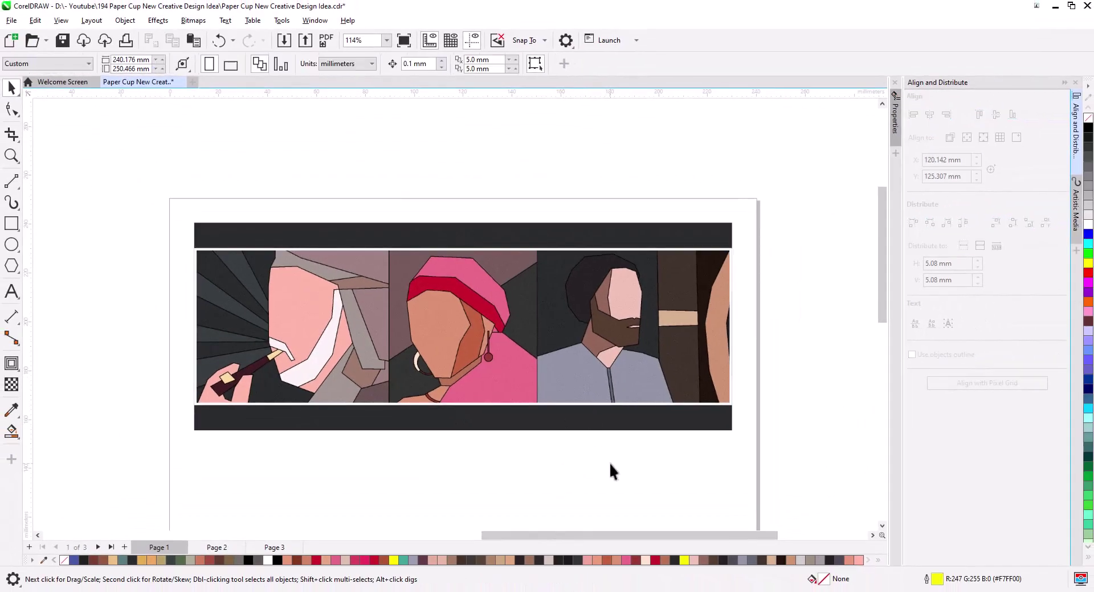
- Duplicate the banded portrait strip down onto the cup template, keeping the original
drag(179, 212, 166, 204)
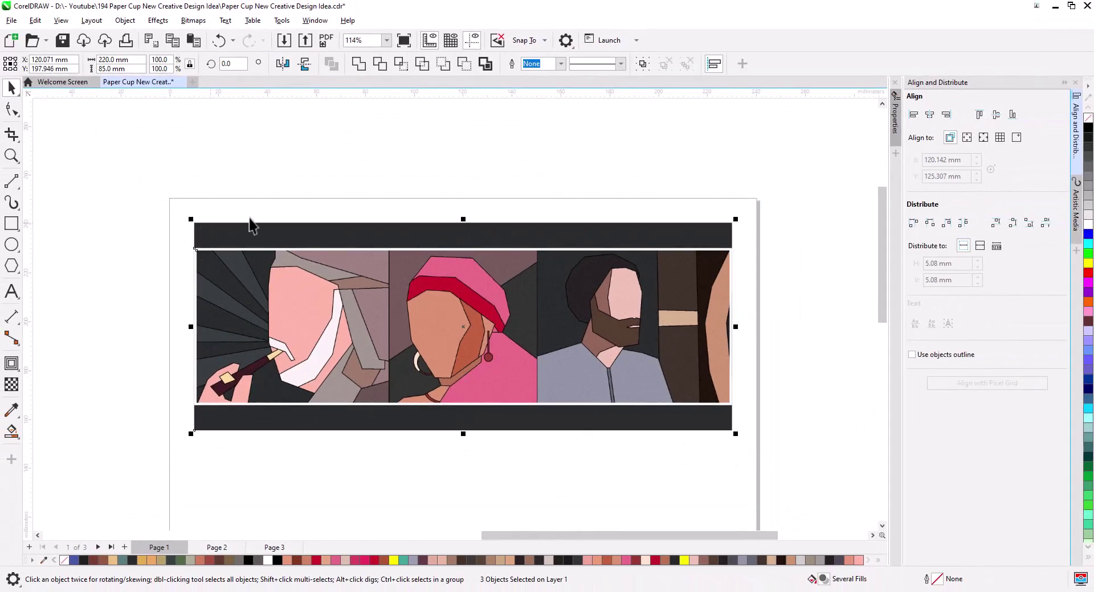
scroll(463, 308, down, 2)
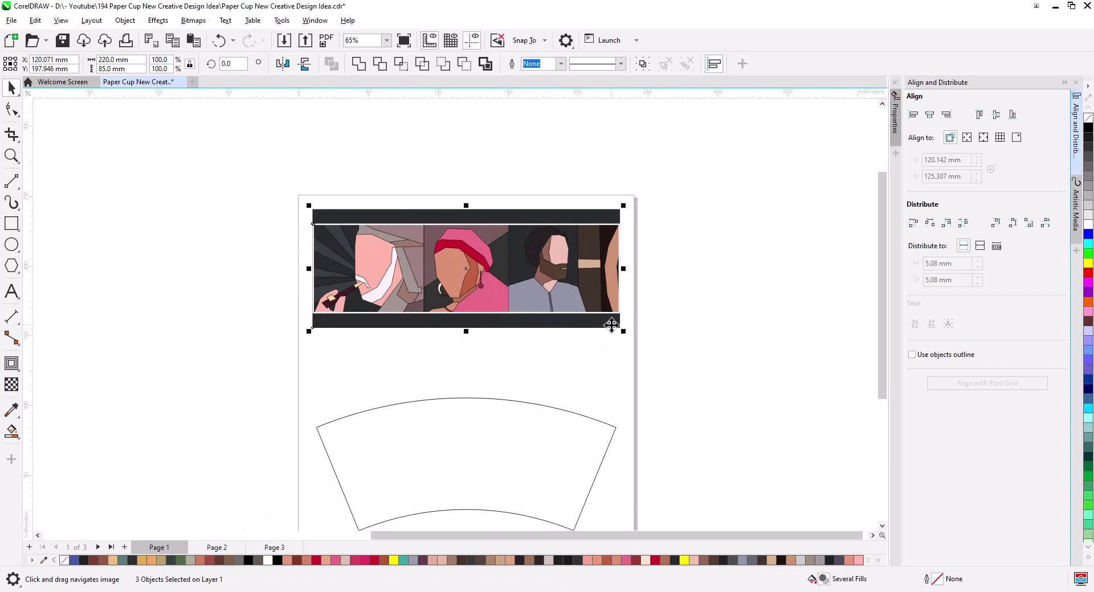
drag(499, 249, 499, 396)
click(534, 425)
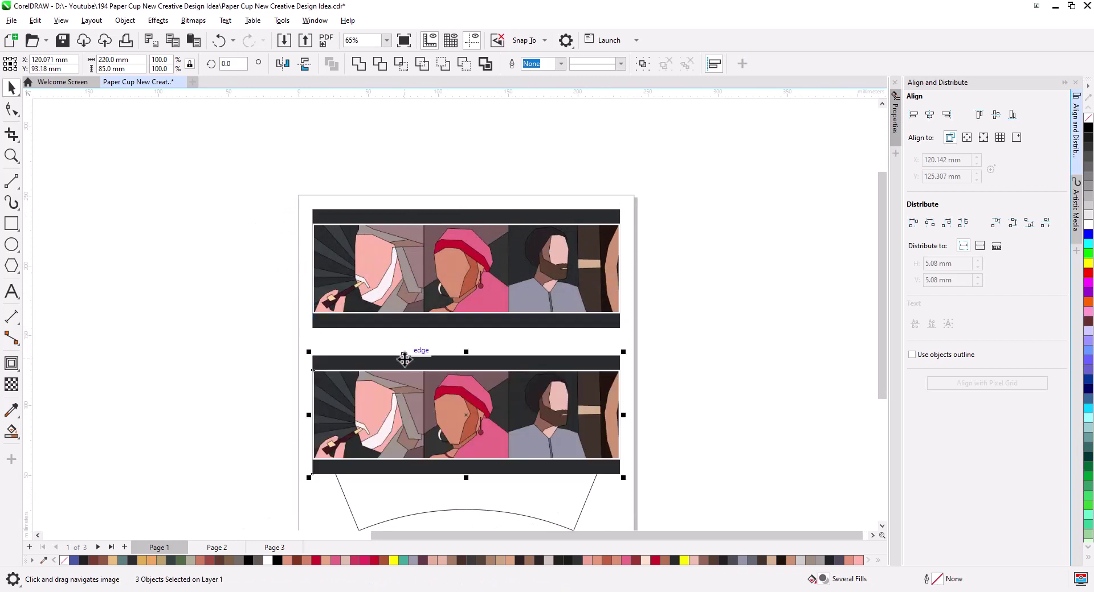
- Convert the copied strip into a single 300 dpi bitmap
click(193, 20)
click(210, 39)
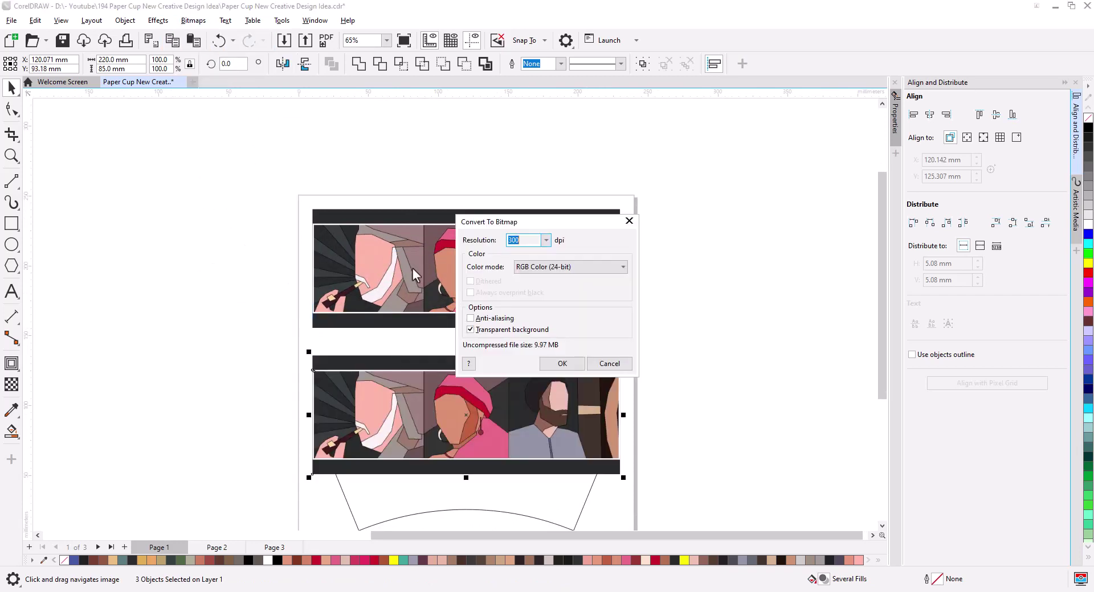
click(562, 363)
scroll(518, 364, down, 3)
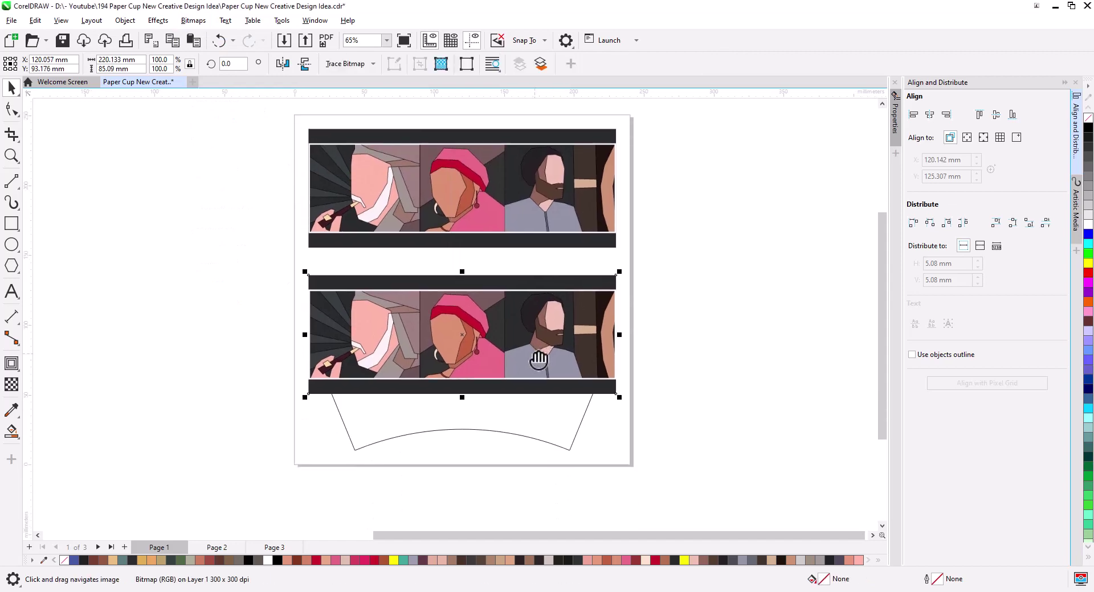
scroll(516, 360, up, 2)
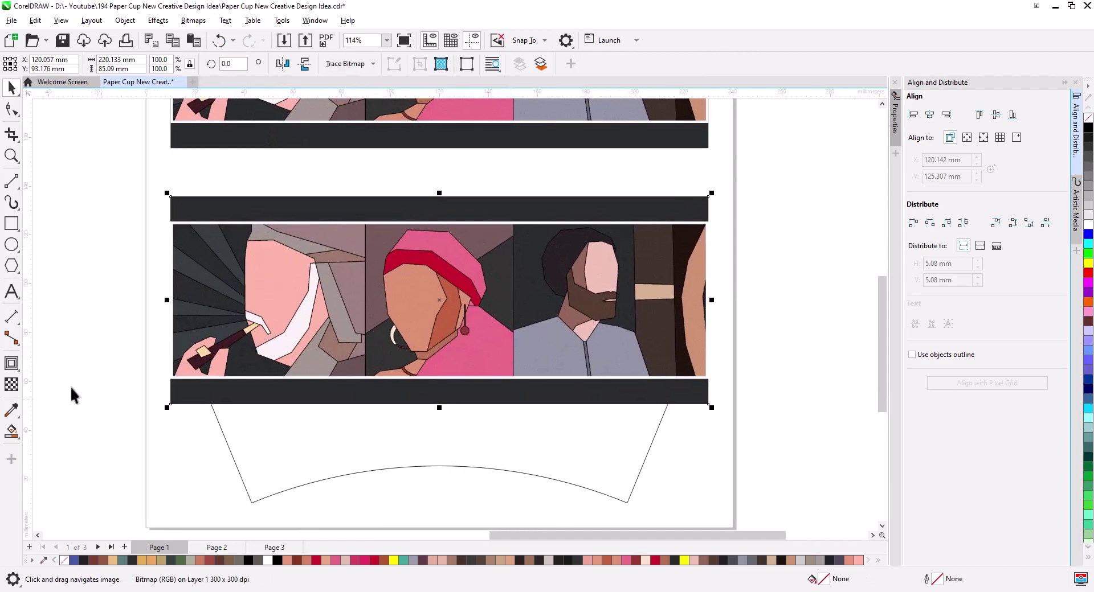
click(10, 364)
- Apply an envelope to the bitmap strip and pin its four corners to the template corners
click(72, 429)
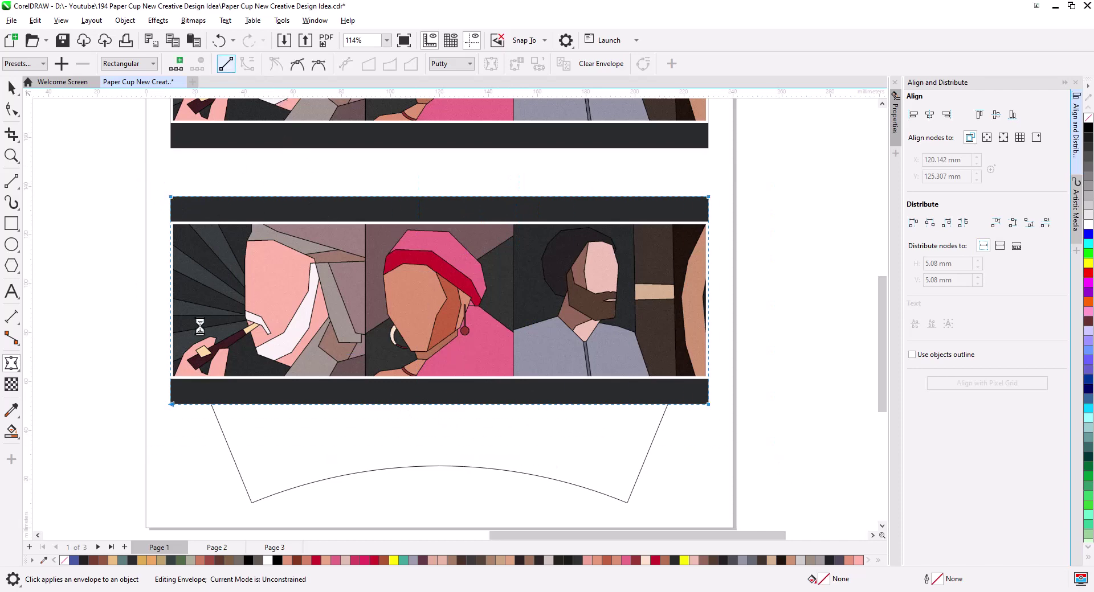
drag(171, 405, 252, 502)
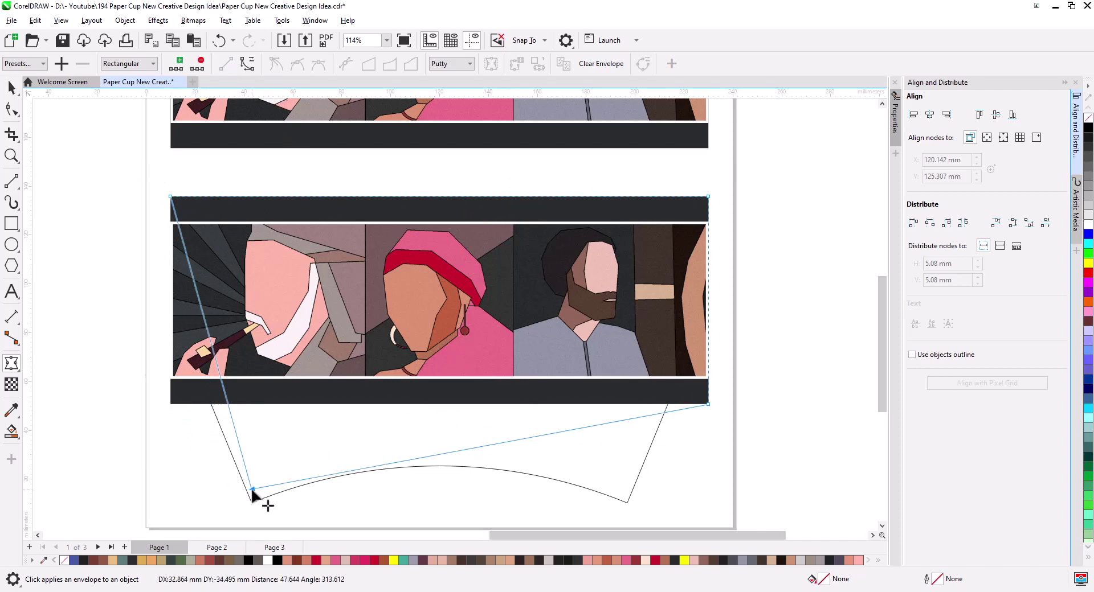
drag(171, 197, 178, 321)
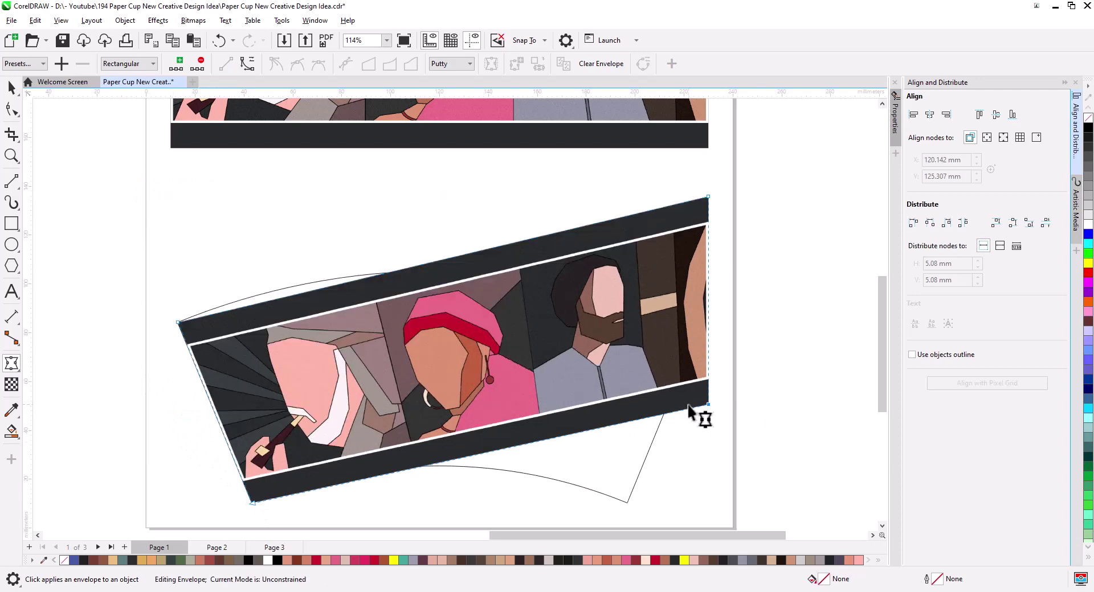
drag(708, 405, 626, 503)
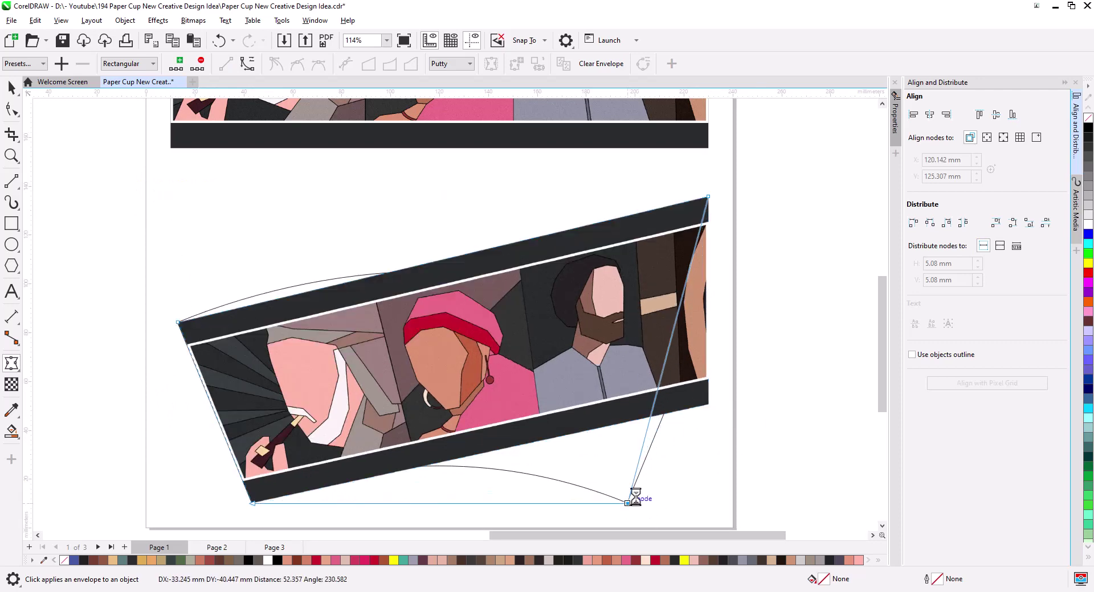
drag(708, 196, 701, 321)
drag(134, 269, 800, 508)
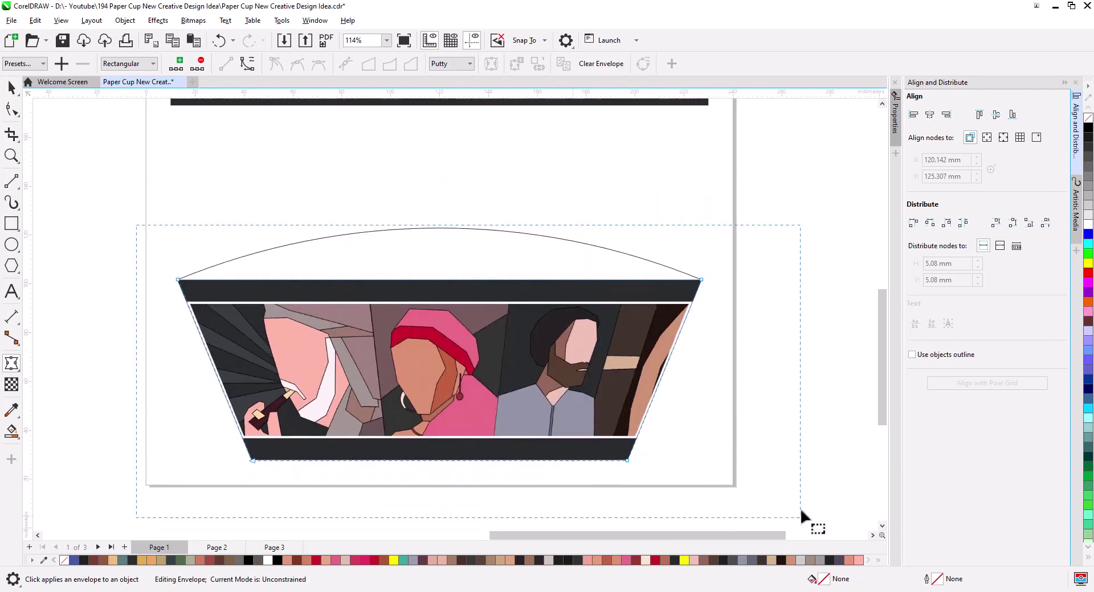
- Curve the envelope's top and bottom edges into arcs following the cup template's curves
click(247, 64)
drag(434, 280, 440, 231)
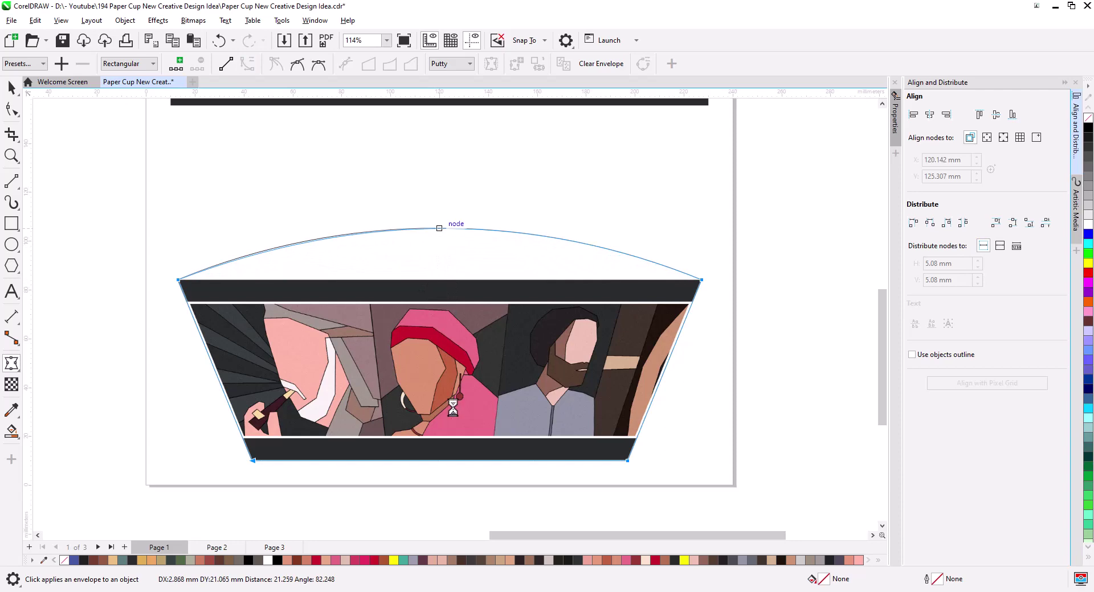
drag(433, 462, 447, 421)
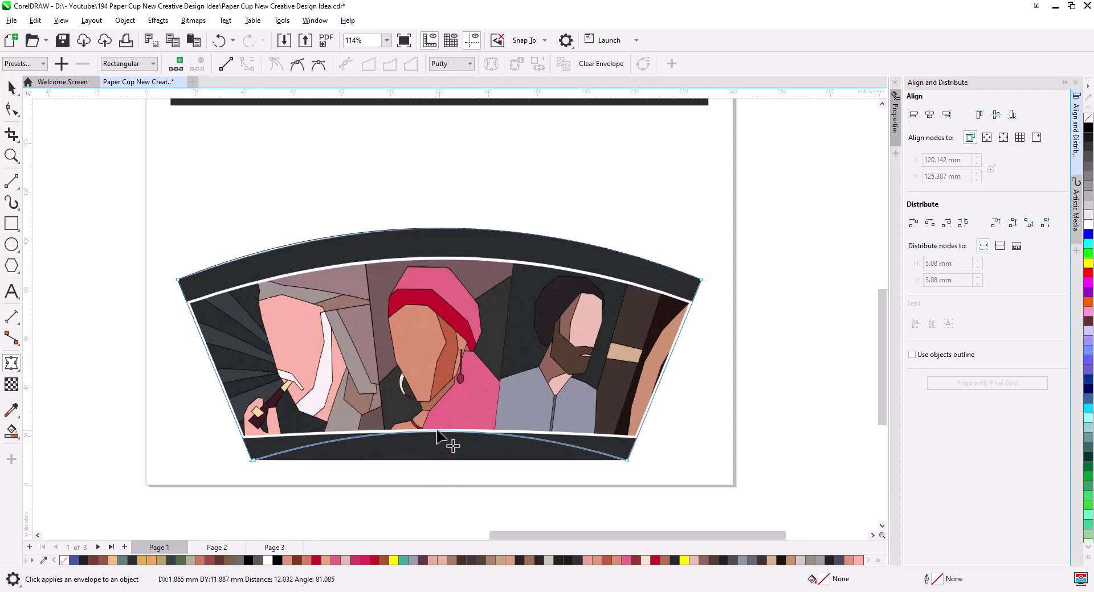
drag(151, 244, 240, 317)
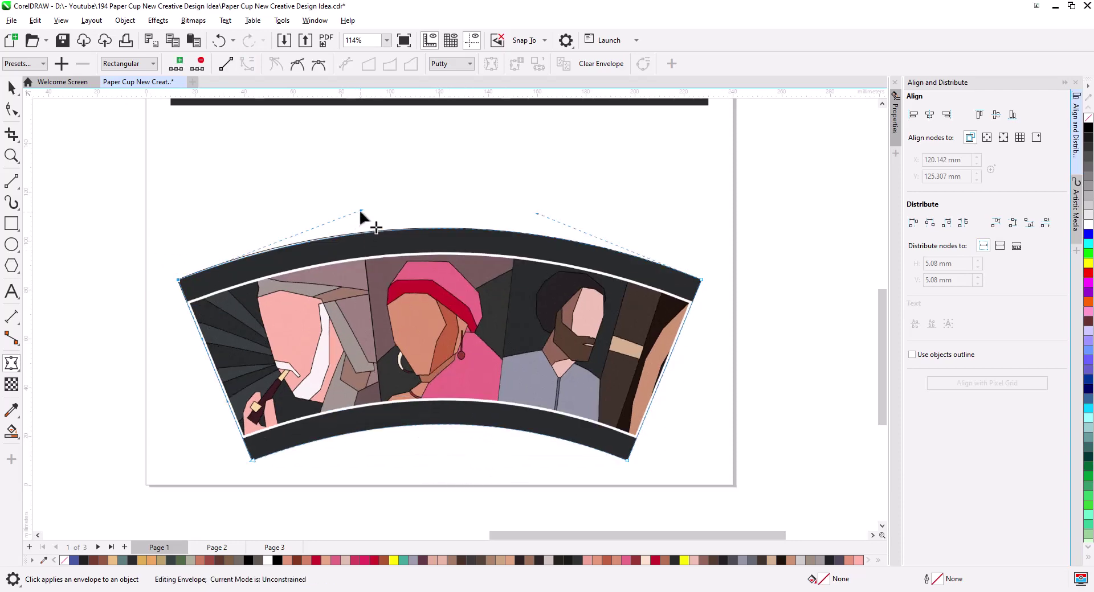
drag(359, 208, 345, 210)
click(11, 90)
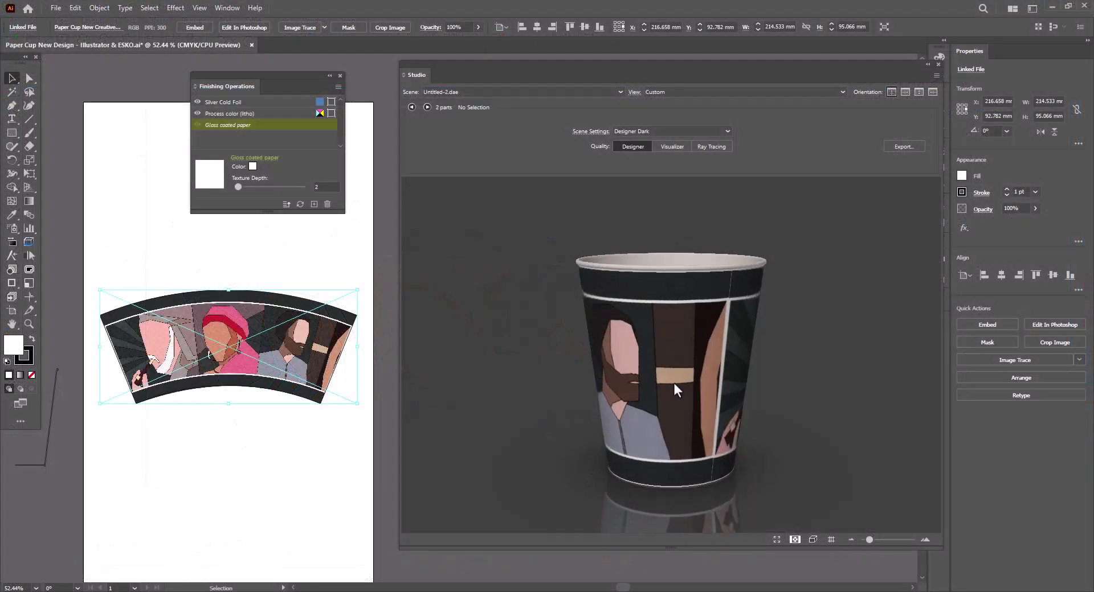
- Rotate the paper cup mockup to a side view of the wrapped design
mouse_move(665, 418)
mouse_down()
mouse_move(625, 354)
mouse_move(737, 369)
mouse_move(685, 375)
mouse_move(732, 375)
mouse_move(688, 361)
mouse_move(704, 344)
mouse_move(676, 341)
mouse_move(719, 339)
mouse_move(641, 346)
mouse_move(736, 351)
mouse_up()
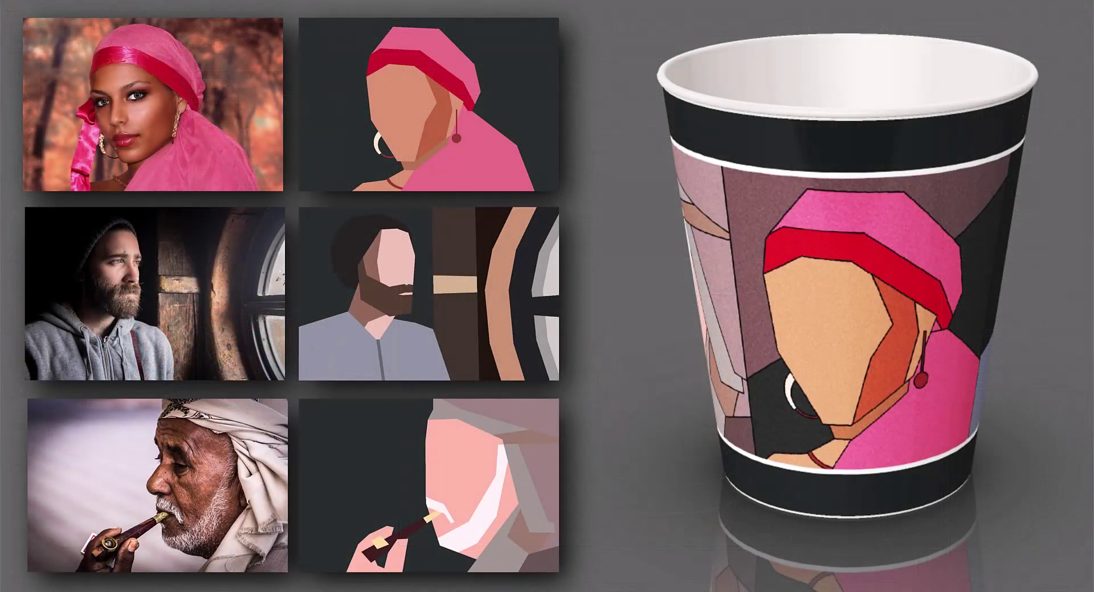